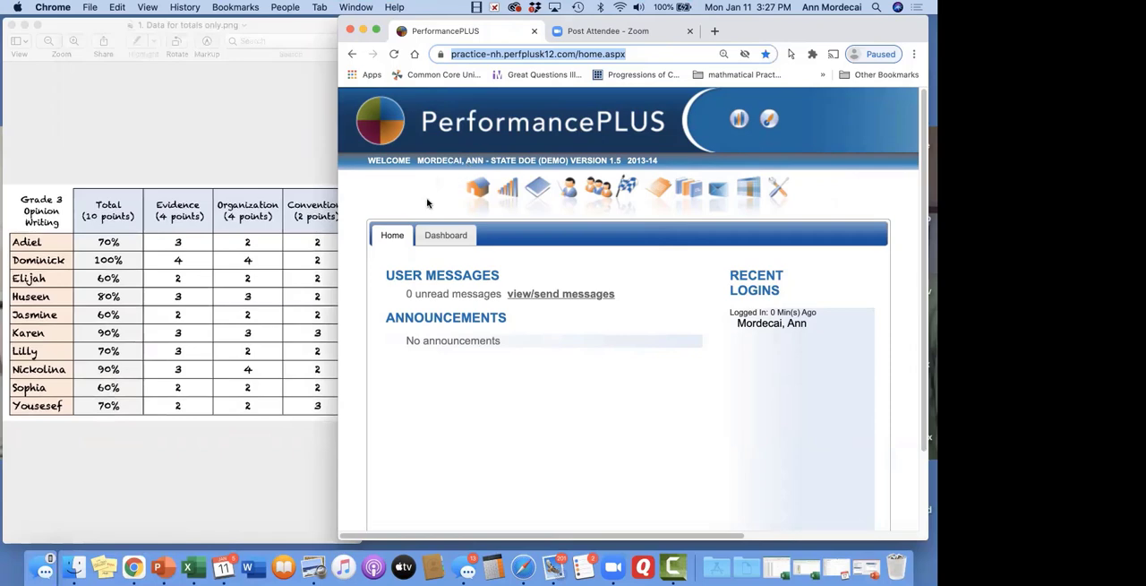
Widen the browser window and start a new assessment of the PerformanceTRACKER type from the Assessments area
{"action": "left_click_drag", "start_coordinate": [339, 195], "coordinate": [165, 183]}
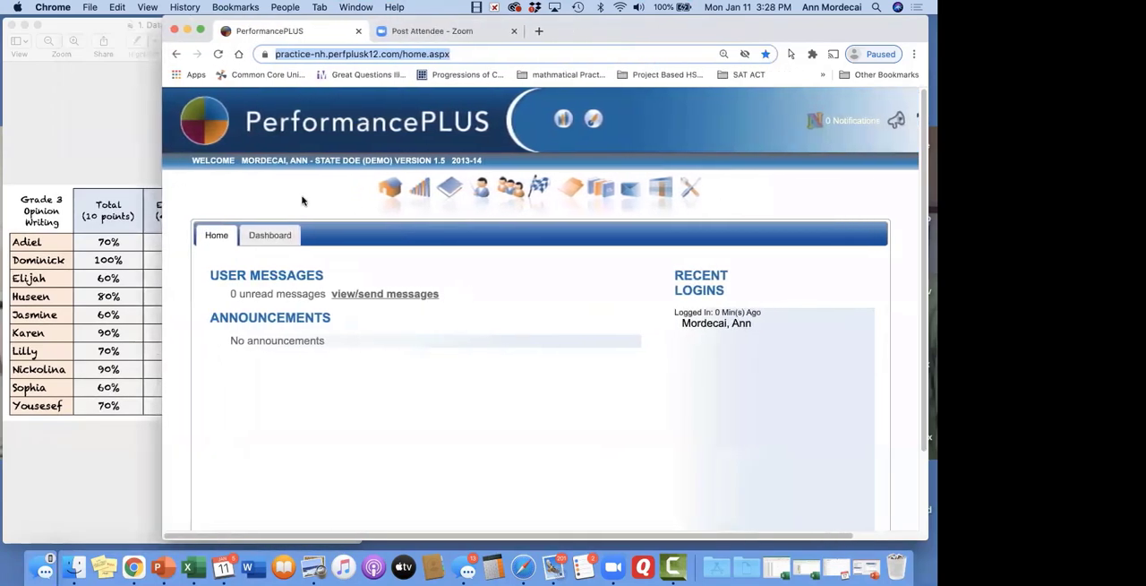
{"action": "left_click", "coordinate": [572, 181]}
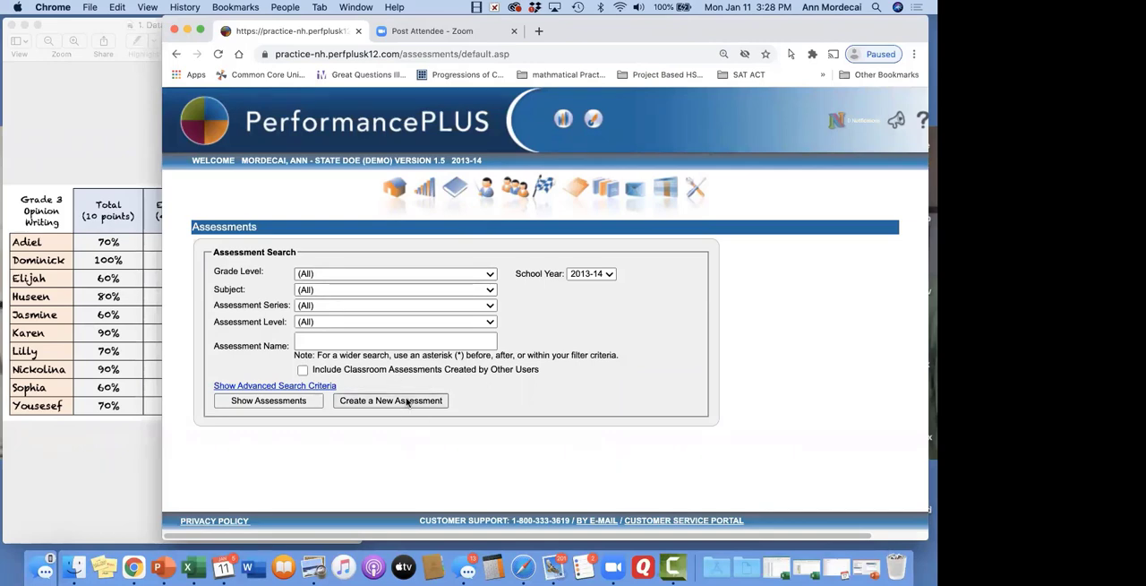
{"action": "left_click", "coordinate": [606, 274]}
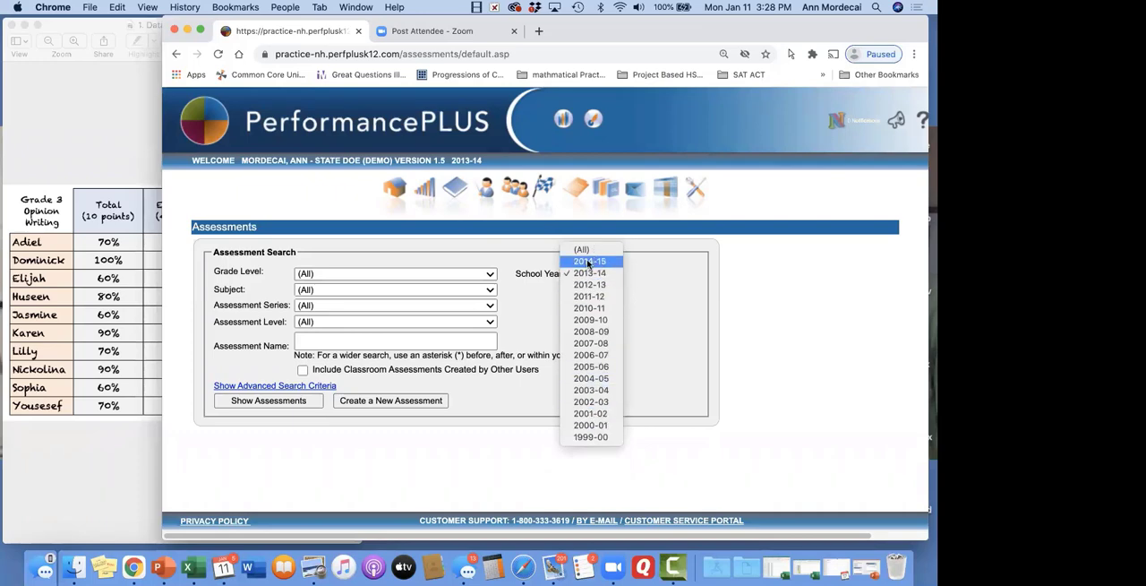
{"action": "left_click", "coordinate": [657, 278]}
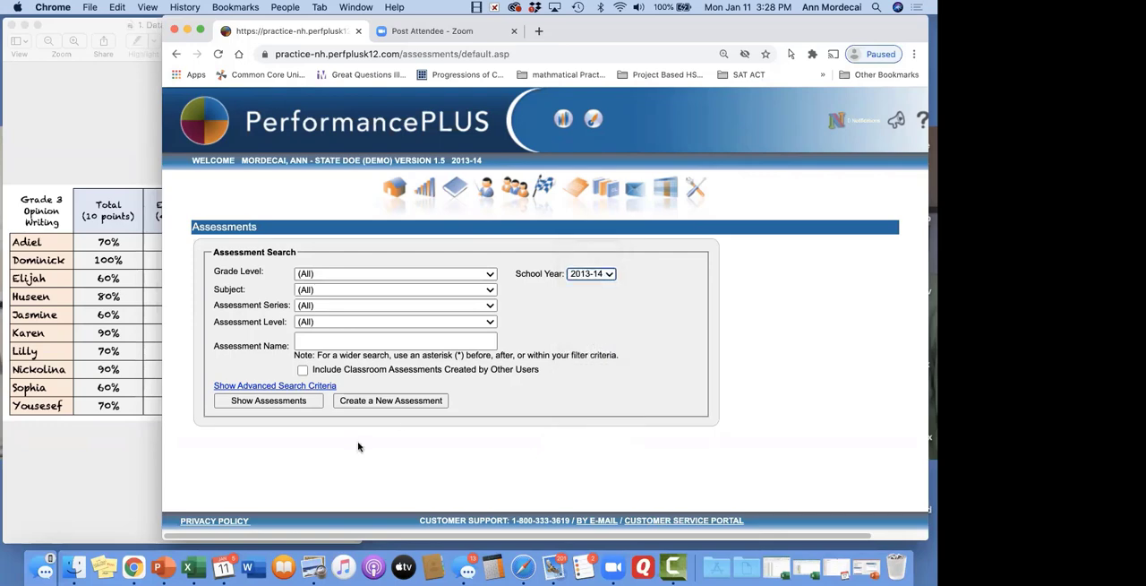
{"action": "left_click", "coordinate": [431, 402]}
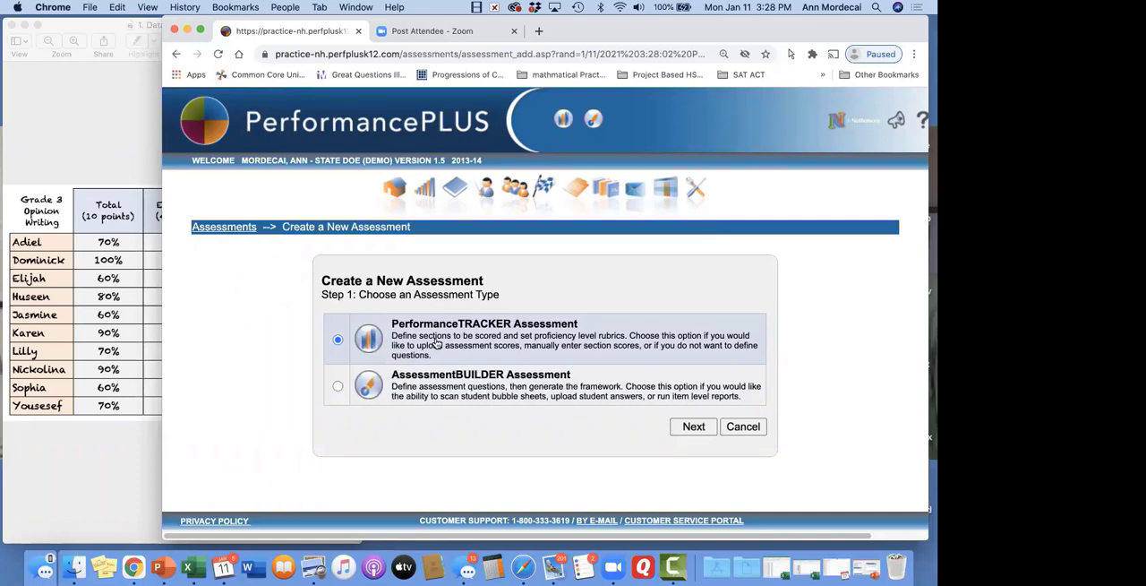
{"action": "left_click", "coordinate": [691, 429]}
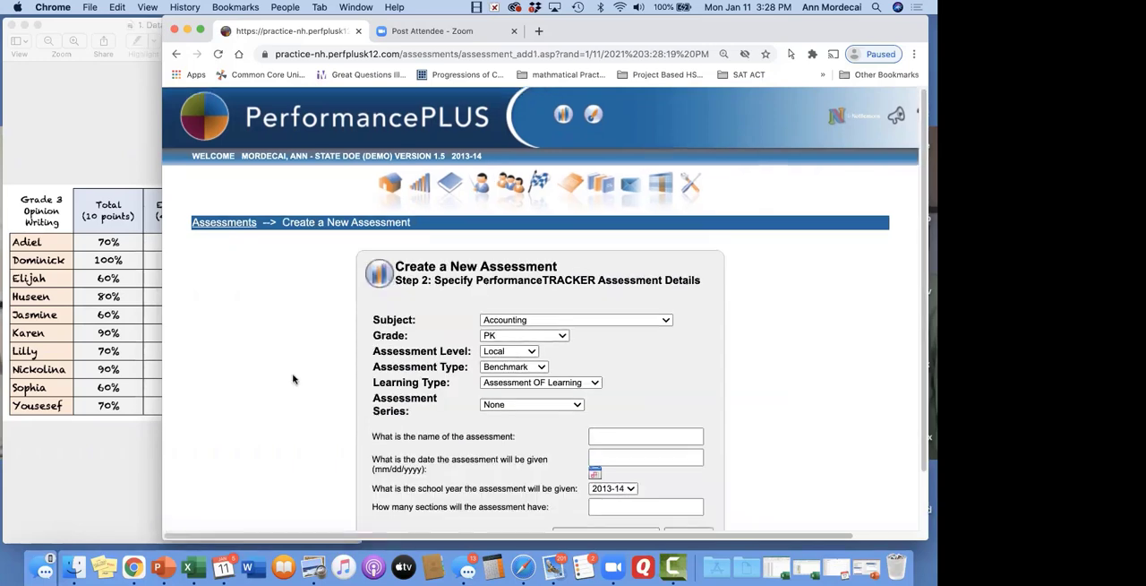
Set the new assessment's subject to ELA and its grade to Fourth Grade
{"action": "scroll", "coordinate": [293, 379], "scroll_direction": "down", "scroll_amount": 2}
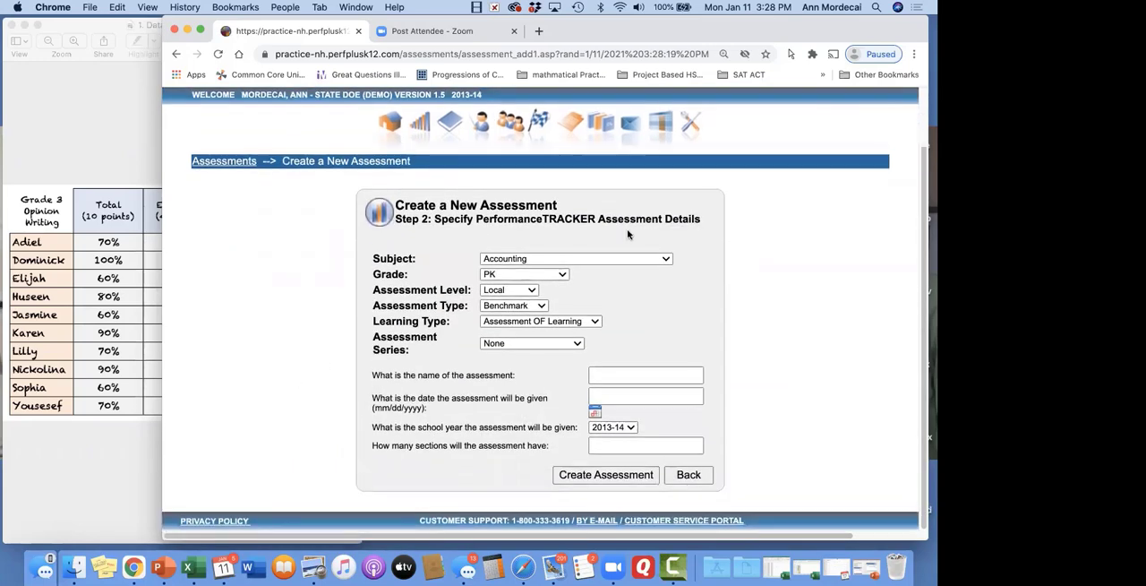
{"action": "left_click", "coordinate": [620, 259]}
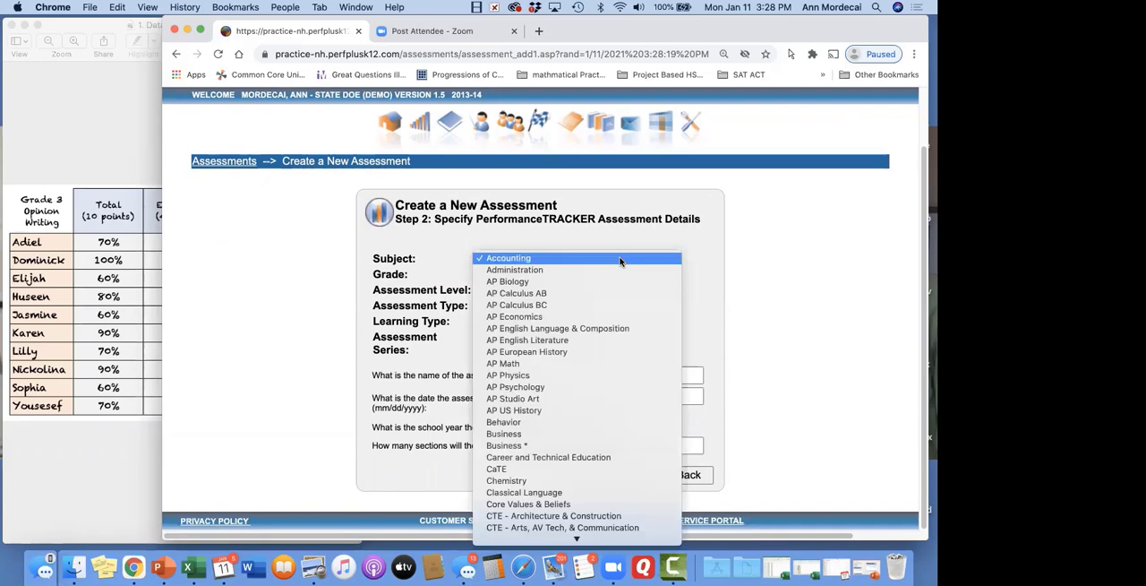
{"action": "key", "text": "e"}
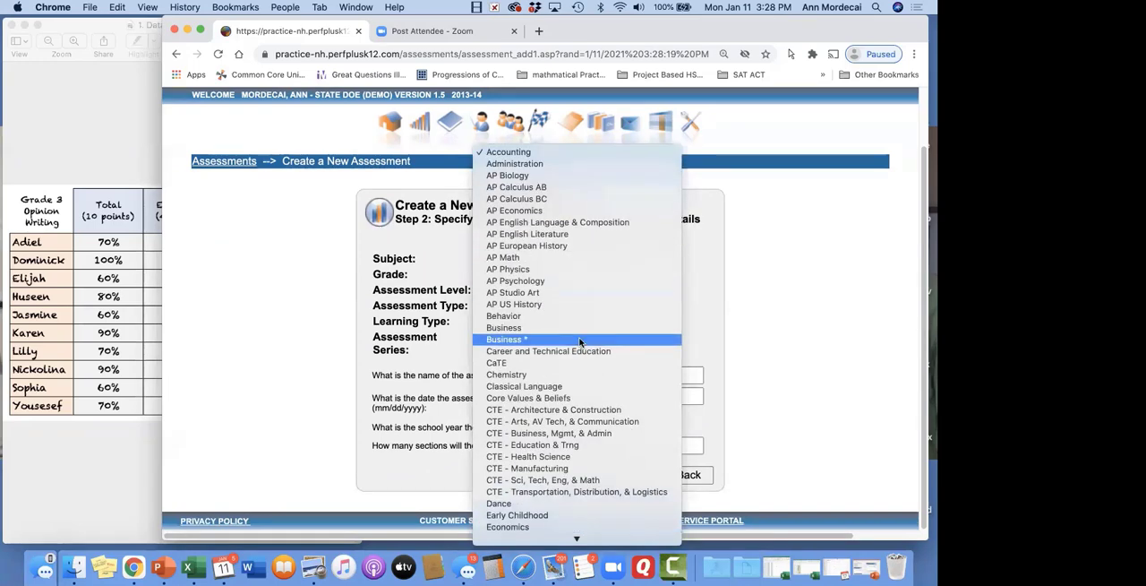
{"action": "scroll", "coordinate": [581, 338], "scroll_direction": "down", "scroll_amount": 5}
{"action": "left_click", "coordinate": [579, 283]}
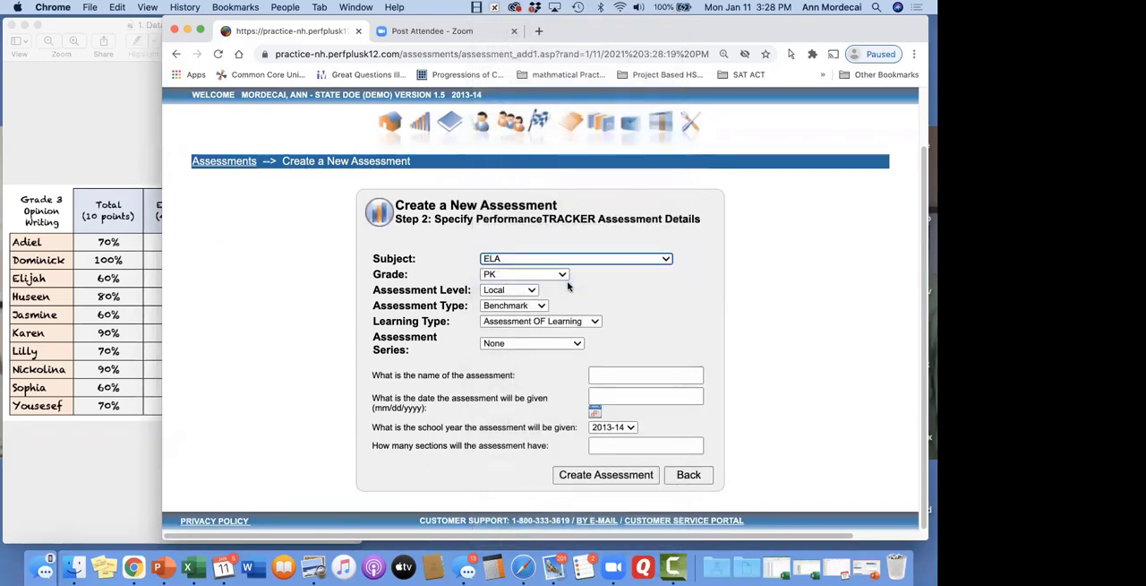
{"action": "left_click", "coordinate": [555, 277]}
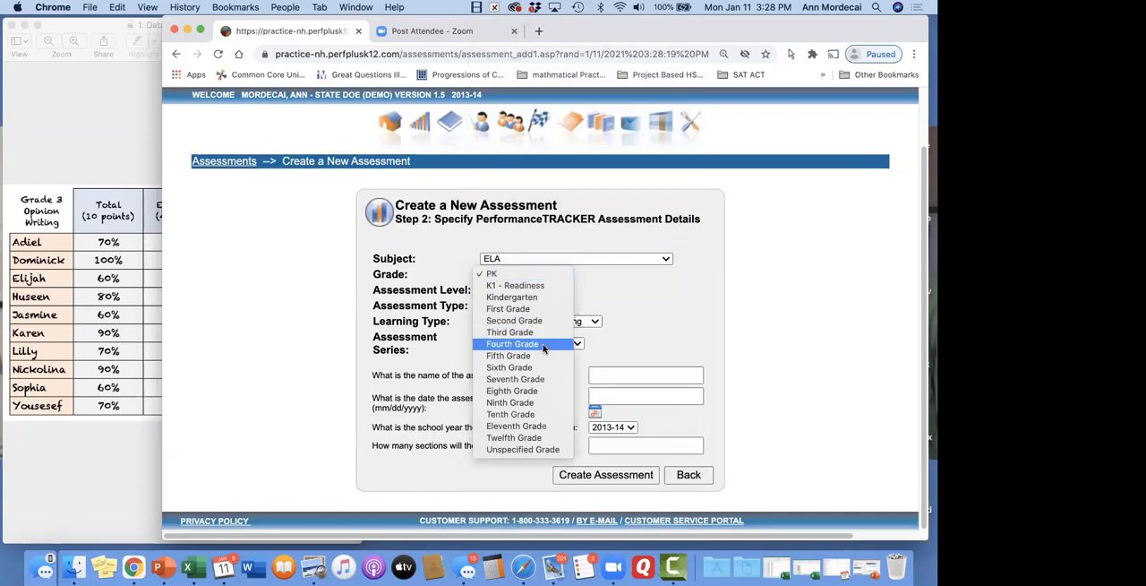
{"action": "left_click", "coordinate": [546, 343]}
Choose the Local assessment level, Benchmark assessment type and Assessment OF Learning as the learning type
{"action": "left_click", "coordinate": [528, 291]}
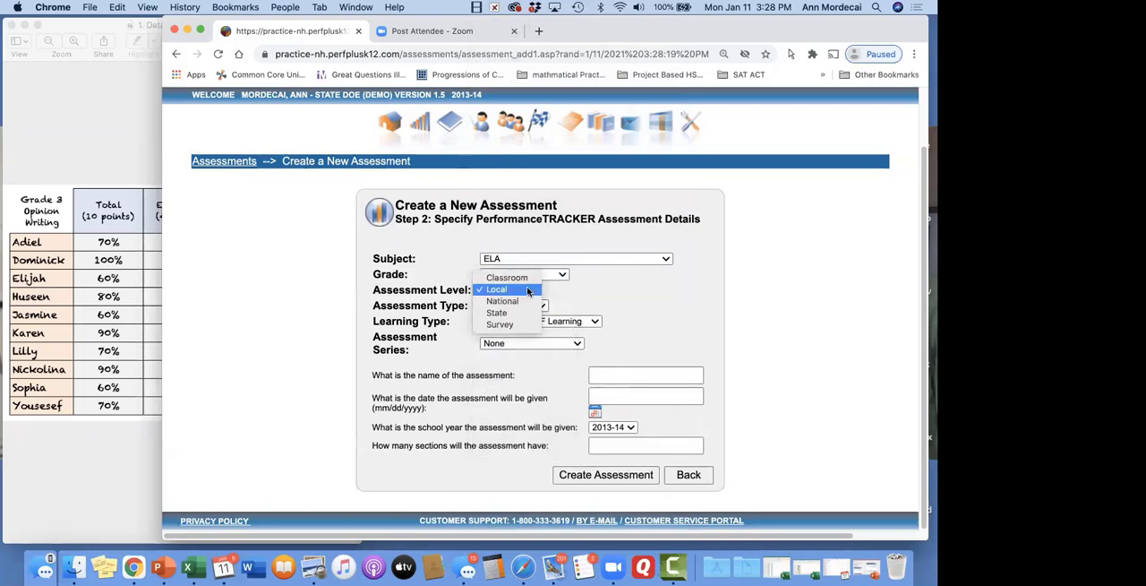
{"action": "left_click", "coordinate": [519, 291]}
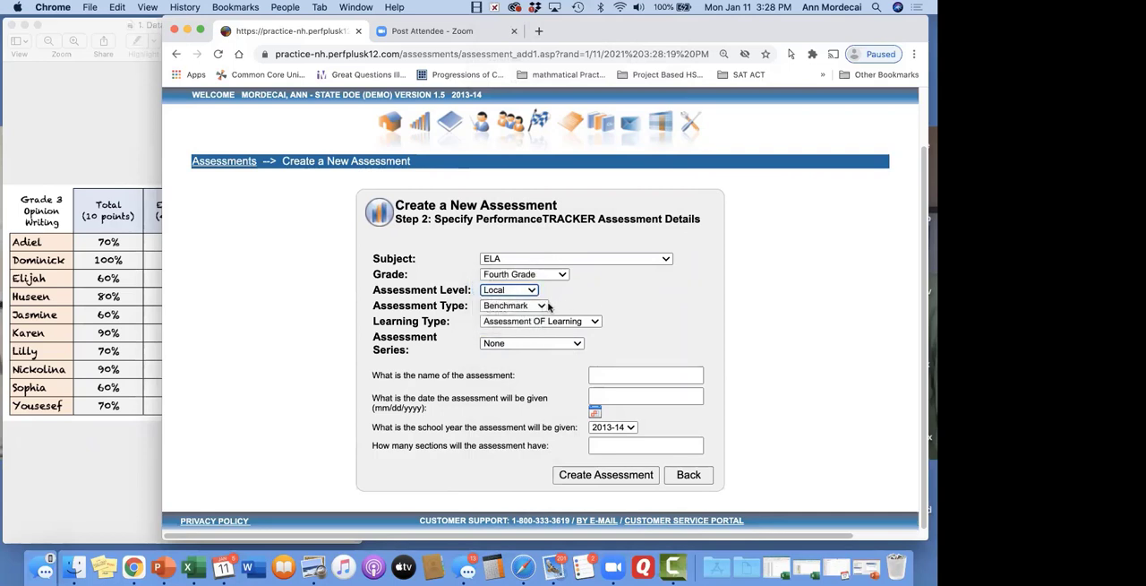
{"action": "left_click", "coordinate": [541, 306]}
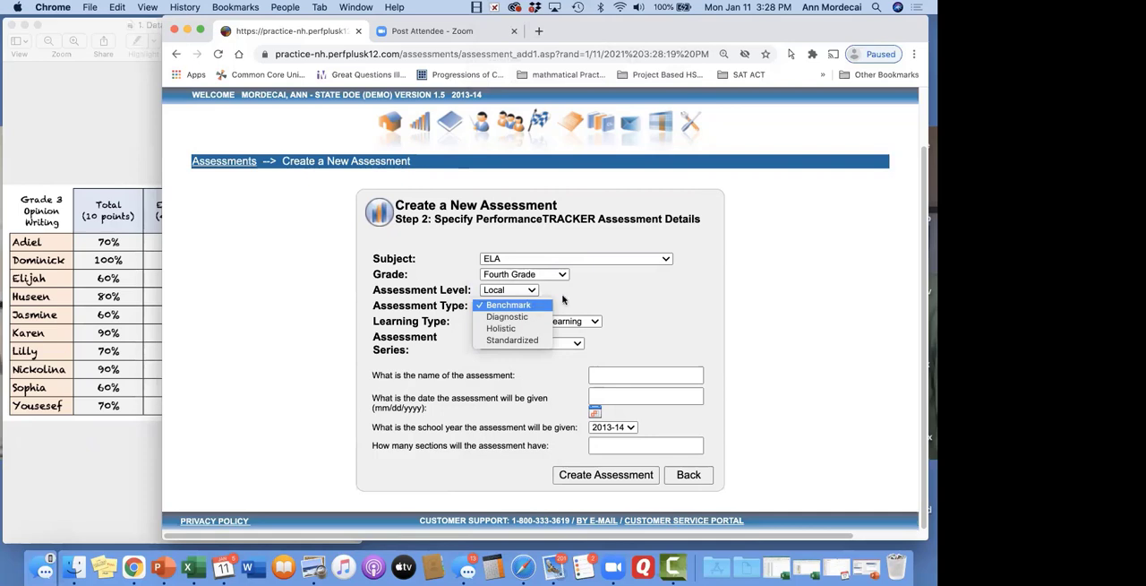
{"action": "left_click", "coordinate": [533, 306]}
{"action": "left_click", "coordinate": [589, 322]}
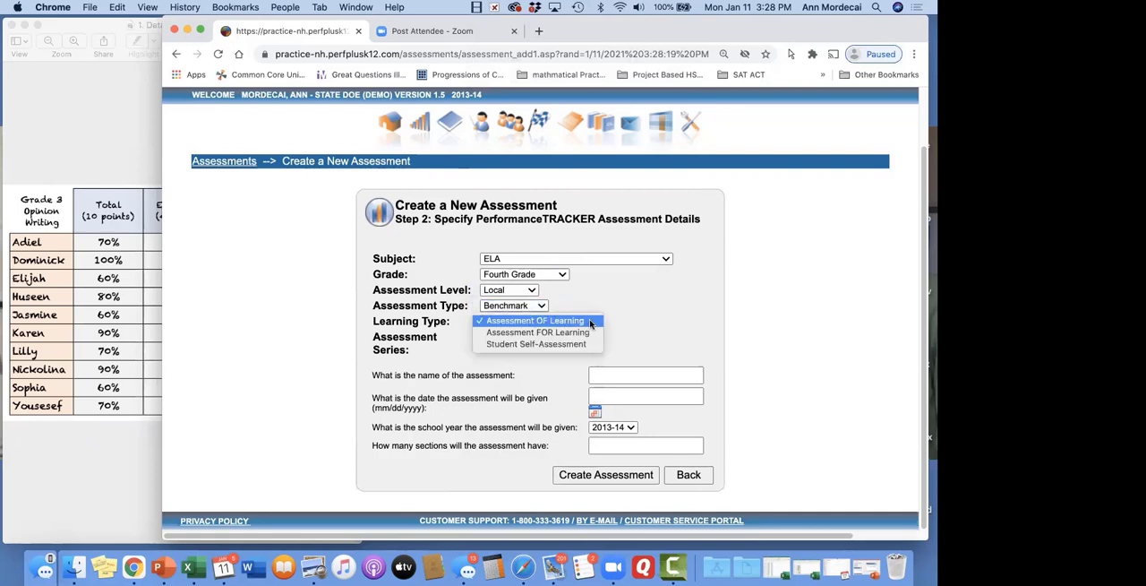
{"action": "left_click", "coordinate": [616, 319]}
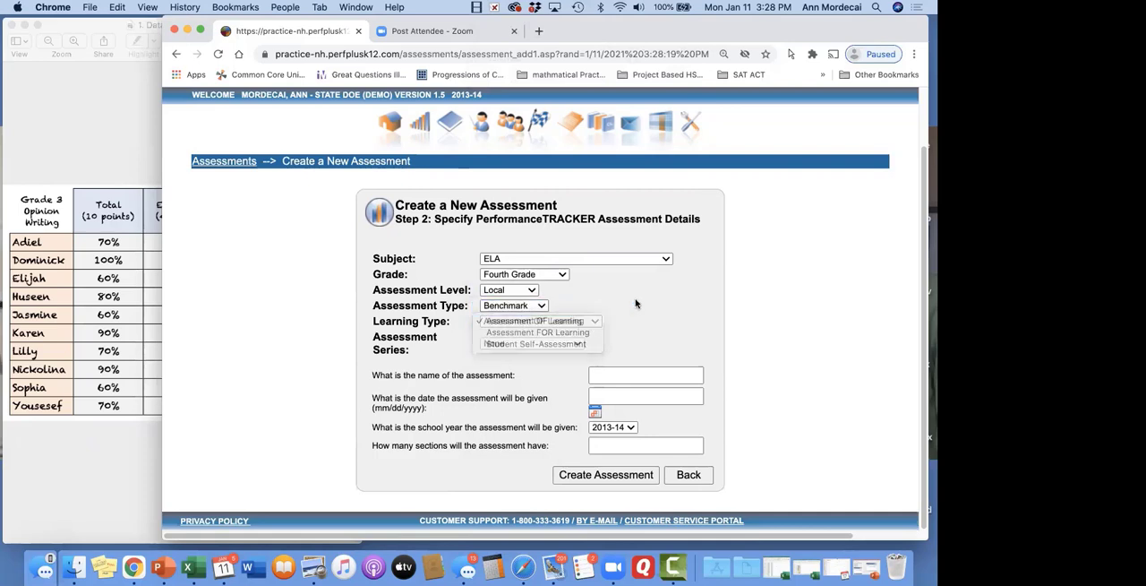
Name the assessment "ABC No Question assessment"
{"action": "left_click", "coordinate": [641, 376]}
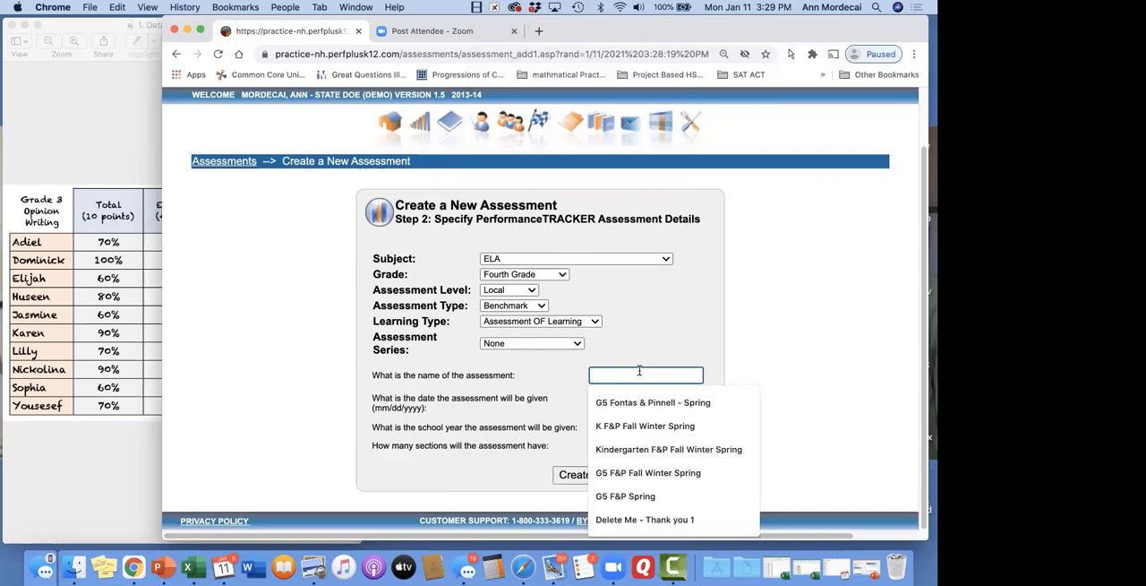
{"action": "type", "text": "ABC"}
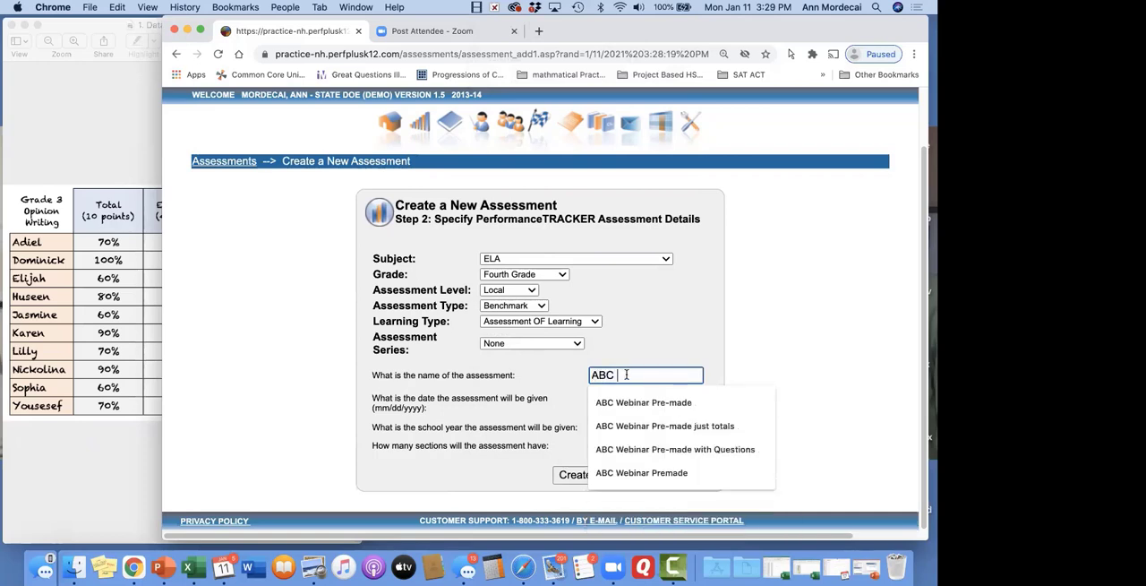
{"action": "type", "text": " No Quetion"}
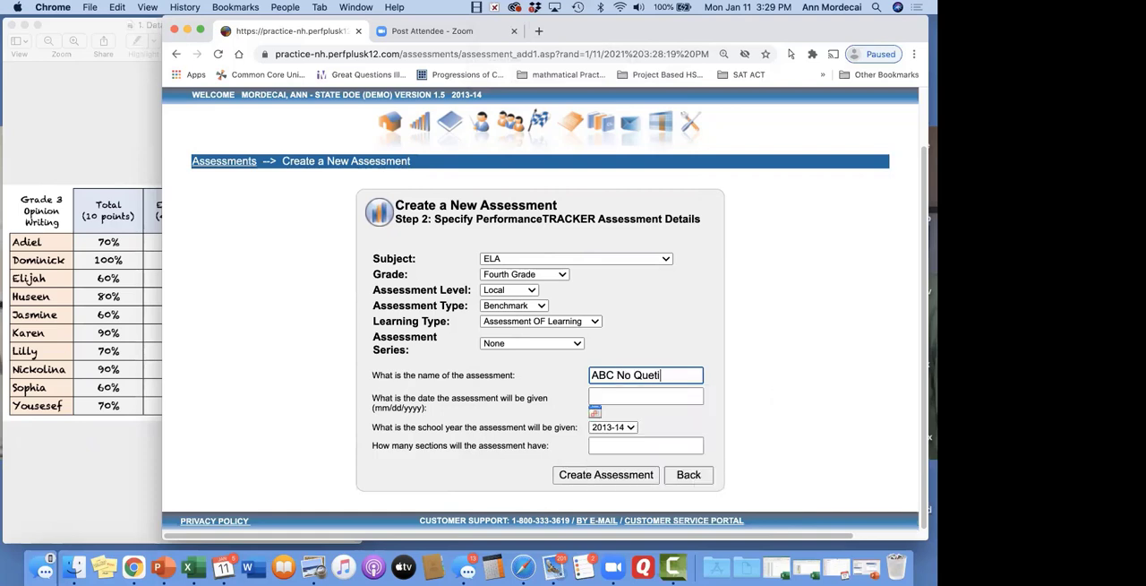
{"action": "key", "text": "BackSpace"}
{"action": "key", "text": "BackSpace"}
{"action": "key", "text": "BackSpace"}
{"action": "key", "text": "BackSpace"}
{"action": "type", "text": "stion Webin"}
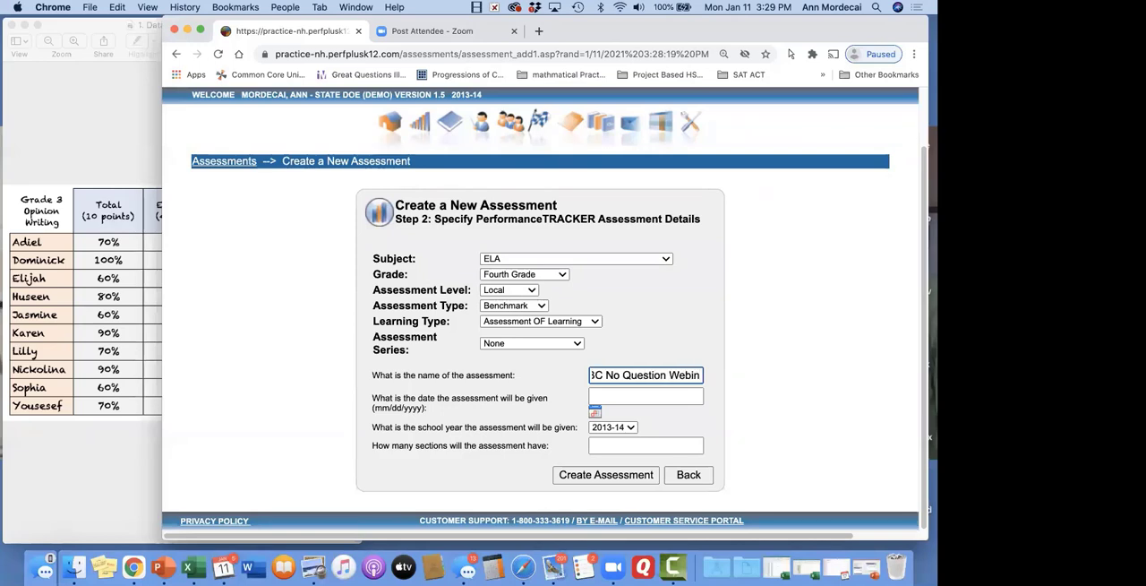
{"action": "key", "text": "BackSpace"}
{"action": "key", "text": "BackSpace"}
{"action": "key", "text": "BackSpace"}
{"action": "key", "text": "BackSpace"}
{"action": "key", "text": "BackSpace"}
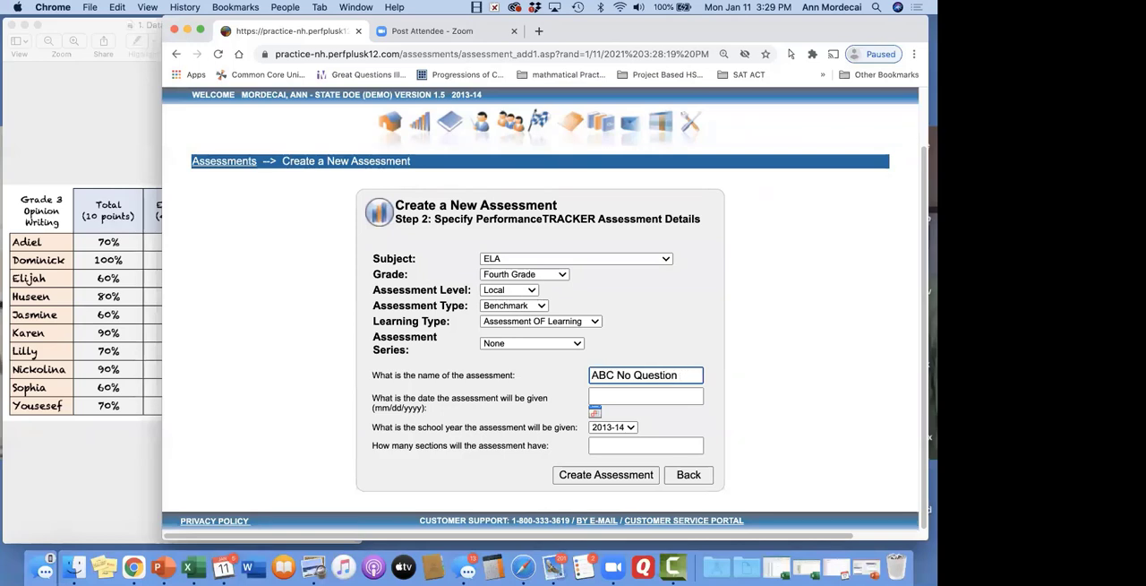
{"action": "type", "text": "assessment"}
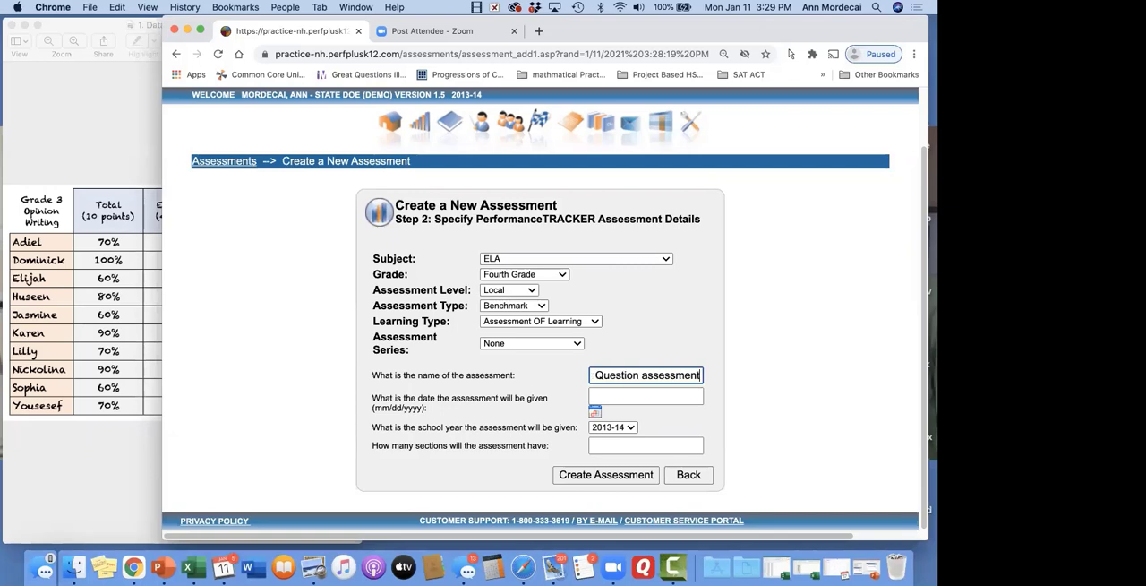
Enter 1/22/2014 as the date the assessment will be given
{"action": "left_click", "coordinate": [631, 398]}
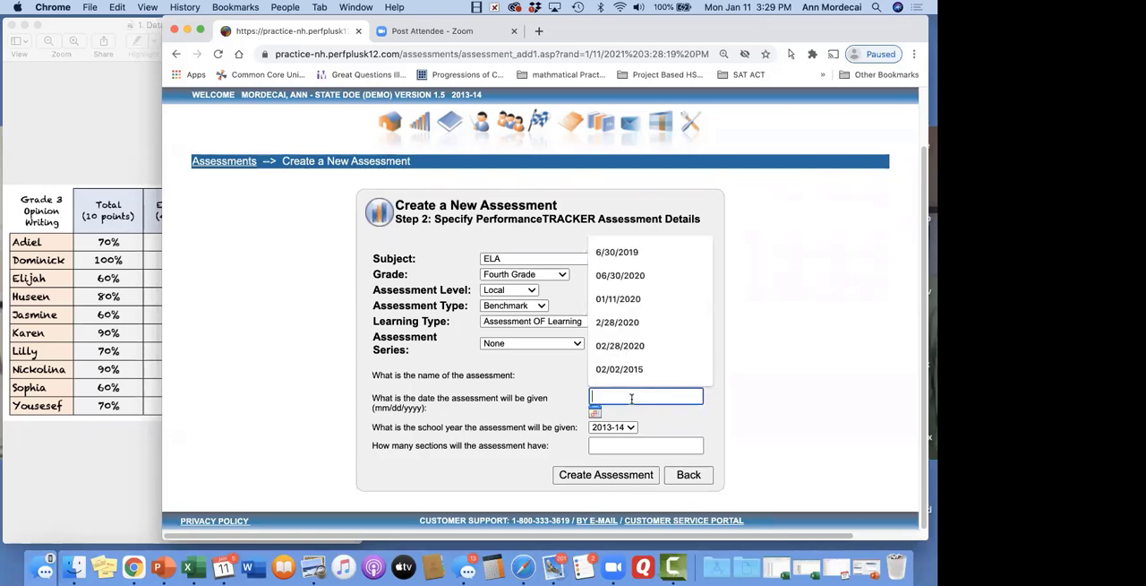
{"action": "type", "text": "1/"}
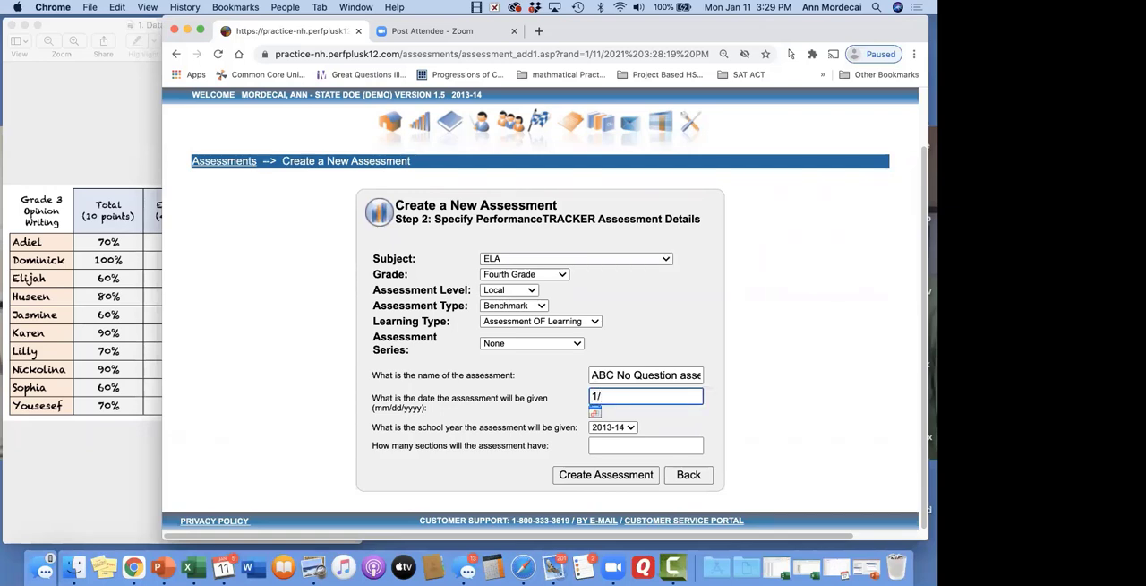
{"action": "type", "text": "22/202"}
{"action": "key", "text": "BackSpace"}
{"action": "key", "text": "BackSpace"}
{"action": "key", "text": "BackSpace"}
{"action": "type", "text": "01"}
Consult the score table beside the browser window, set the number of sections to 4 and create the assessment
{"action": "left_click", "coordinate": [630, 445]}
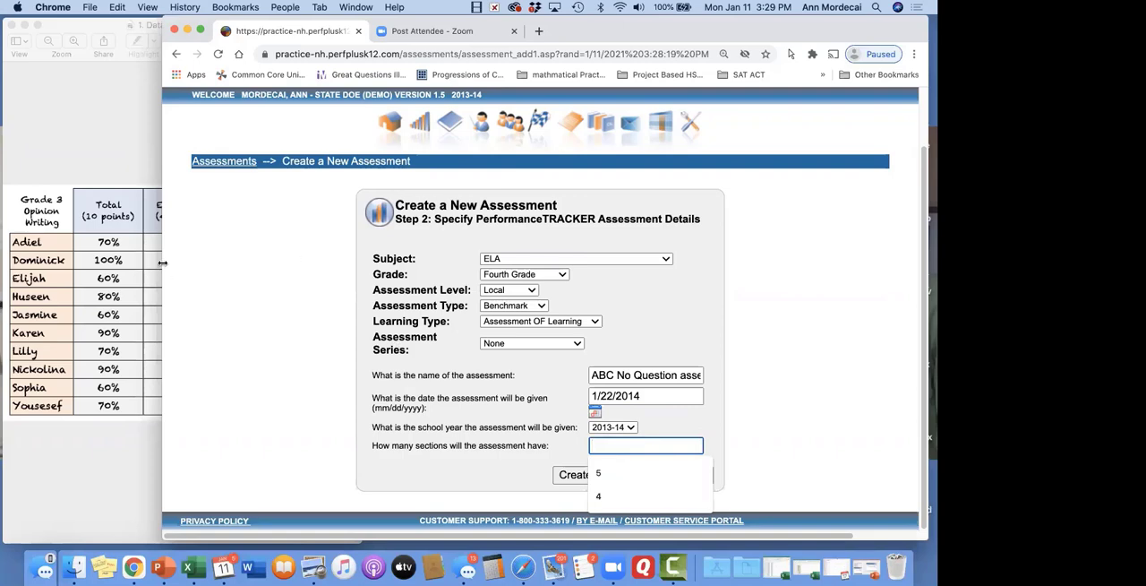
{"action": "left_click_drag", "start_coordinate": [163, 265], "coordinate": [386, 271]}
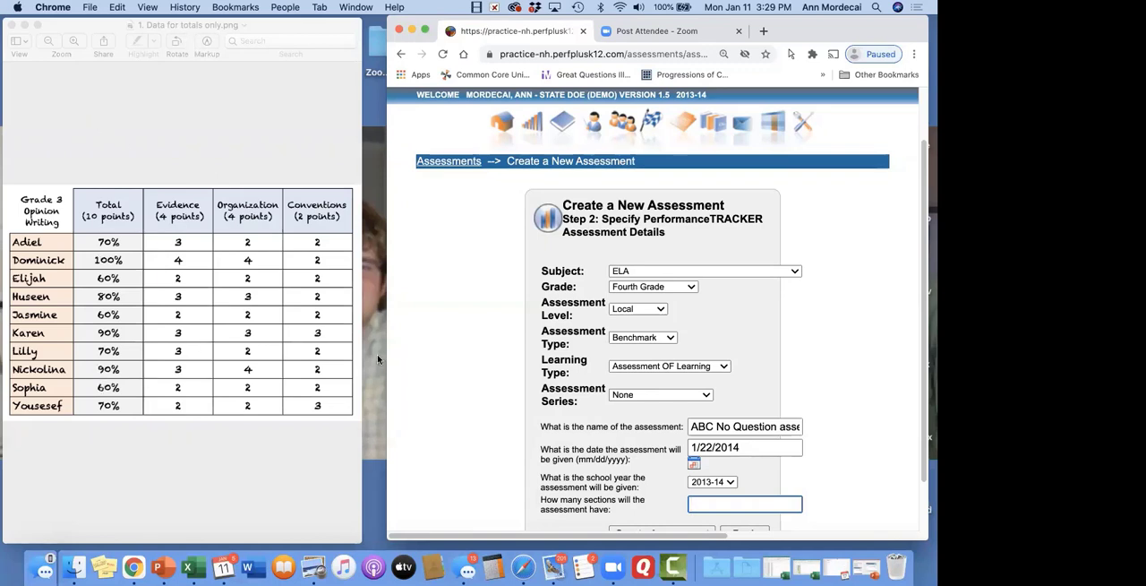
{"action": "left_click_drag", "start_coordinate": [387, 353], "coordinate": [272, 358]}
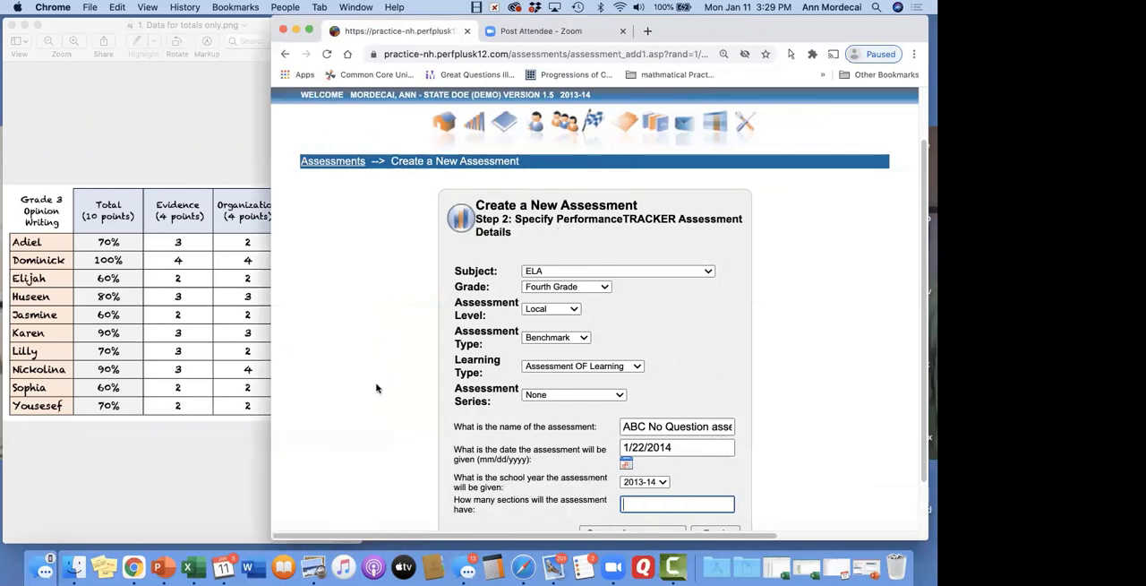
{"action": "left_click", "coordinate": [688, 502]}
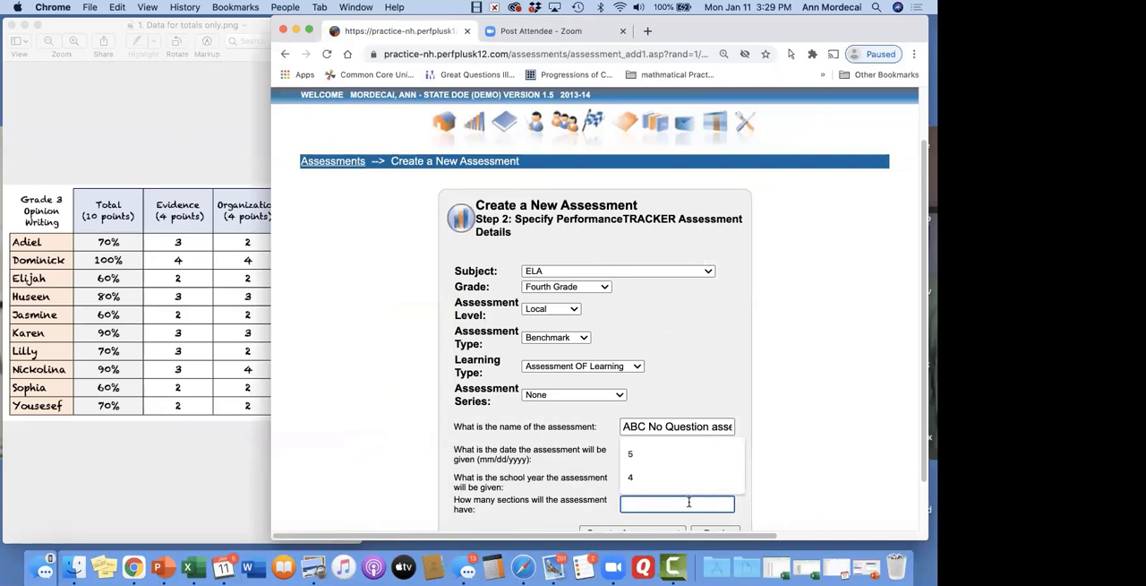
{"action": "type", "text": "4"}
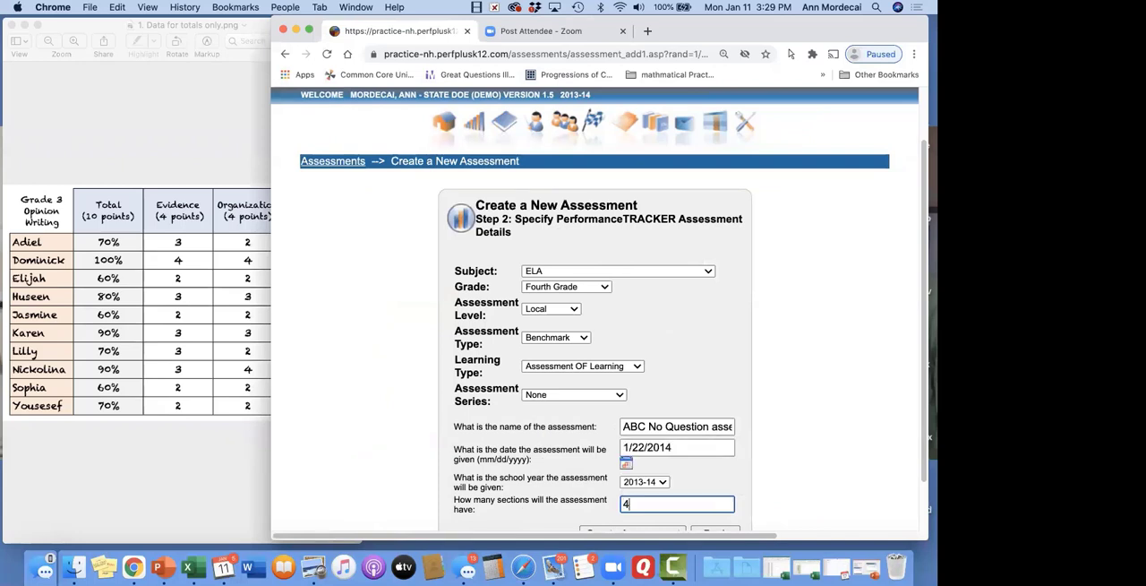
{"action": "scroll", "coordinate": [659, 493], "scroll_direction": "down", "scroll_amount": 3}
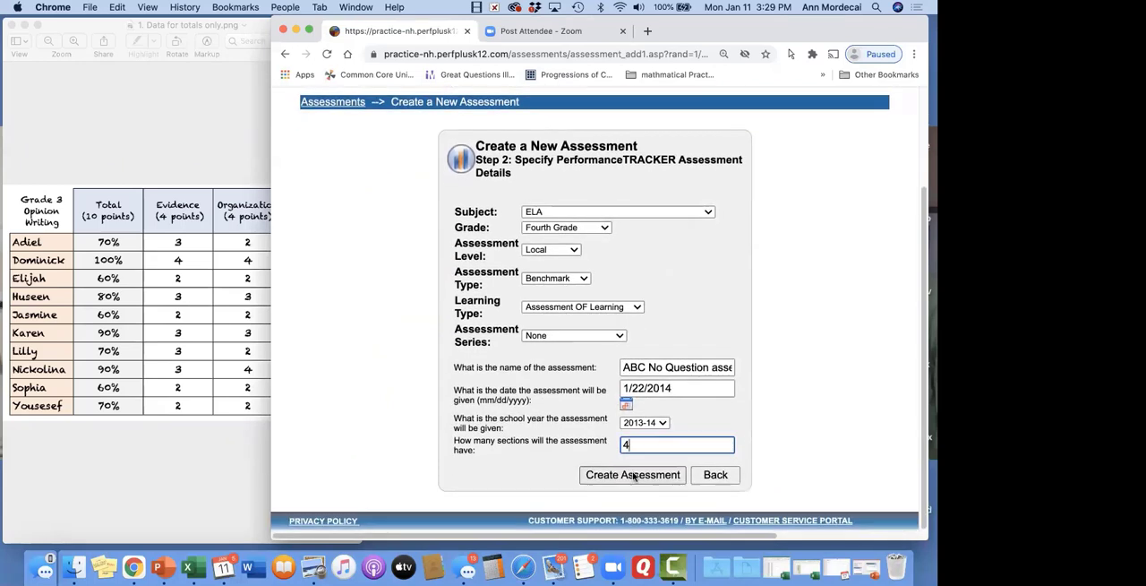
{"action": "left_click", "coordinate": [633, 475]}
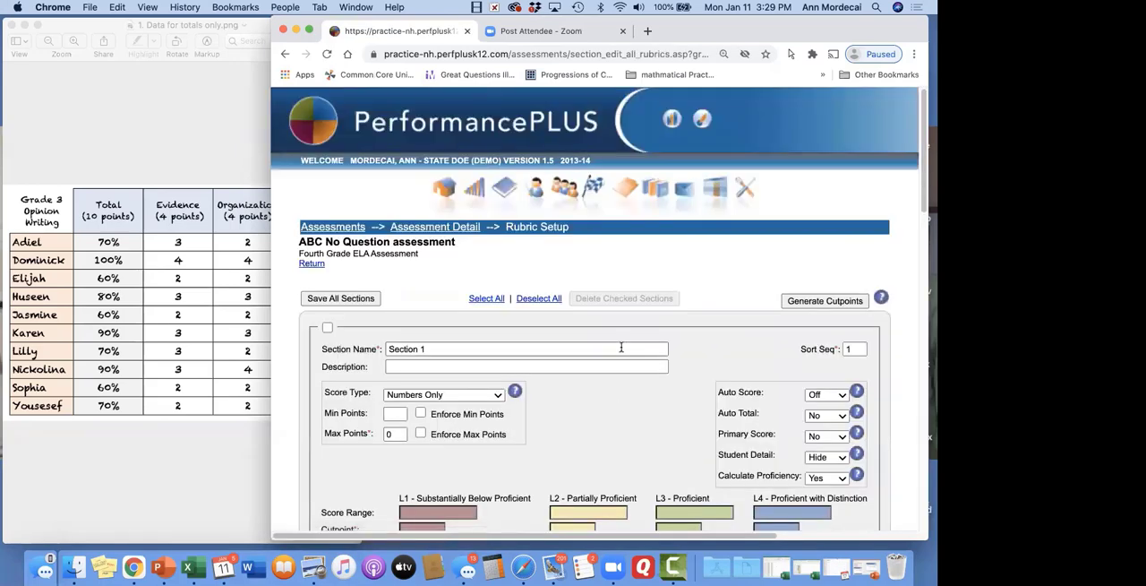
Look through the score, proficiency and cutpoint settings of all four sections in the rubric setup
{"action": "scroll", "coordinate": [622, 346], "scroll_direction": "down", "scroll_amount": 3}
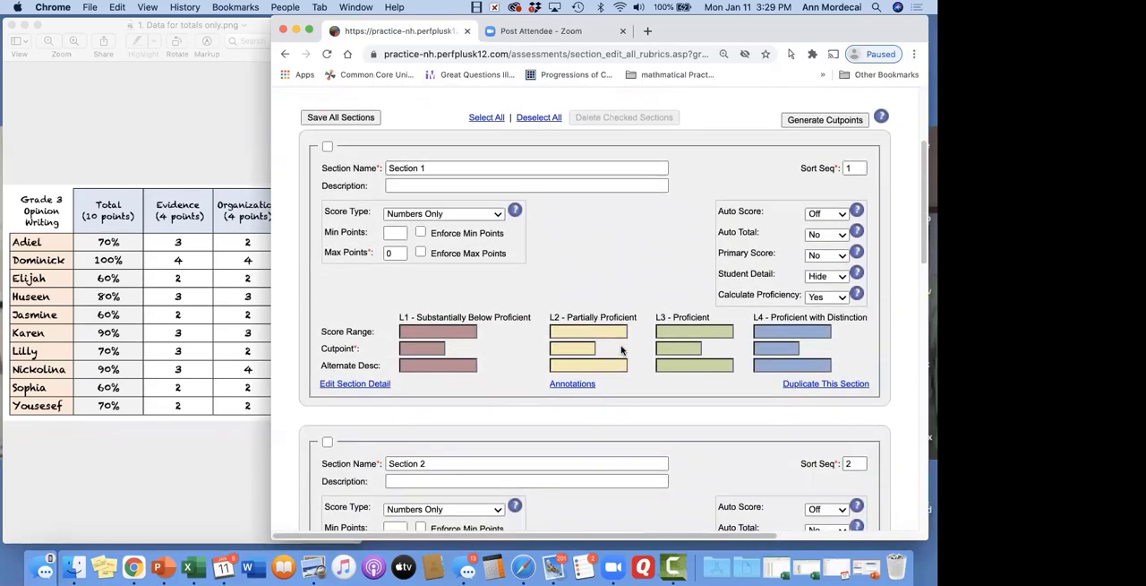
{"action": "scroll", "coordinate": [622, 350], "scroll_direction": "up", "scroll_amount": 1}
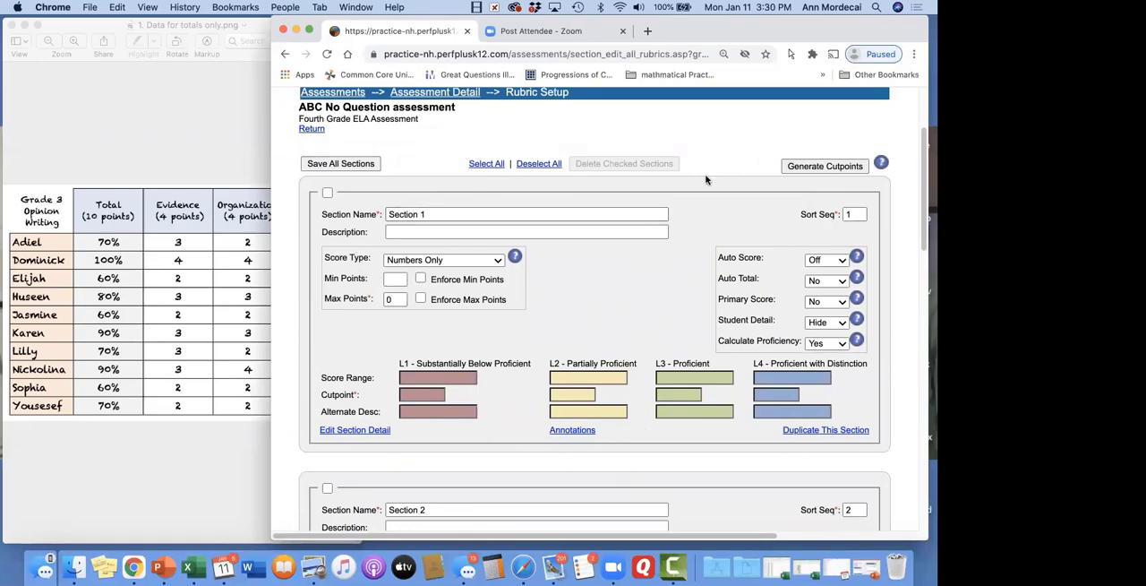
{"action": "scroll", "coordinate": [658, 287], "scroll_direction": "down", "scroll_amount": 14}
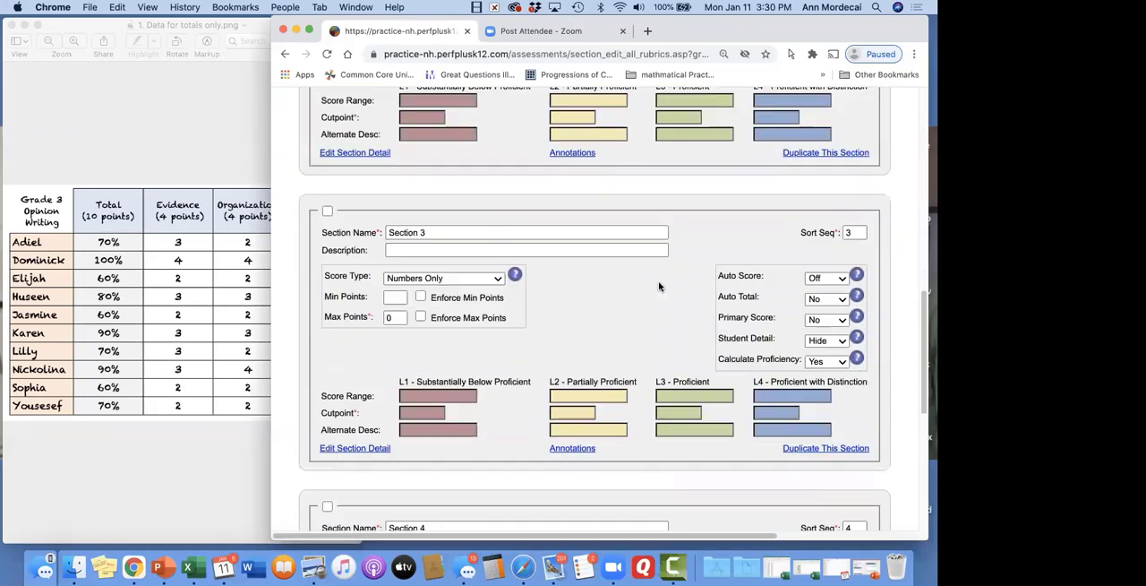
{"action": "scroll", "coordinate": [659, 287], "scroll_direction": "down", "scroll_amount": 8}
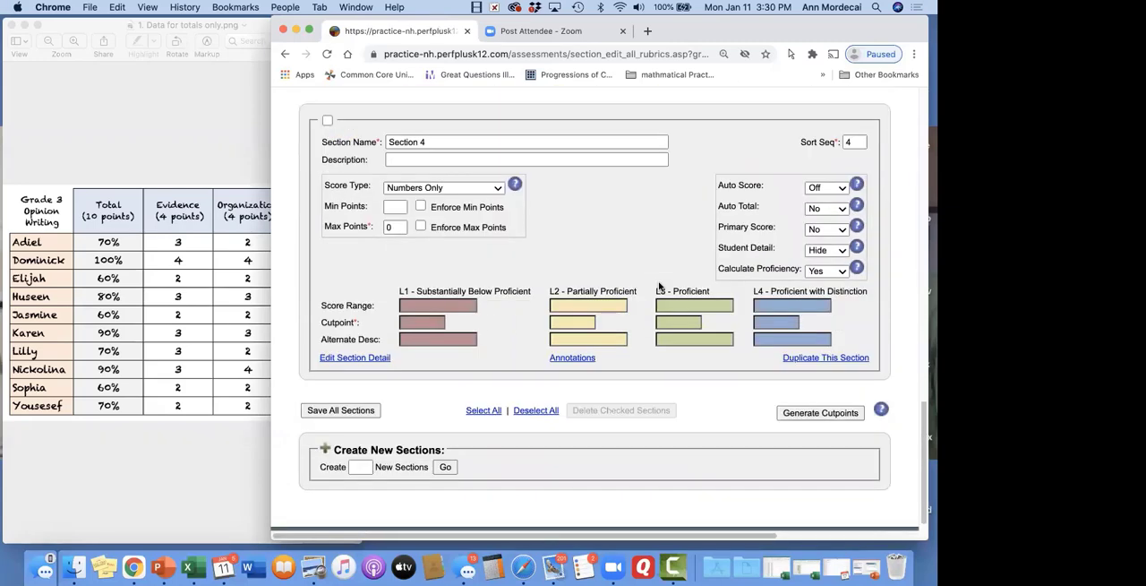
Rename the first section as Evidence
{"action": "scroll", "coordinate": [659, 287], "scroll_direction": "up", "scroll_amount": 20}
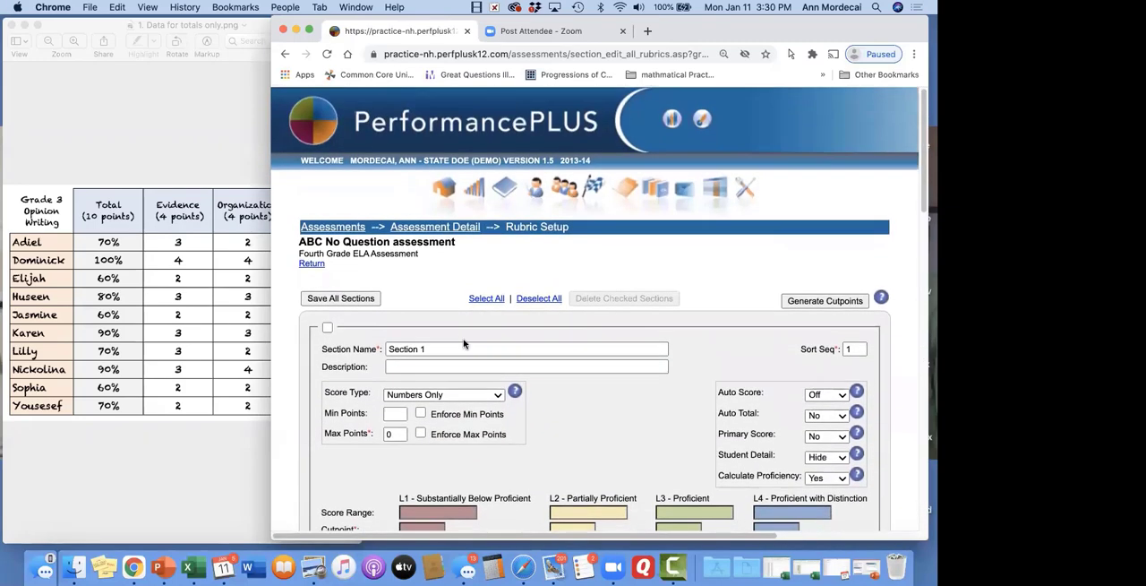
{"action": "left_click", "coordinate": [452, 349]}
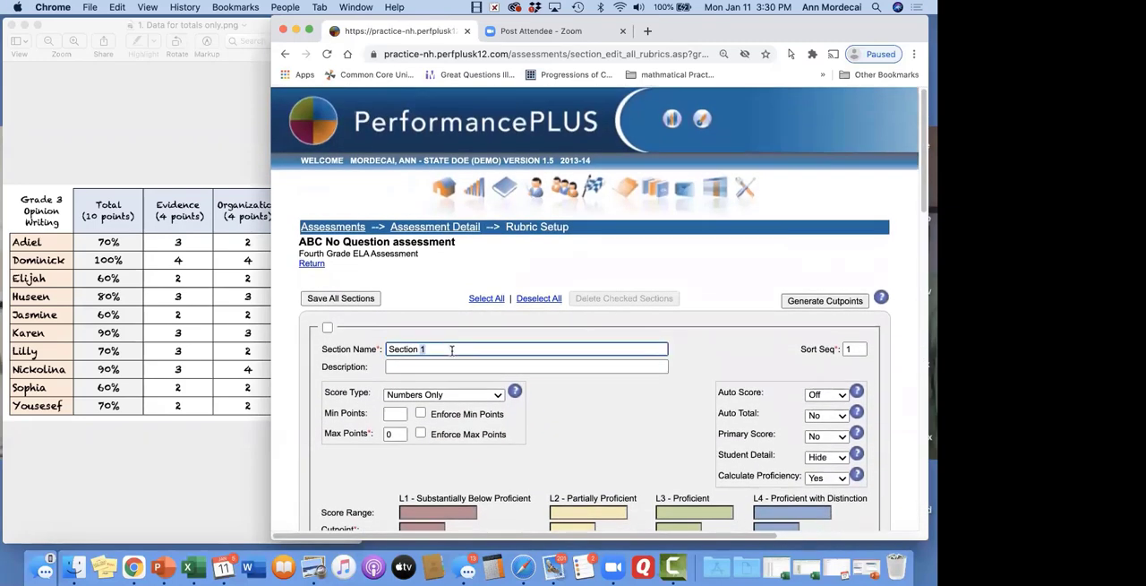
{"action": "triple_click", "coordinate": [451, 349]}
{"action": "type", "text": "Evidence"}
Rename the second section as Organization
{"action": "scroll", "coordinate": [473, 345], "scroll_direction": "down", "scroll_amount": 3}
{"action": "left_click_drag", "start_coordinate": [473, 345], "coordinate": [477, 403]}
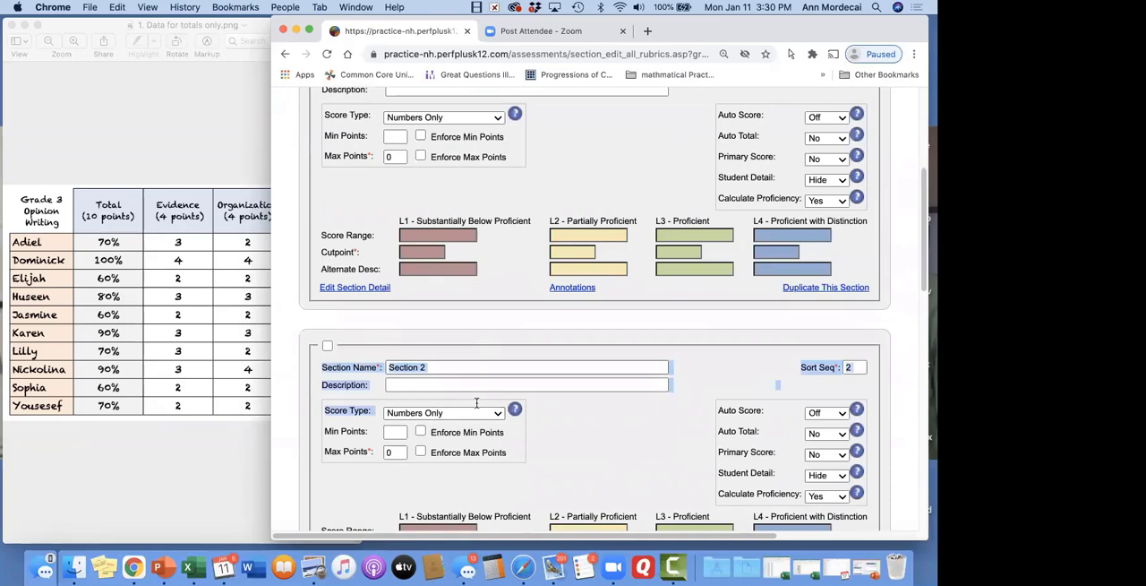
{"action": "triple_click", "coordinate": [460, 370]}
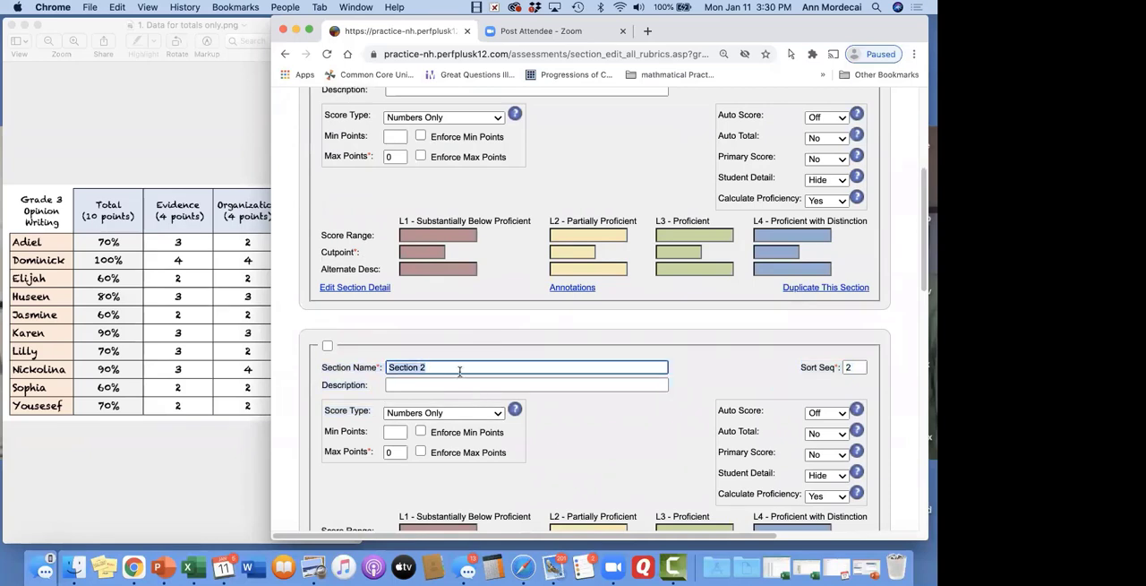
{"action": "type", "text": "rrganization"}
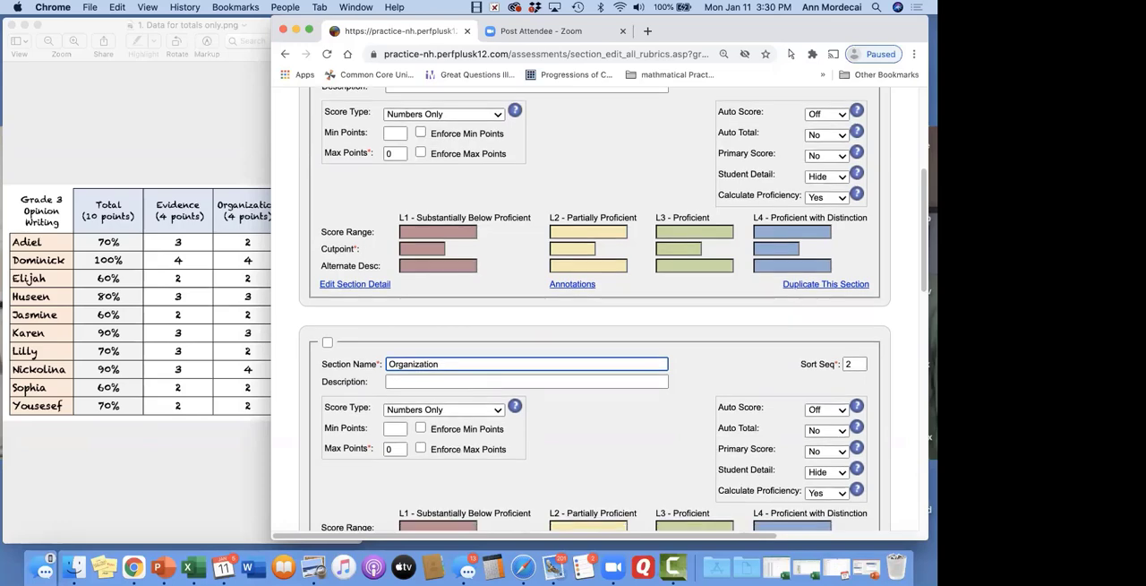
Rename the third section as Conventions
{"action": "scroll", "coordinate": [466, 475], "scroll_direction": "down", "scroll_amount": 3}
{"action": "left_click", "coordinate": [467, 474]}
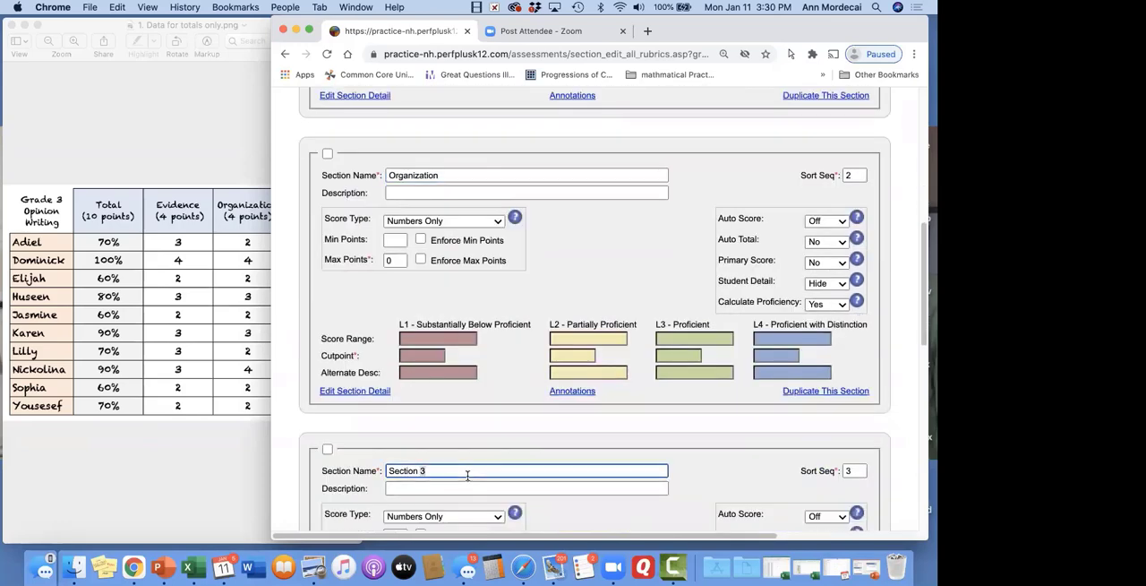
{"action": "triple_click", "coordinate": [467, 475]}
{"action": "type", "text": "Conventions"}
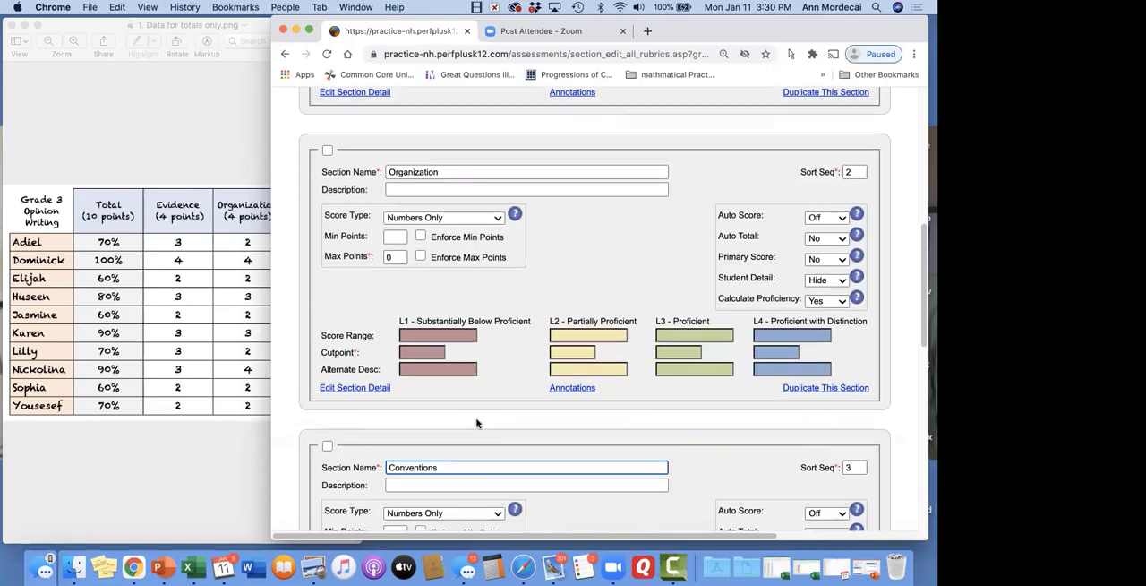
Rename the fourth section as Total and save all sections
{"action": "scroll", "coordinate": [470, 367], "scroll_direction": "down", "scroll_amount": 6}
{"action": "triple_click", "coordinate": [435, 436]}
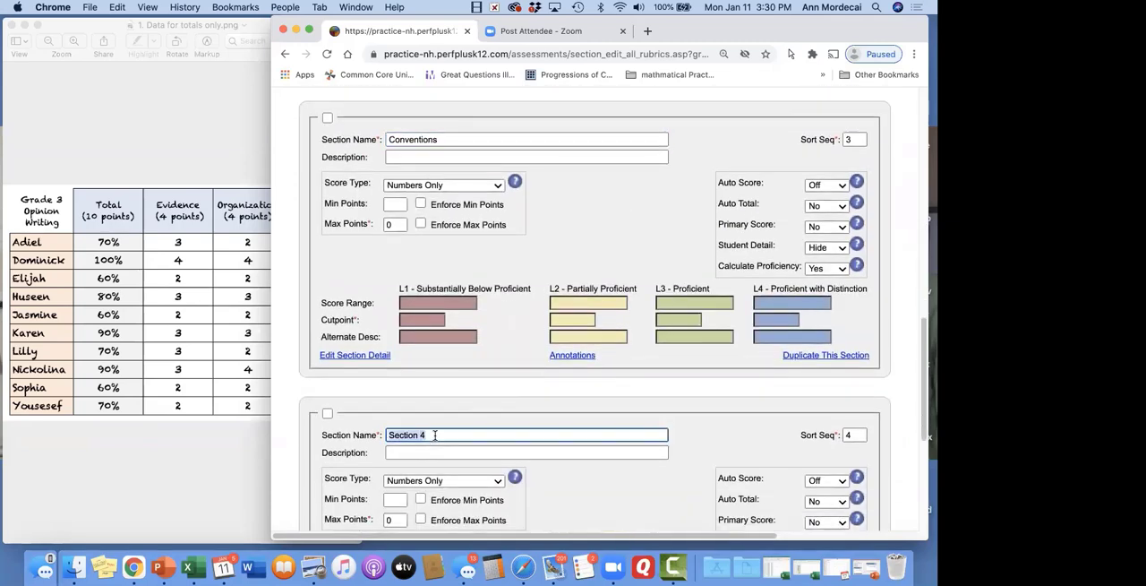
{"action": "type", "text": "Total"}
{"action": "left_click", "coordinate": [528, 379]}
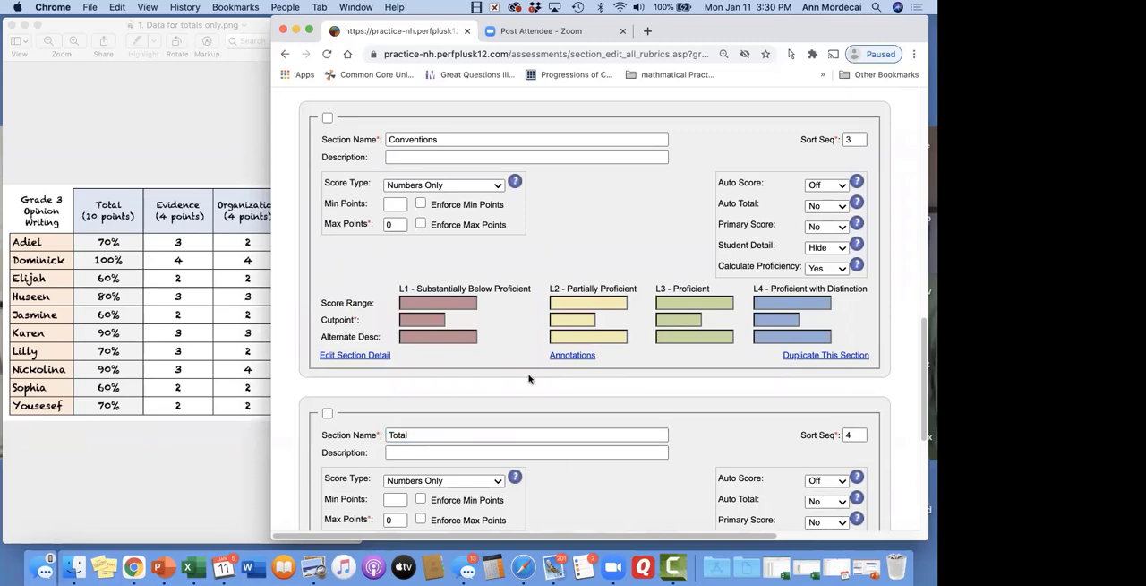
{"action": "scroll", "coordinate": [528, 378], "scroll_direction": "down", "scroll_amount": 5}
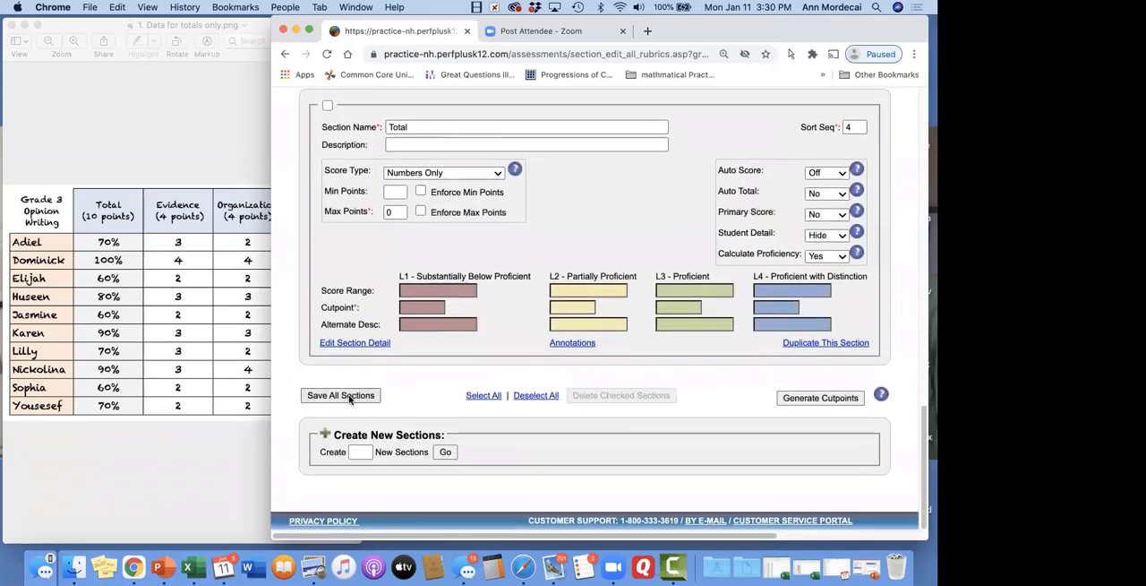
{"action": "left_click", "coordinate": [346, 397]}
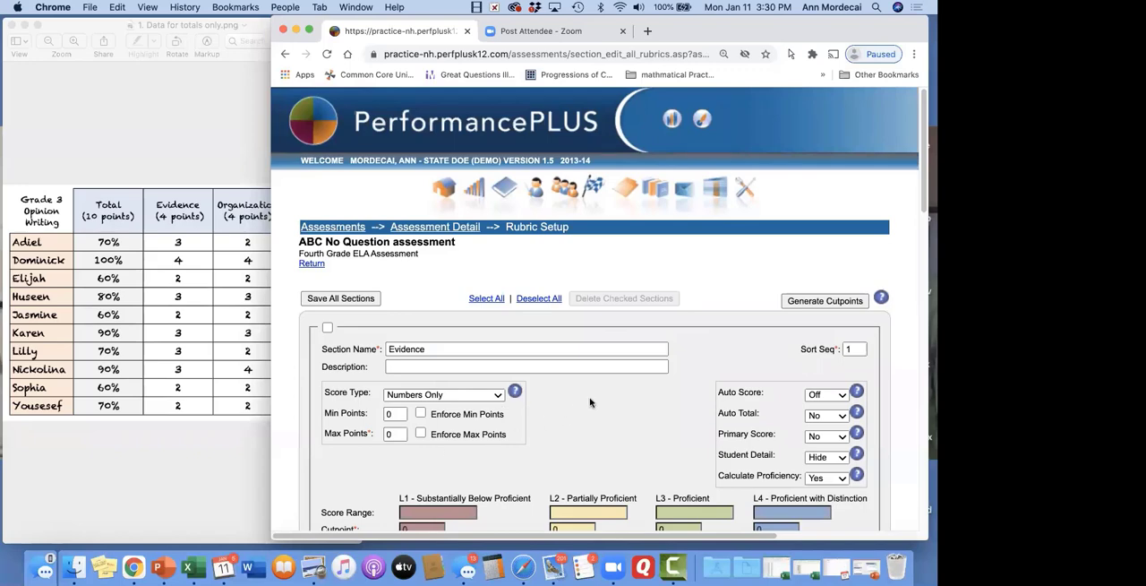
Set the Evidence section's cutpoints to 1 for L1, 2 for L2, 3 for L3 and 4 for L4
{"action": "scroll", "coordinate": [599, 402], "scroll_direction": "down", "scroll_amount": 1}
{"action": "scroll", "coordinate": [599, 403], "scroll_direction": "down", "scroll_amount": 3}
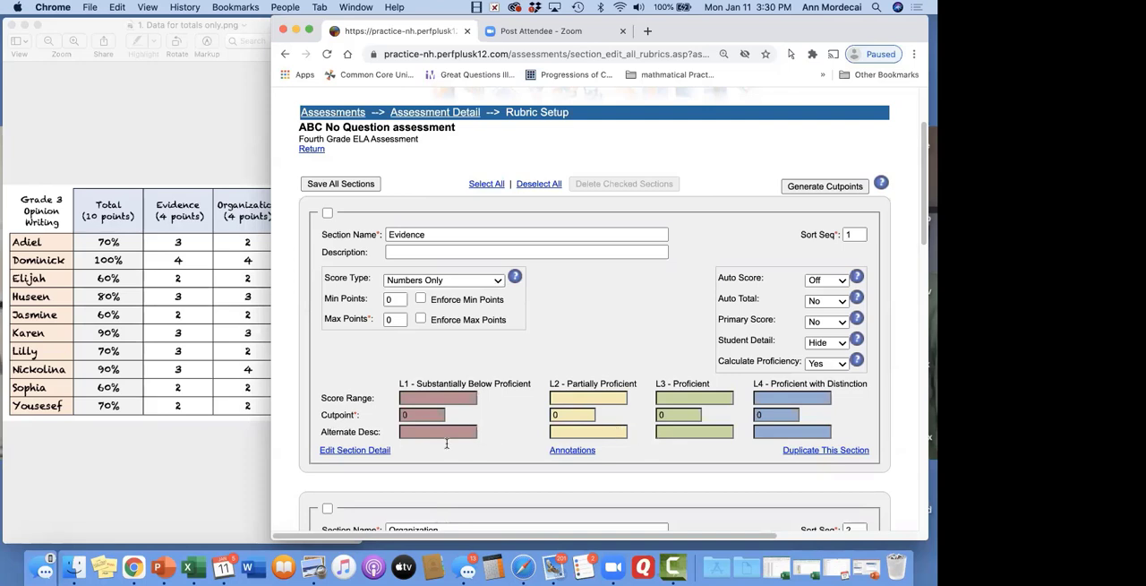
{"action": "left_click", "coordinate": [427, 415]}
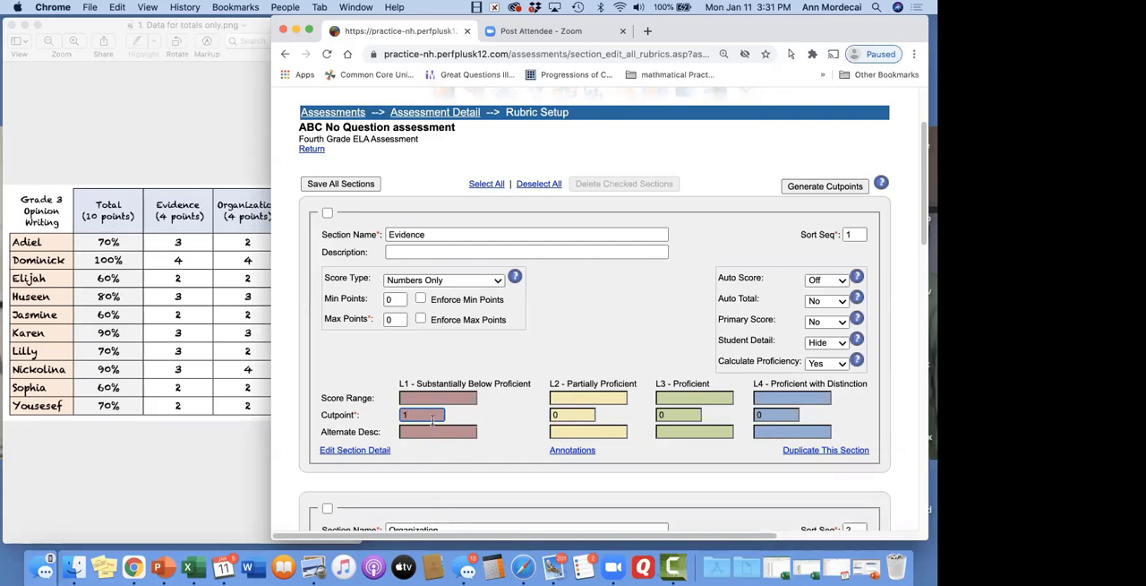
{"action": "left_click", "coordinate": [578, 413]}
{"action": "type", "text": "2"}
{"action": "key", "text": "BackSpace"}
{"action": "key", "text": "BackSpace"}
{"action": "type", "text": "2"}
{"action": "key", "text": "Tab"}
{"action": "key", "text": "Tab"}
{"action": "type", "text": "4"}
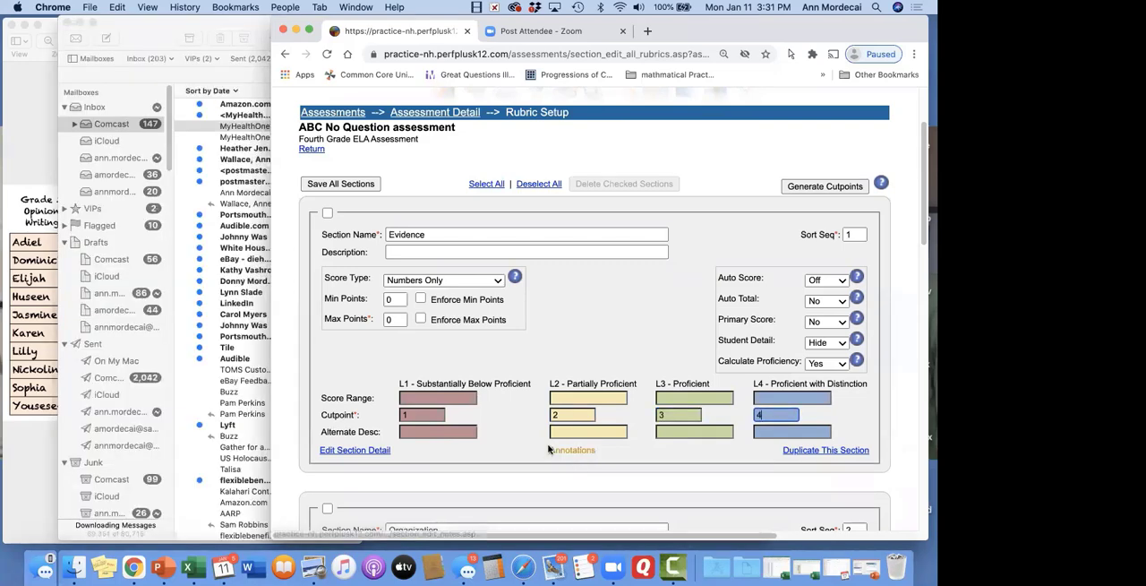
{"action": "left_click", "coordinate": [68, 24]}
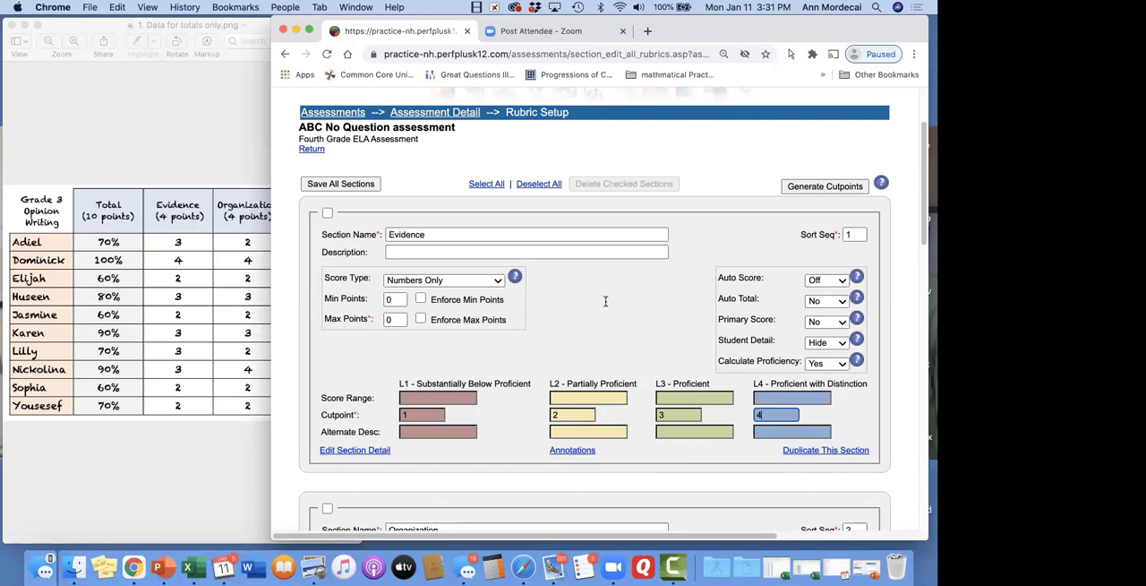
Set the maximum points of the Evidence section to 4
{"action": "left_click", "coordinate": [394, 319]}
{"action": "type", "text": "4"}
{"action": "key", "text": "Delete"}
Check which score types are available for the Organization section, keeping Numbers Only
{"action": "scroll", "coordinate": [626, 339], "scroll_direction": "down", "scroll_amount": 2}
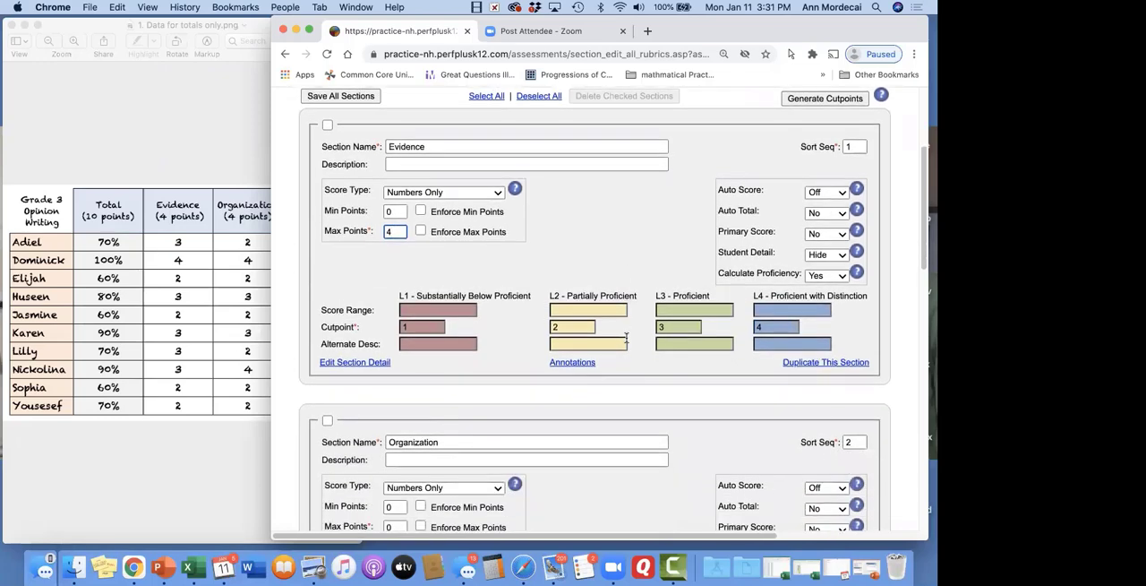
{"action": "scroll", "coordinate": [626, 336], "scroll_direction": "down", "scroll_amount": 4}
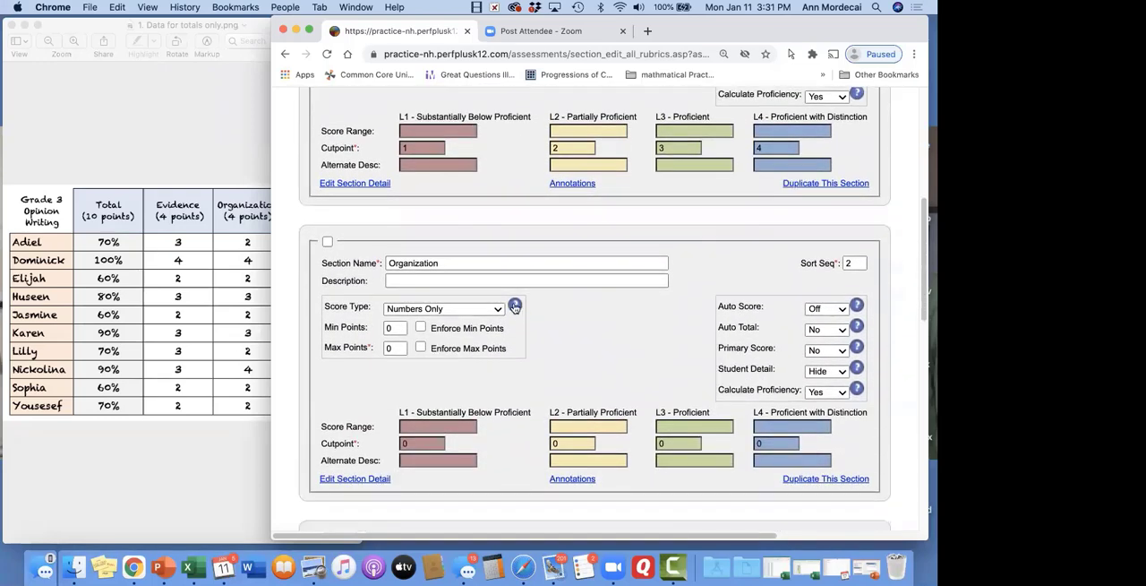
{"action": "left_click", "coordinate": [478, 311]}
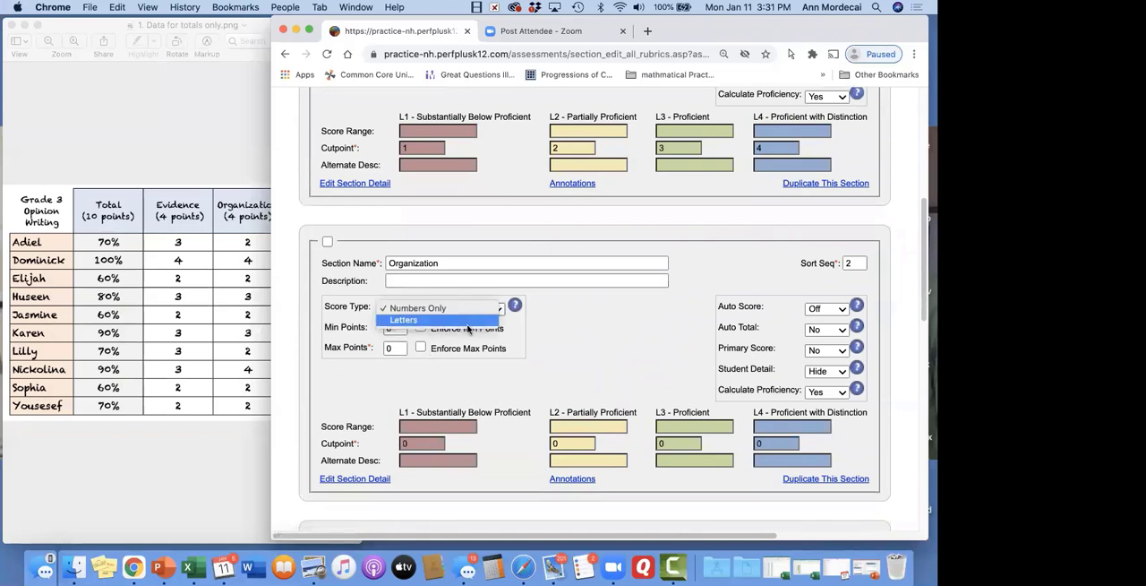
{"action": "left_click", "coordinate": [480, 310]}
{"action": "left_click", "coordinate": [624, 333]}
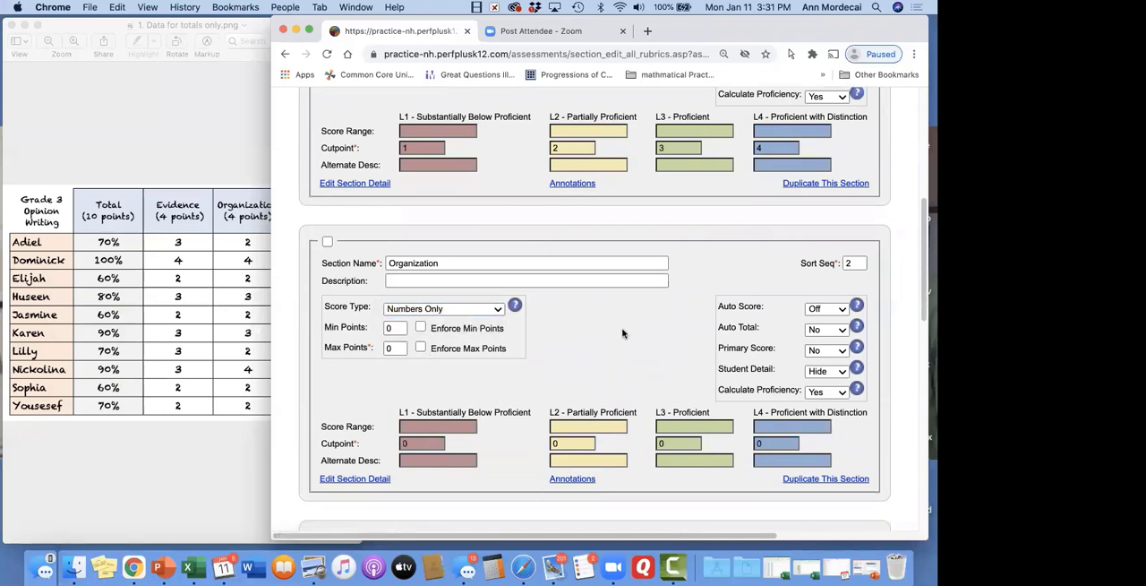
Consult the score table and enter sample score ranges of 0-3 for L1 and 4-6 for L2 in the Evidence section
{"action": "left_click", "coordinate": [215, 144]}
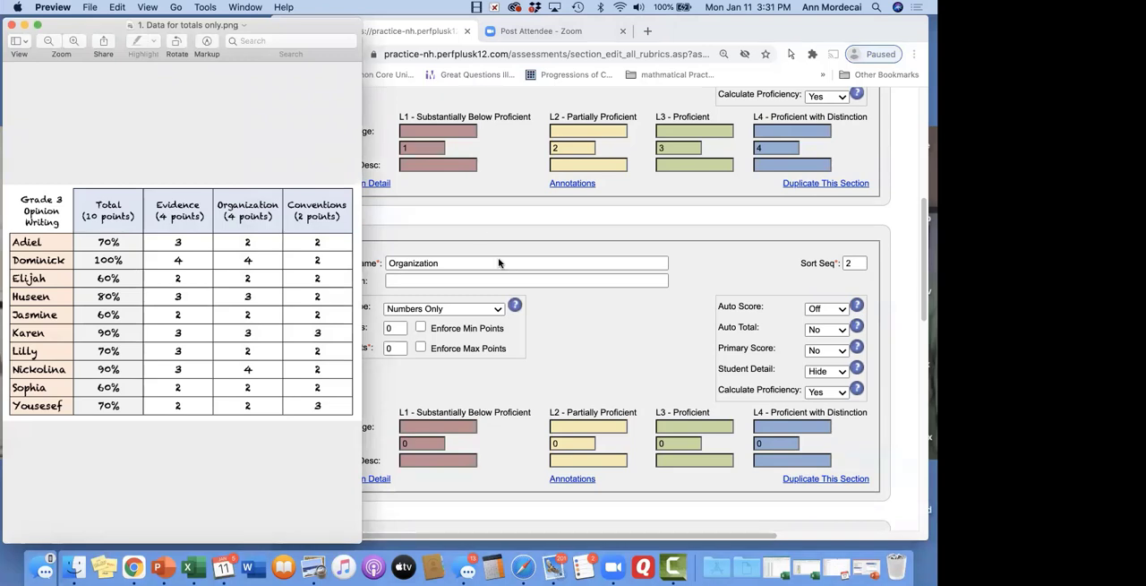
{"action": "left_click", "coordinate": [421, 135]}
{"action": "left_click", "coordinate": [416, 131]}
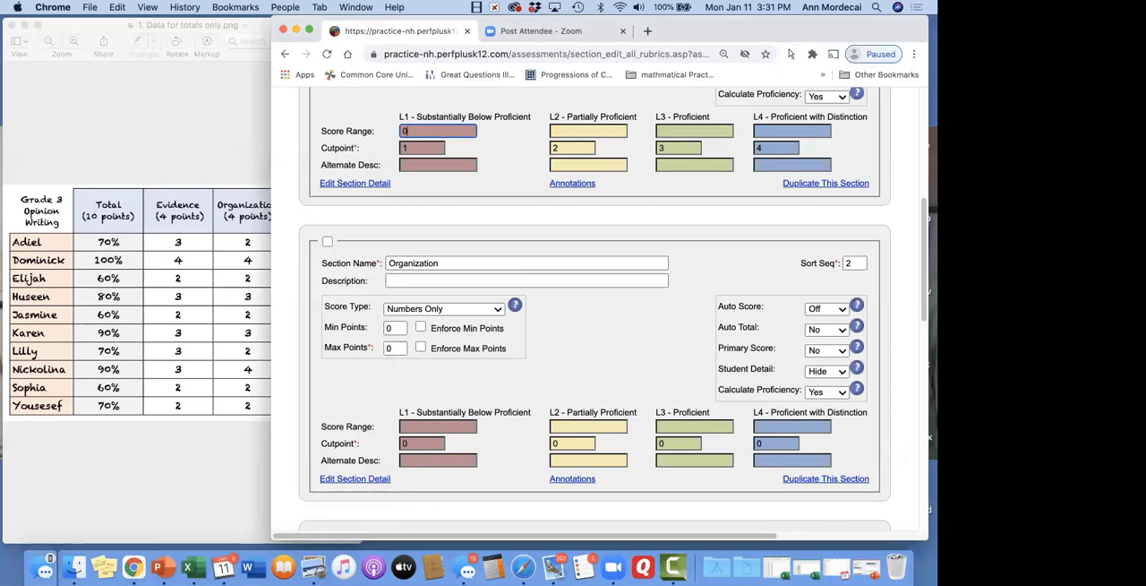
{"action": "type", "text": "0-3"}
{"action": "left_click", "coordinate": [578, 132]}
{"action": "type", "text": "4-6"}
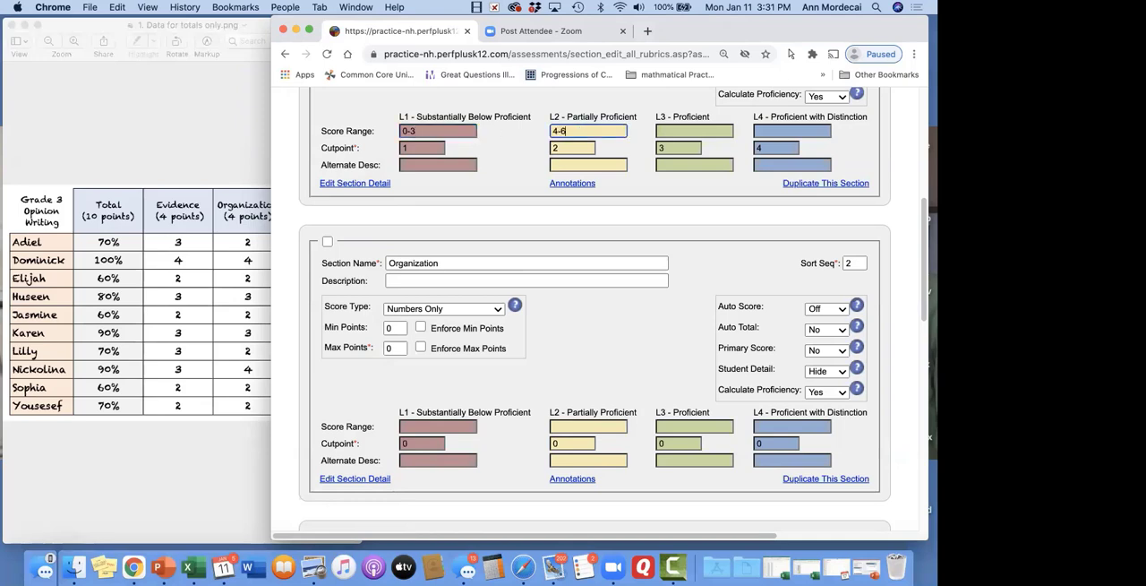
{"action": "left_click", "coordinate": [672, 130]}
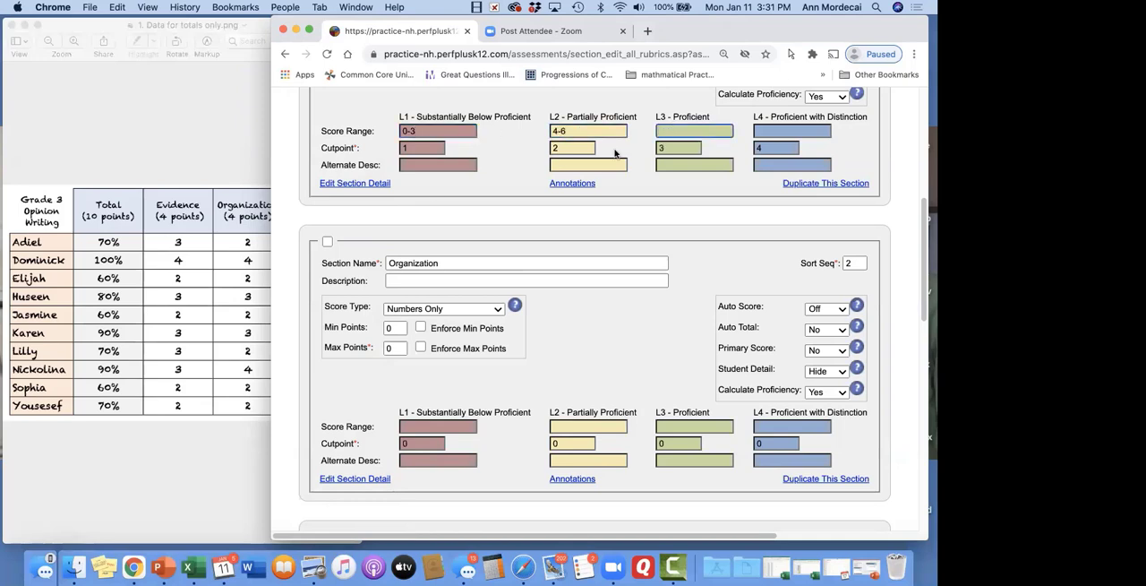
{"action": "left_click", "coordinate": [444, 149]}
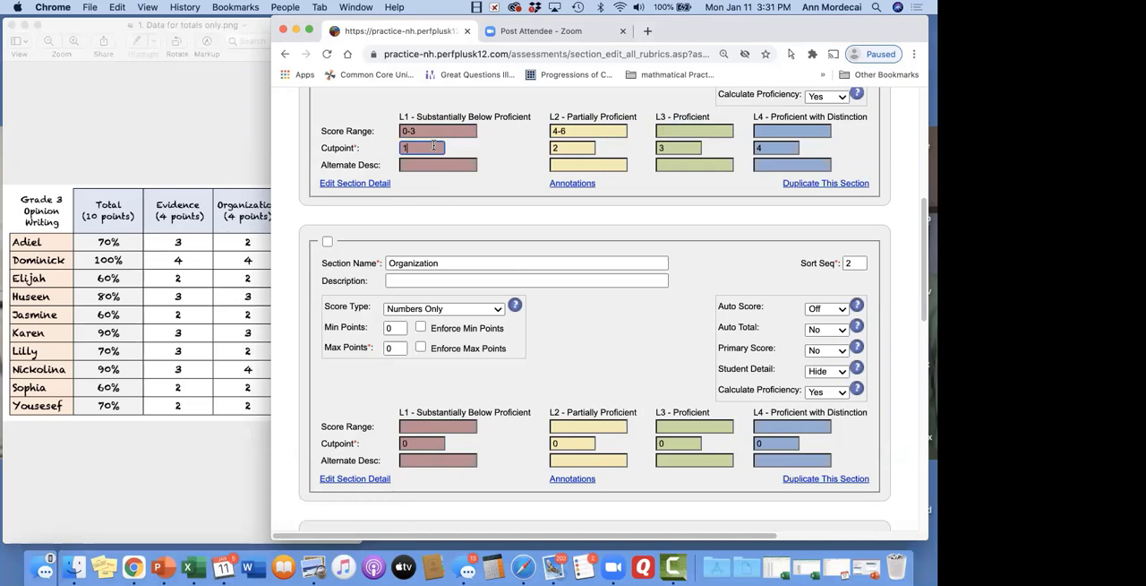
{"action": "left_click", "coordinate": [580, 143]}
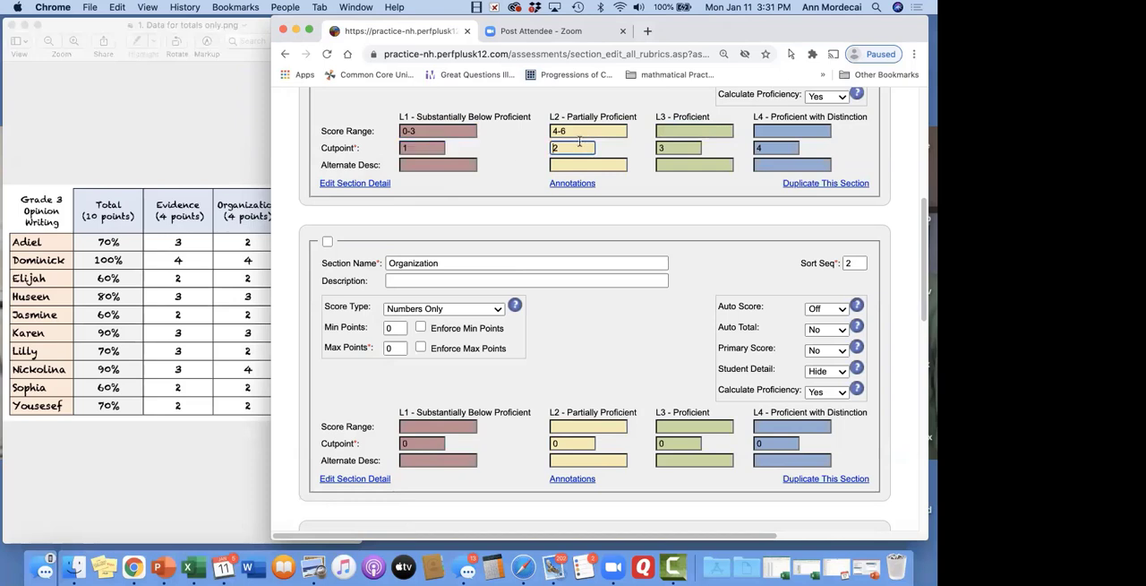
{"action": "left_click", "coordinate": [599, 307]}
Clear the sample score ranges from L1 and L2 of the Evidence section
{"action": "left_click", "coordinate": [431, 131]}
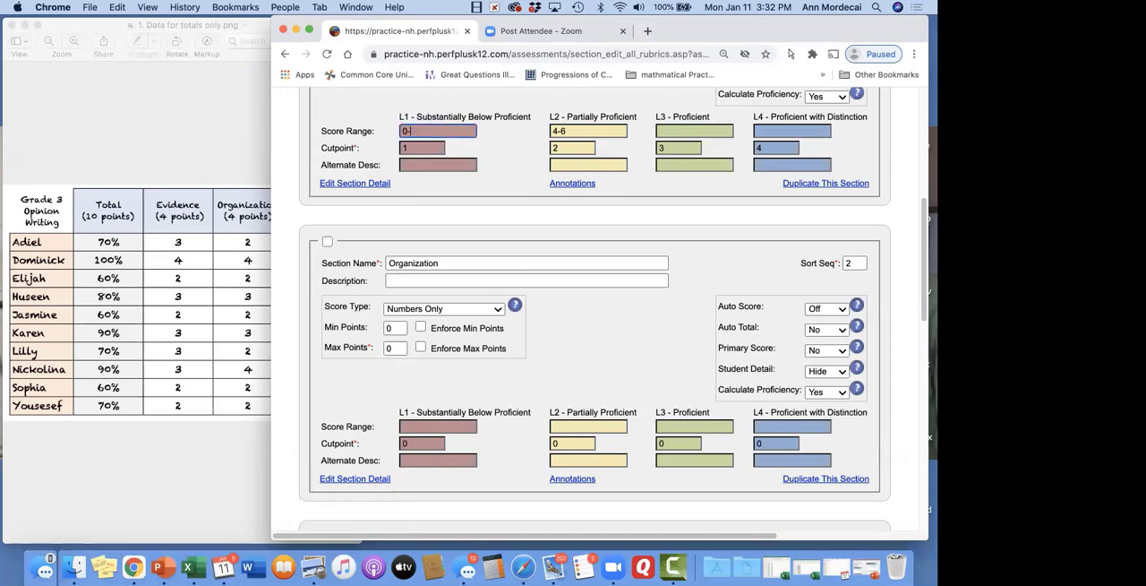
{"action": "key", "text": "BackSpace"}
{"action": "key", "text": "BackSpace"}
{"action": "key", "text": "Tab"}
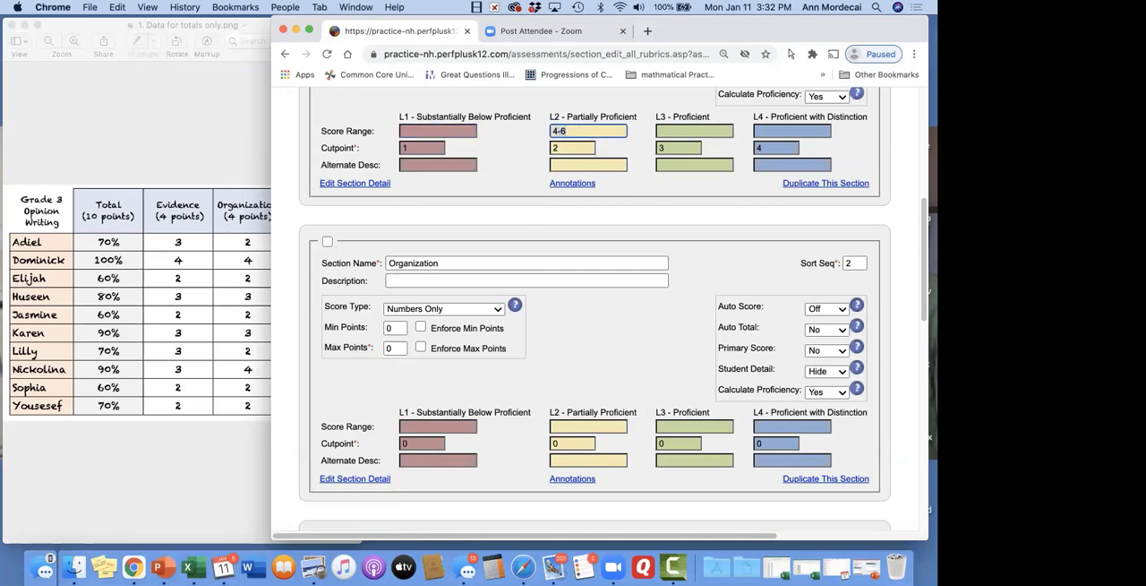
Set the maximum points of the Organization section to 4
{"action": "scroll", "coordinate": [451, 325], "scroll_direction": "down", "scroll_amount": 2}
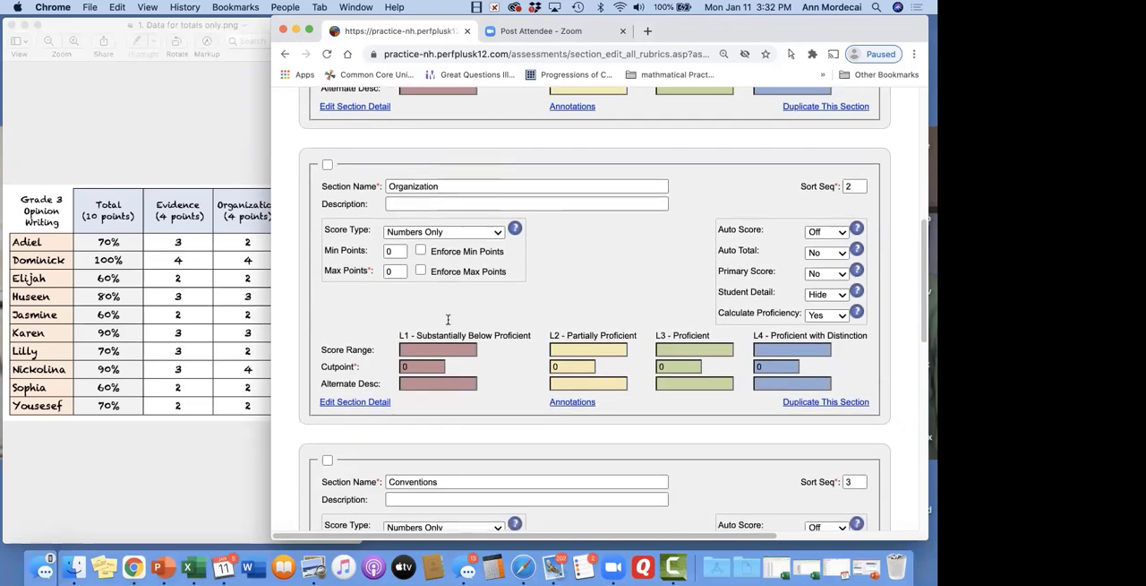
{"action": "left_click", "coordinate": [399, 270]}
{"action": "key", "text": "BackSpace"}
{"action": "type", "text": "4"}
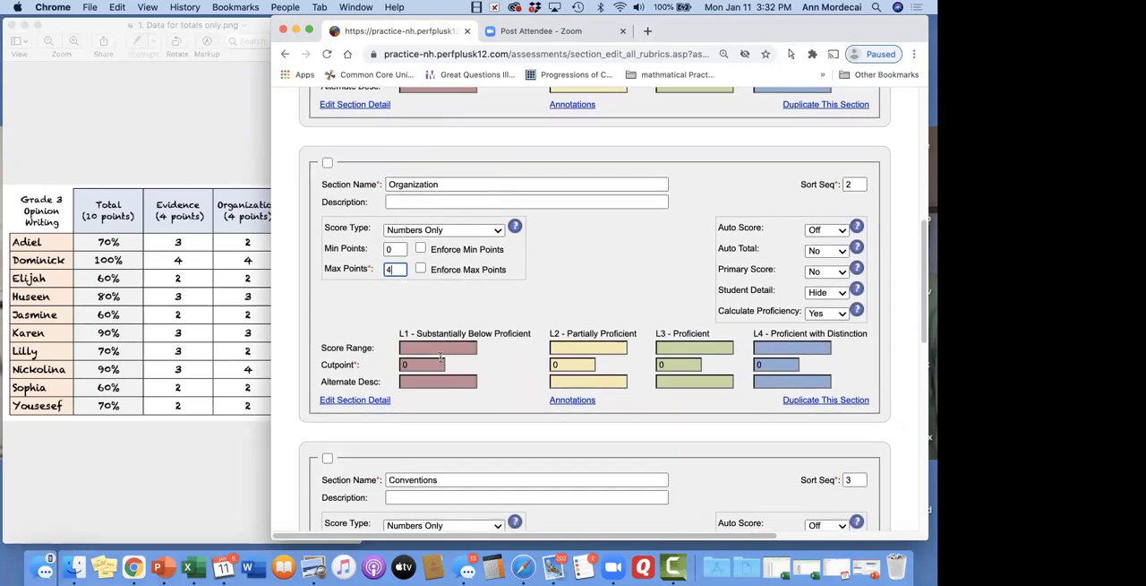
Set the Organization section's cutpoints to 1, 2, 3 and 4 for levels L1 to L4
{"action": "left_click", "coordinate": [429, 365]}
{"action": "key", "text": "BackSpace"}
{"action": "type", "text": "1"}
{"action": "key", "text": "Tab"}
{"action": "type", "text": "2"}
{"action": "key", "text": "Tab"}
{"action": "type", "text": "3"}
{"action": "key", "text": "Tab"}
{"action": "type", "text": "4"}
{"action": "key", "text": "Tab"}
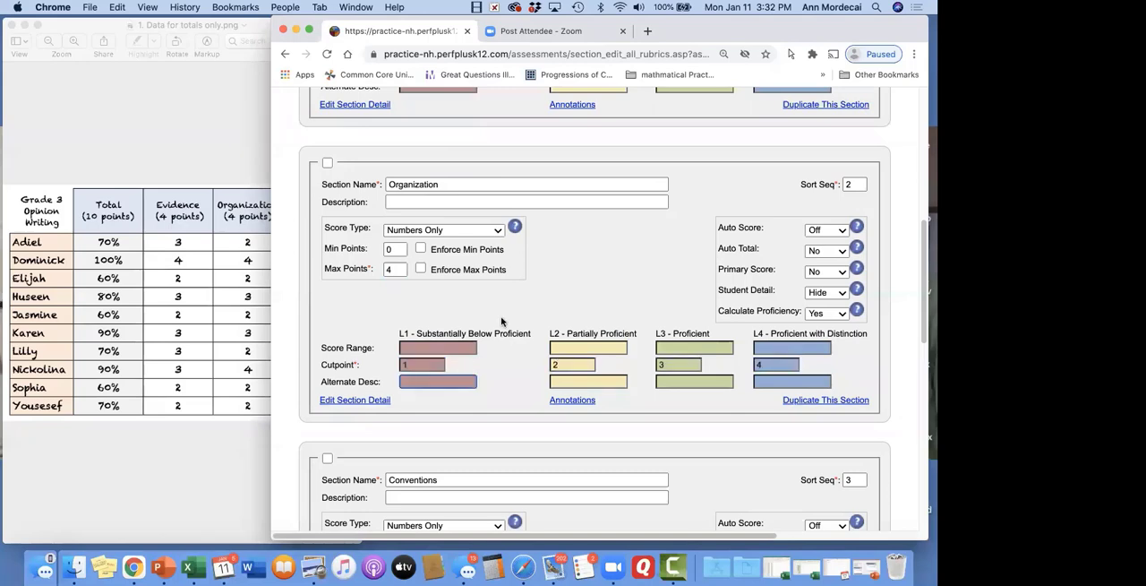
Set the maximum points of the Conventions section to 2
{"action": "scroll", "coordinate": [501, 320], "scroll_direction": "down", "scroll_amount": 5}
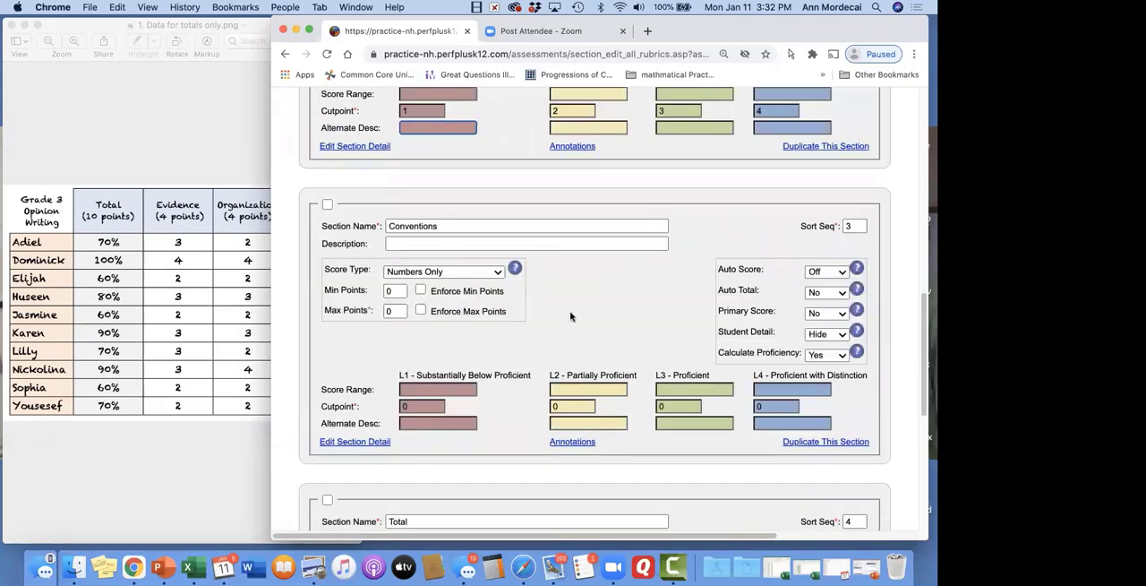
{"action": "left_click", "coordinate": [399, 308]}
{"action": "key", "text": "BackSpace"}
{"action": "type", "text": "2"}
{"action": "left_click", "coordinate": [417, 406]}
{"action": "type", "text": "1"}
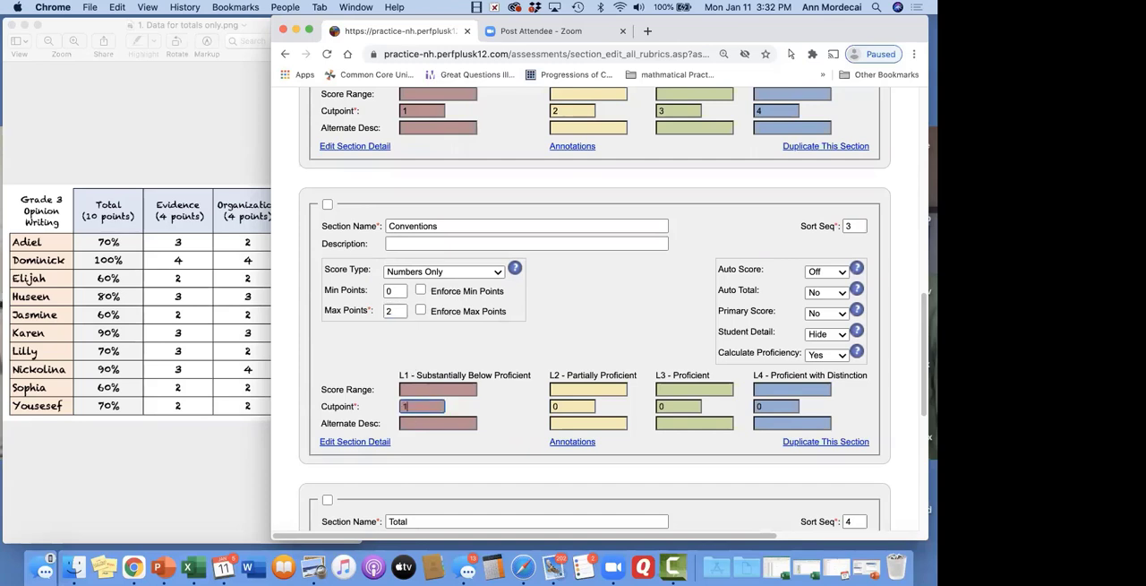
{"action": "left_click", "coordinate": [563, 406]}
{"action": "key", "text": "BackSpace"}
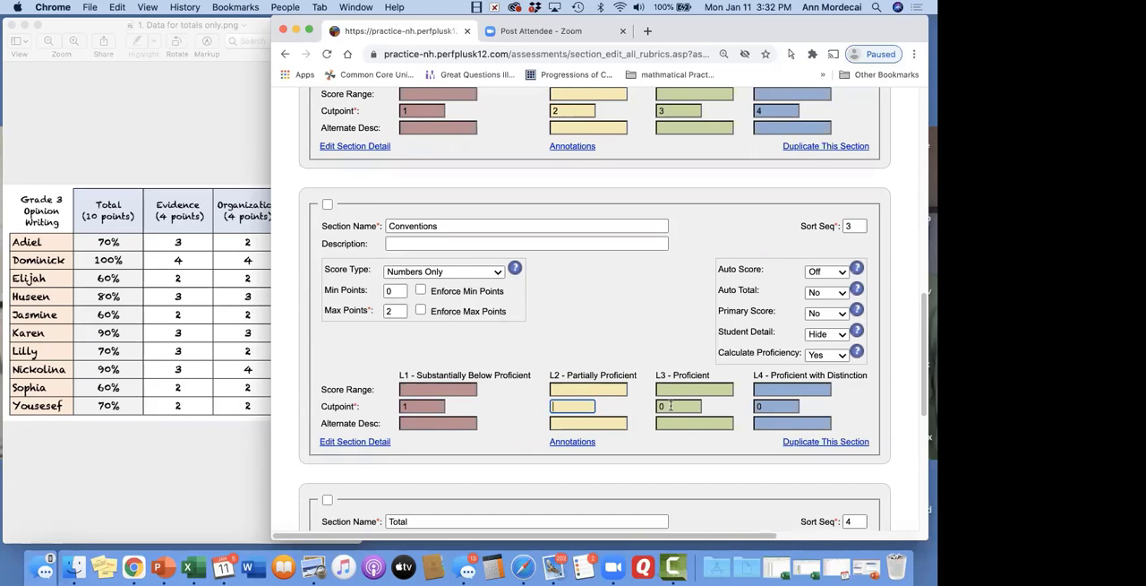
Set the Conventions section's cutpoints to 0 for L1, 1 for L2, 2 for L3 and 100 for L4
{"action": "left_click", "coordinate": [415, 406]}
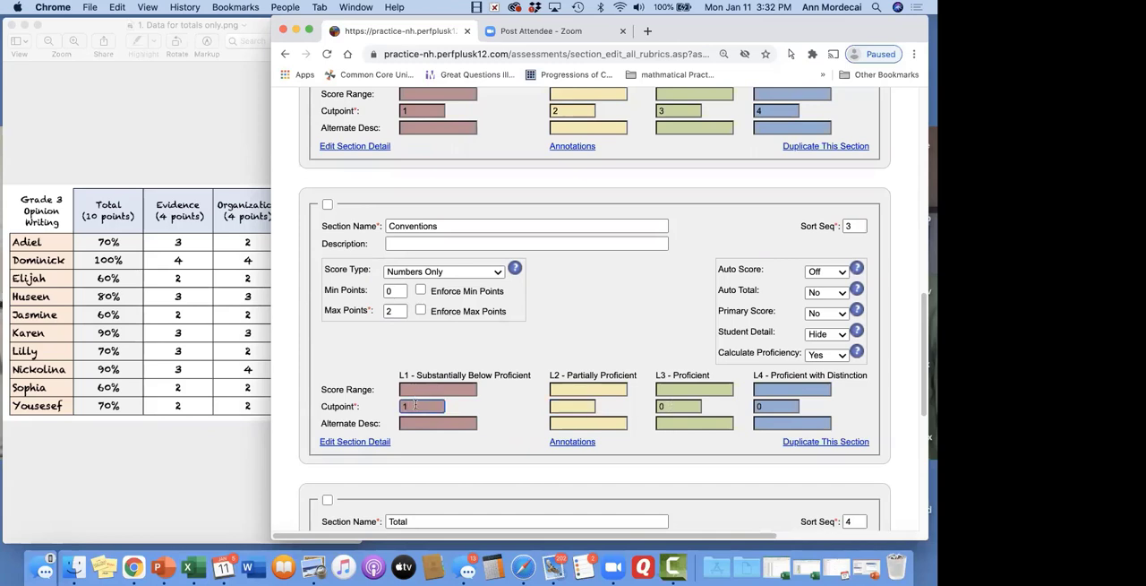
{"action": "key", "text": "BackSpace"}
{"action": "type", "text": "0"}
{"action": "key", "text": "Tab"}
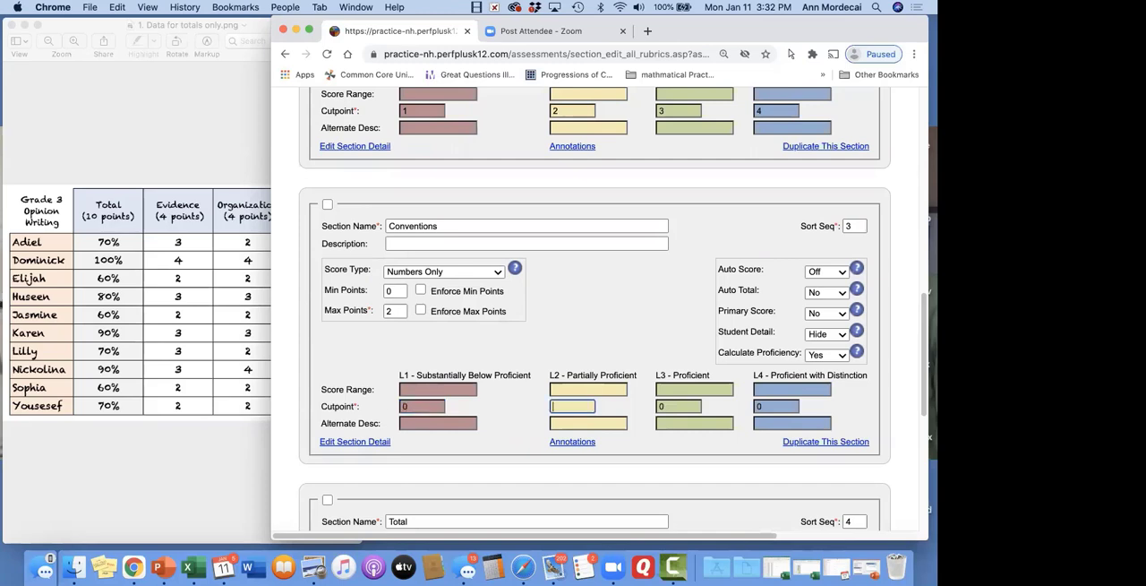
{"action": "key", "text": "Tab"}
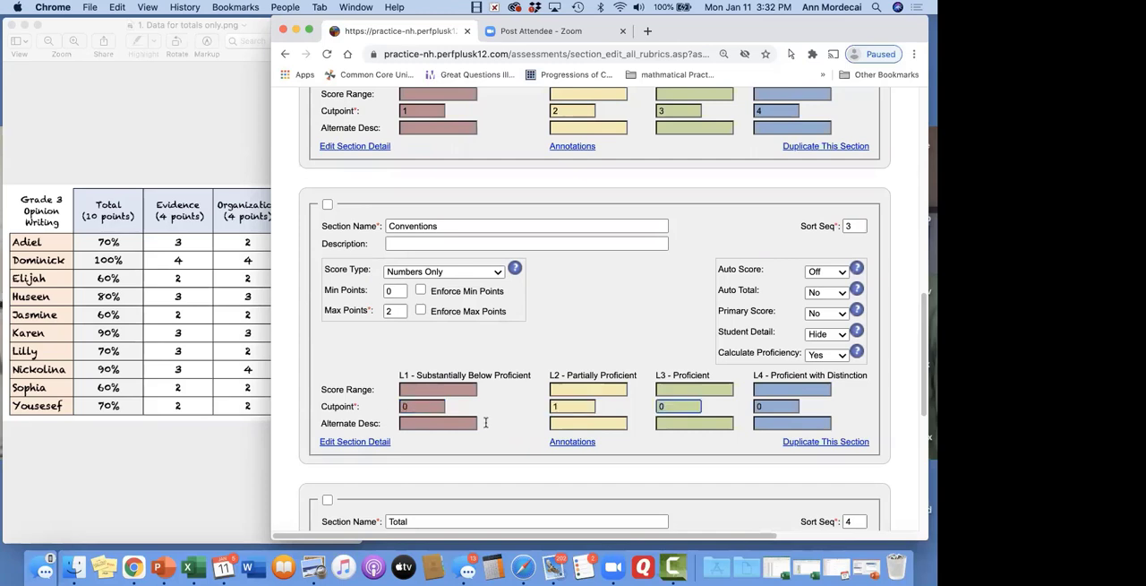
{"action": "type", "text": "2"}
{"action": "key", "text": "Tab"}
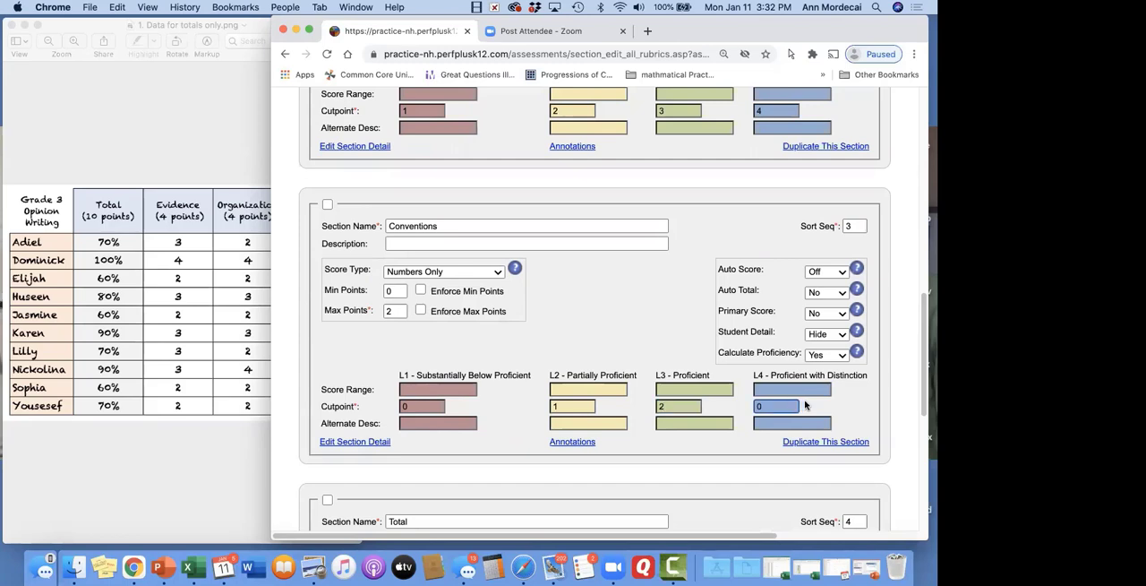
{"action": "type", "text": "100"}
{"action": "left_click", "coordinate": [771, 387]}
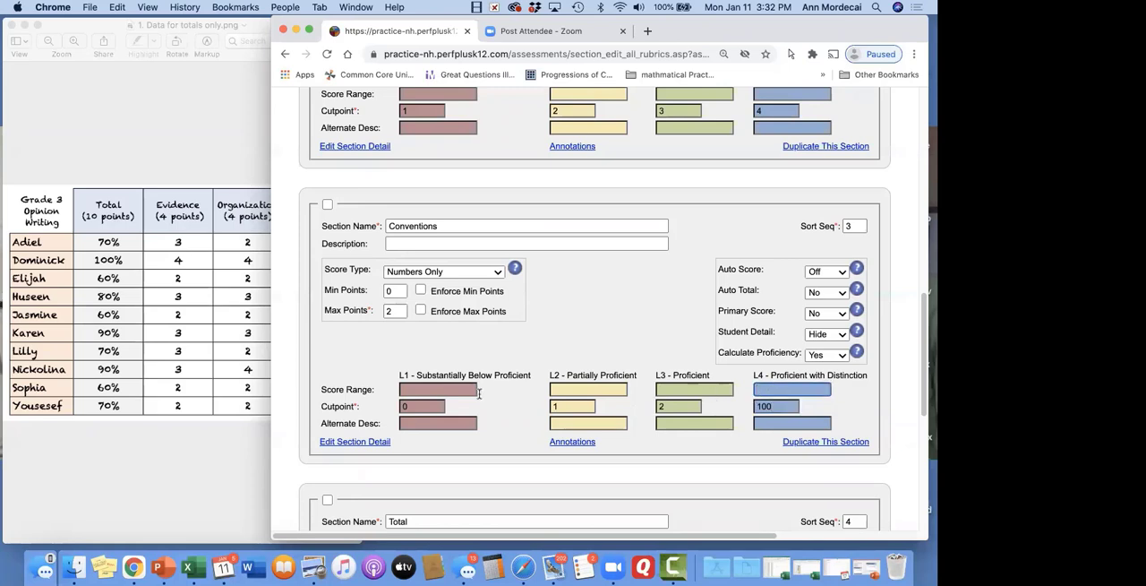
{"action": "left_click", "coordinate": [451, 387]}
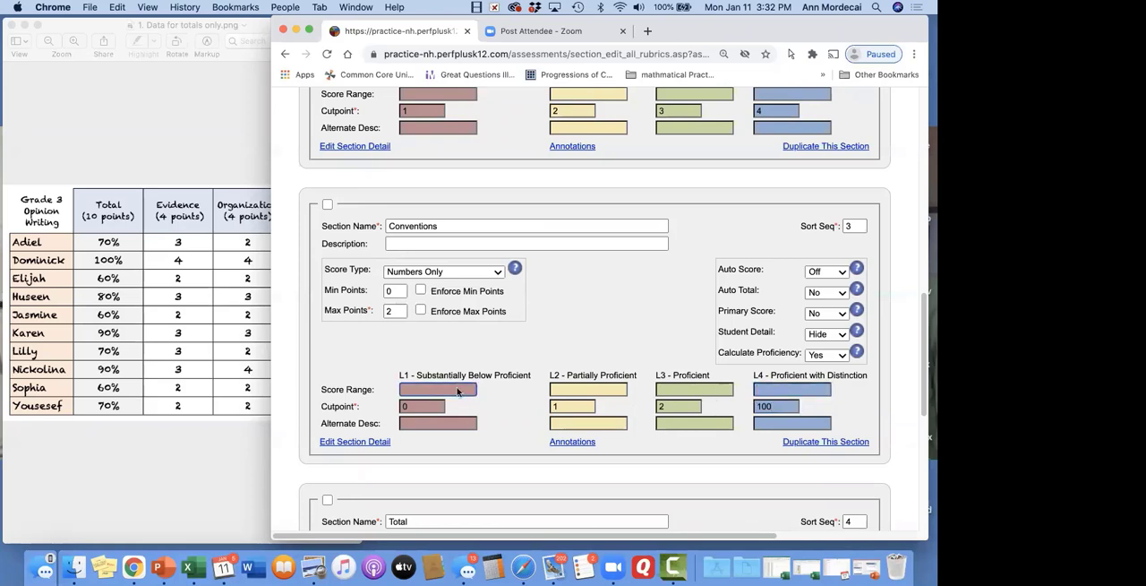
Set the maximum points of the Total section to 10, matching the score table
{"action": "scroll", "coordinate": [567, 418], "scroll_direction": "down", "scroll_amount": 5}
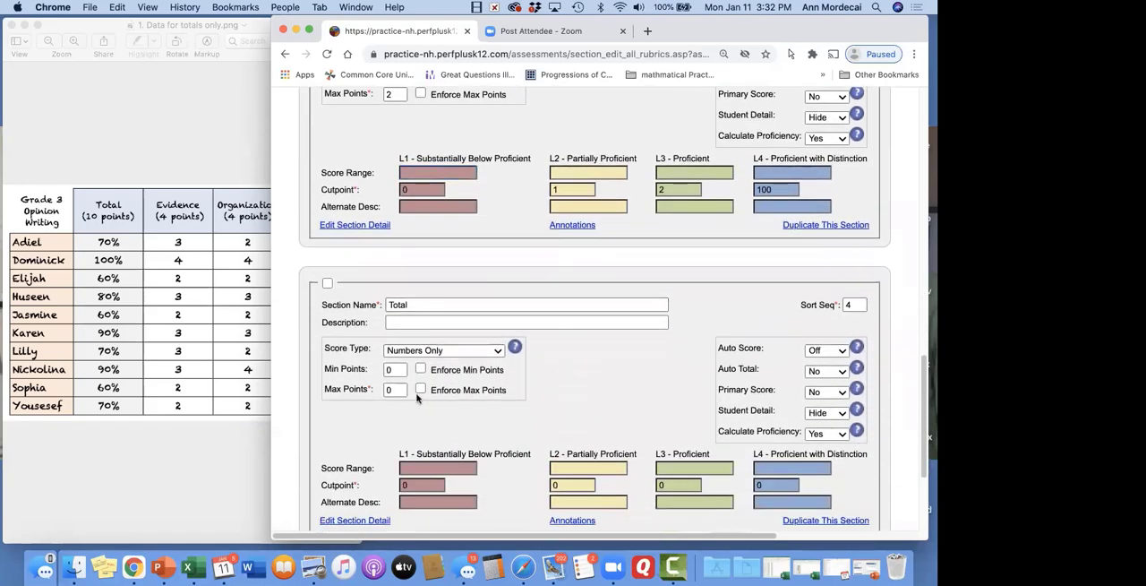
{"action": "left_click", "coordinate": [218, 478]}
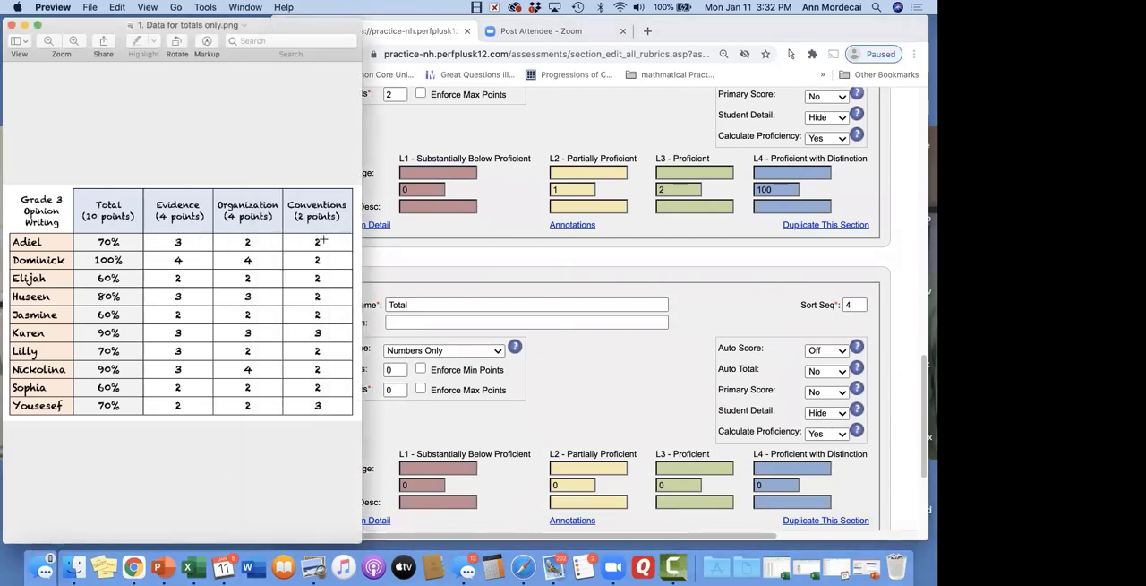
{"action": "left_click", "coordinate": [674, 383]}
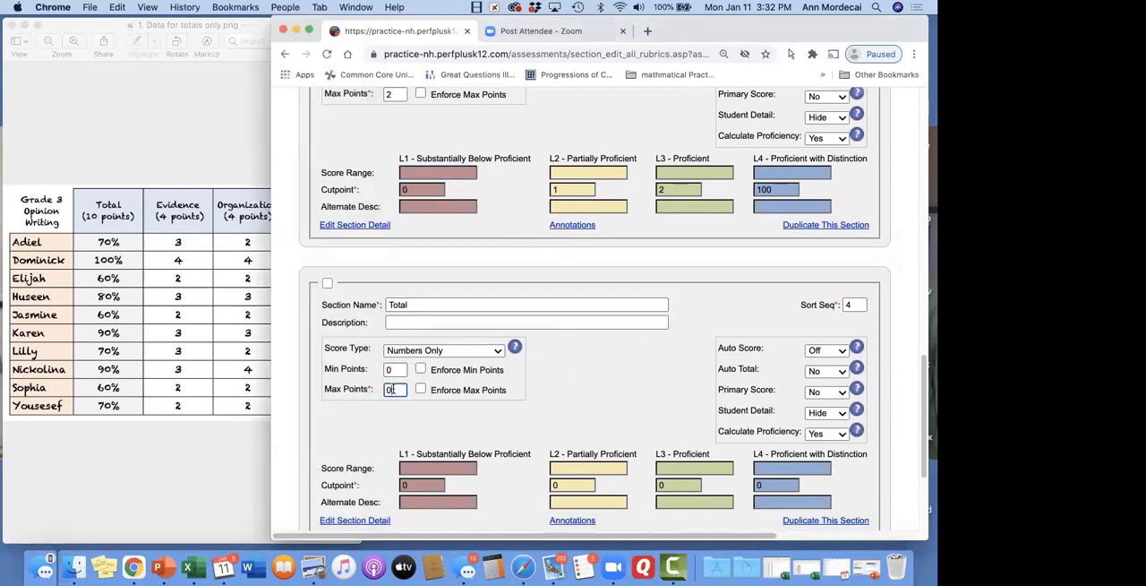
{"action": "double_click", "coordinate": [391, 389]}
{"action": "type", "text": "10"}
{"action": "left_click", "coordinate": [634, 382]}
For the Total section, turn Auto Score on, set Auto Total to Yes and set Student Detail to Show
{"action": "left_click", "coordinate": [845, 352]}
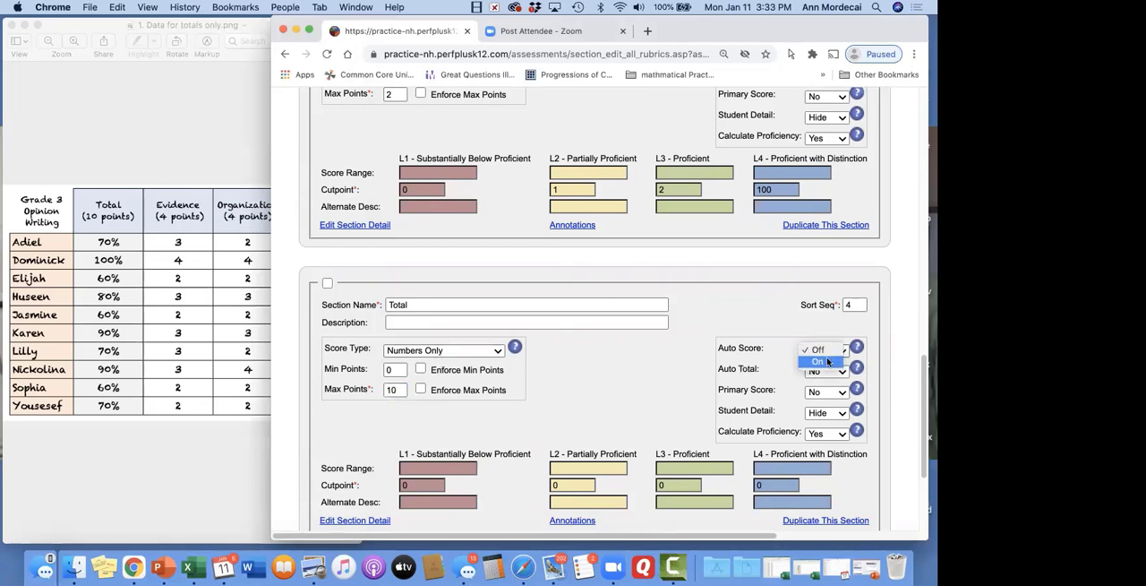
{"action": "left_click", "coordinate": [845, 374]}
{"action": "left_click", "coordinate": [845, 373]}
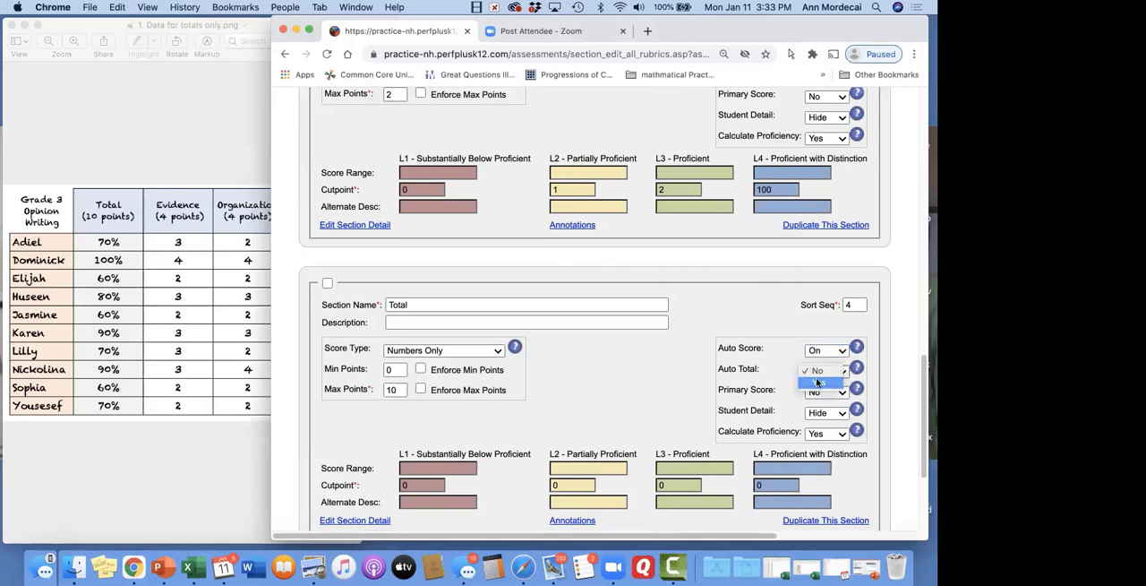
{"action": "left_click", "coordinate": [826, 384]}
{"action": "left_click", "coordinate": [846, 414]}
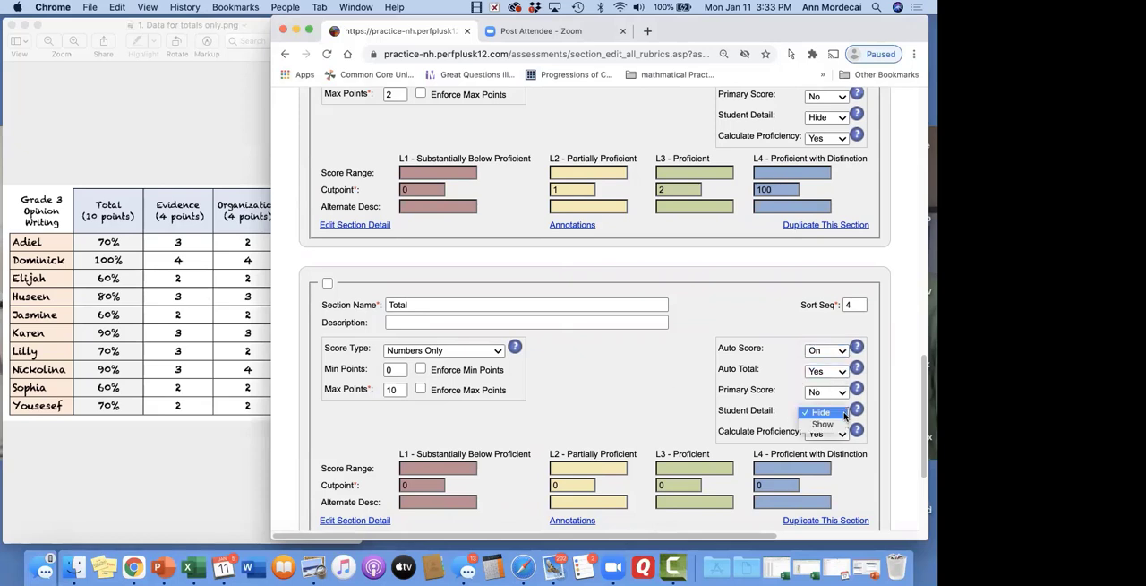
{"action": "left_click", "coordinate": [832, 425]}
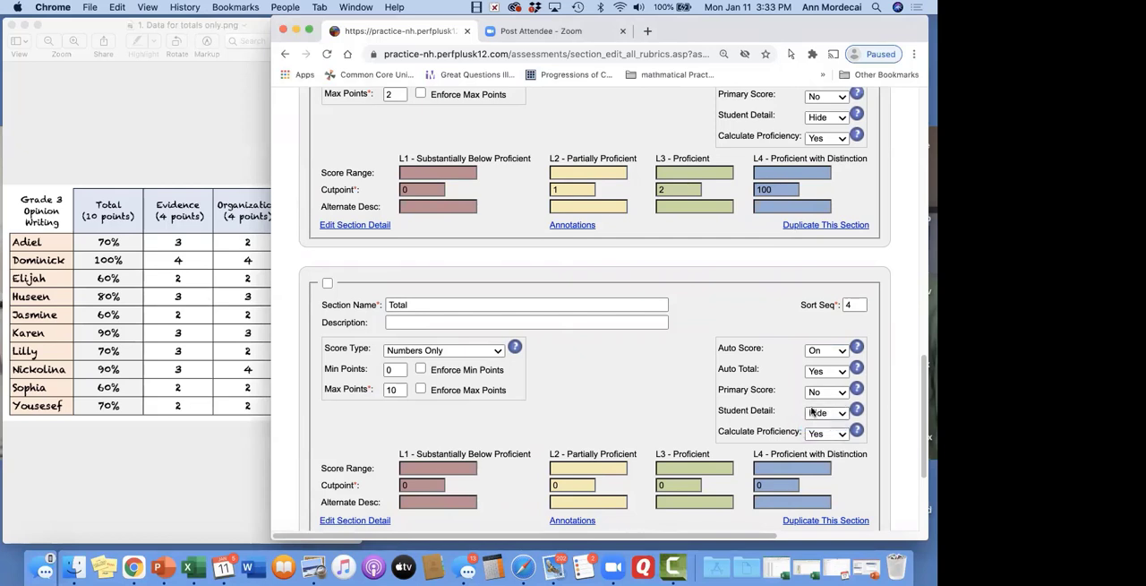
{"action": "left_click", "coordinate": [842, 414]}
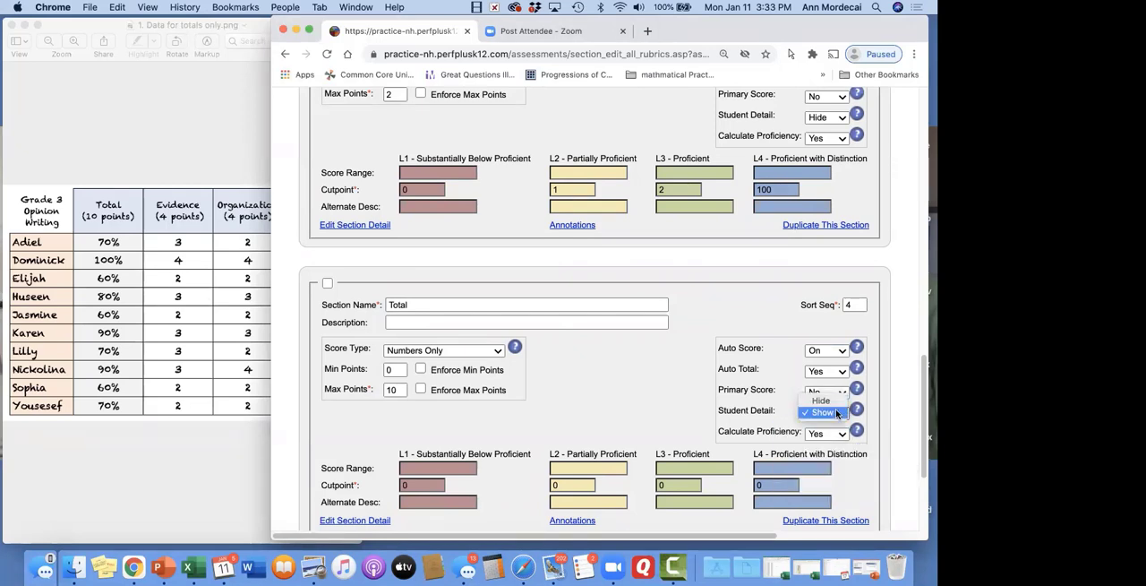
{"action": "left_click", "coordinate": [837, 413]}
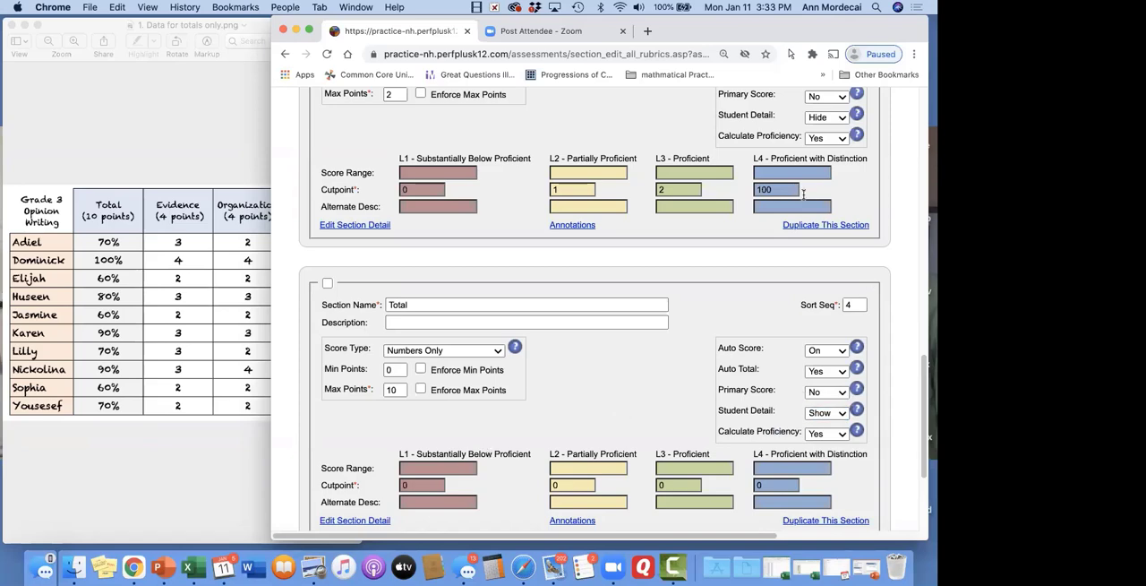
Set the Total section's L4 cutpoint to 10
{"action": "scroll", "coordinate": [828, 118], "scroll_direction": "up", "scroll_amount": 5}
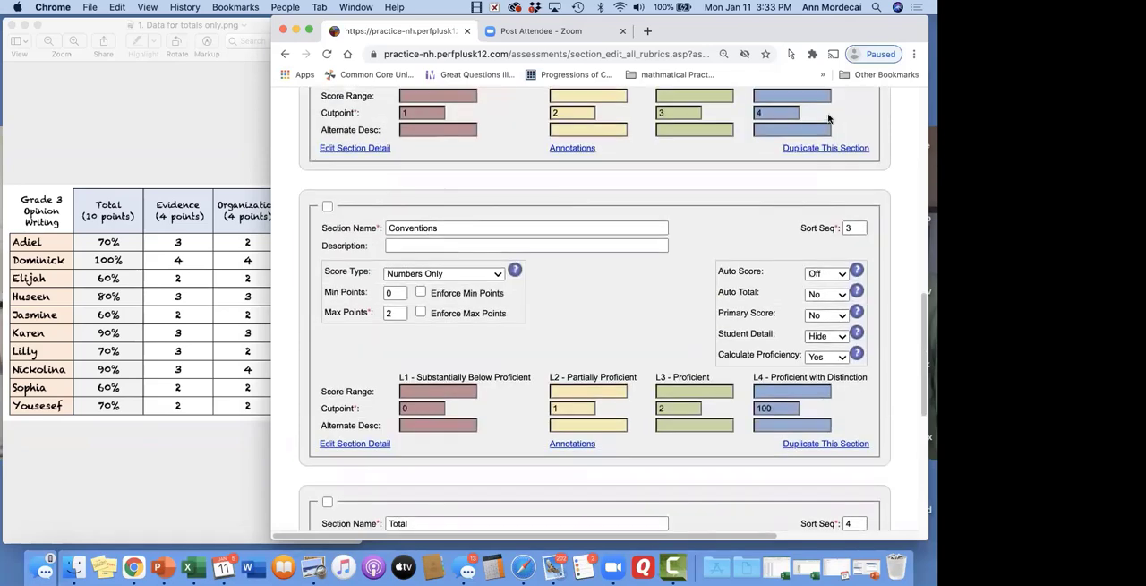
{"action": "scroll", "coordinate": [828, 119], "scroll_direction": "up", "scroll_amount": 3}
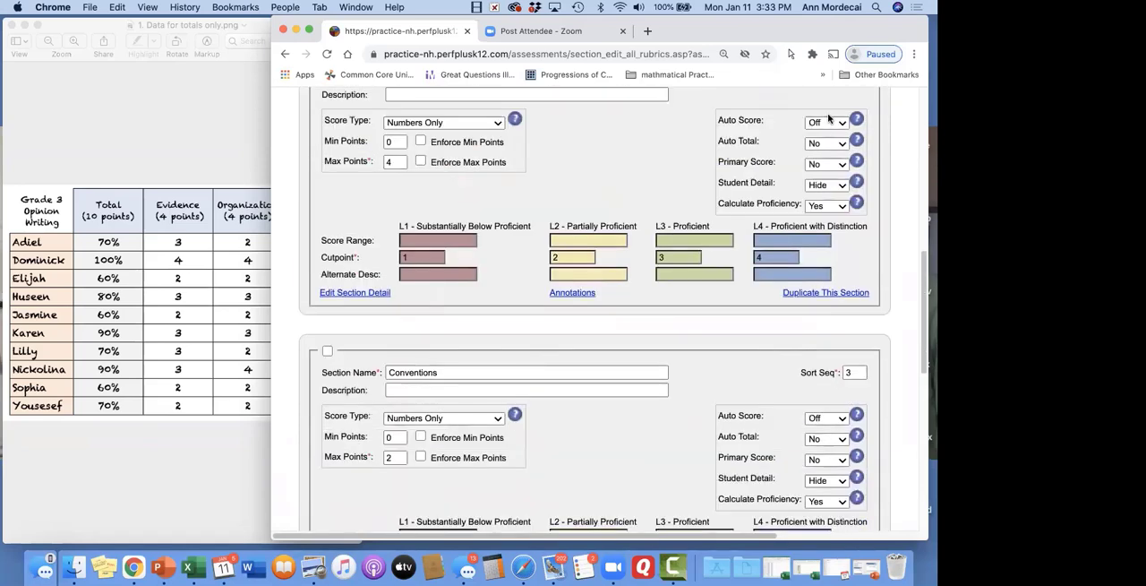
{"action": "scroll", "coordinate": [627, 330], "scroll_direction": "down", "scroll_amount": 9}
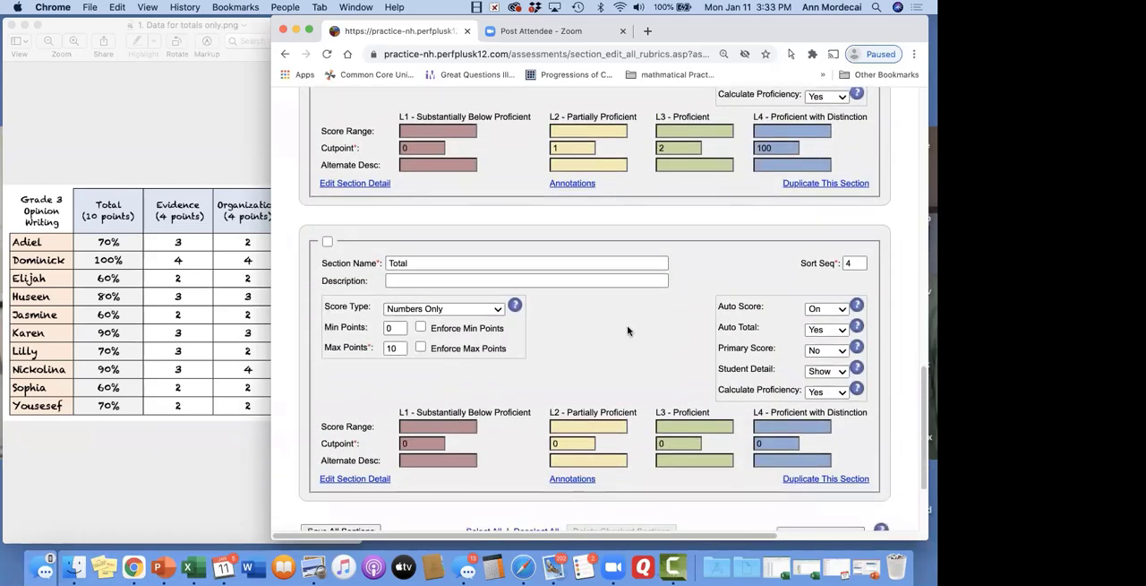
{"action": "double_click", "coordinate": [425, 443]}
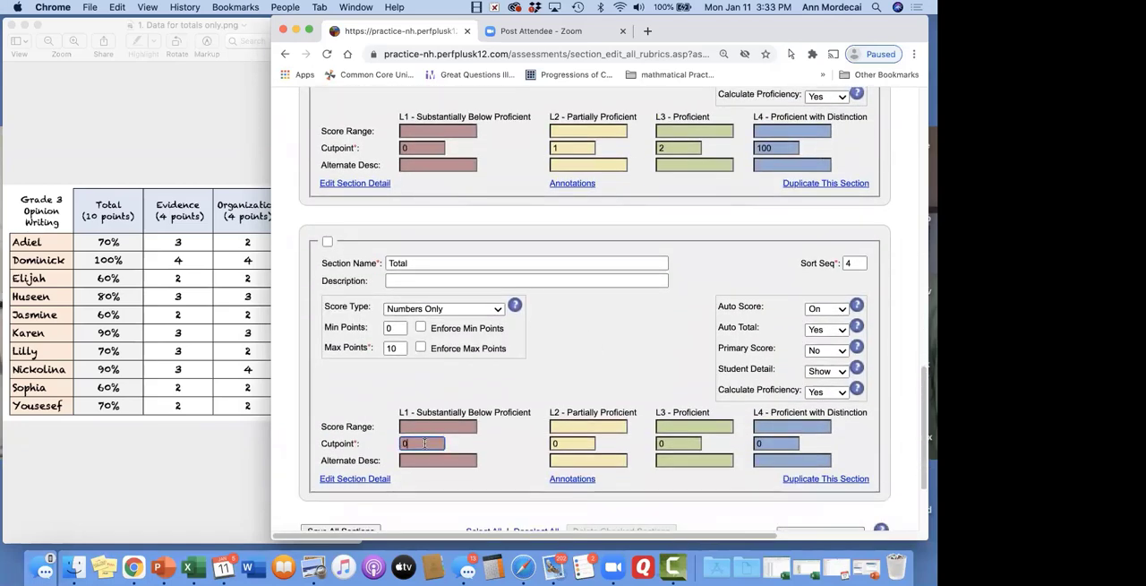
{"action": "left_click", "coordinate": [776, 443]}
{"action": "key", "text": "BackSpace"}
{"action": "type", "text": "10"}
Clear the Total section's L3 cutpoint and enter score ranges of 0-5 for L1, 6-7 for L2 and 8-9 for L3
{"action": "left_click", "coordinate": [685, 439]}
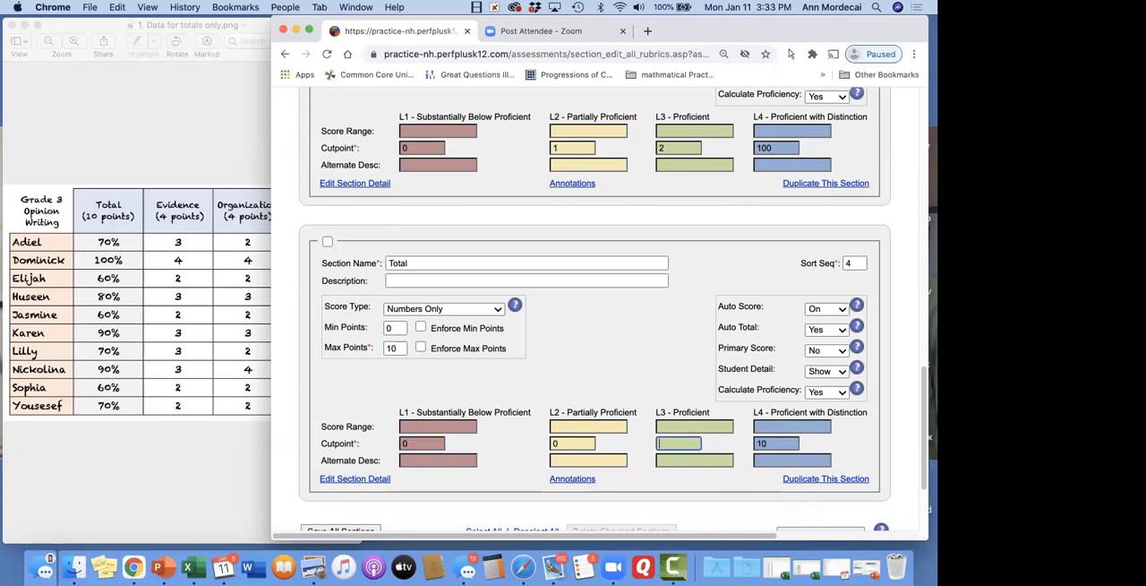
{"action": "key", "text": "BackSpace"}
{"action": "left_click", "coordinate": [690, 423]}
{"action": "type", "text": "8-9"}
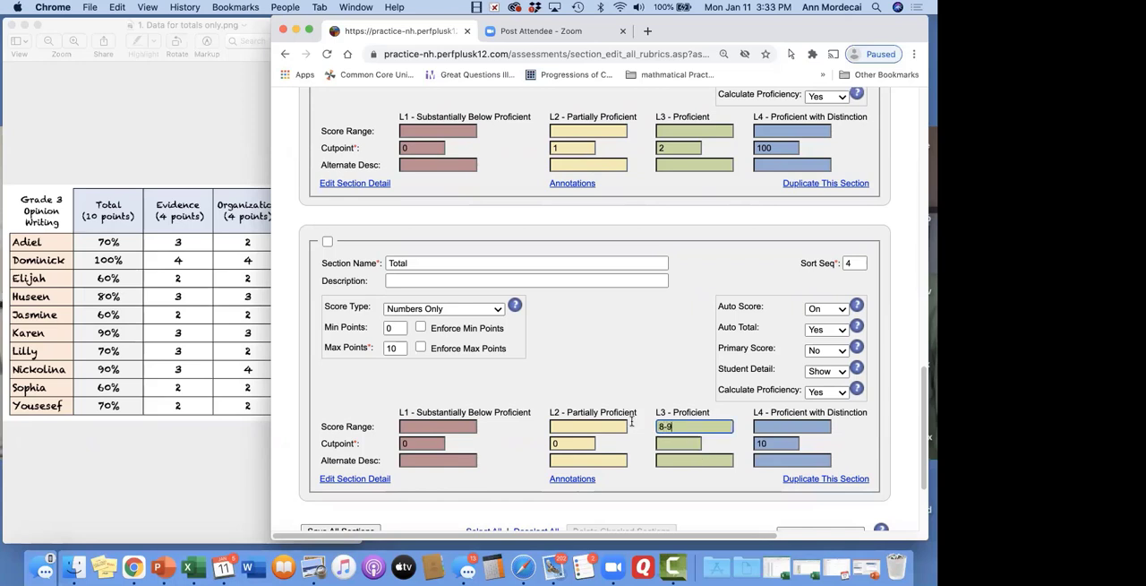
{"action": "left_click", "coordinate": [588, 424]}
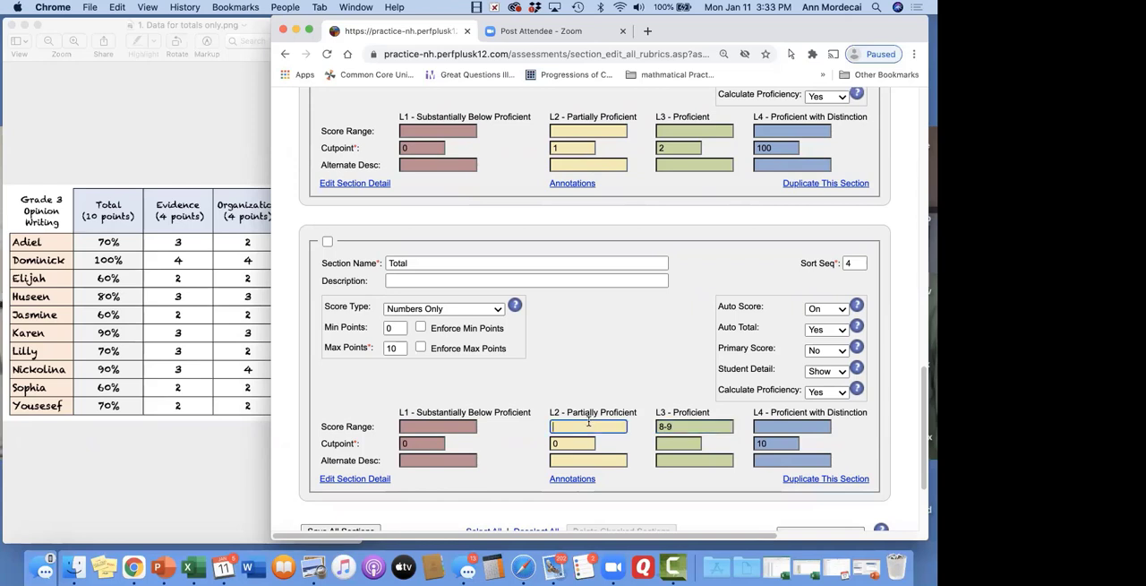
{"action": "type", "text": "6-7"}
{"action": "left_click", "coordinate": [440, 426]}
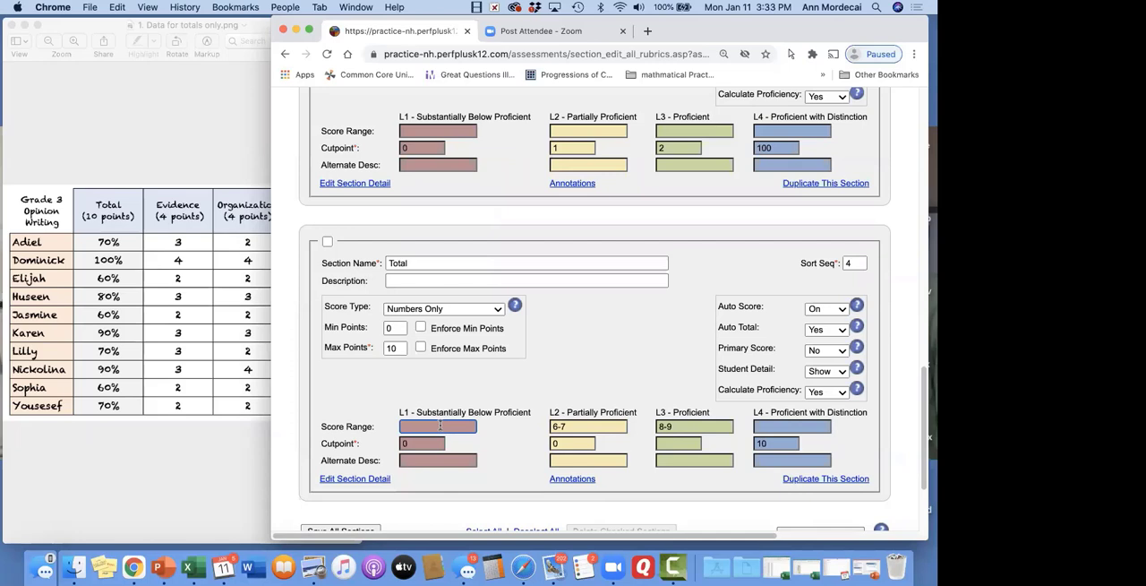
Set the Total section's cutpoints to 5 for L1, 7 for L2 and 9 for L3
{"action": "type", "text": "5"}
{"action": "type", "text": "0"}
{"action": "type", "text": "-5"}
{"action": "key", "text": "Tab"}
{"action": "key", "text": "BackSpace"}
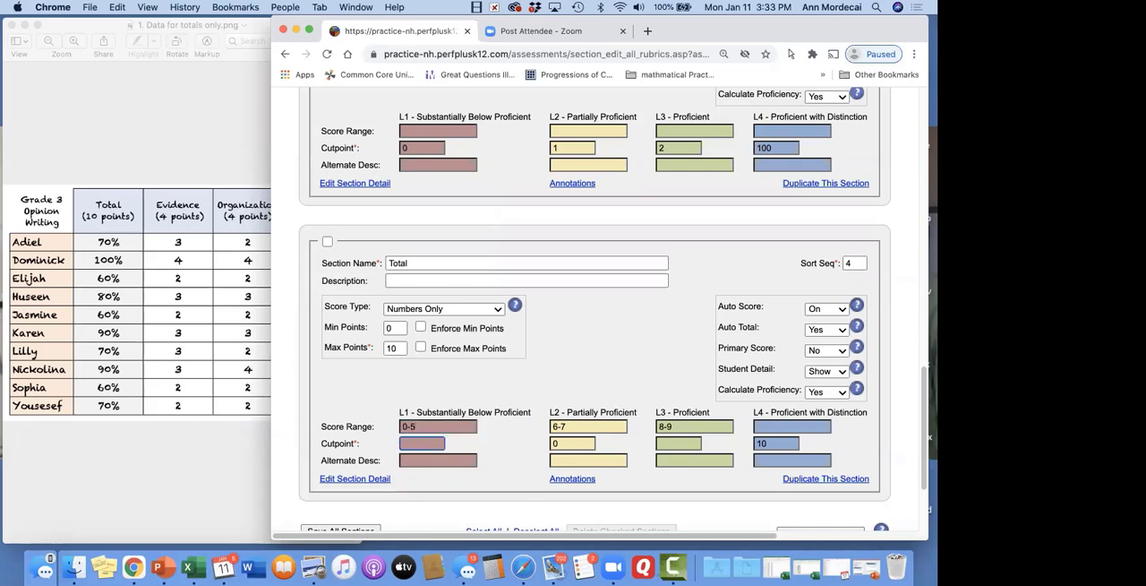
{"action": "type", "text": "5"}
{"action": "key", "text": "Tab"}
{"action": "type", "text": "7"}
{"action": "key", "text": "Tab"}
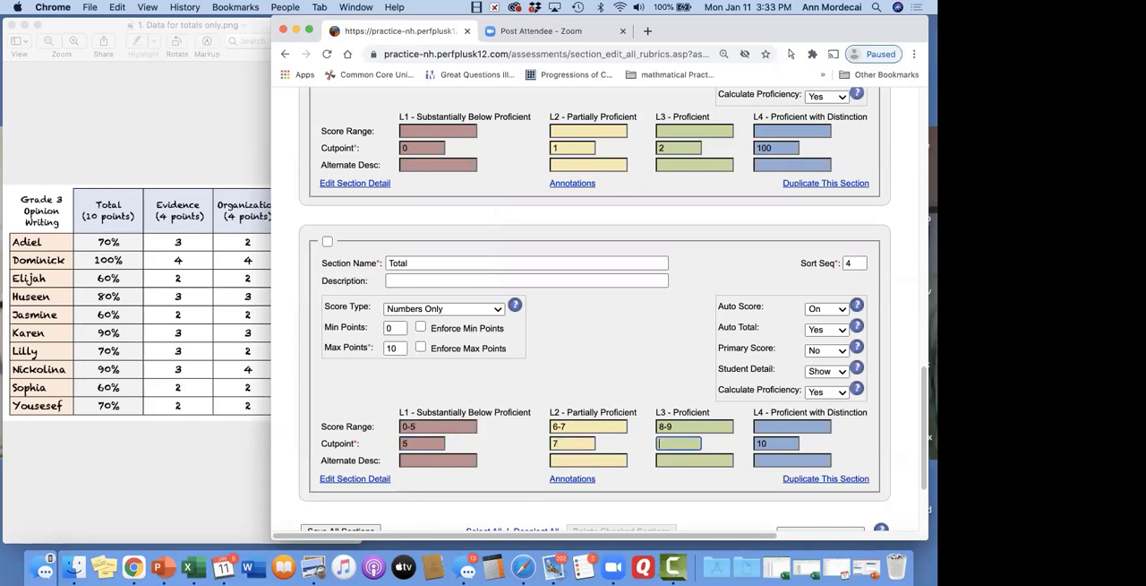
{"action": "type", "text": "9"}
{"action": "key", "text": "Tab"}
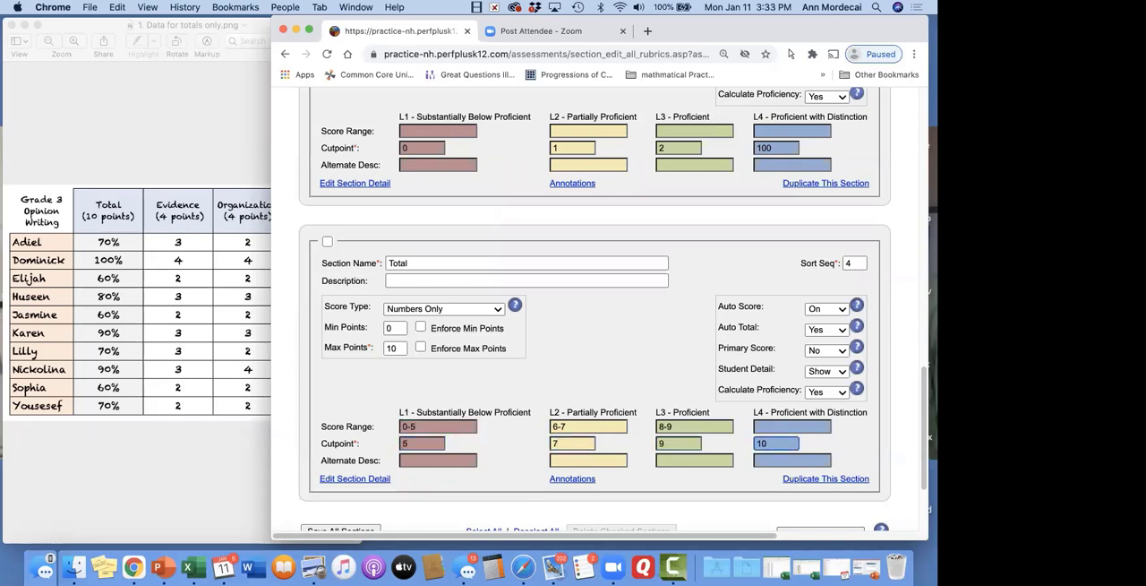
Enter L1, L2, L3 and L4 as the Total section's alternate descriptions for the four levels
{"action": "left_click", "coordinate": [444, 461]}
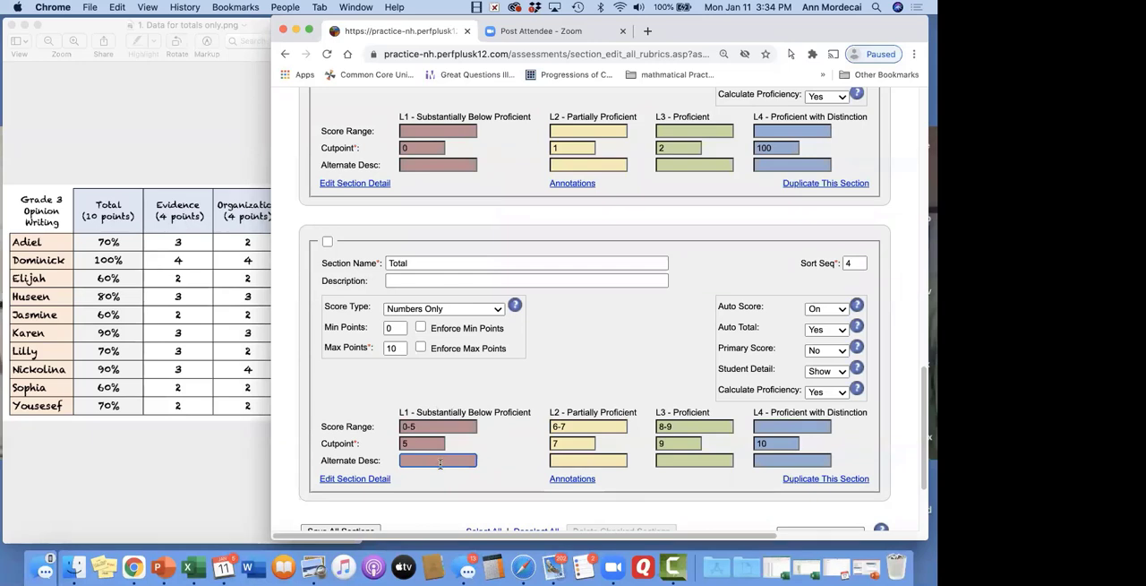
{"action": "type", "text": "1"}
{"action": "key", "text": "Tab"}
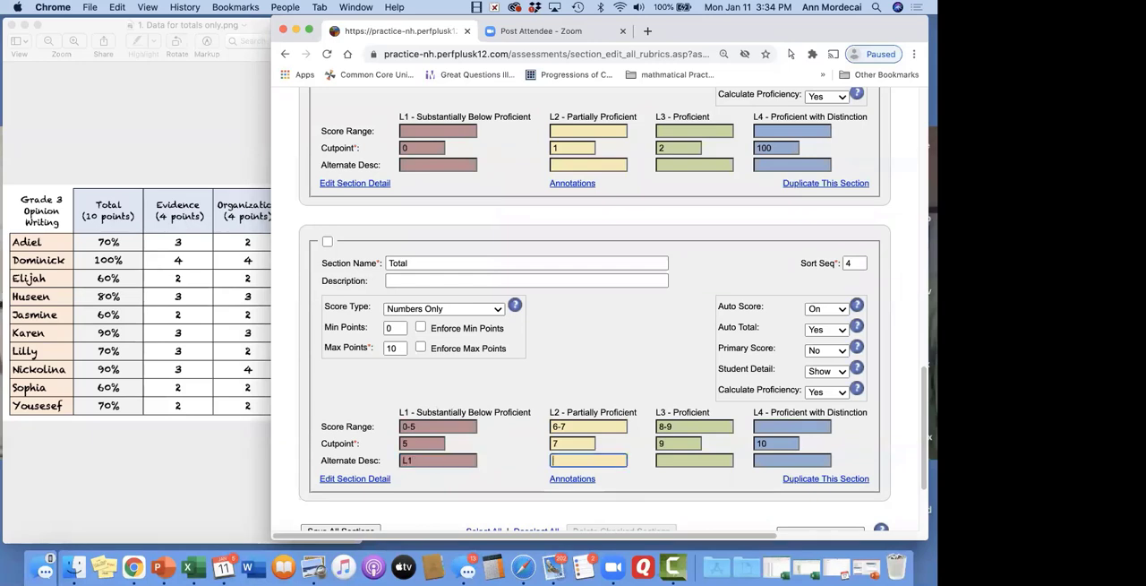
{"action": "type", "text": "L3"}
{"action": "key", "text": "Tab"}
{"action": "type", "text": "L"}
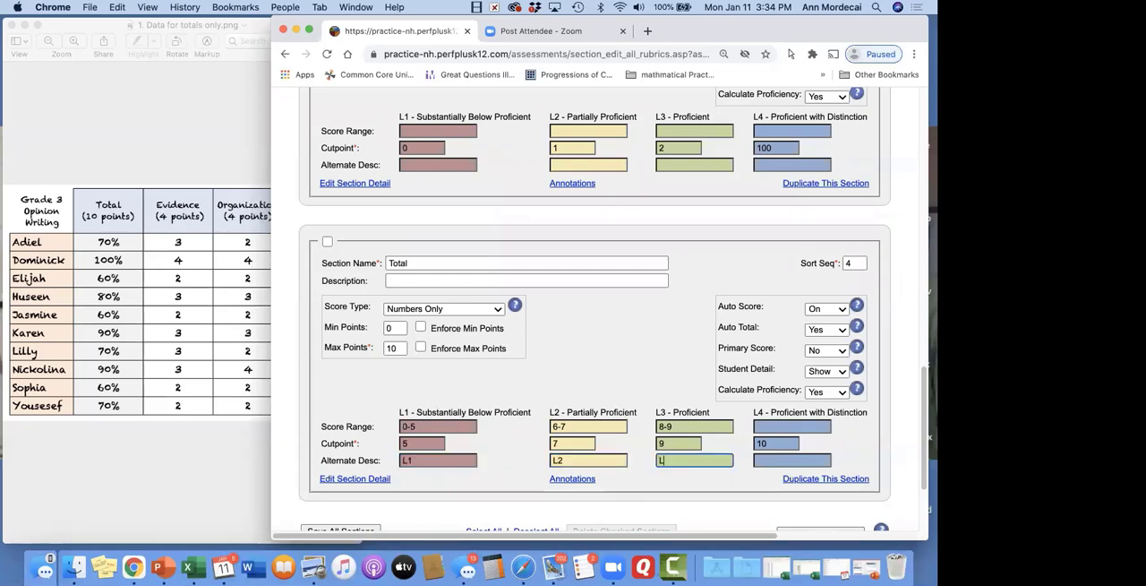
{"action": "type", "text": "3"}
{"action": "key", "text": "Tab"}
{"action": "type", "text": "L"}
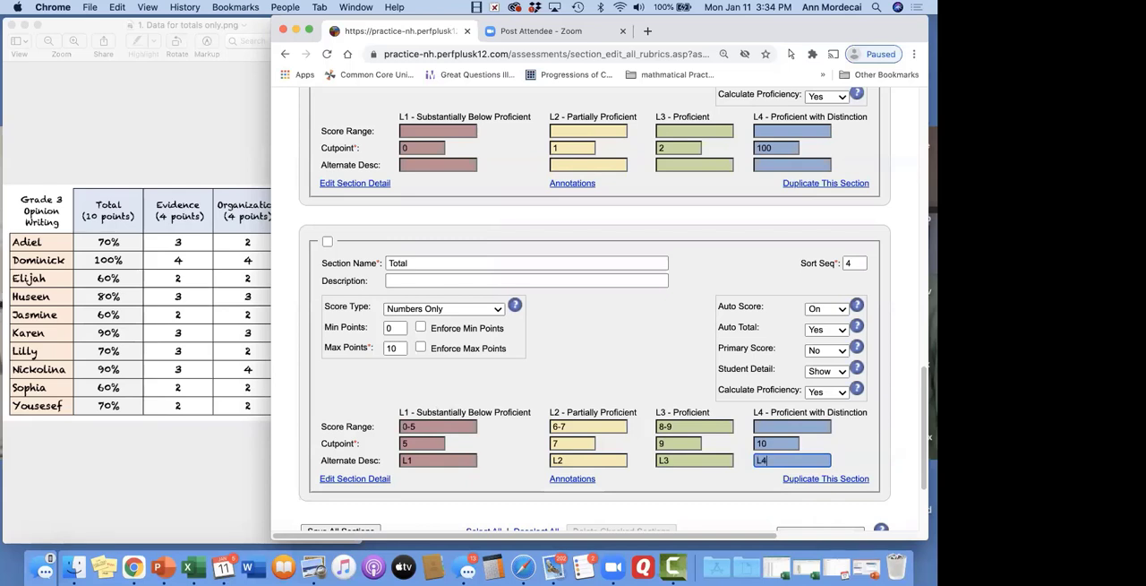
Enter the Conventions section's alternate descriptions as Needs Help for L1, Dog for L2 and Cat for L3
{"action": "scroll", "coordinate": [343, 319], "scroll_direction": "up", "scroll_amount": 2}
{"action": "left_click", "coordinate": [466, 266]}
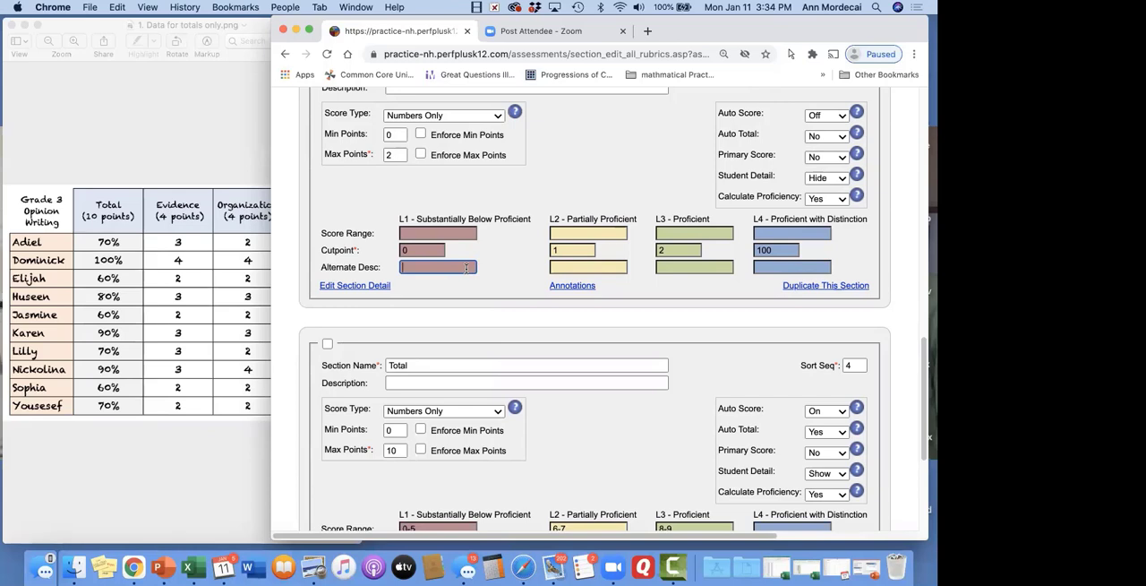
{"action": "type", "text": "Needs Help"}
{"action": "key", "text": "Tab"}
{"action": "type", "text": "og"}
{"action": "key", "text": "Tab"}
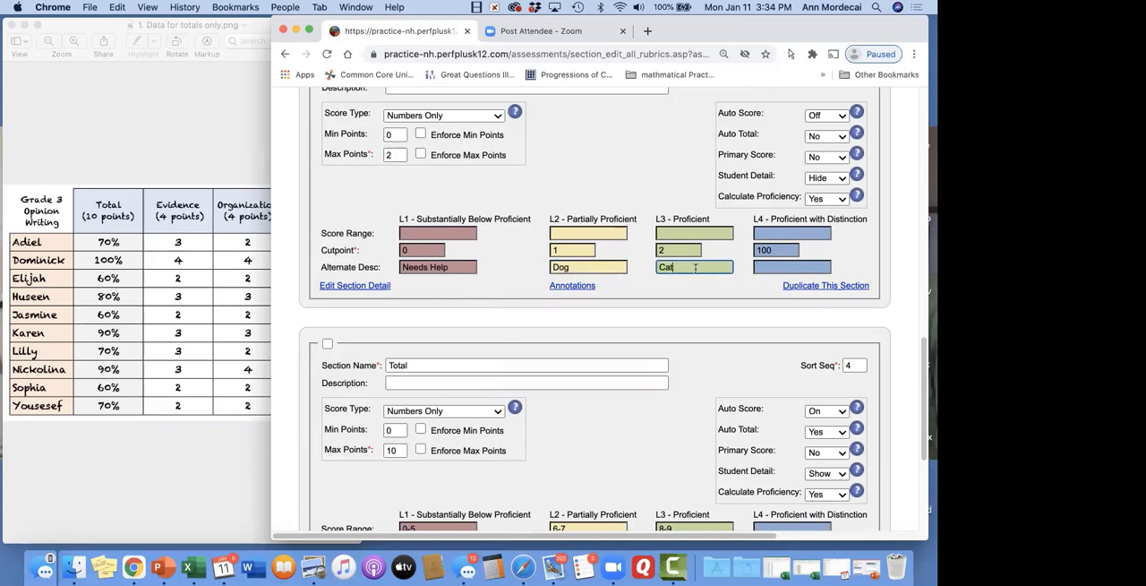
{"action": "left_click", "coordinate": [780, 266]}
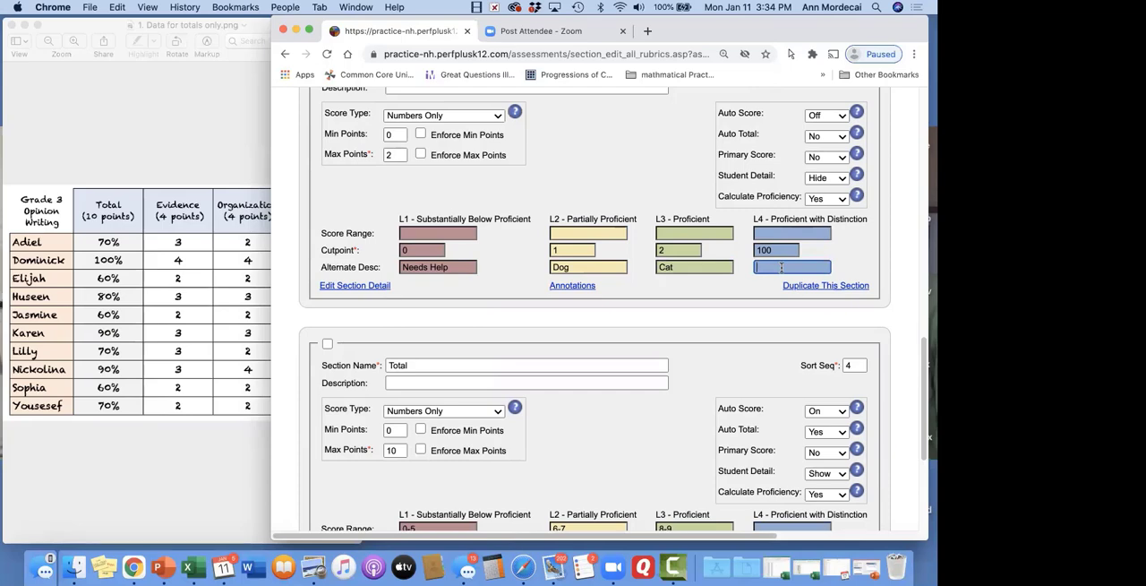
Save all rubric sections and check the saved Evidence and Organization settings
{"action": "scroll", "coordinate": [697, 251], "scroll_direction": "down", "scroll_amount": 5}
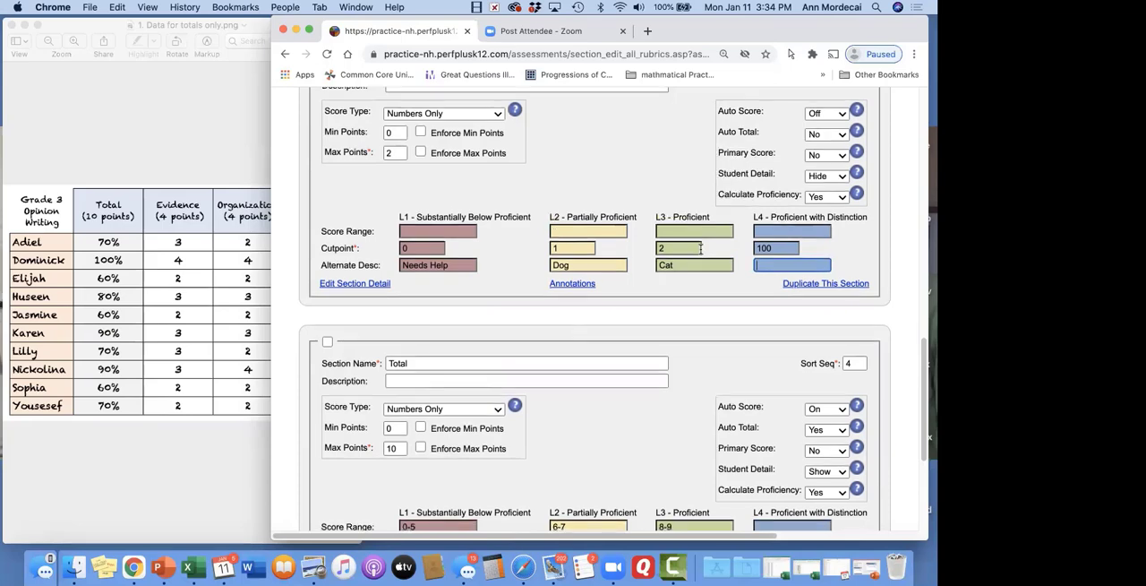
{"action": "left_click", "coordinate": [352, 397]}
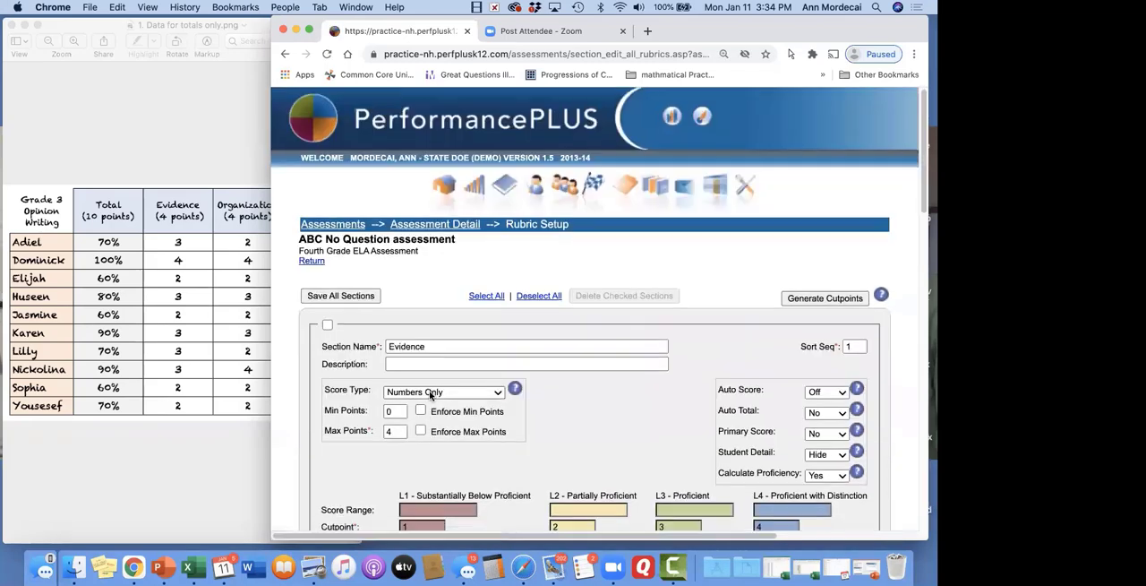
{"action": "scroll", "coordinate": [429, 395], "scroll_direction": "down", "scroll_amount": 5}
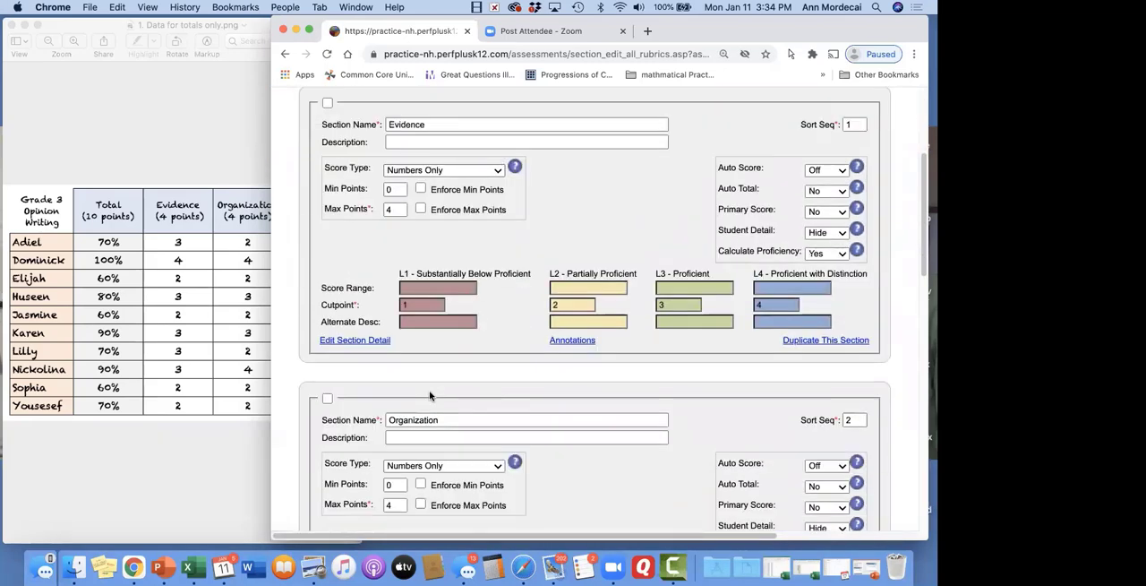
{"action": "scroll", "coordinate": [429, 394], "scroll_direction": "up", "scroll_amount": 5}
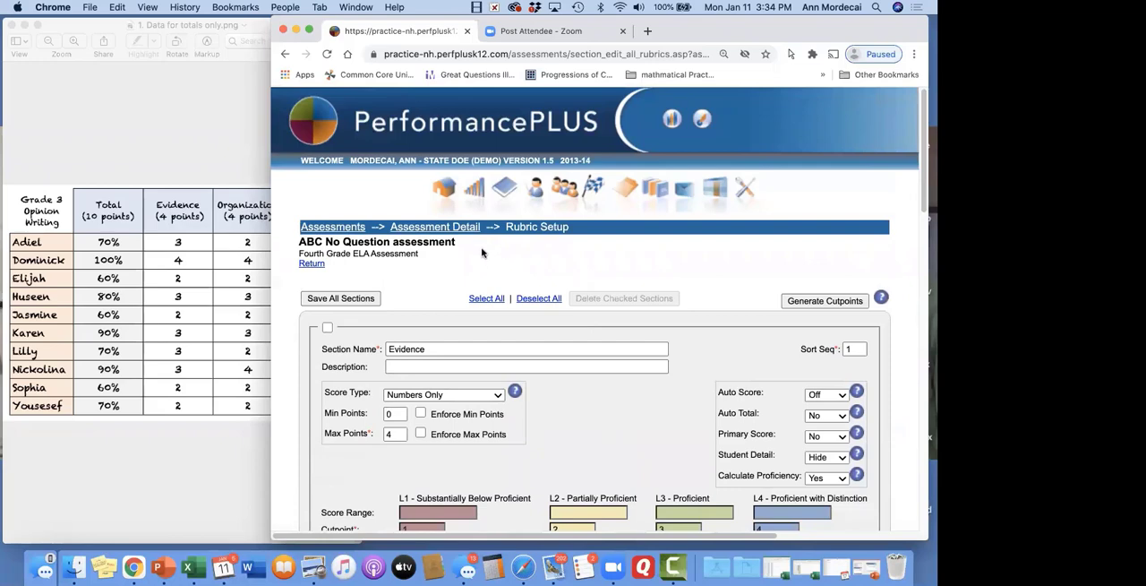
Return to the assessment's detail page and review its details and its grading and score upload options
{"action": "left_click", "coordinate": [466, 229]}
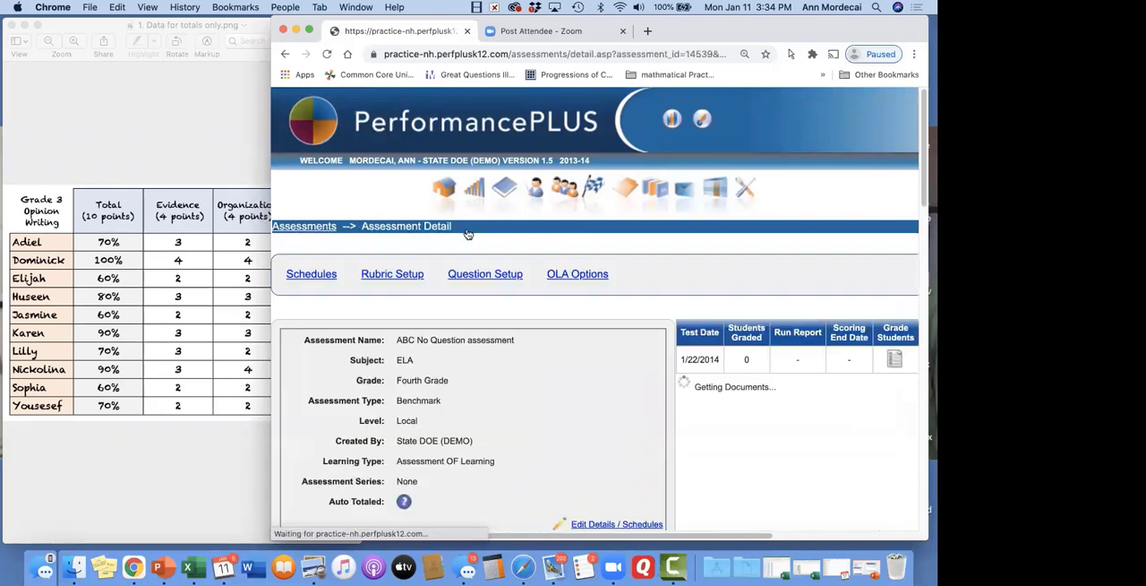
{"action": "scroll", "coordinate": [554, 424], "scroll_direction": "down", "scroll_amount": 2}
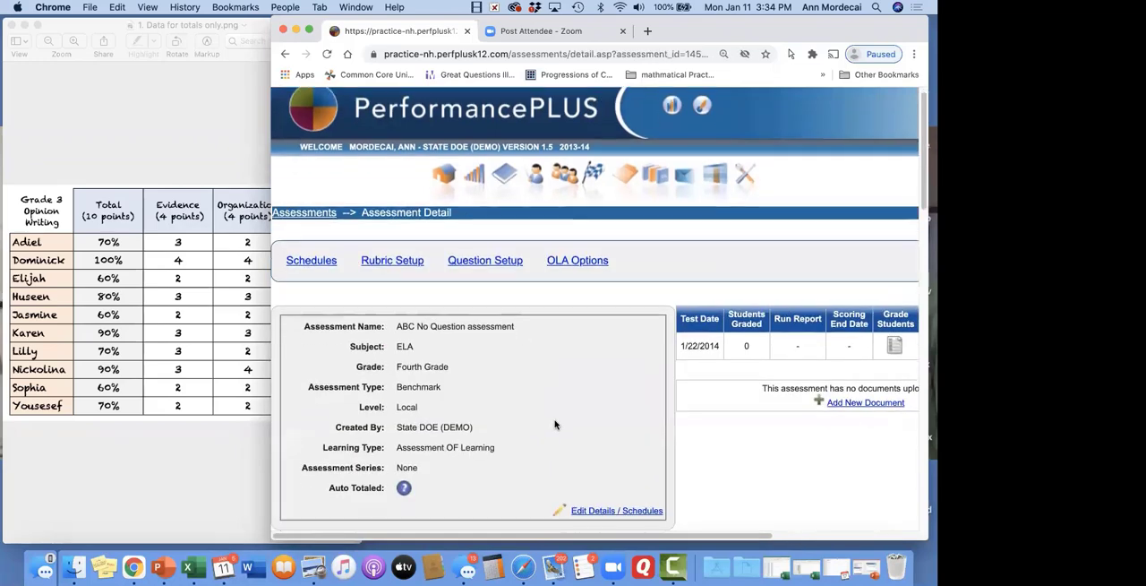
{"action": "scroll", "coordinate": [554, 424], "scroll_direction": "right", "scroll_amount": 2}
{"action": "scroll", "coordinate": [555, 422], "scroll_direction": "right", "scroll_amount": 2}
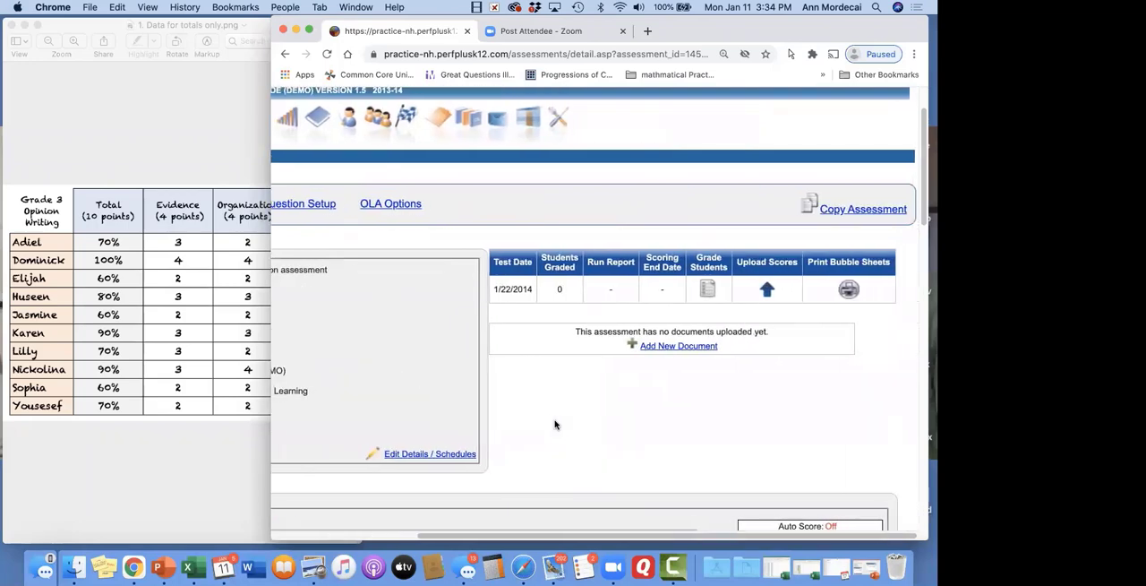
{"action": "scroll", "coordinate": [555, 423], "scroll_direction": "left", "scroll_amount": 3}
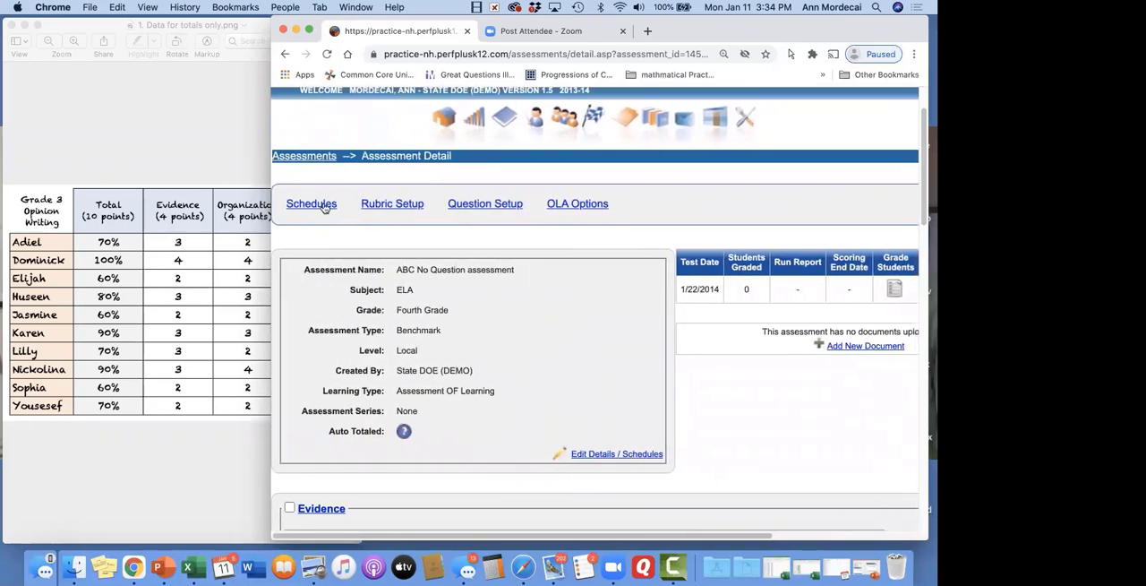
Return to the assessment search and list the Fourth Grade assessments for school year 2014-15
{"action": "left_click", "coordinate": [320, 157]}
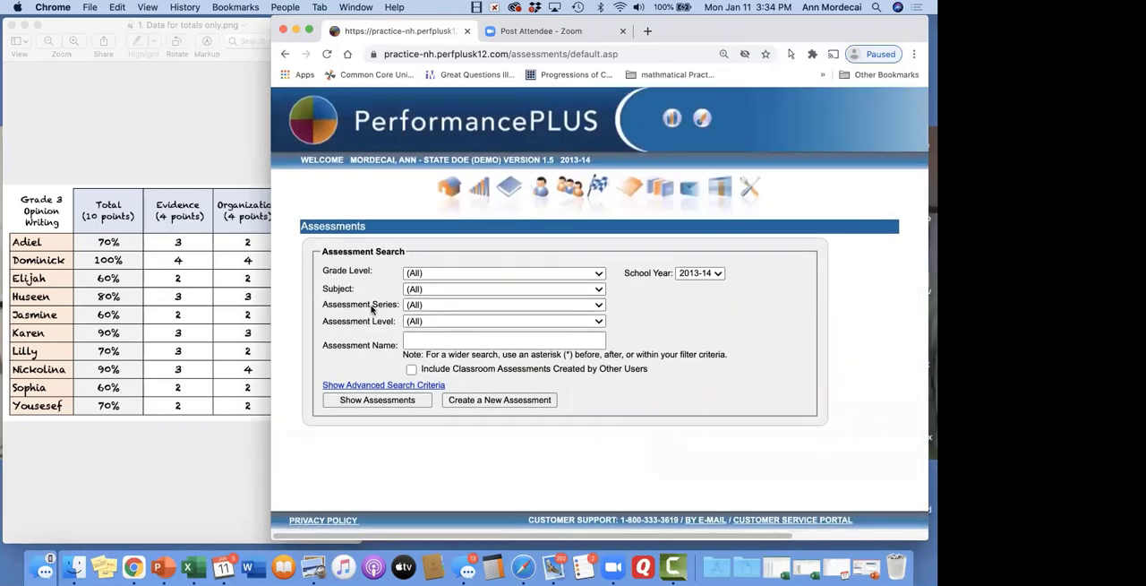
{"action": "left_click", "coordinate": [450, 273]}
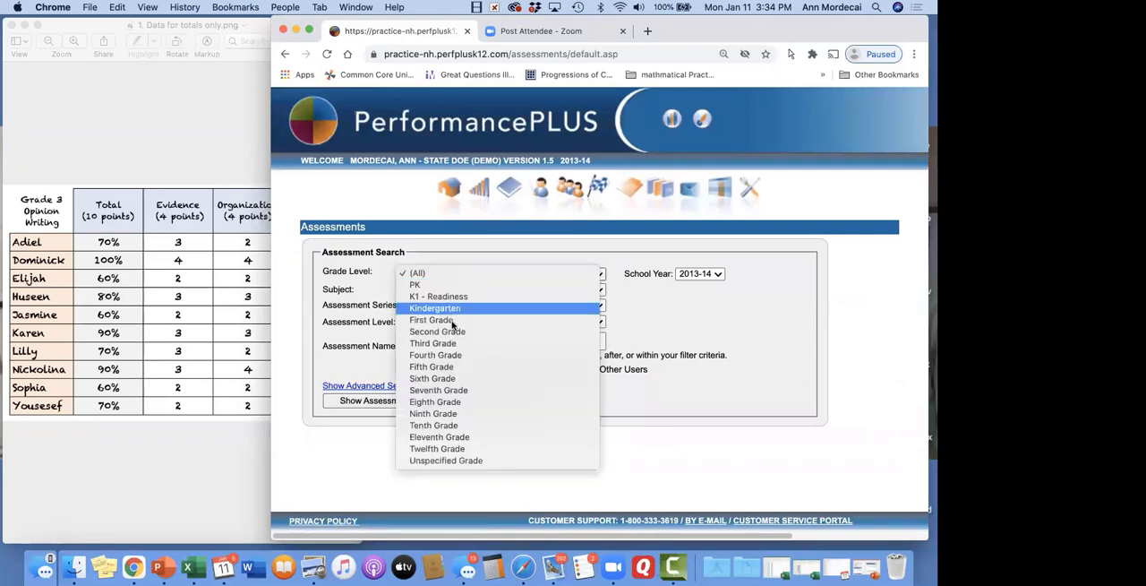
{"action": "left_click", "coordinate": [457, 356]}
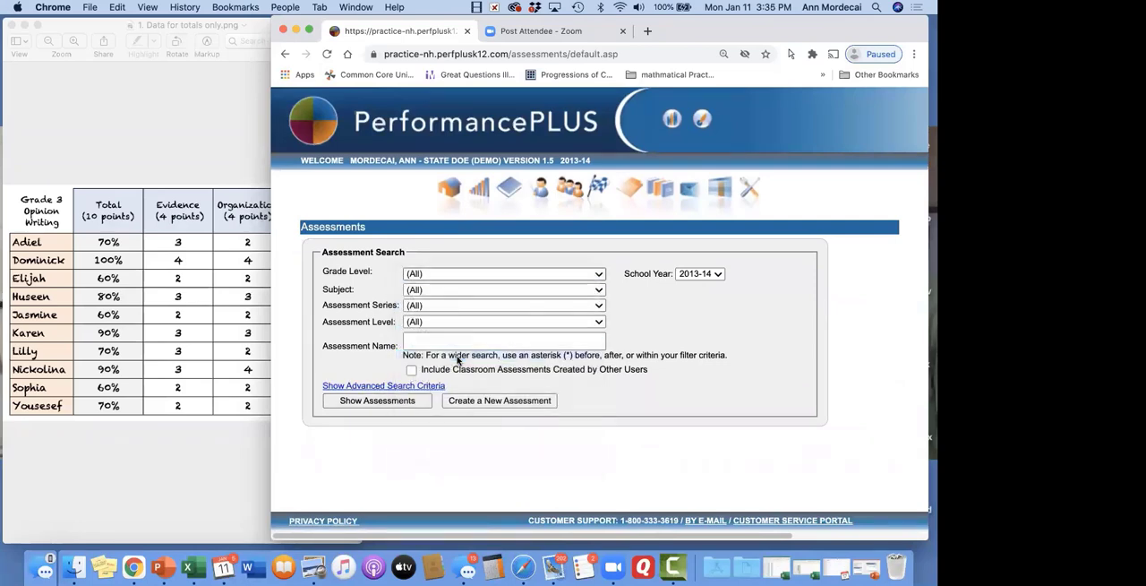
{"action": "left_click", "coordinate": [716, 274]}
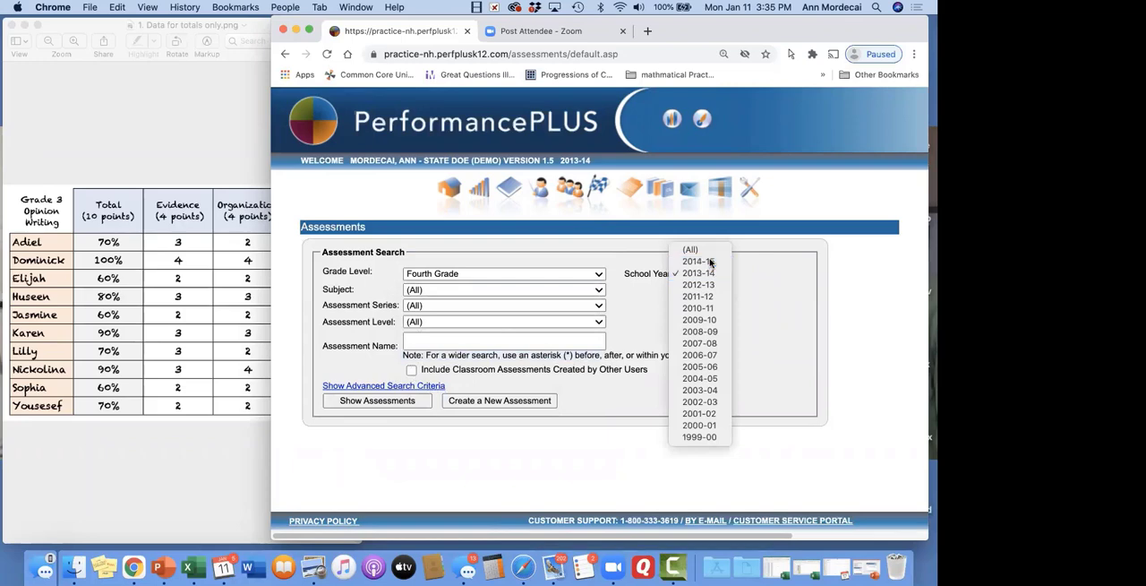
{"action": "left_click", "coordinate": [713, 262]}
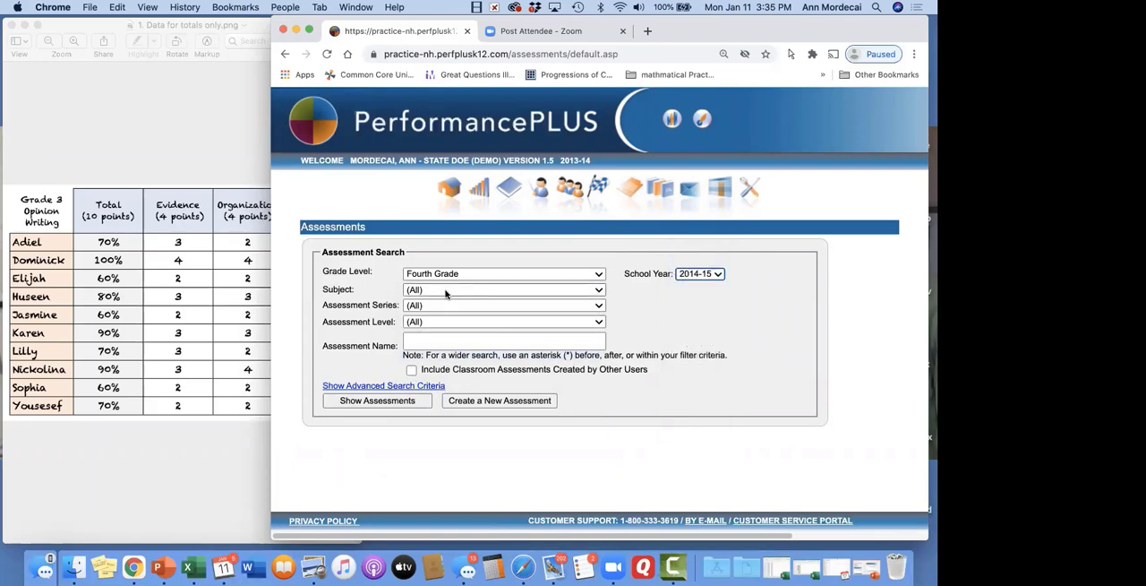
{"action": "left_click", "coordinate": [379, 401]}
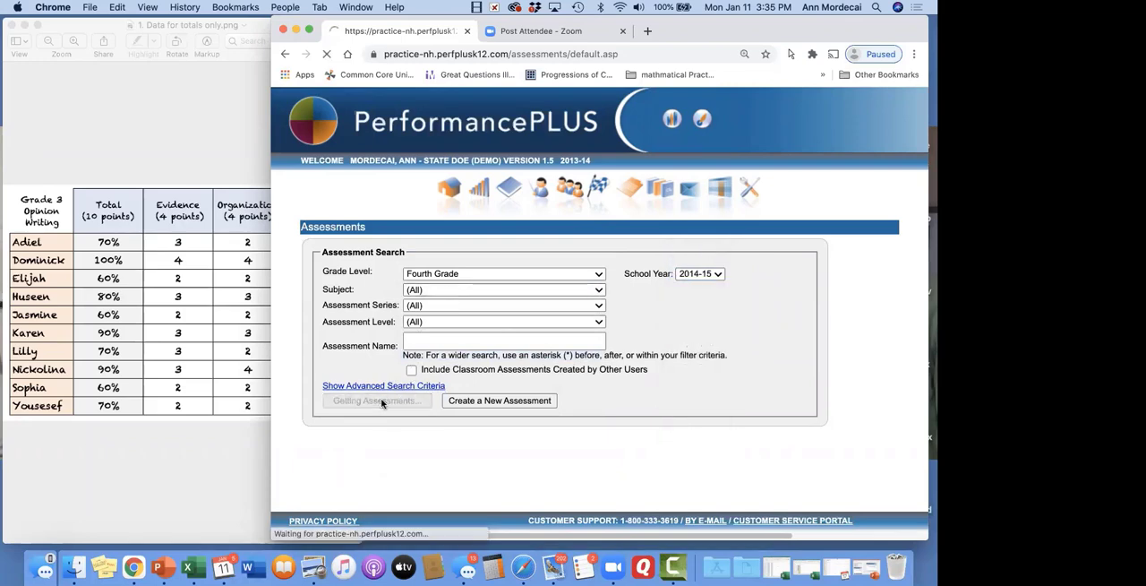
{"action": "scroll", "coordinate": [382, 402], "scroll_direction": "down", "scroll_amount": 1}
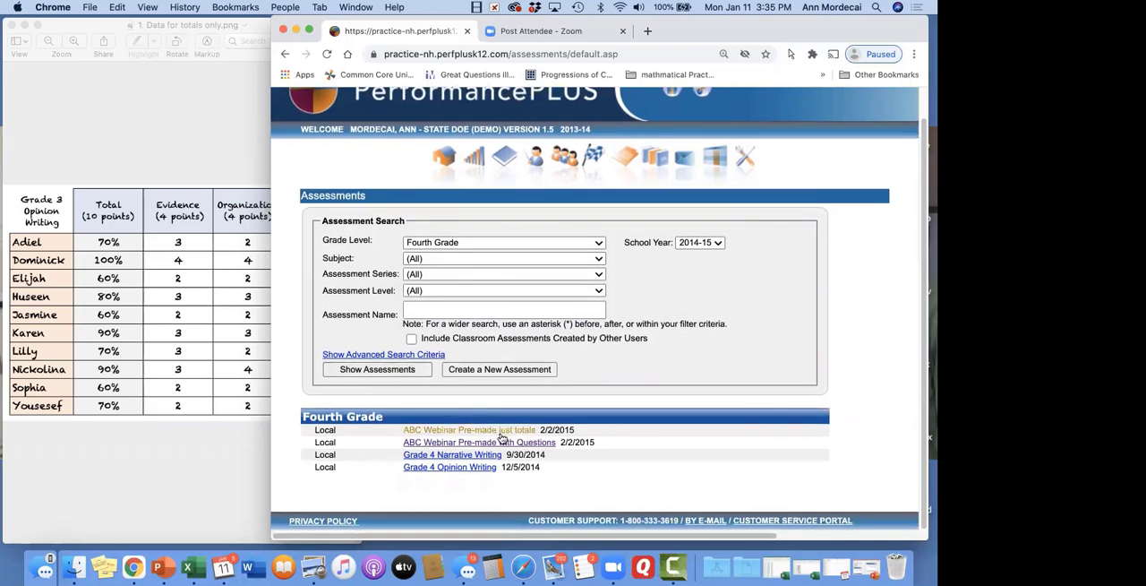
List the Fourth Grade assessments for school year 2013-14 and open ABC Webinar Pre-made just totals
{"action": "left_click", "coordinate": [712, 242]}
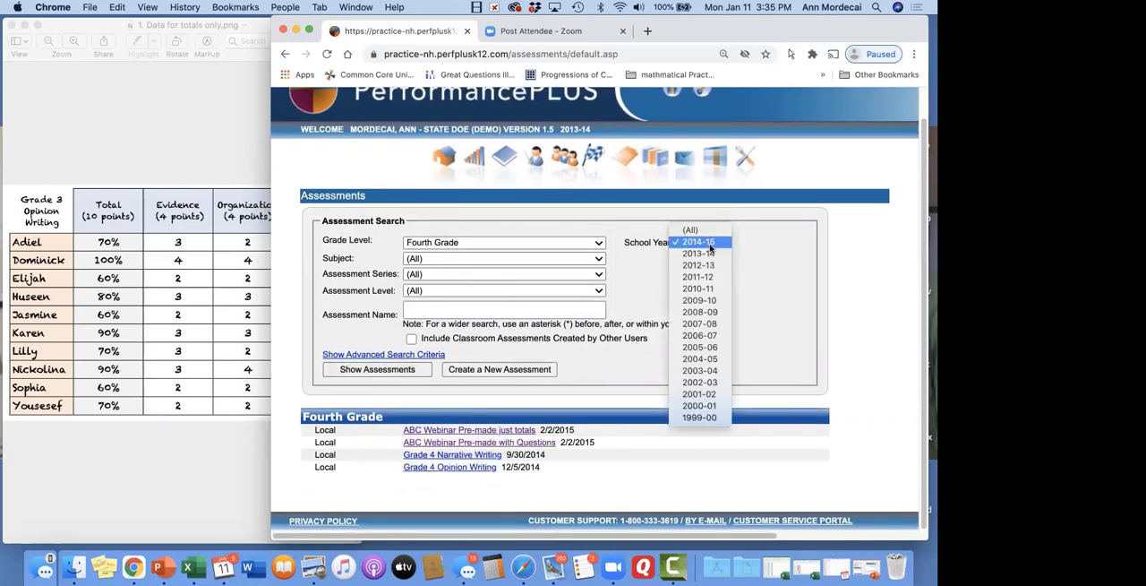
{"action": "left_click", "coordinate": [707, 256]}
{"action": "left_click", "coordinate": [400, 374]}
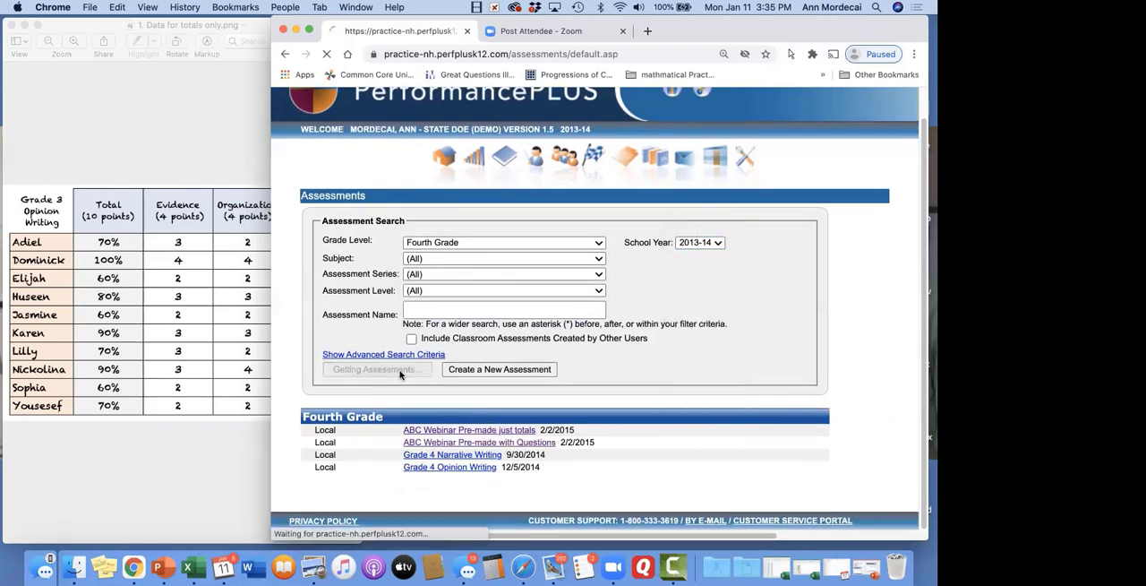
{"action": "scroll", "coordinate": [400, 376], "scroll_direction": "down", "scroll_amount": 3}
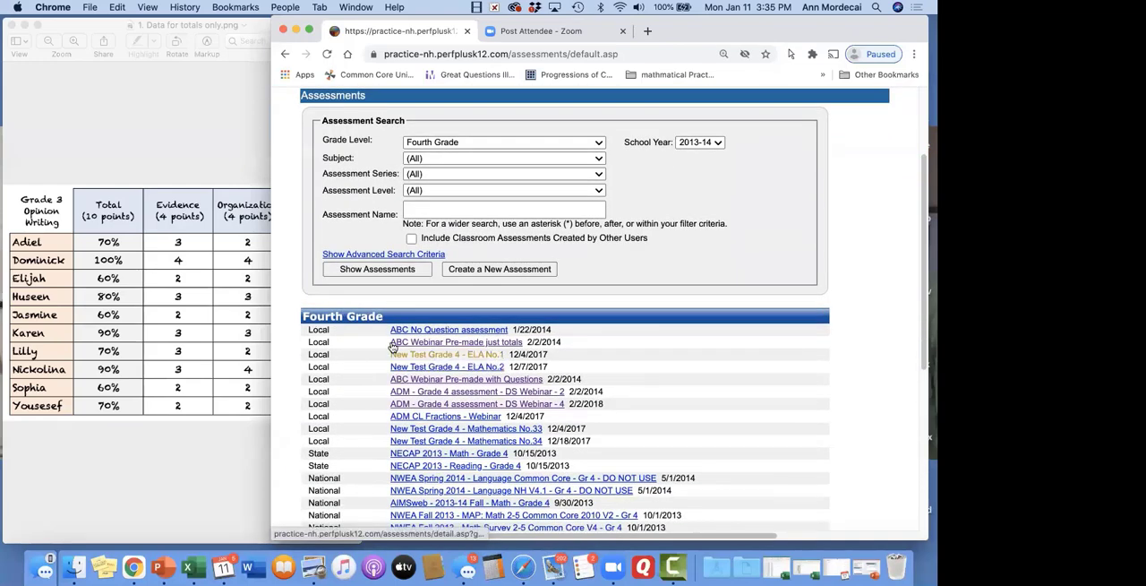
{"action": "left_click", "coordinate": [459, 343]}
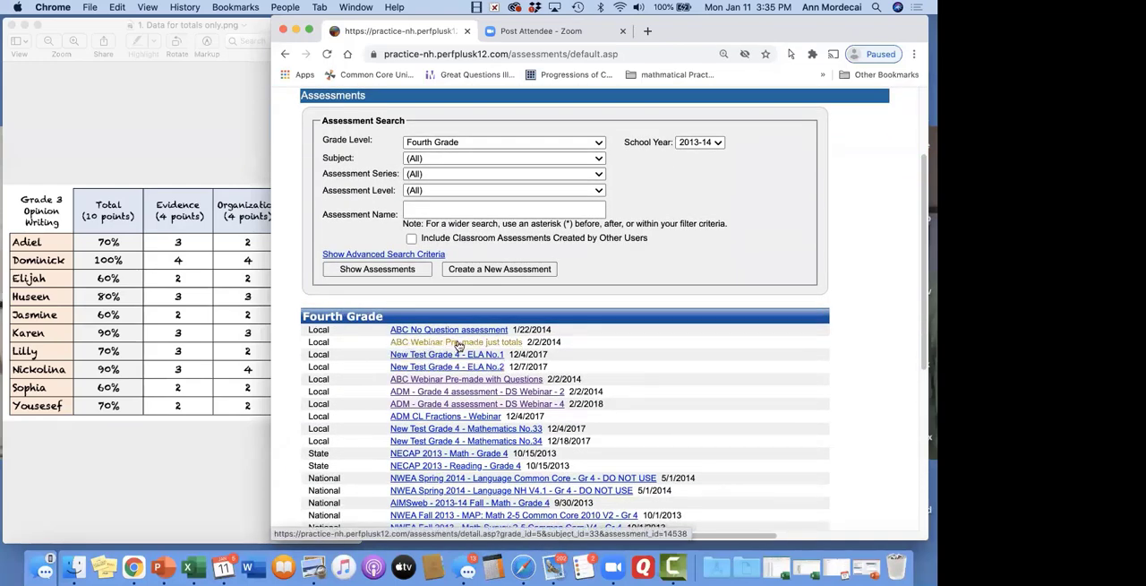
Review the assessment's details, test dates and the rubrics of its Evidence, Organization, Conventions and Total sections
{"action": "scroll", "coordinate": [438, 311], "scroll_direction": "down", "scroll_amount": 1}
{"action": "scroll", "coordinate": [438, 310], "scroll_direction": "down", "scroll_amount": 6}
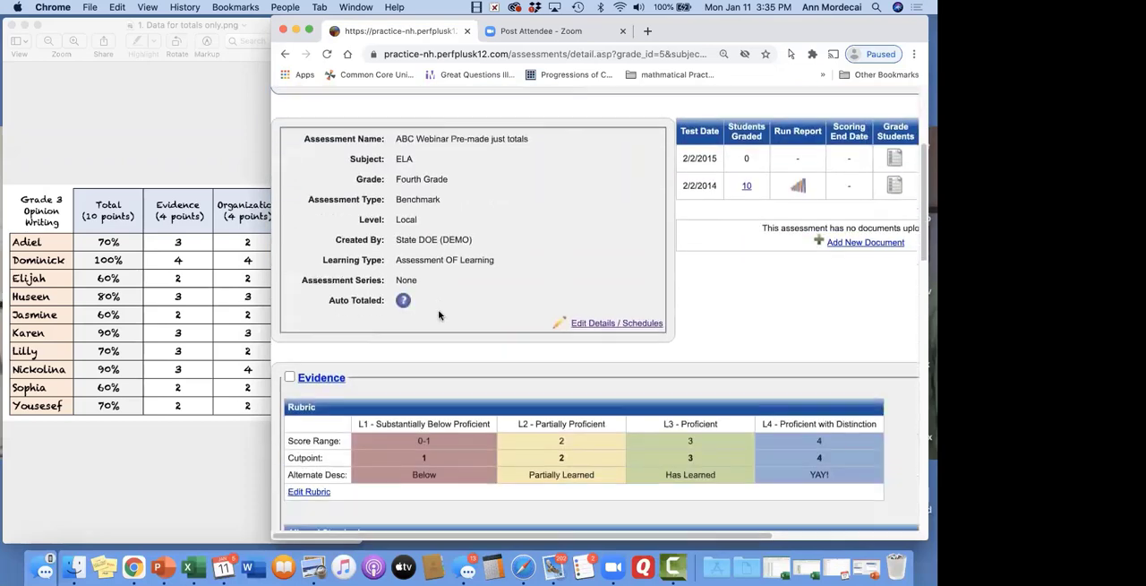
{"action": "scroll", "coordinate": [438, 313], "scroll_direction": "up", "scroll_amount": 2}
{"action": "scroll", "coordinate": [439, 313], "scroll_direction": "down", "scroll_amount": 5}
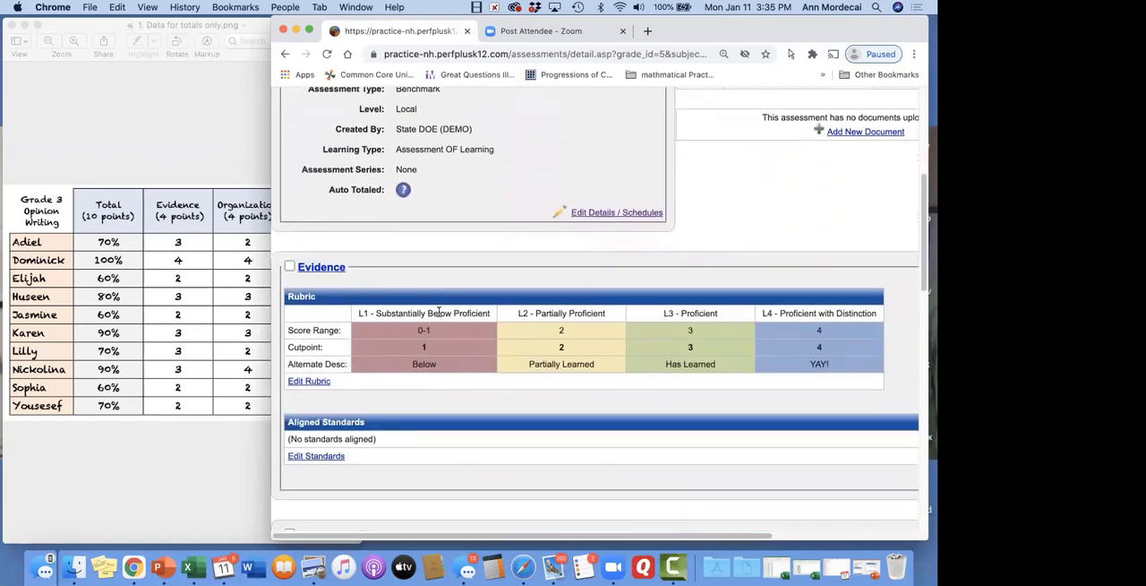
{"action": "scroll", "coordinate": [439, 313], "scroll_direction": "down", "scroll_amount": 2}
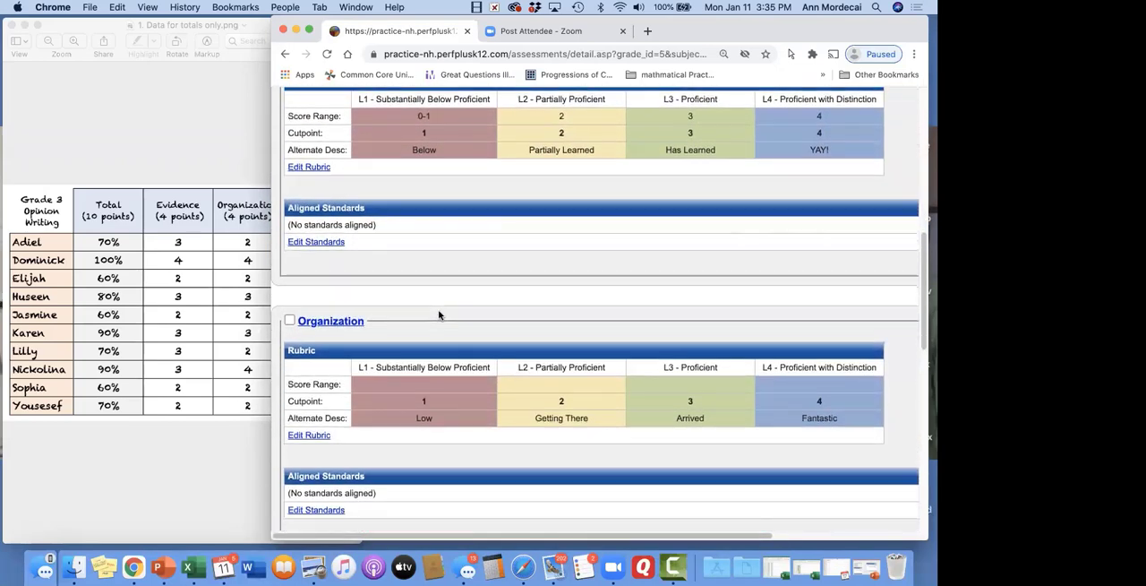
{"action": "scroll", "coordinate": [439, 314], "scroll_direction": "down", "scroll_amount": 5}
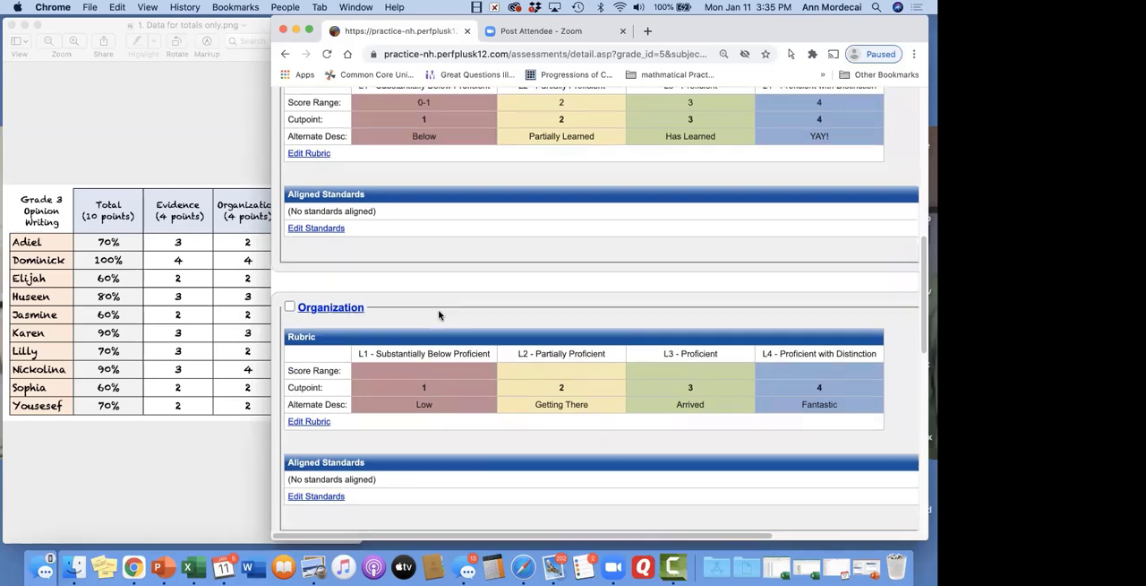
{"action": "scroll", "coordinate": [439, 313], "scroll_direction": "down", "scroll_amount": 5}
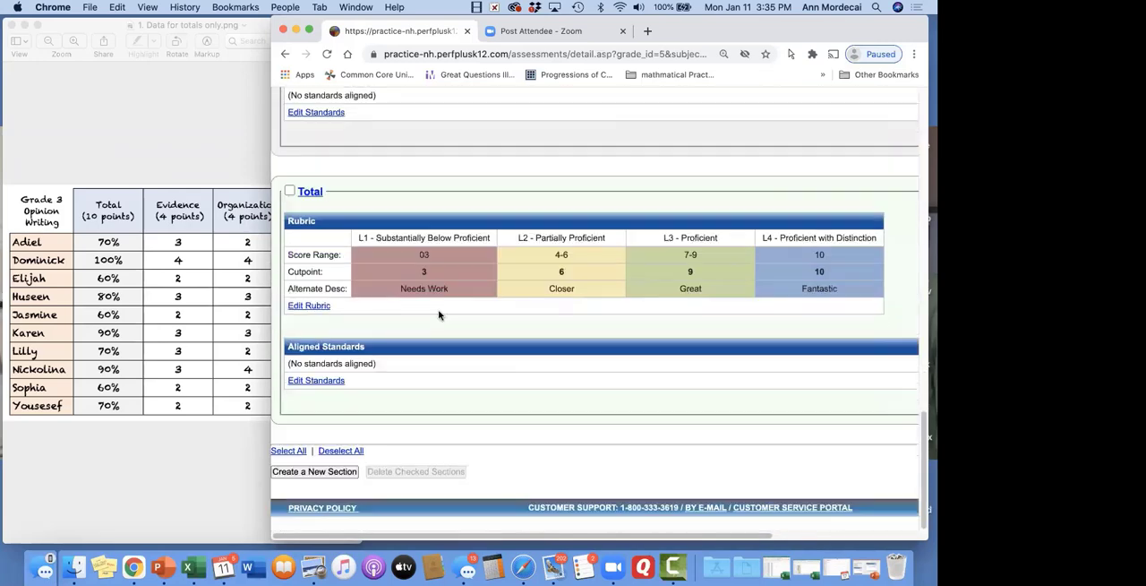
{"action": "scroll", "coordinate": [440, 311], "scroll_direction": "up", "scroll_amount": 20}
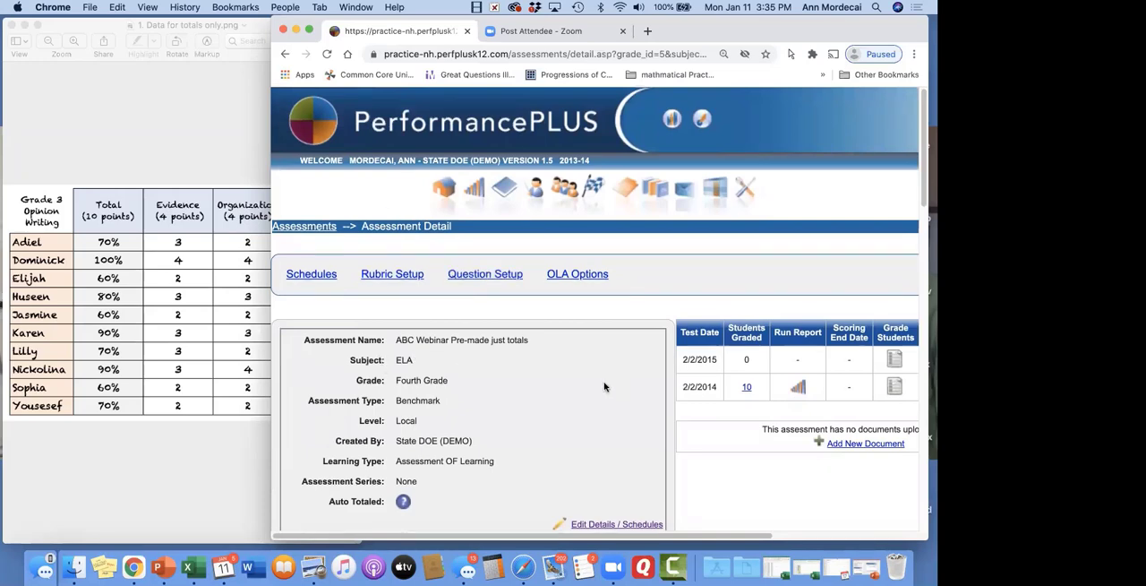
{"action": "scroll", "coordinate": [587, 380], "scroll_direction": "down", "scroll_amount": 5}
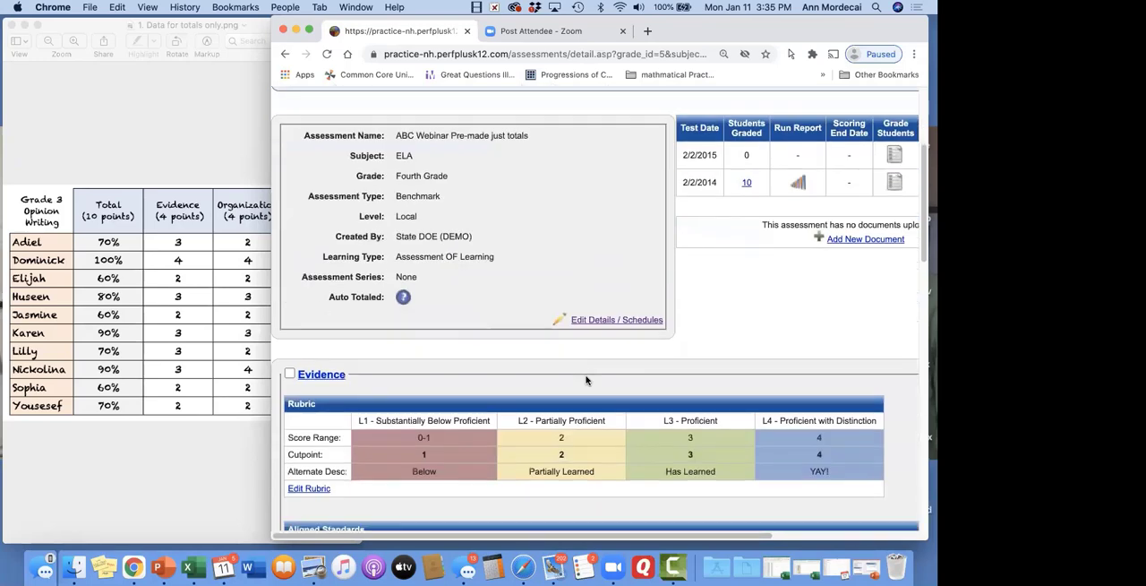
{"action": "scroll", "coordinate": [587, 381], "scroll_direction": "down", "scroll_amount": 3}
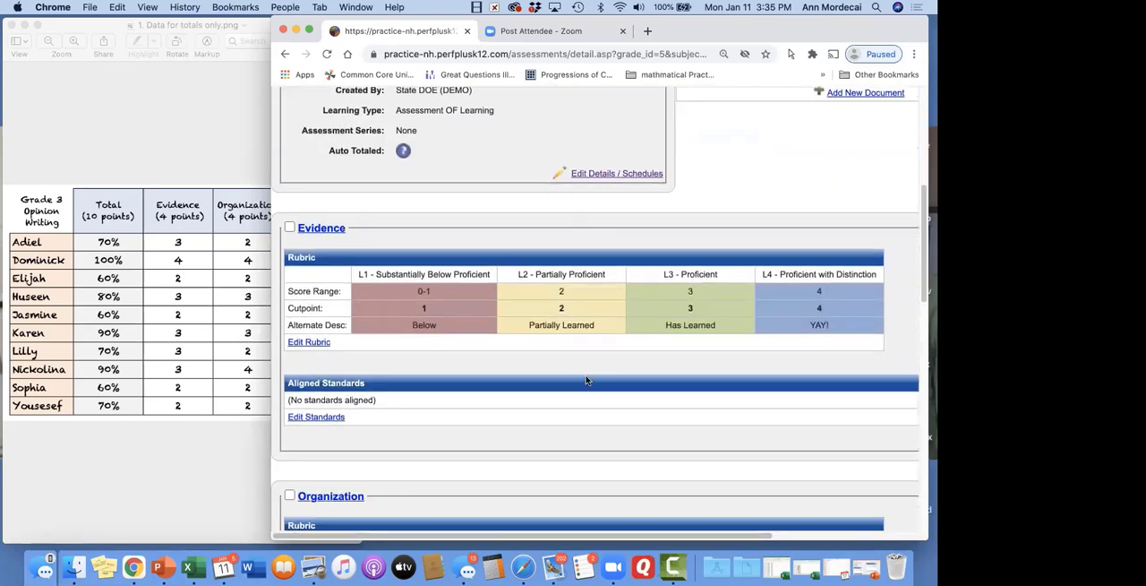
{"action": "scroll", "coordinate": [736, 341], "scroll_direction": "down", "scroll_amount": 5}
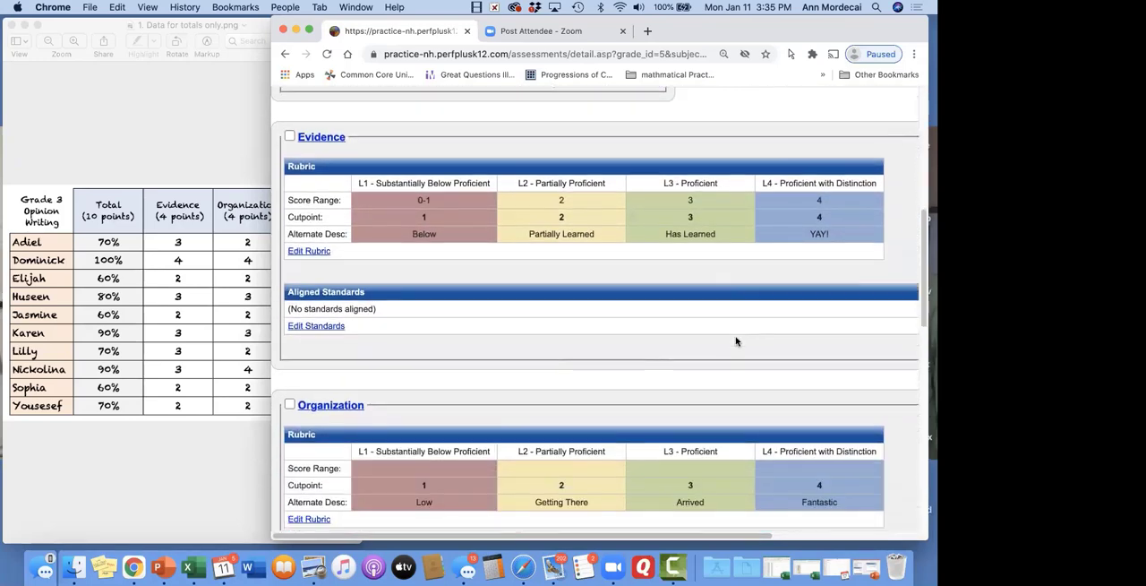
{"action": "scroll", "coordinate": [636, 402], "scroll_direction": "down", "scroll_amount": 8}
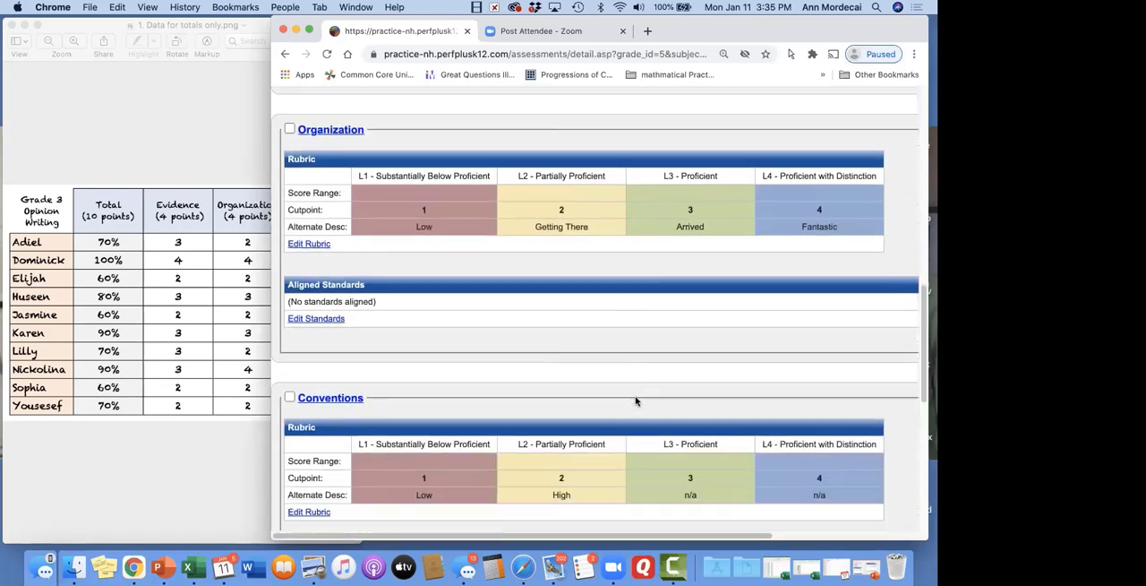
{"action": "scroll", "coordinate": [636, 401], "scroll_direction": "up", "scroll_amount": 11}
{"action": "scroll", "coordinate": [635, 398], "scroll_direction": "up", "scroll_amount": 8}
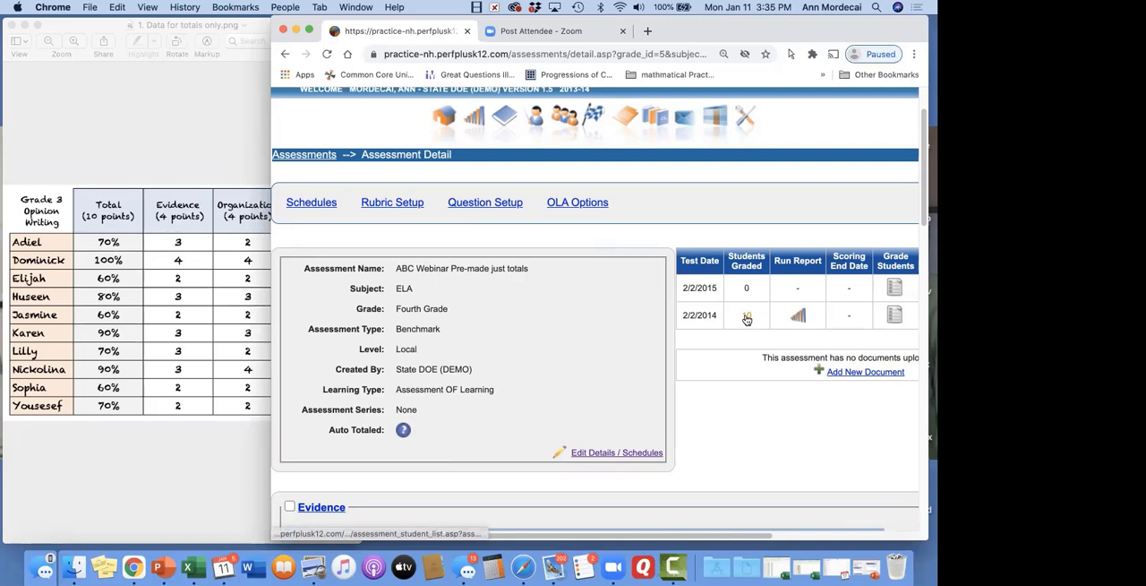
Open student grading for the 2/2/2015 test date and filter the student search to Fourth Grade in Dist-001, NH (Demo) - District
{"action": "scroll", "coordinate": [752, 327], "scroll_direction": "right", "scroll_amount": 4}
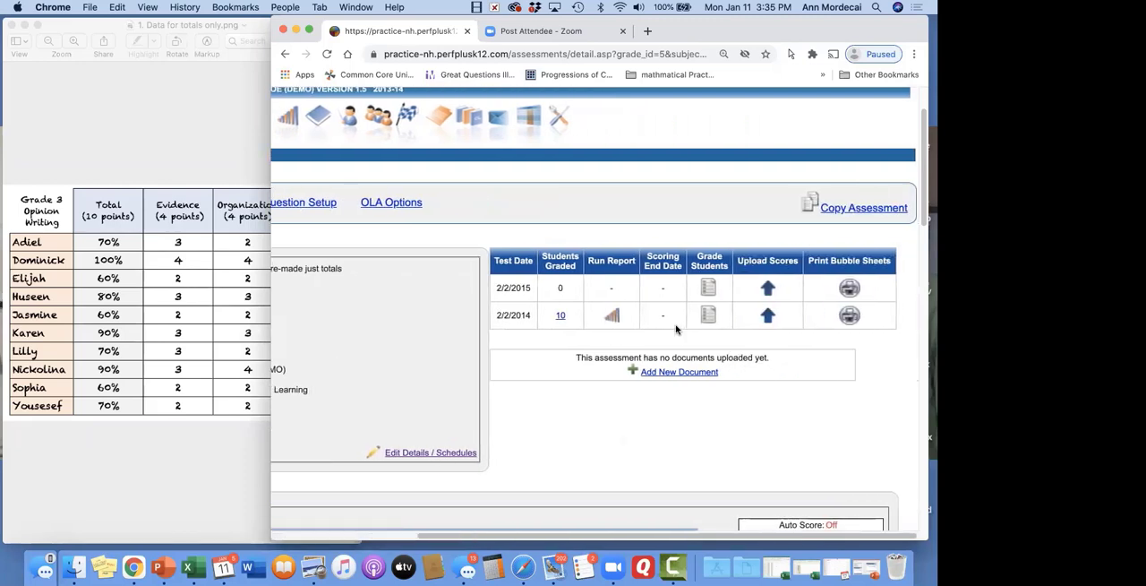
{"action": "left_click", "coordinate": [710, 287]}
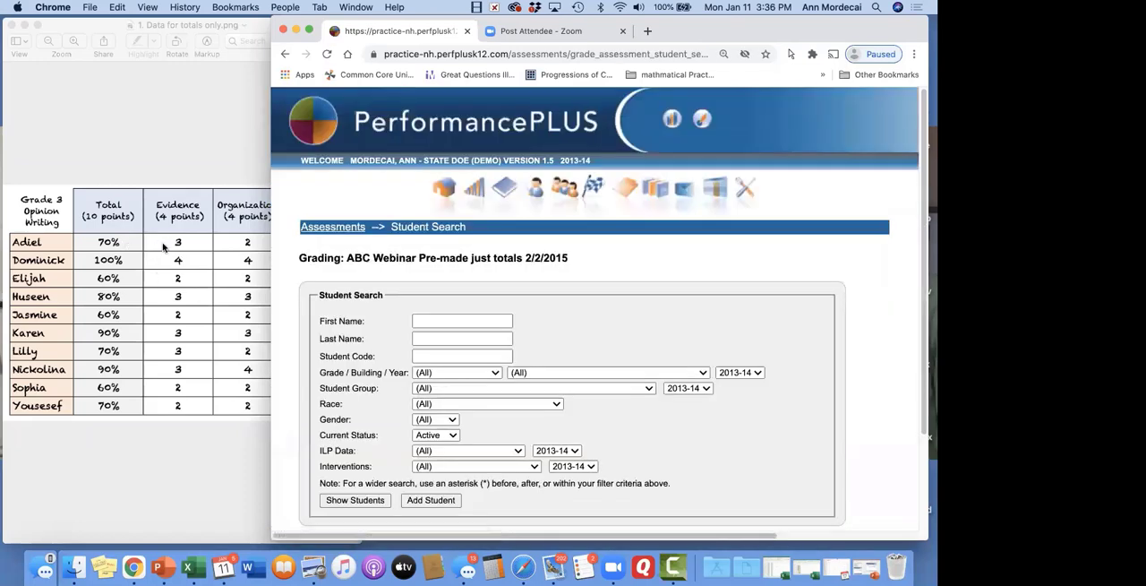
{"action": "left_click", "coordinate": [495, 372]}
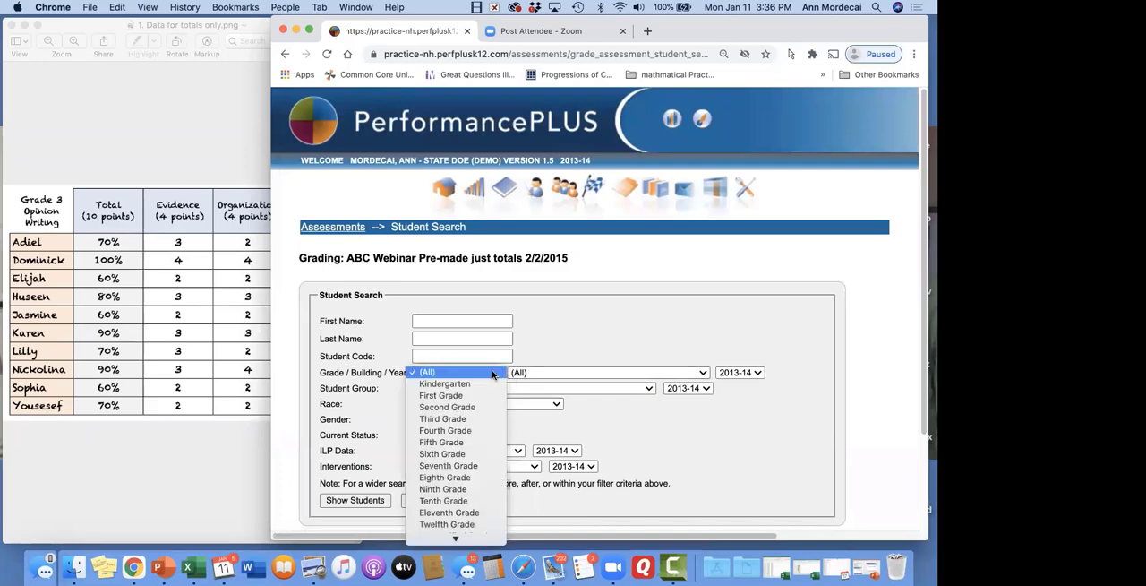
{"action": "left_click", "coordinate": [483, 430]}
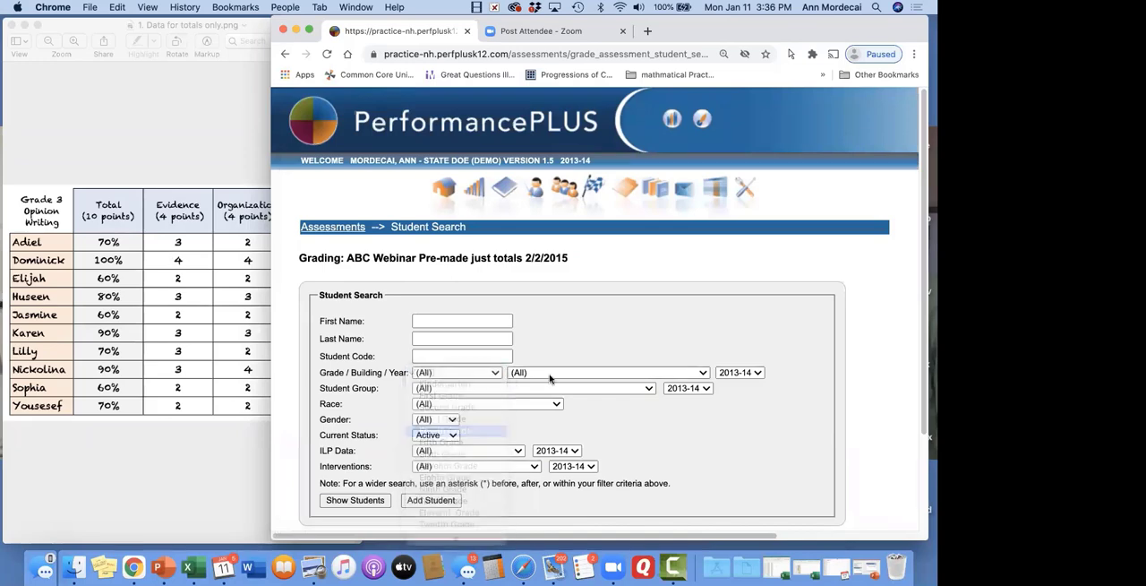
{"action": "left_click", "coordinate": [553, 372]}
{"action": "left_click", "coordinate": [548, 383]}
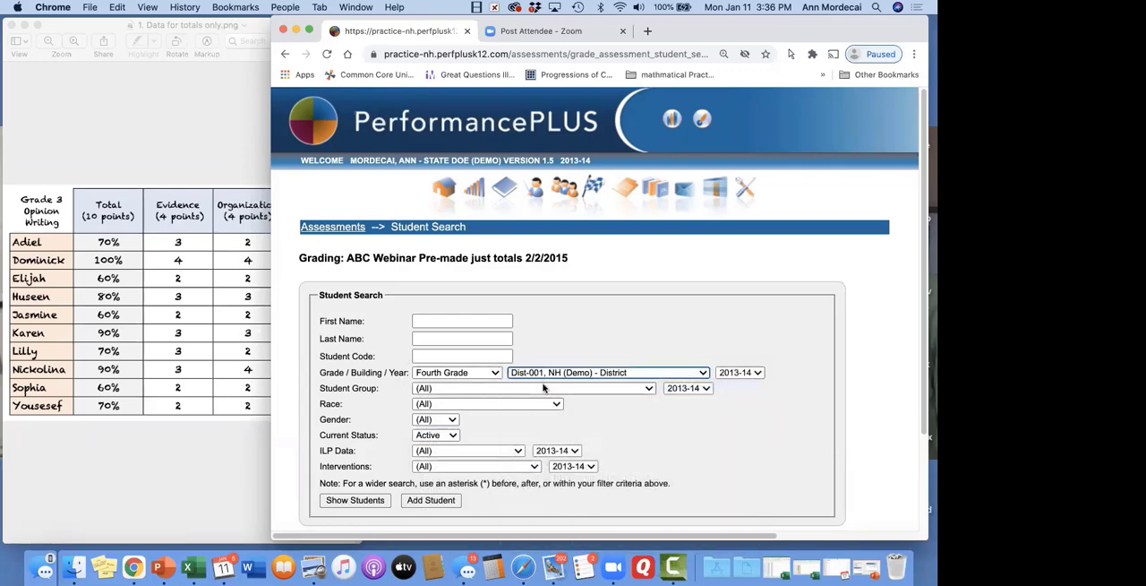
Check the student group choices, keep (All), and list the students matching the search criteria
{"action": "left_click", "coordinate": [543, 390]}
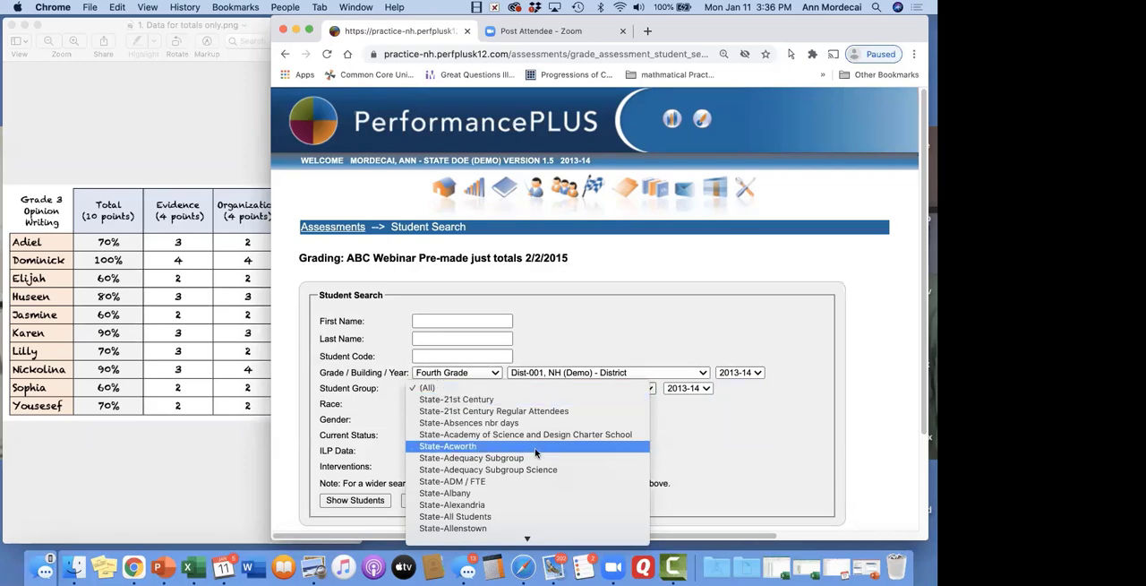
{"action": "left_click", "coordinate": [599, 325]}
{"action": "left_click", "coordinate": [572, 388]}
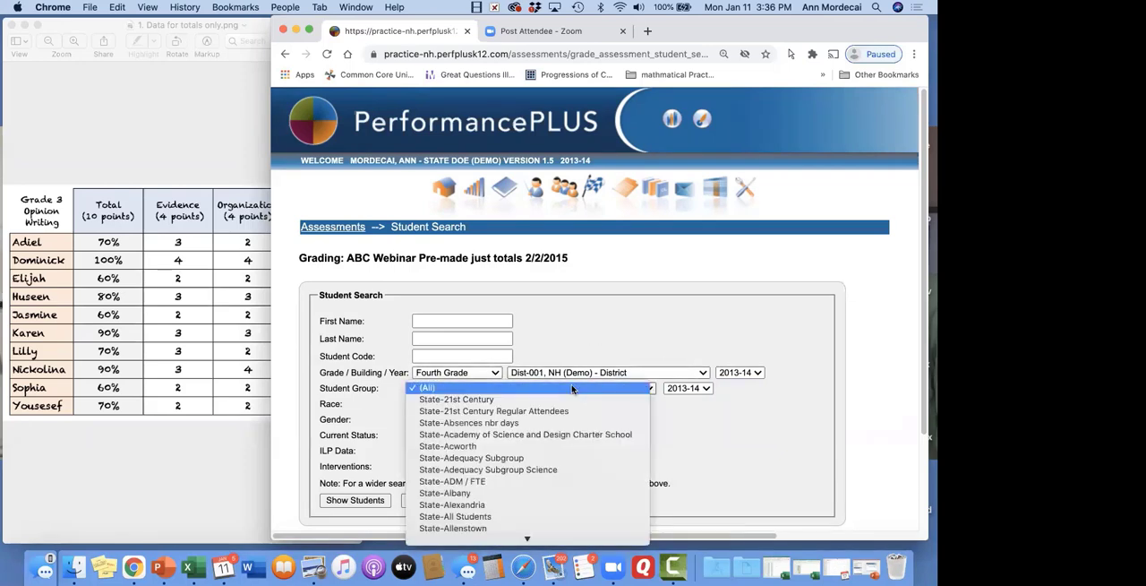
{"action": "left_click", "coordinate": [606, 318]}
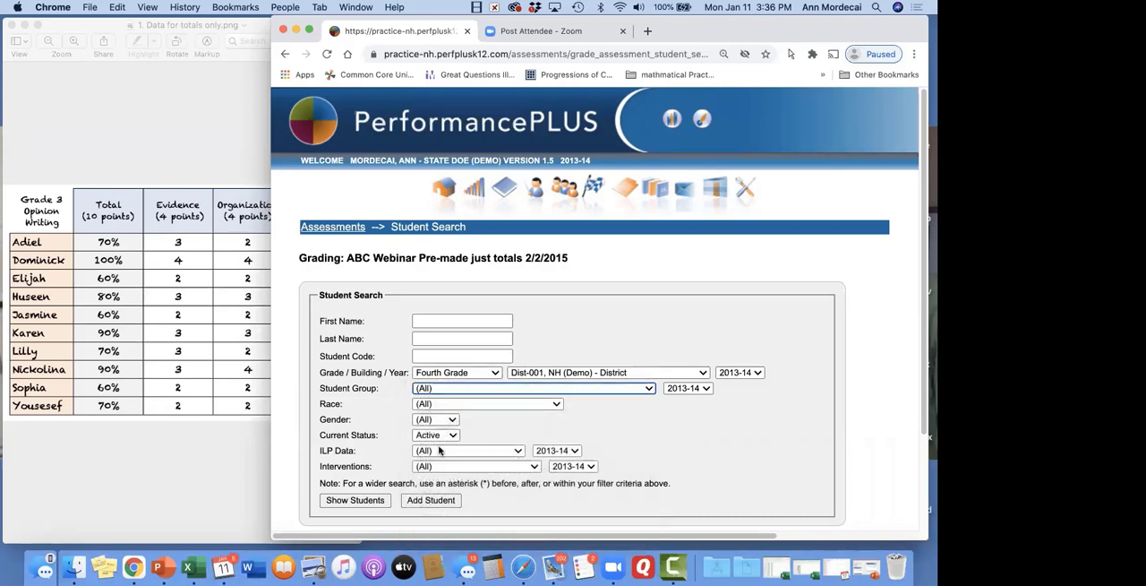
{"action": "left_click", "coordinate": [369, 504]}
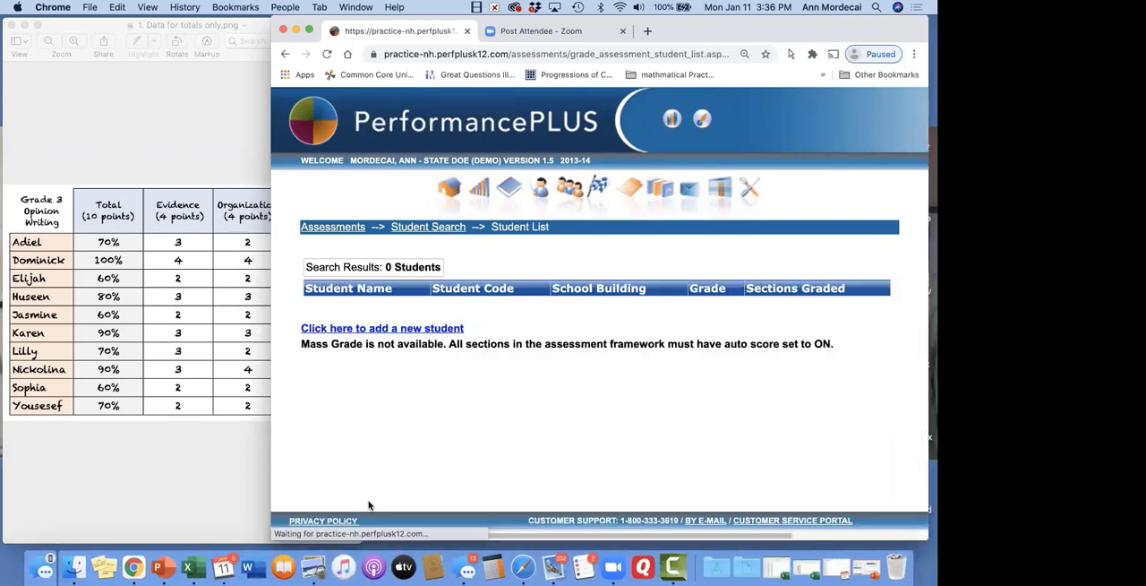
Return to the student search for the 2/2/2015 grading and check the school year and student group choices
{"action": "left_click", "coordinate": [439, 230]}
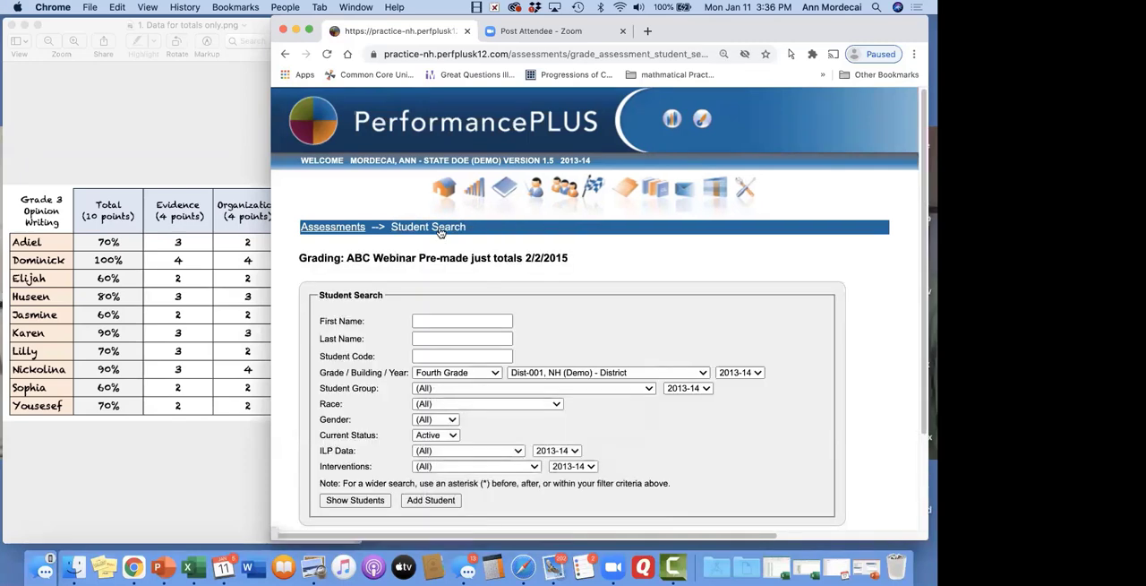
{"action": "left_click", "coordinate": [751, 373]}
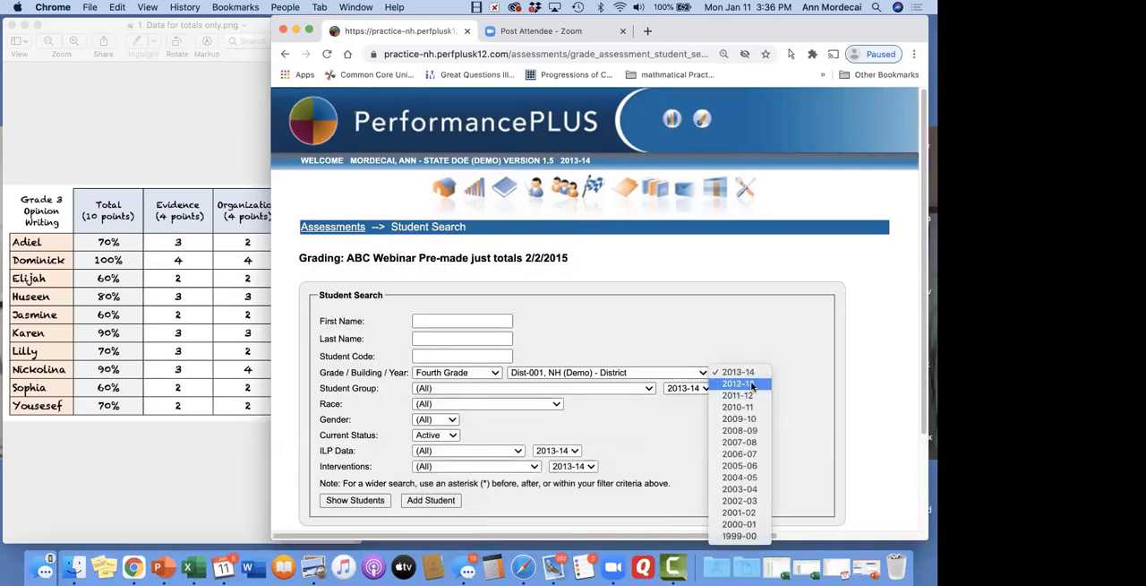
{"action": "left_click", "coordinate": [750, 372]}
{"action": "left_click", "coordinate": [497, 387]}
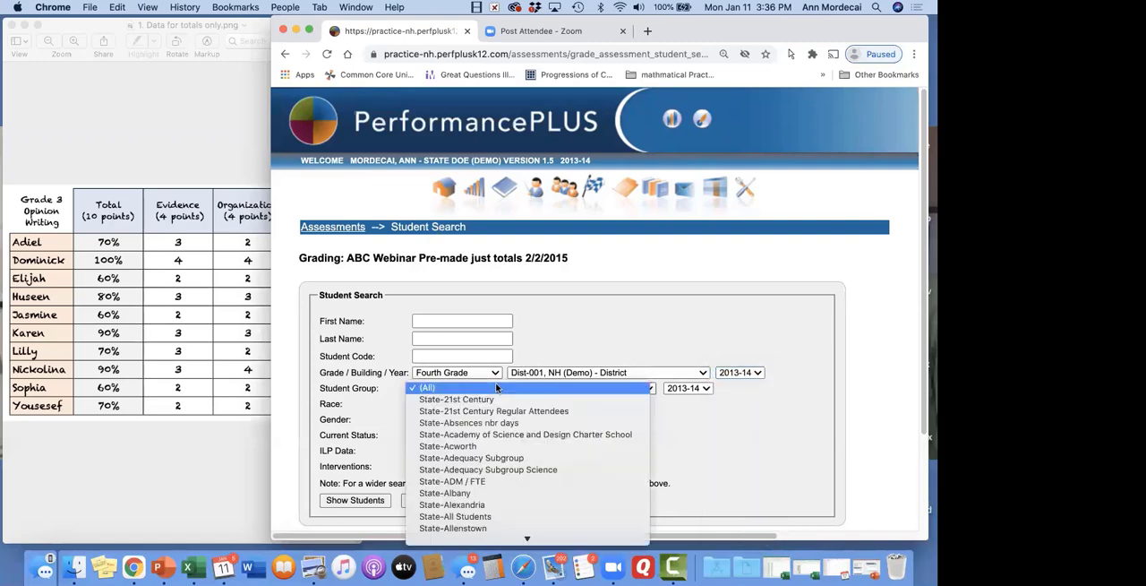
{"action": "scroll", "coordinate": [497, 388], "scroll_direction": "down", "scroll_amount": 15}
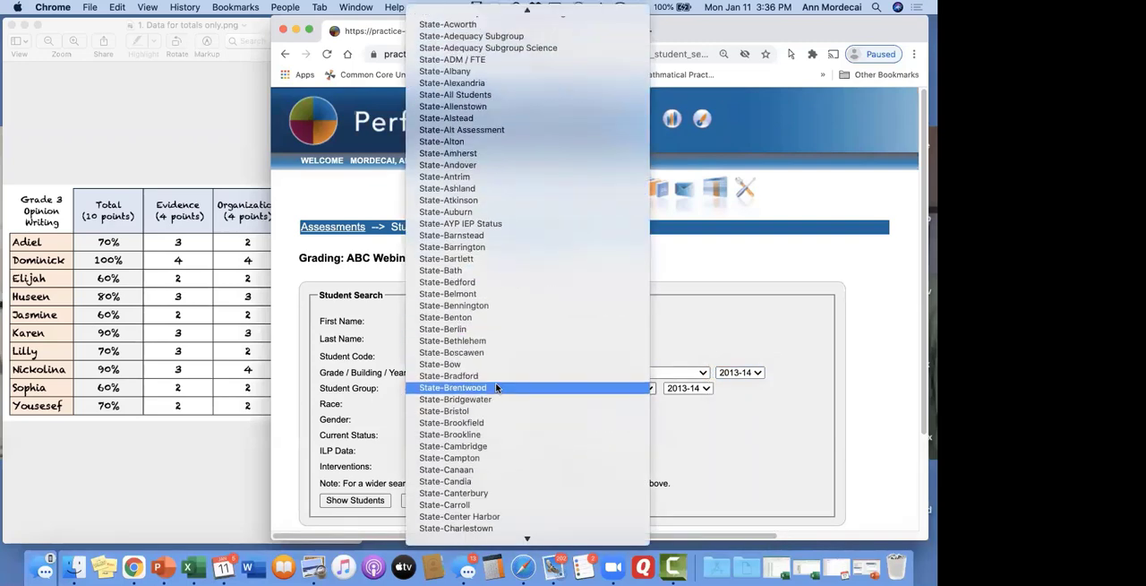
{"action": "left_click", "coordinate": [385, 391]}
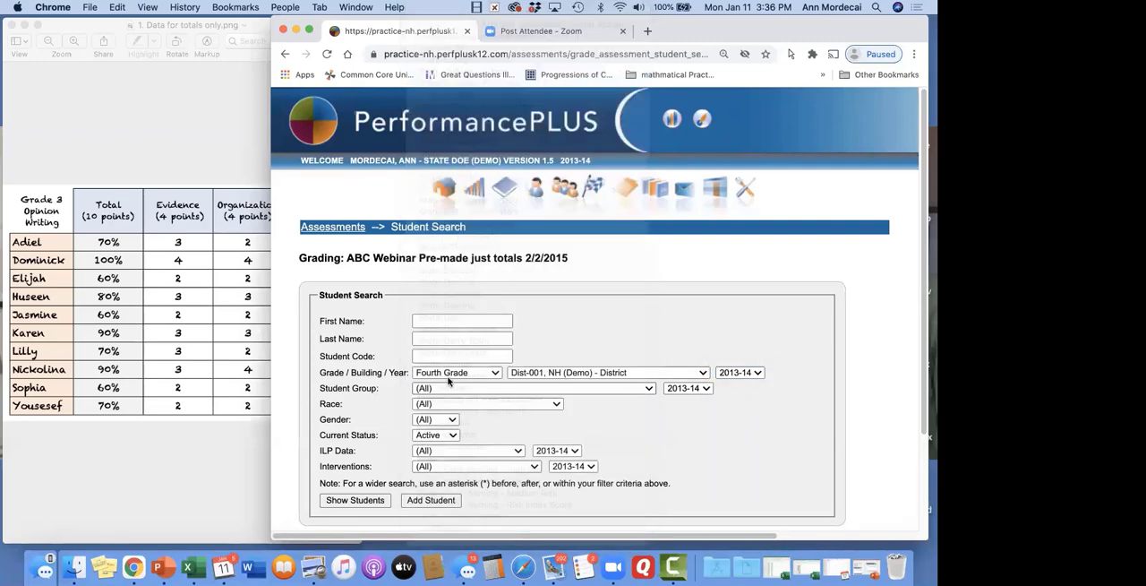
Keep Dist-001, NH (Demo) - District and all student groups, list the matching students again, and open the form for adding a student
{"action": "left_click", "coordinate": [596, 372]}
{"action": "left_click", "coordinate": [443, 392]}
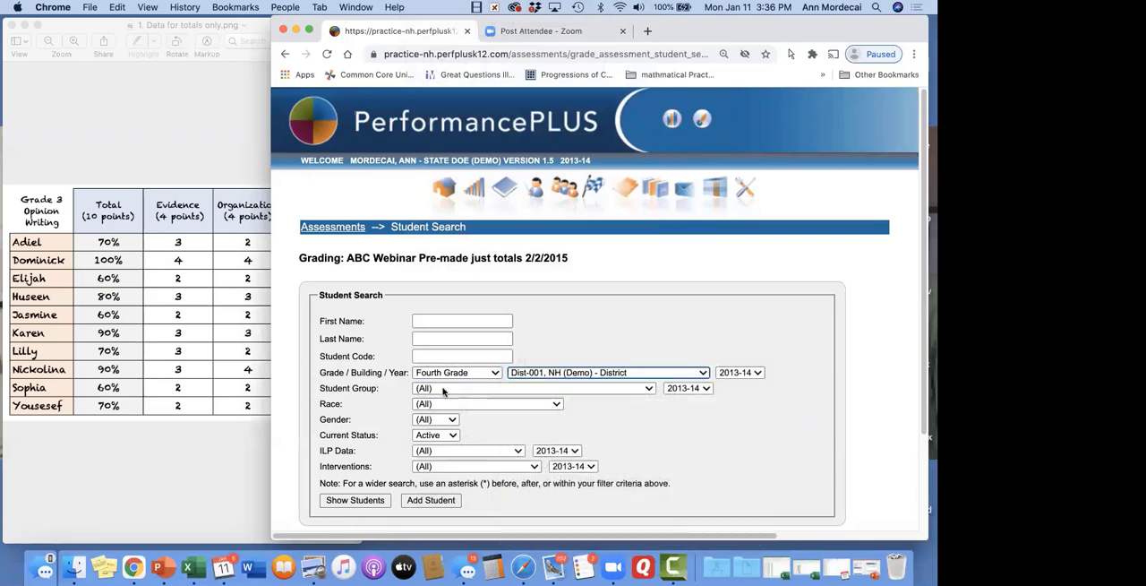
{"action": "left_click", "coordinate": [443, 391]}
{"action": "left_click", "coordinate": [444, 392]}
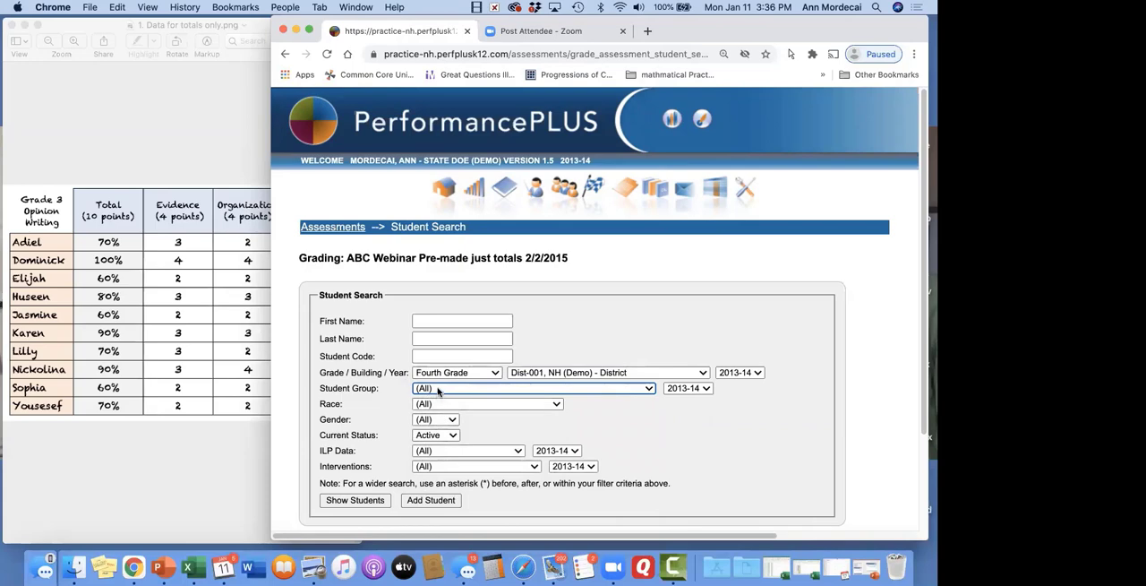
{"action": "left_click", "coordinate": [359, 502]}
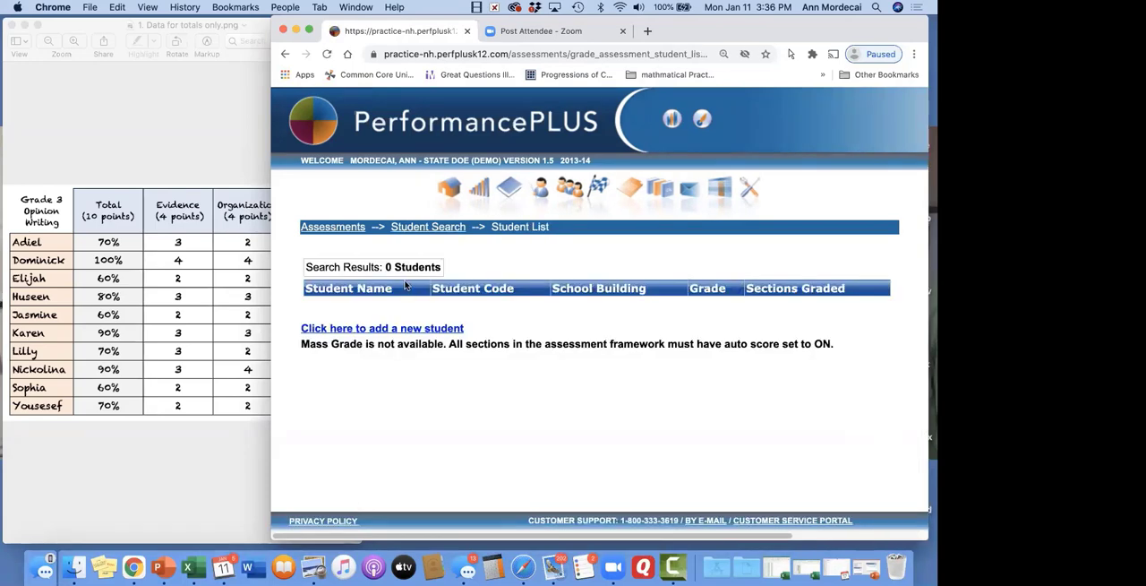
{"action": "left_click", "coordinate": [403, 329]}
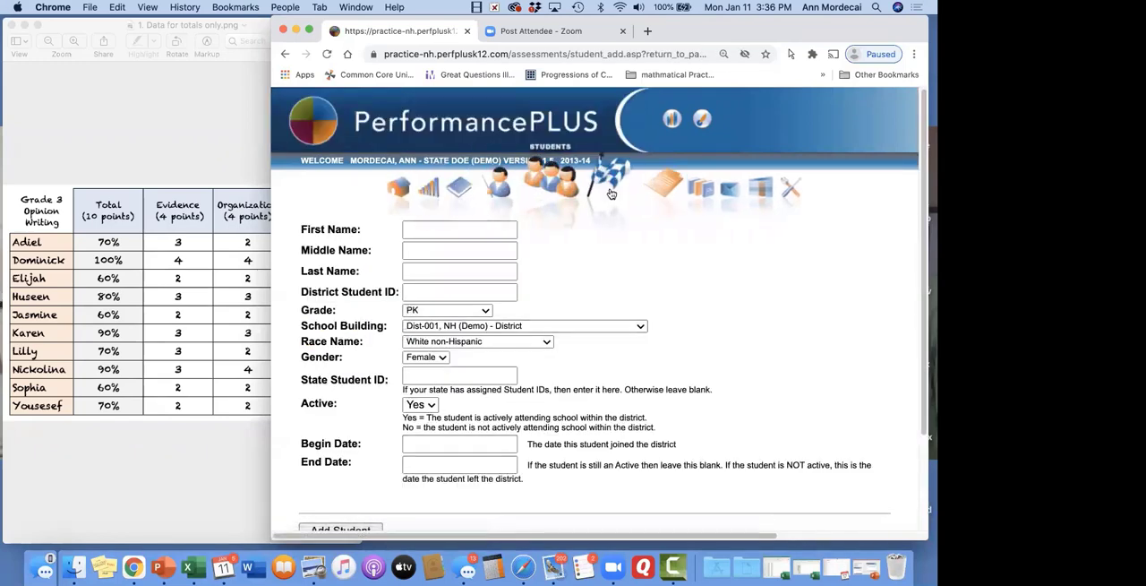
Return to the Fourth Grade assessments for 2013-14 and open ABC Webinar Pre-made just totals at its test dates
{"action": "left_click", "coordinate": [611, 193]}
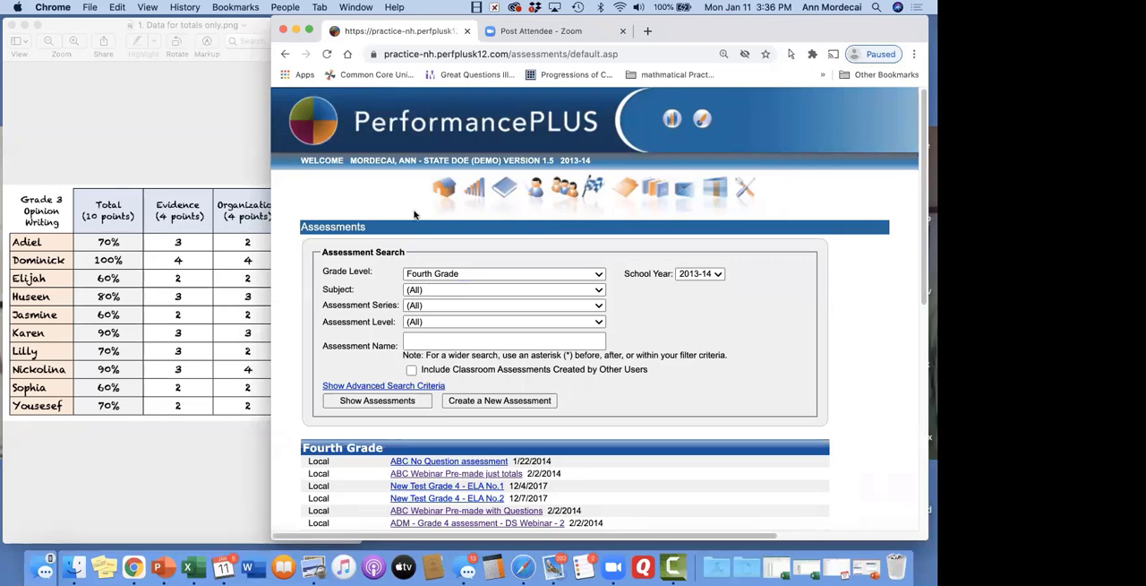
{"action": "left_click", "coordinate": [626, 178]}
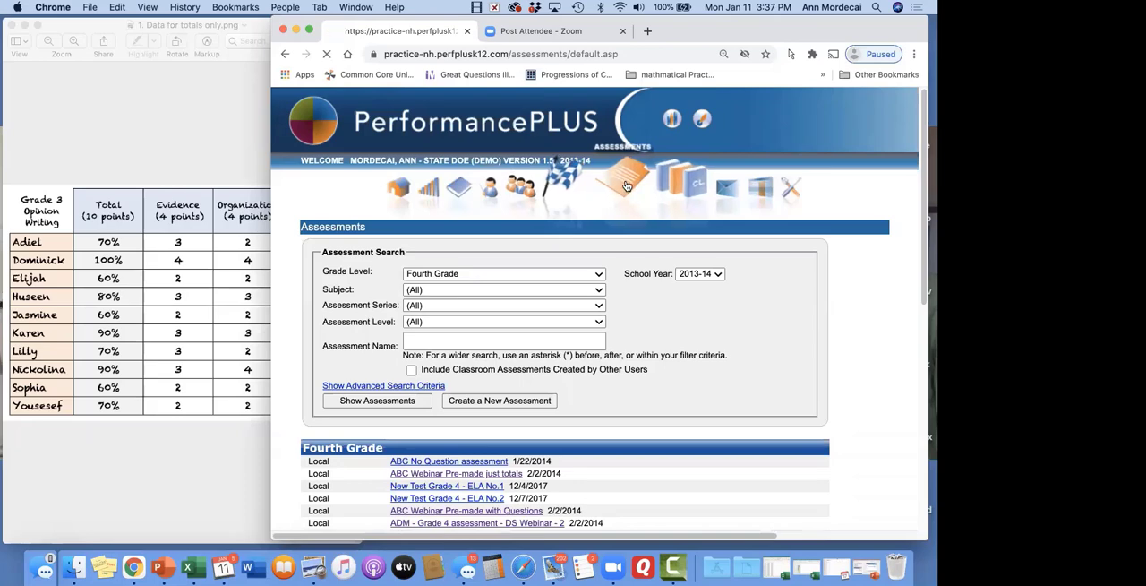
{"action": "left_click", "coordinate": [626, 187]}
{"action": "scroll", "coordinate": [448, 286], "scroll_direction": "down", "scroll_amount": 5}
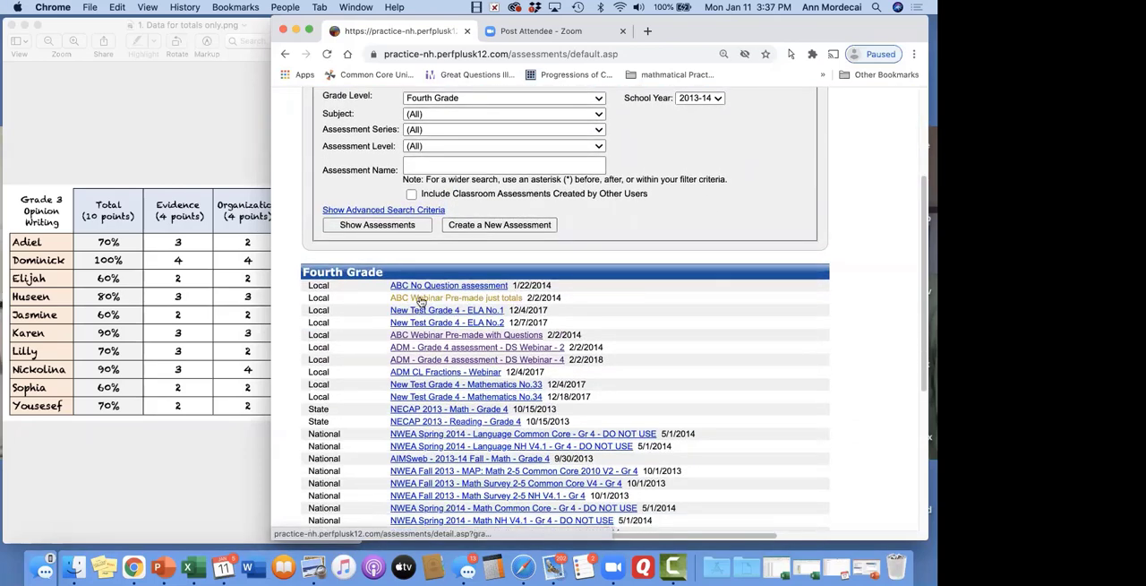
{"action": "left_click", "coordinate": [473, 299]}
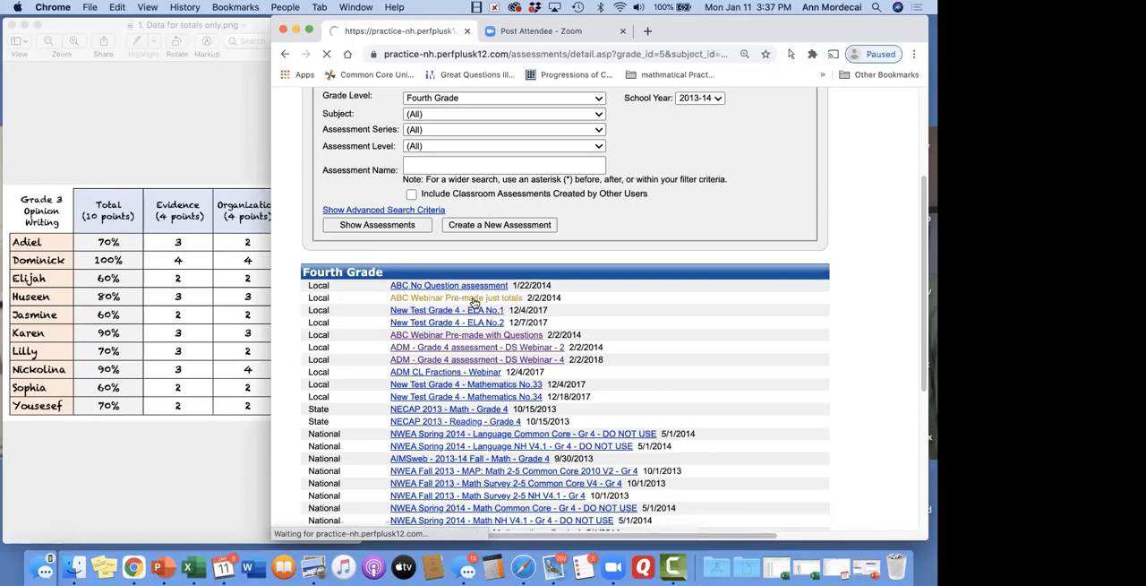
{"action": "scroll", "coordinate": [636, 410], "scroll_direction": "right", "scroll_amount": 5}
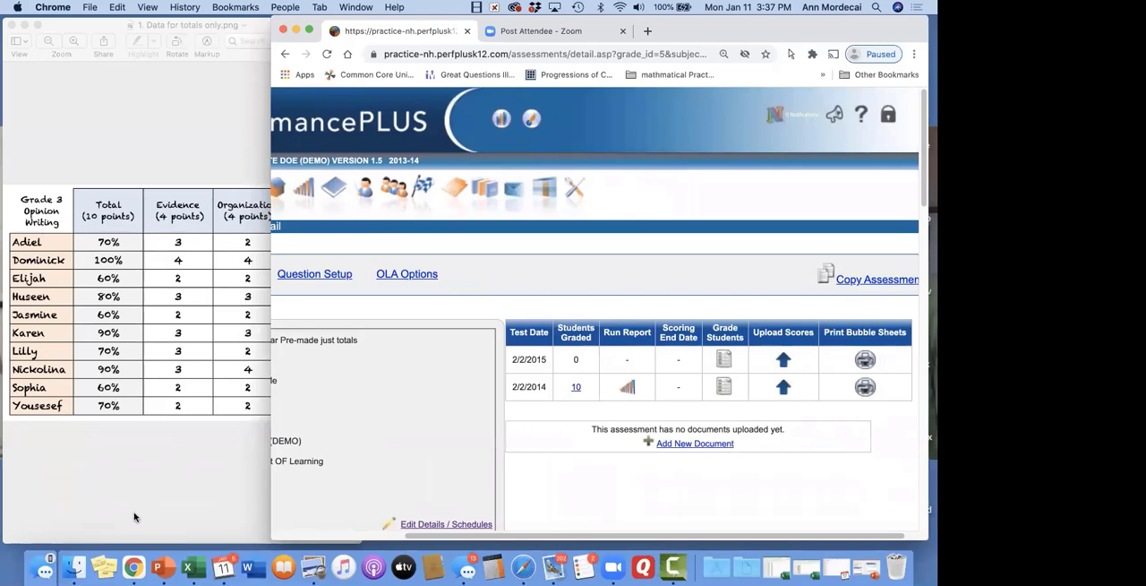
Switch to Finder and search this Mac for items whose names match "ds webinar"
{"action": "left_click", "coordinate": [75, 566]}
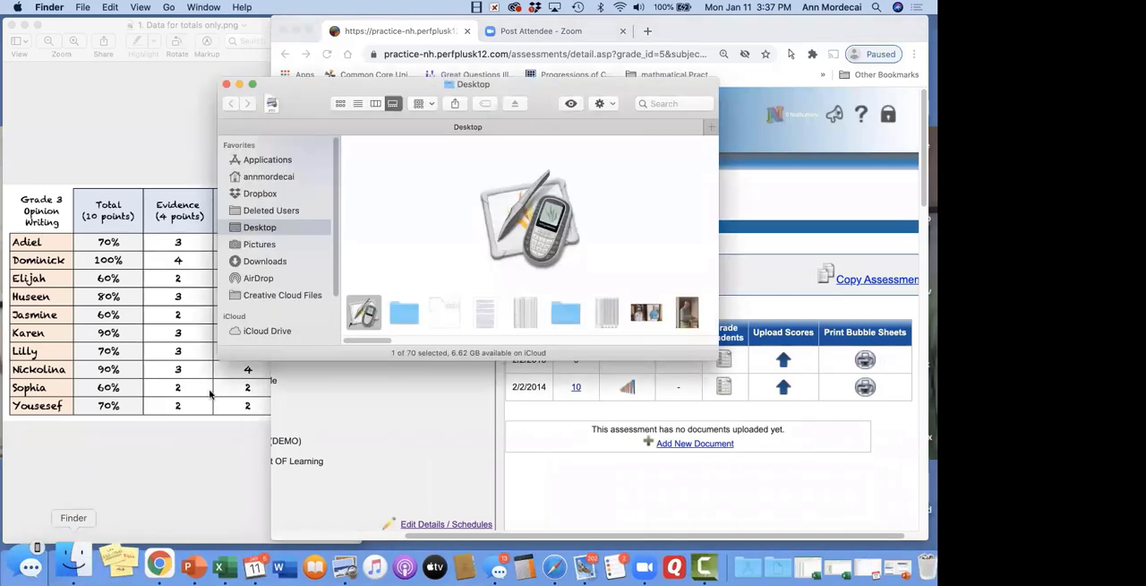
{"action": "left_click", "coordinate": [674, 102]}
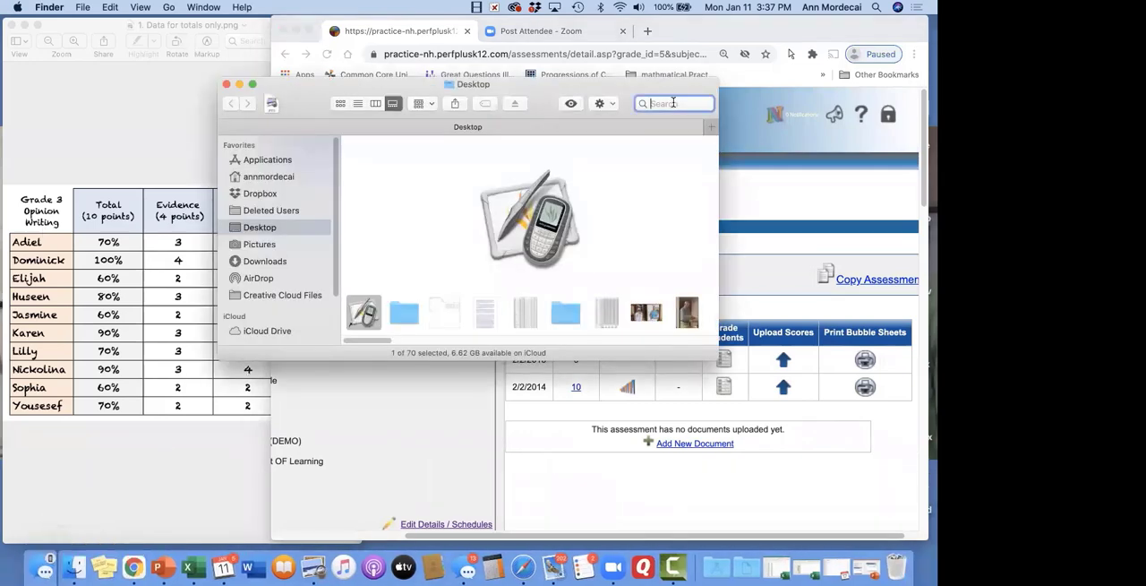
{"action": "type", "text": "ds webinar"}
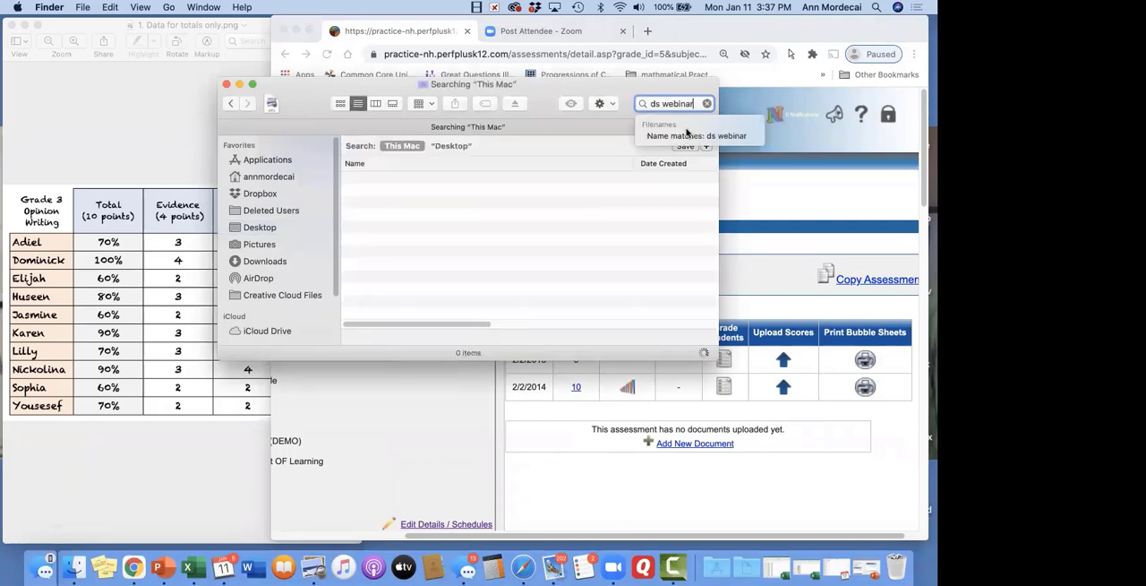
{"action": "left_click", "coordinate": [688, 136]}
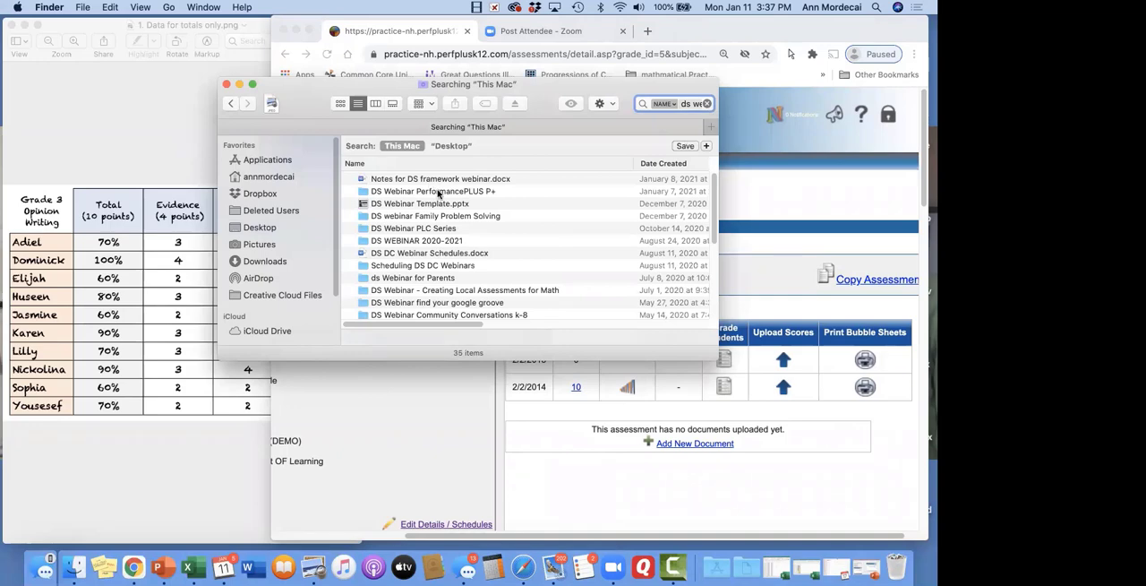
Go through the DS Webinar folders to Docs for the webinar and open 1a. UPload this-totals.xlsx
{"action": "double_click", "coordinate": [438, 191]}
{"action": "double_click", "coordinate": [435, 158]}
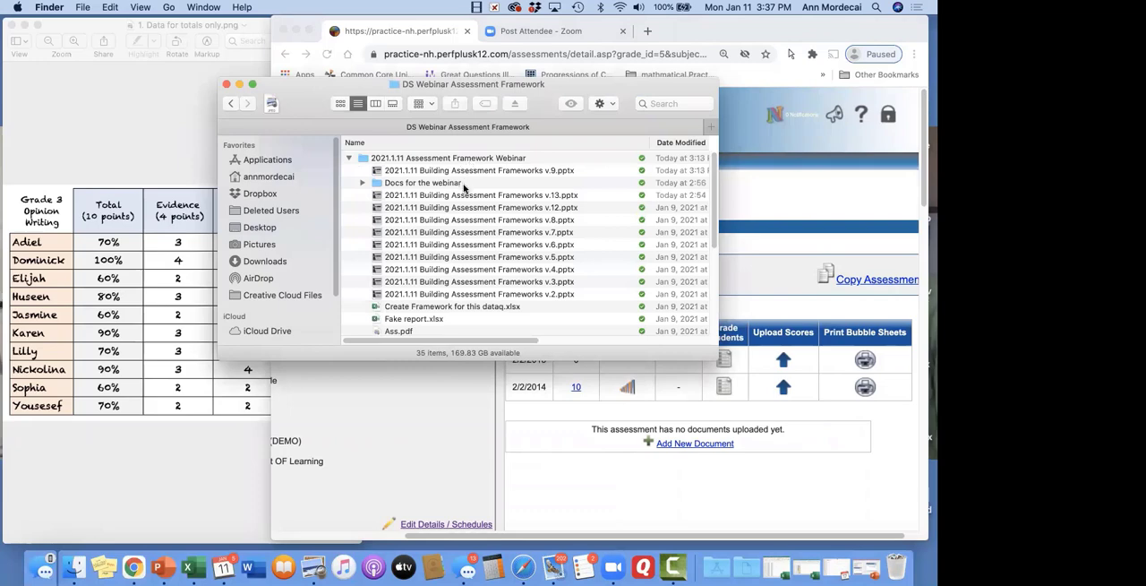
{"action": "double_click", "coordinate": [464, 183]}
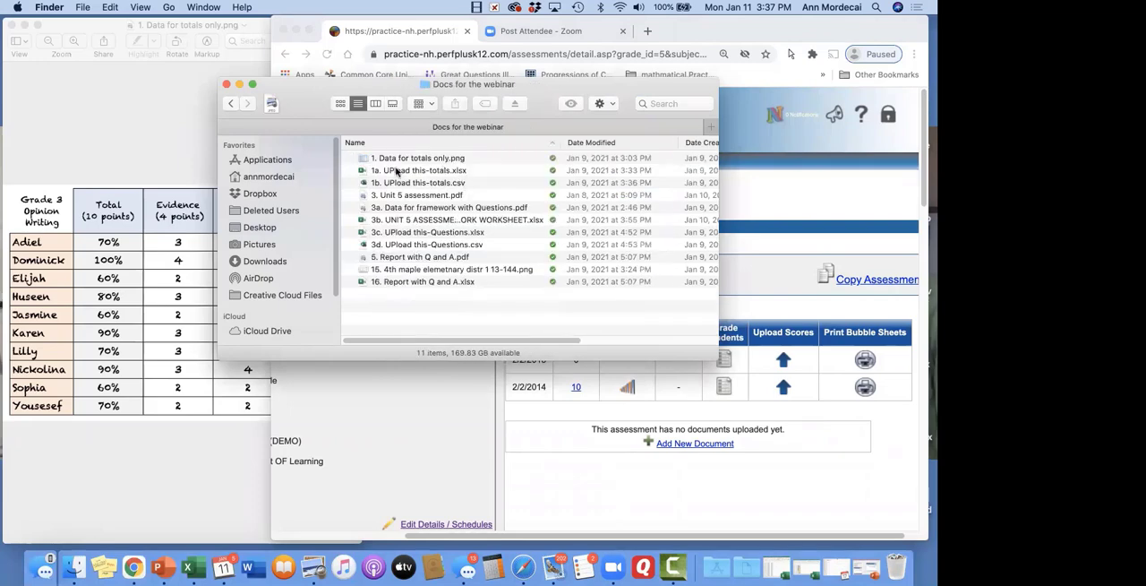
{"action": "double_click", "coordinate": [462, 171]}
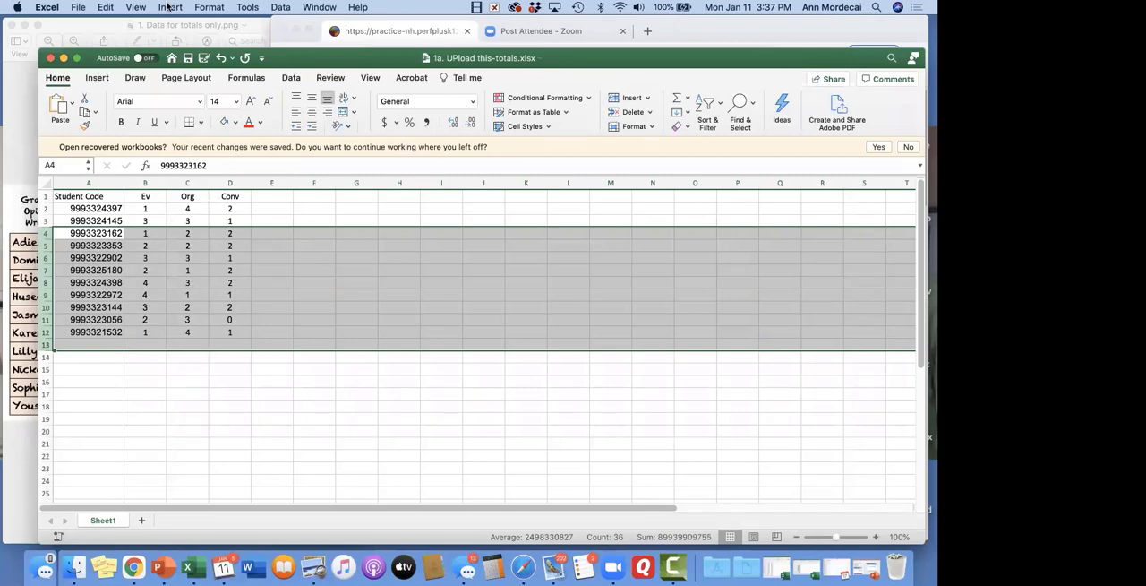
Save a copy of the totals workbook in MS-DOS Comma Separated (.csv) format in Docs for the webinar and close it
{"action": "left_click", "coordinate": [75, 7]}
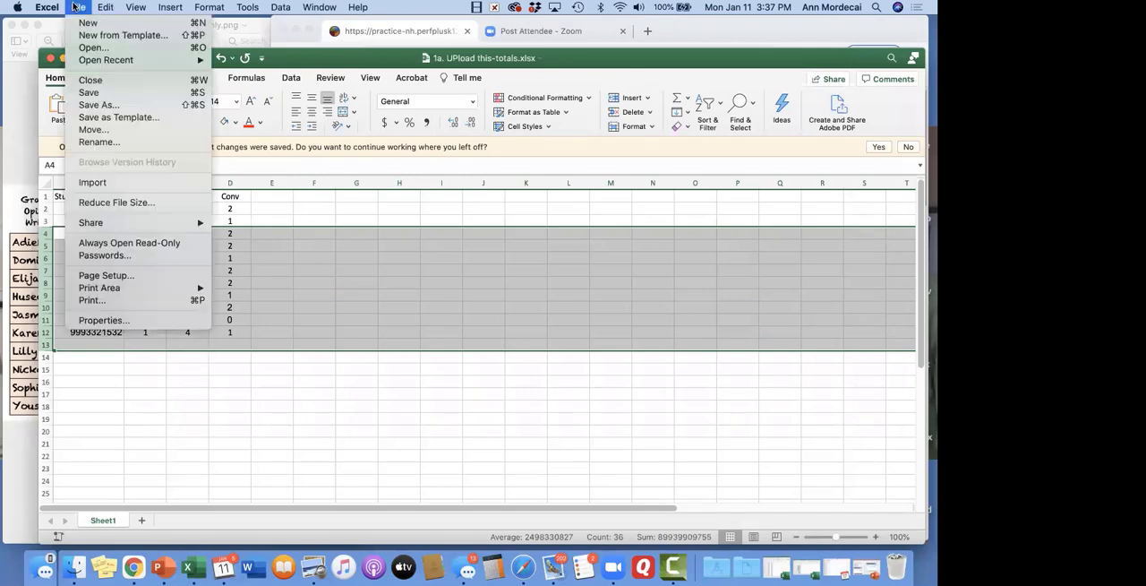
{"action": "left_click", "coordinate": [100, 109]}
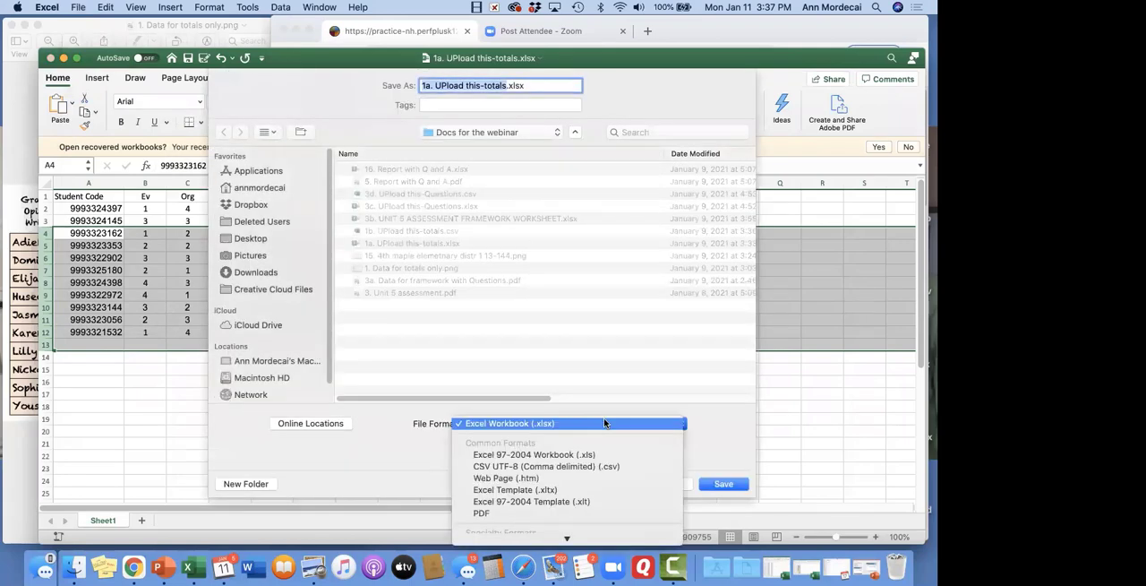
{"action": "scroll", "coordinate": [604, 422], "scroll_direction": "down", "scroll_amount": 5}
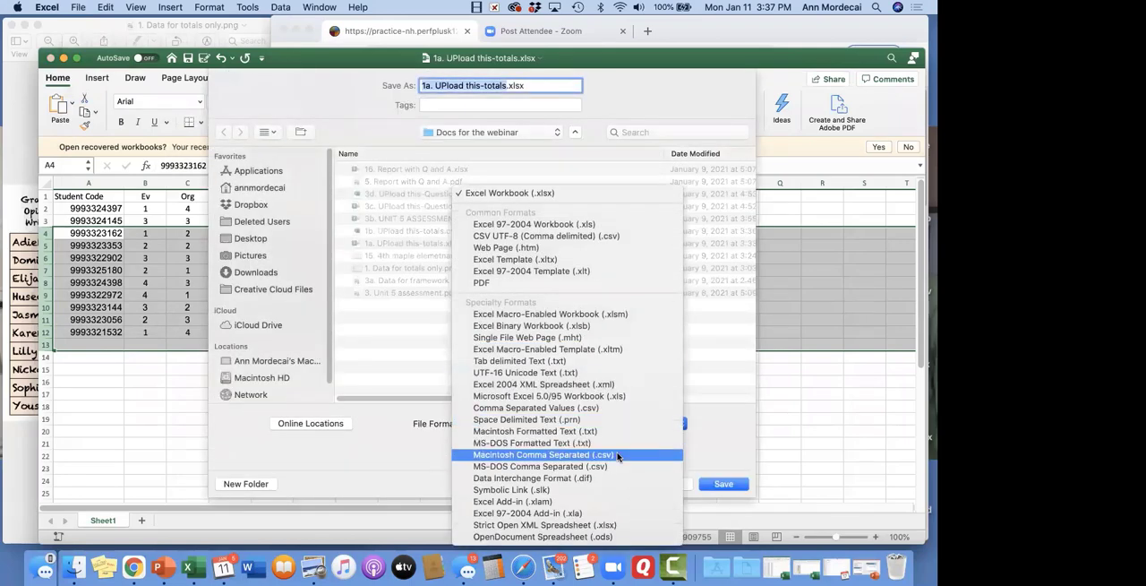
{"action": "left_click", "coordinate": [617, 454]}
{"action": "left_click", "coordinate": [611, 426]}
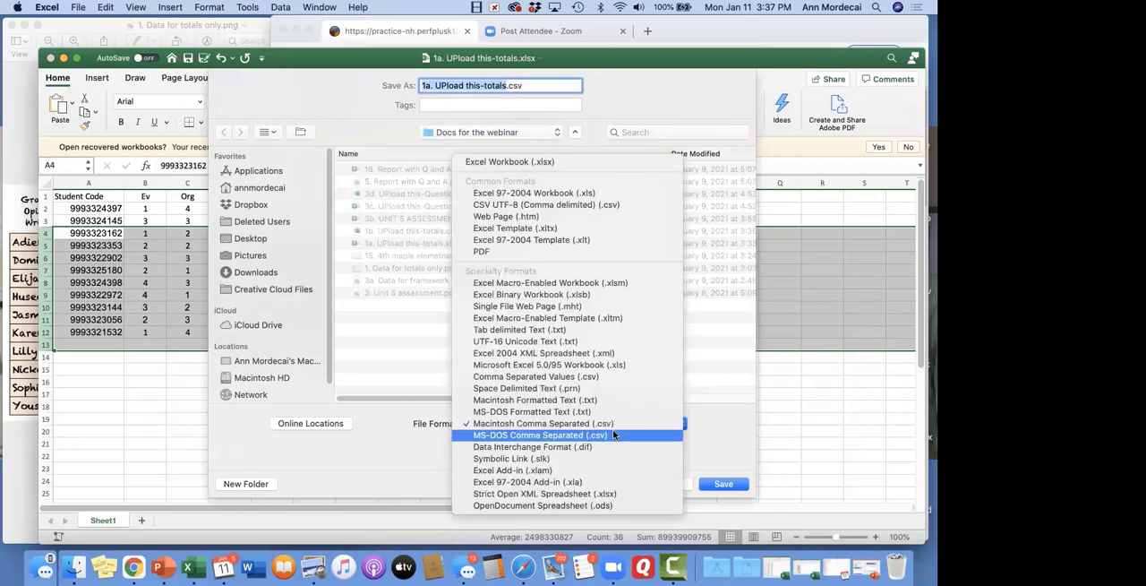
{"action": "left_click", "coordinate": [615, 434]}
{"action": "left_click", "coordinate": [725, 484]}
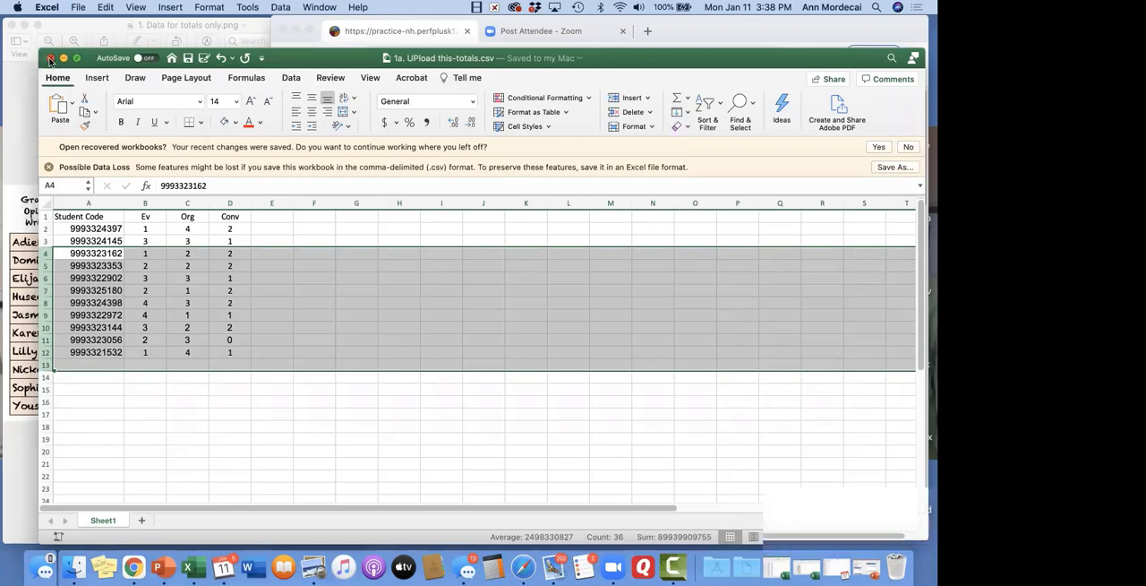
{"action": "left_click", "coordinate": [50, 57]}
Switch back to Chrome, open the score upload for the 2/2/2015 test date, and review the horizontal and vertical file formats
{"action": "left_click", "coordinate": [424, 412]}
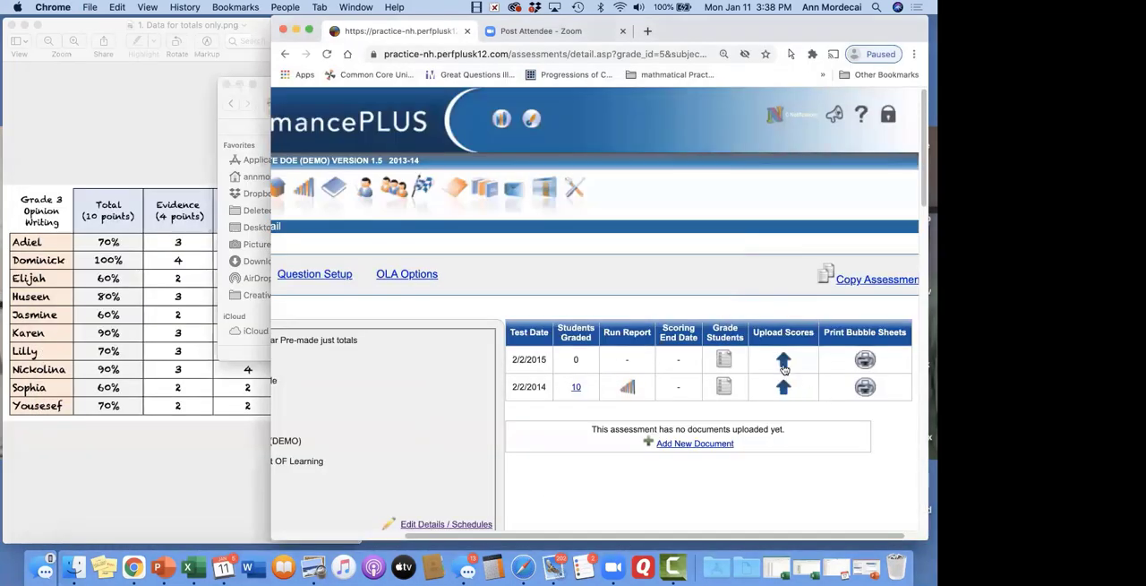
{"action": "left_click", "coordinate": [782, 360]}
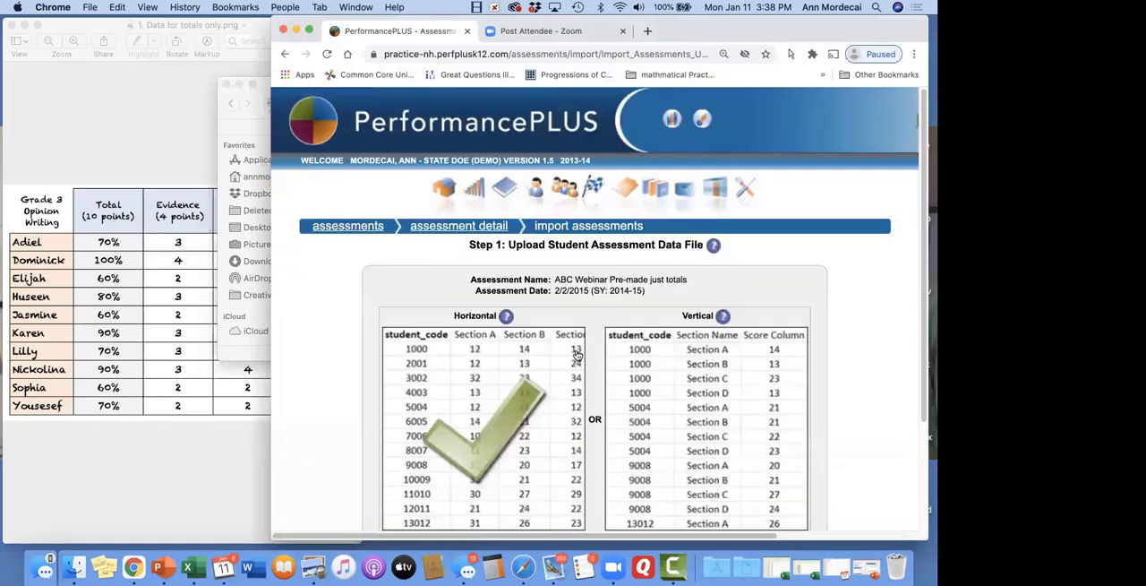
{"action": "scroll", "coordinate": [568, 350], "scroll_direction": "down", "scroll_amount": 3}
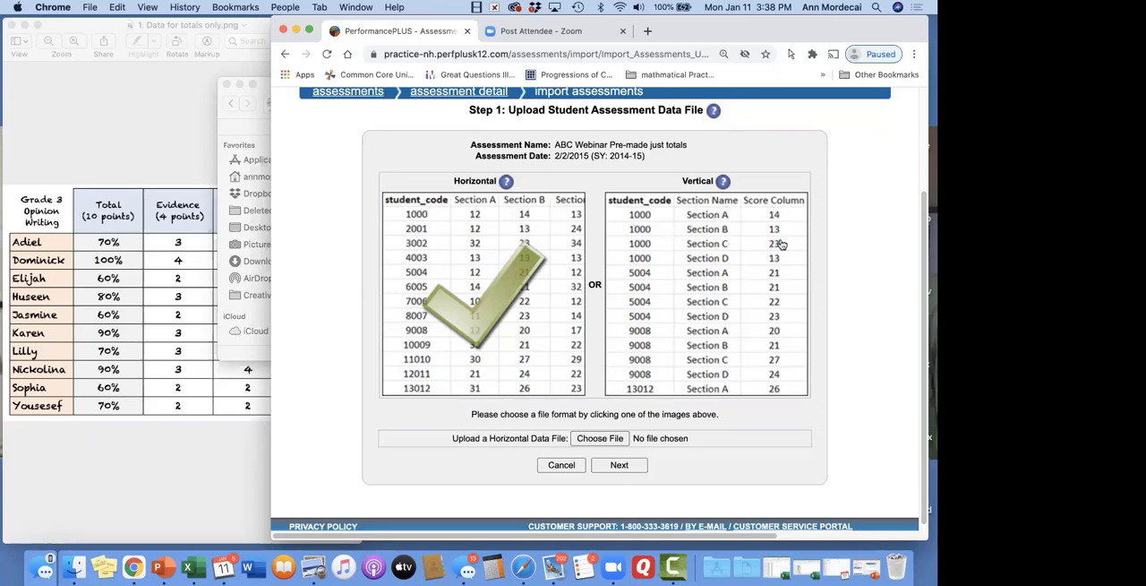
{"action": "scroll", "coordinate": [481, 270], "scroll_direction": "down", "scroll_amount": 1}
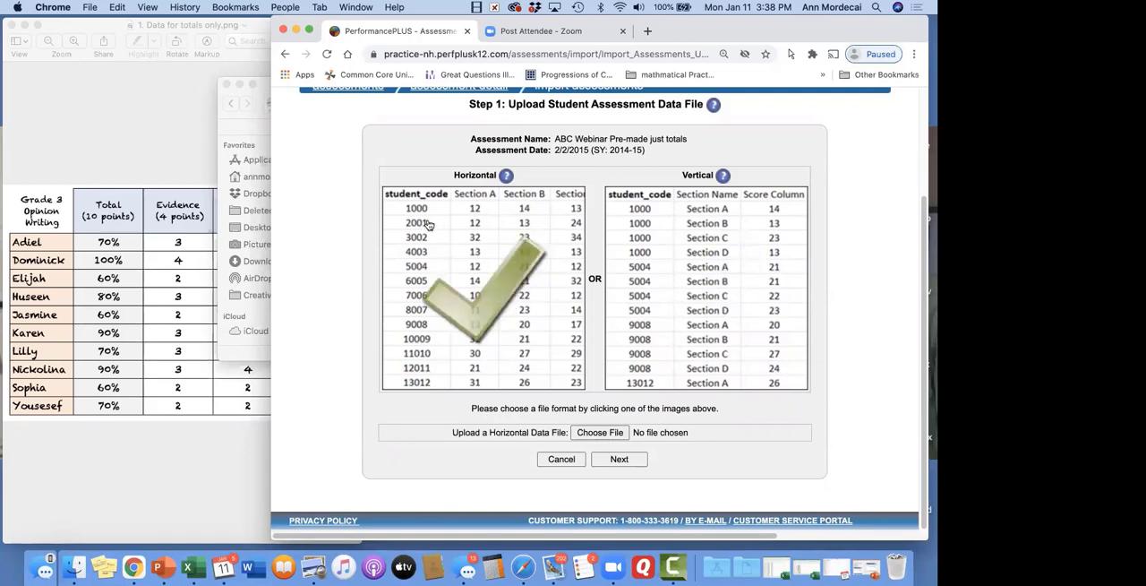
Try to upload 1a. UPload this-totals.csv as the horizontal data file
{"action": "left_click", "coordinate": [613, 433]}
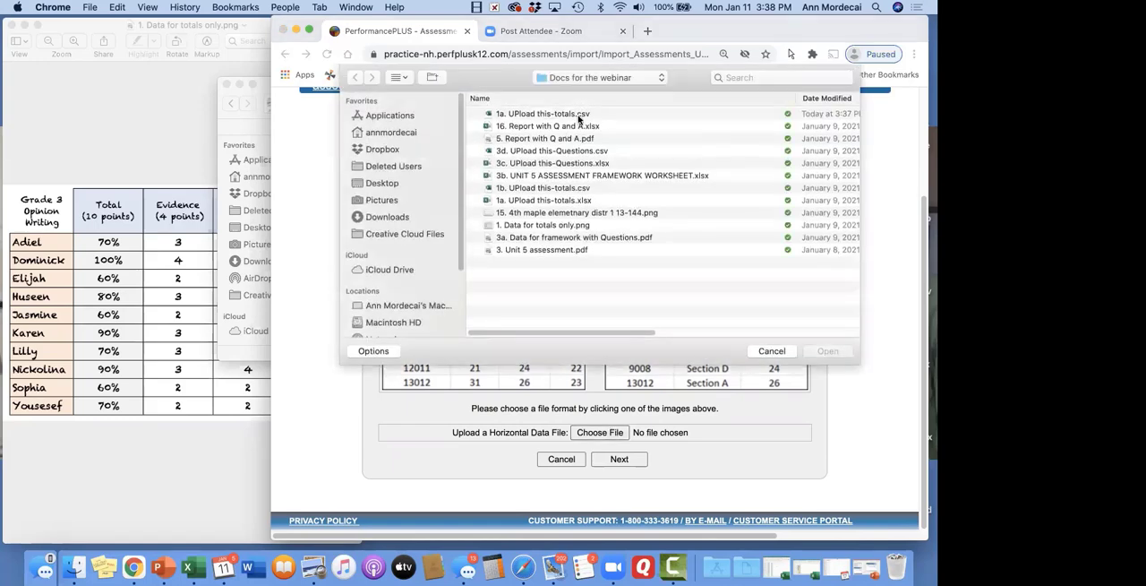
{"action": "double_click", "coordinate": [580, 115]}
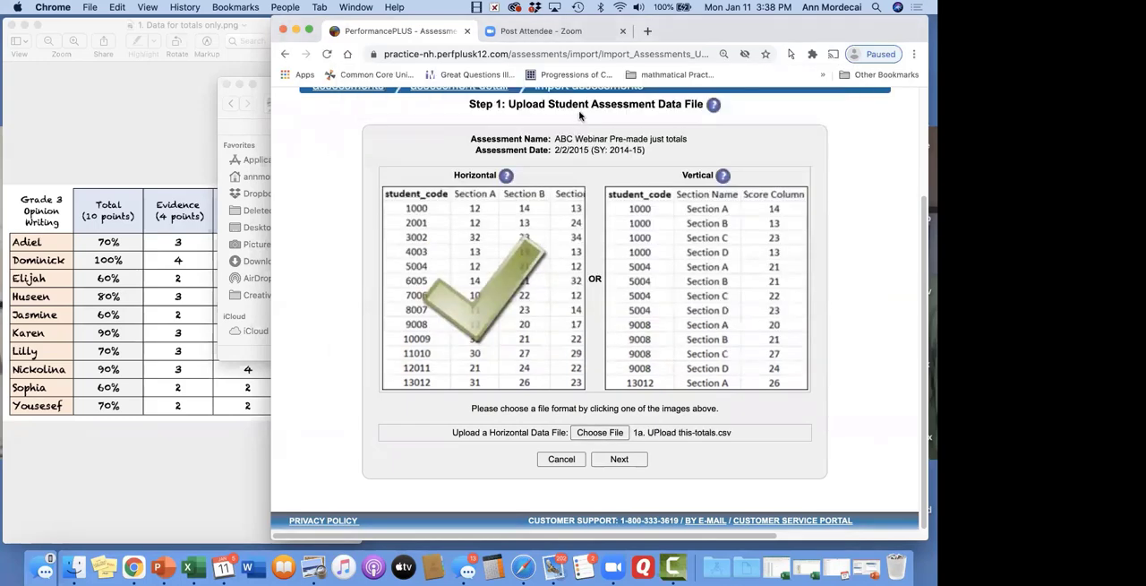
{"action": "left_click", "coordinate": [619, 458]}
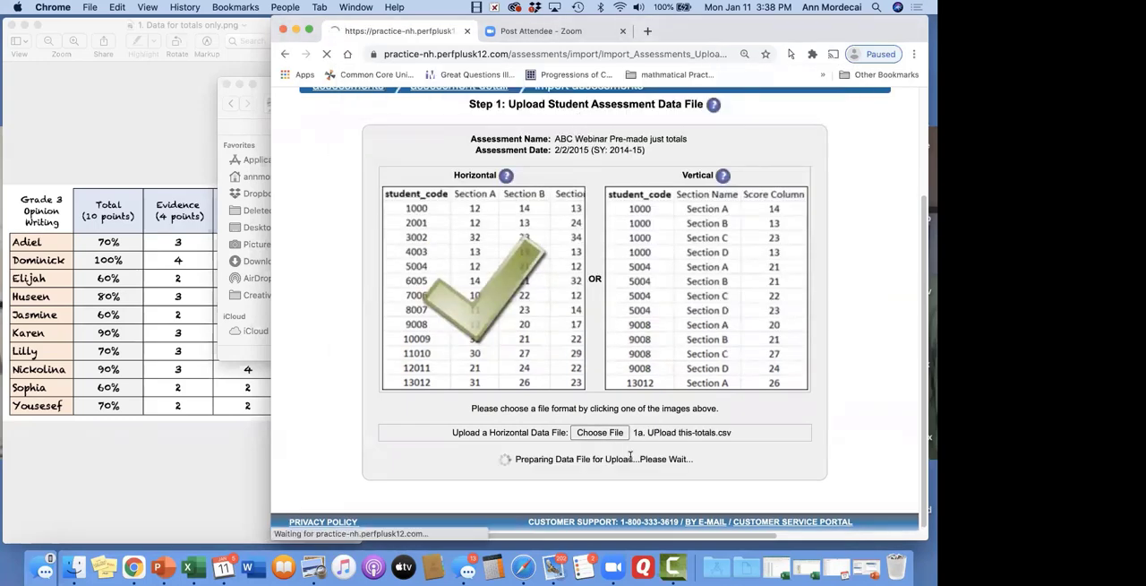
Upload 1b. UPload this-totals.csv from Docs for the webinar as the horizontal data file and continue to the column mapping
{"action": "scroll", "coordinate": [630, 456], "scroll_direction": "down", "scroll_amount": 8}
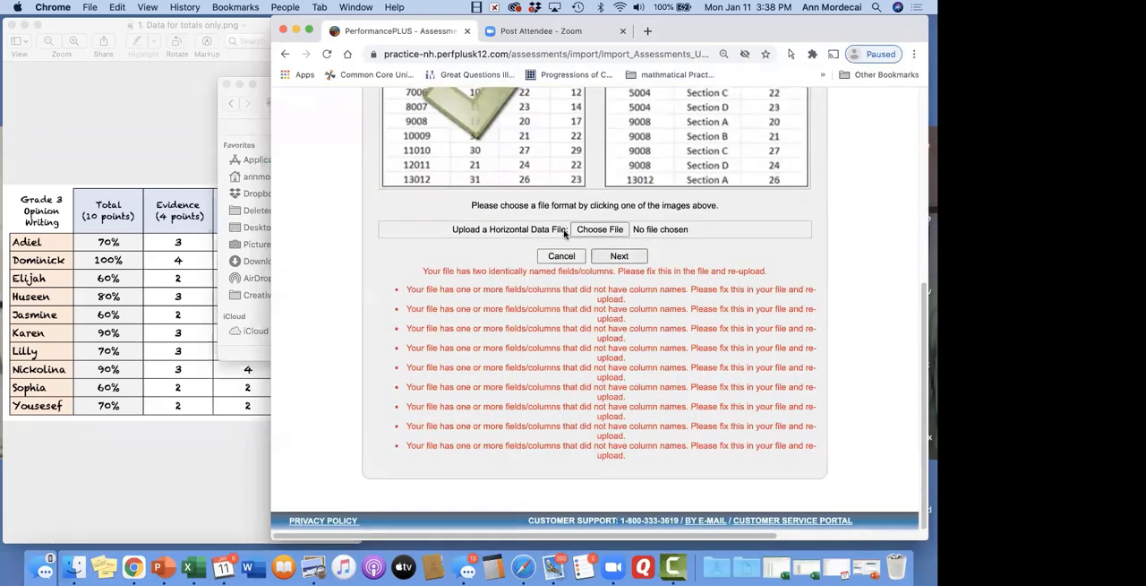
{"action": "left_click", "coordinate": [596, 229]}
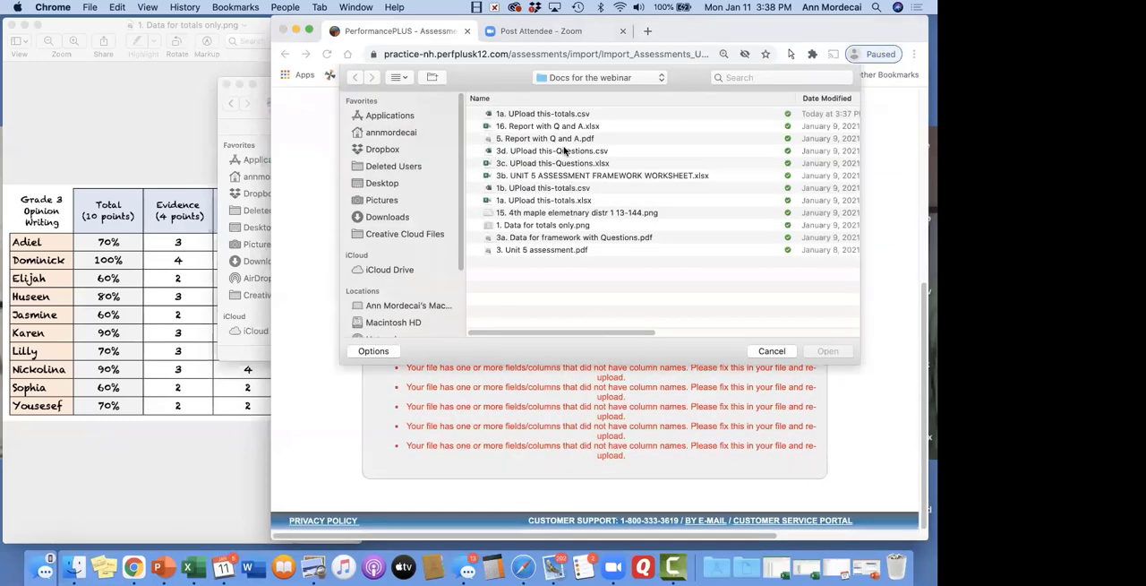
{"action": "left_click", "coordinate": [590, 152]}
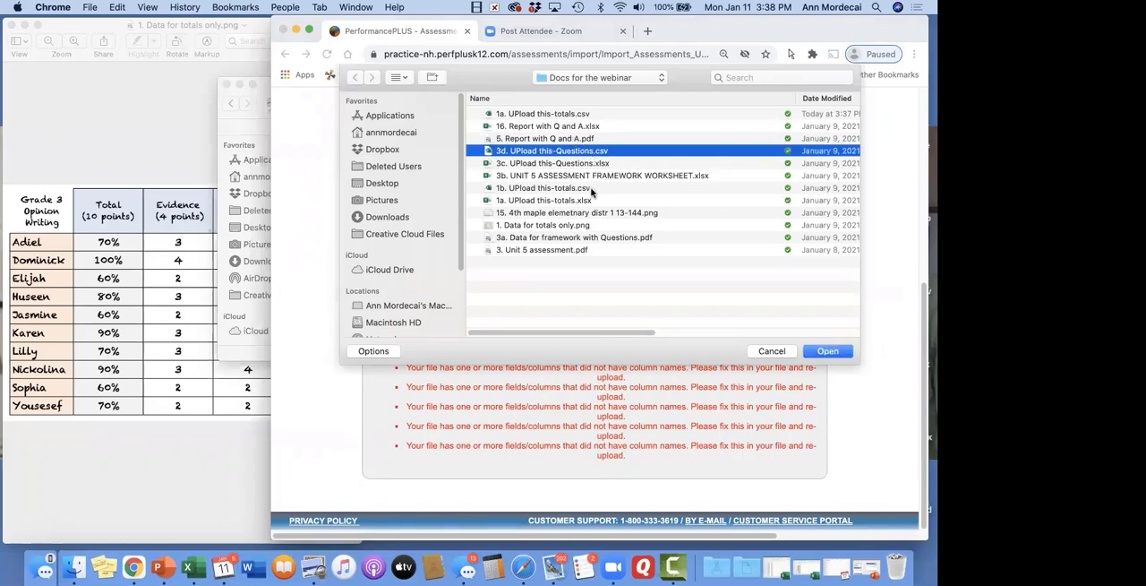
{"action": "double_click", "coordinate": [591, 189]}
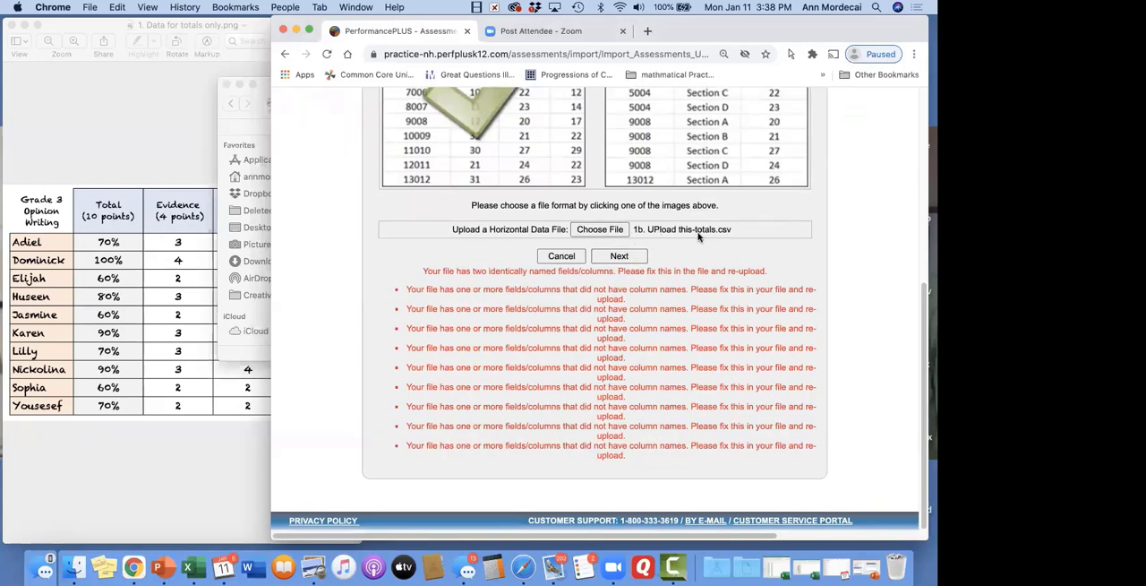
{"action": "left_click", "coordinate": [627, 256]}
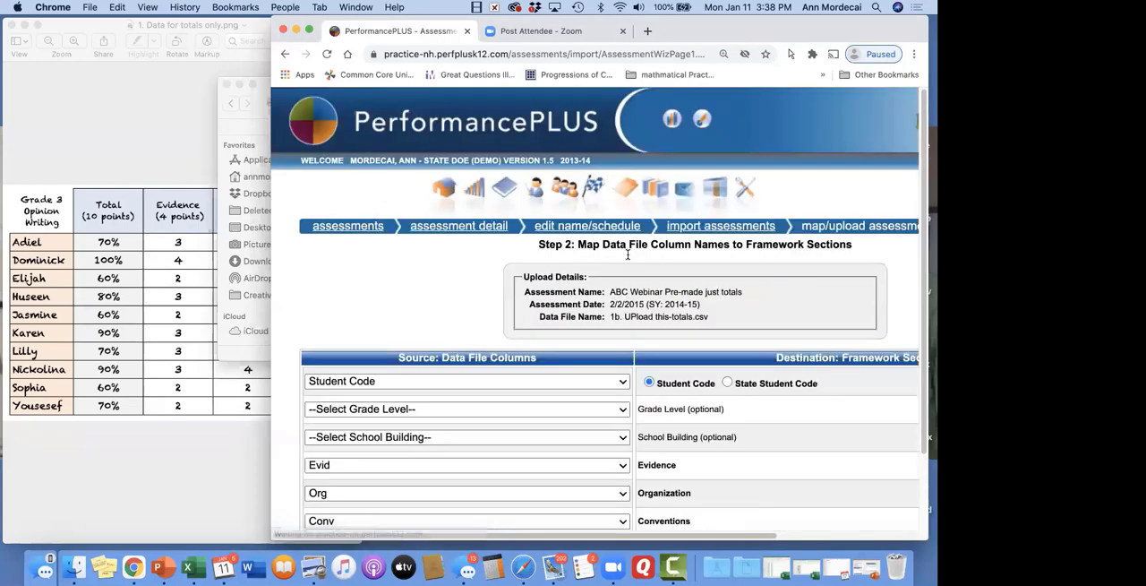
{"action": "scroll", "coordinate": [627, 254], "scroll_direction": "down", "scroll_amount": 3}
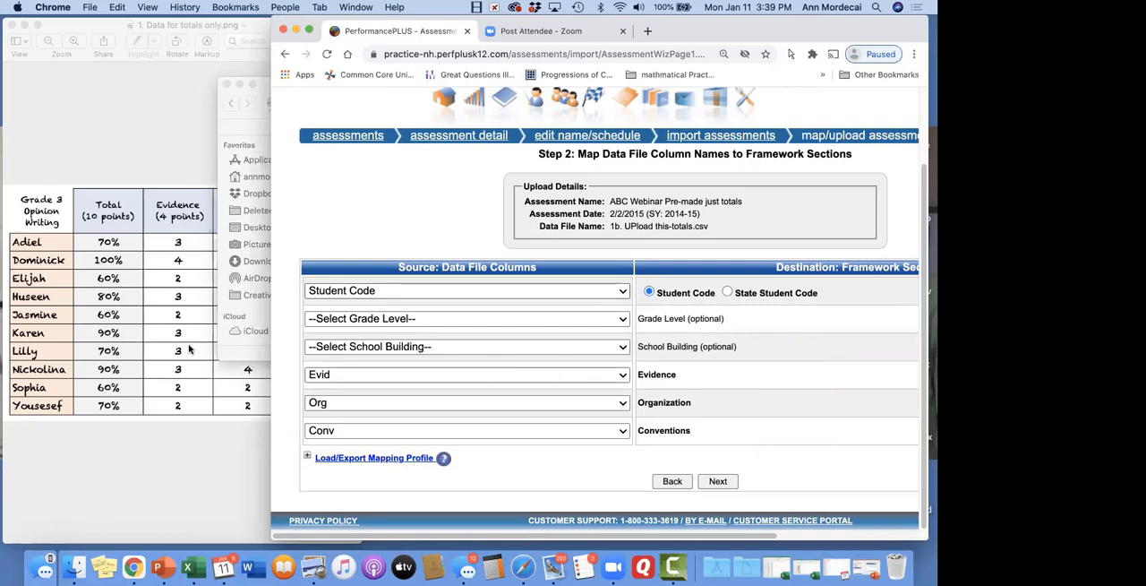
Open 1a. UPload this-totals.xlsx, check its Student Code and Ev headers beside the column mapping page, and close the workbook
{"action": "left_click_drag", "start_coordinate": [257, 87], "coordinate": [39, 123]}
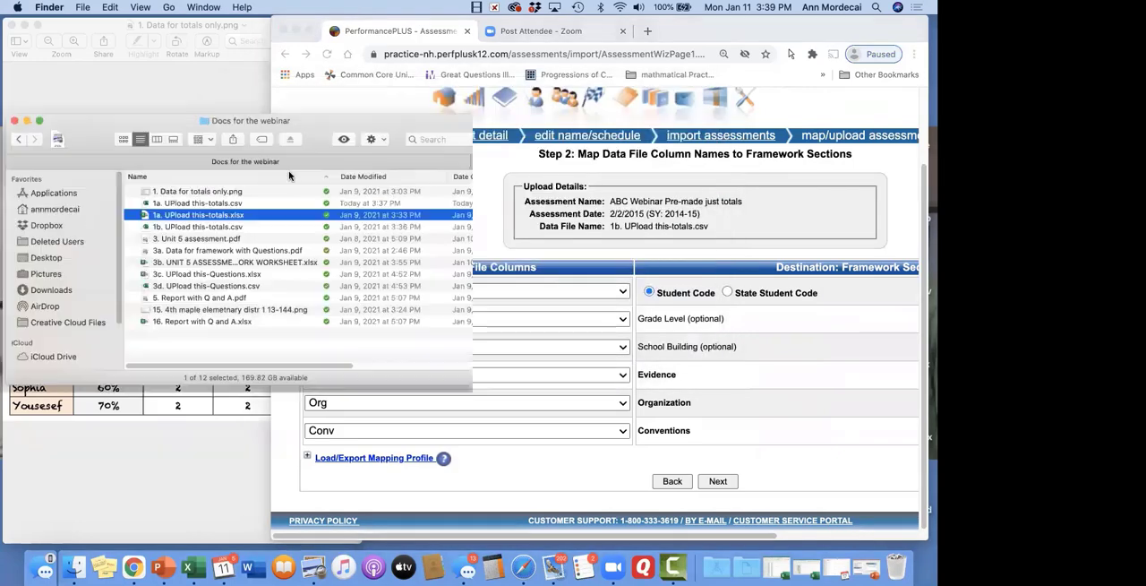
{"action": "double_click", "coordinate": [239, 220]}
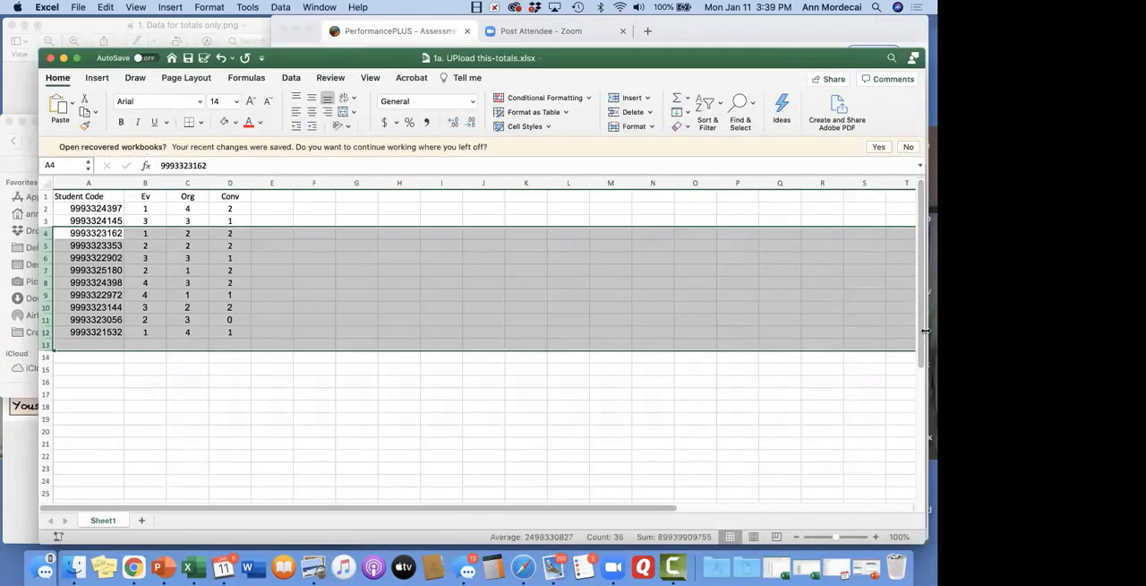
{"action": "left_click_drag", "start_coordinate": [923, 332], "coordinate": [362, 332]}
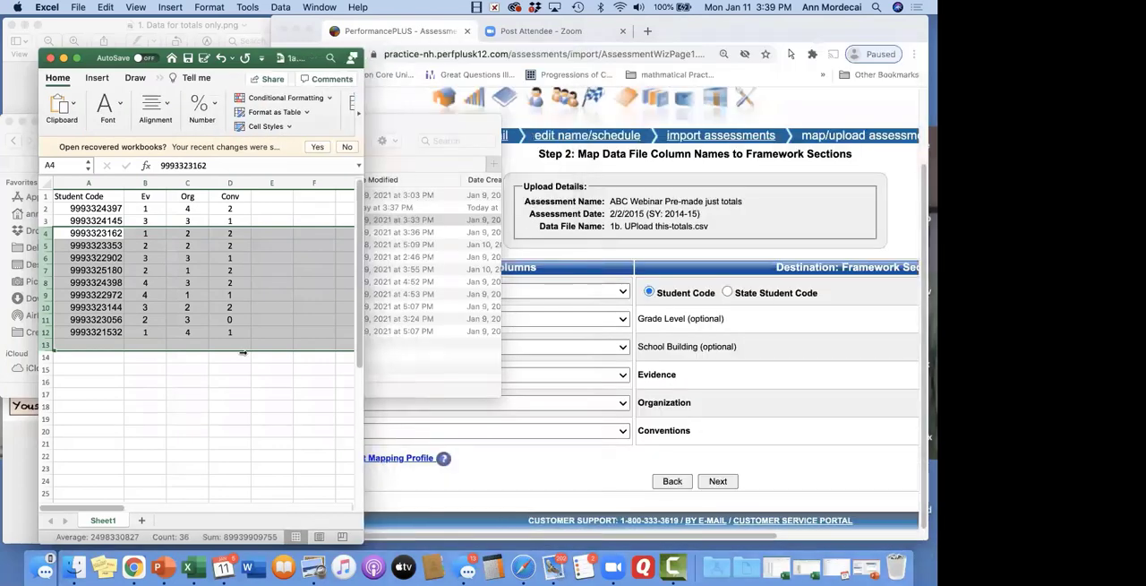
{"action": "left_click", "coordinate": [96, 196]}
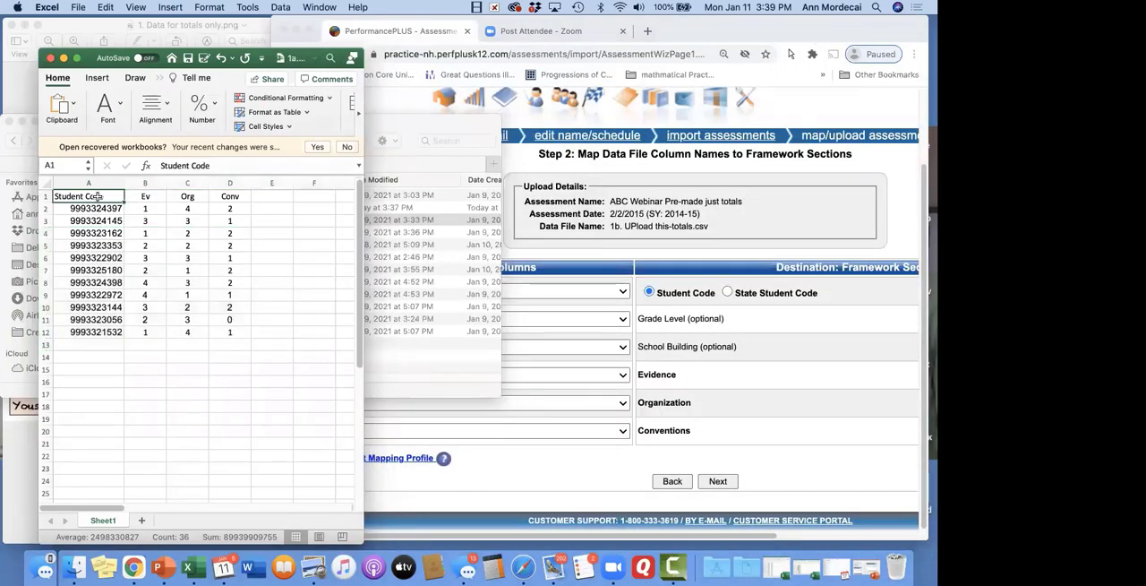
{"action": "left_click", "coordinate": [153, 196]}
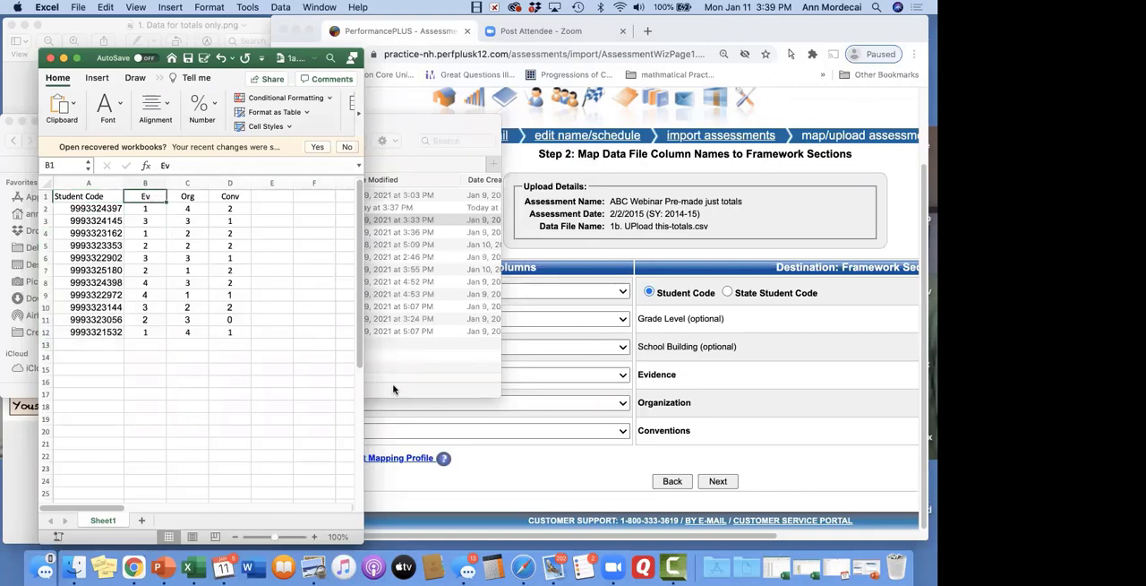
{"action": "left_click", "coordinate": [524, 469]}
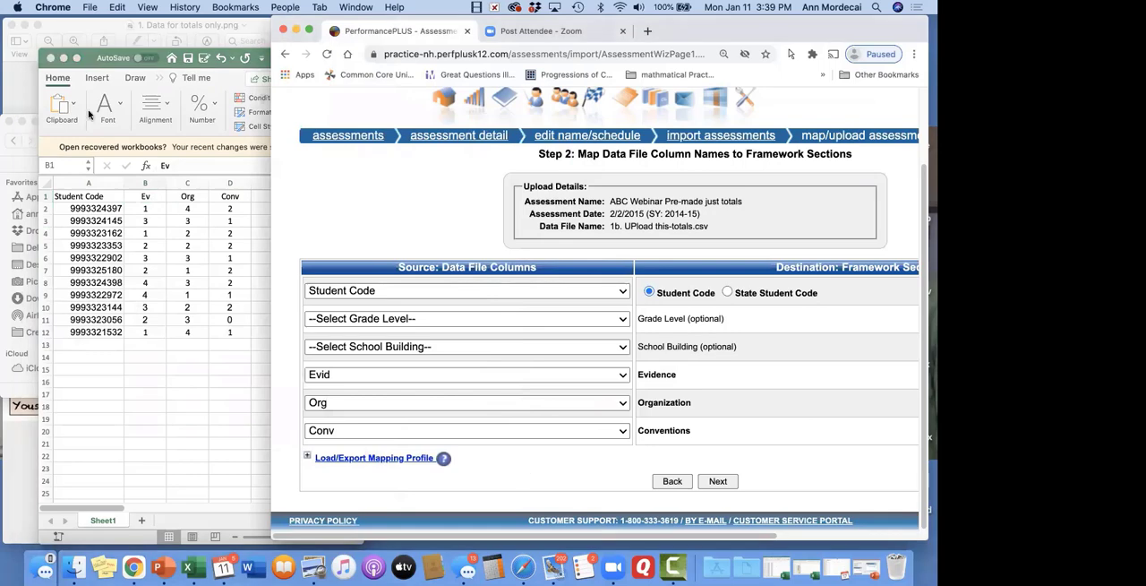
{"action": "left_click", "coordinate": [57, 59]}
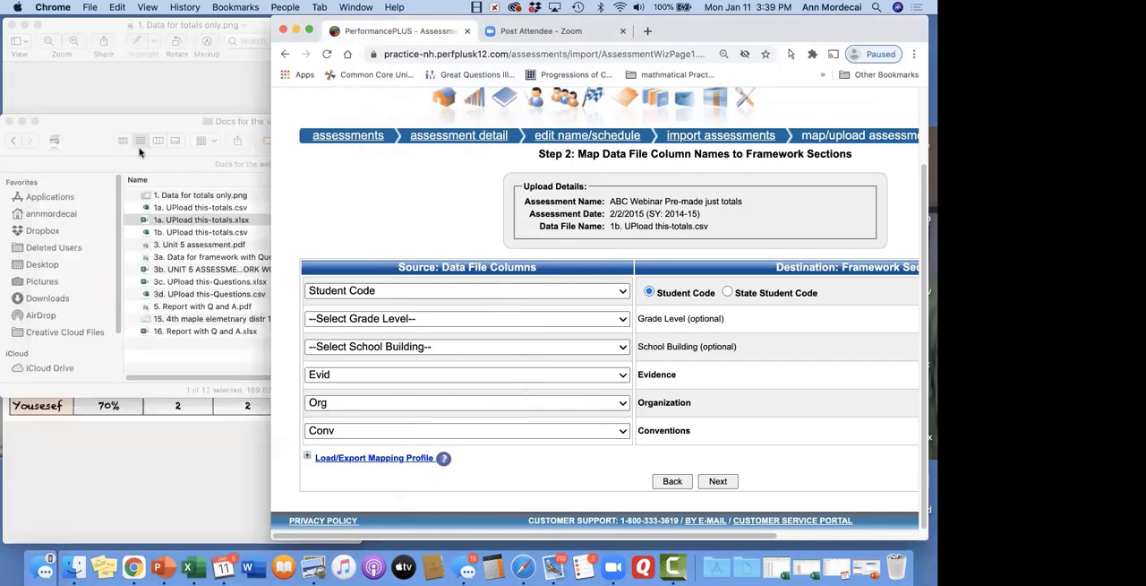
Open 1a. UPload this-totals.csv from Docs for the webinar, check its column headers, and close it
{"action": "left_click", "coordinate": [242, 208]}
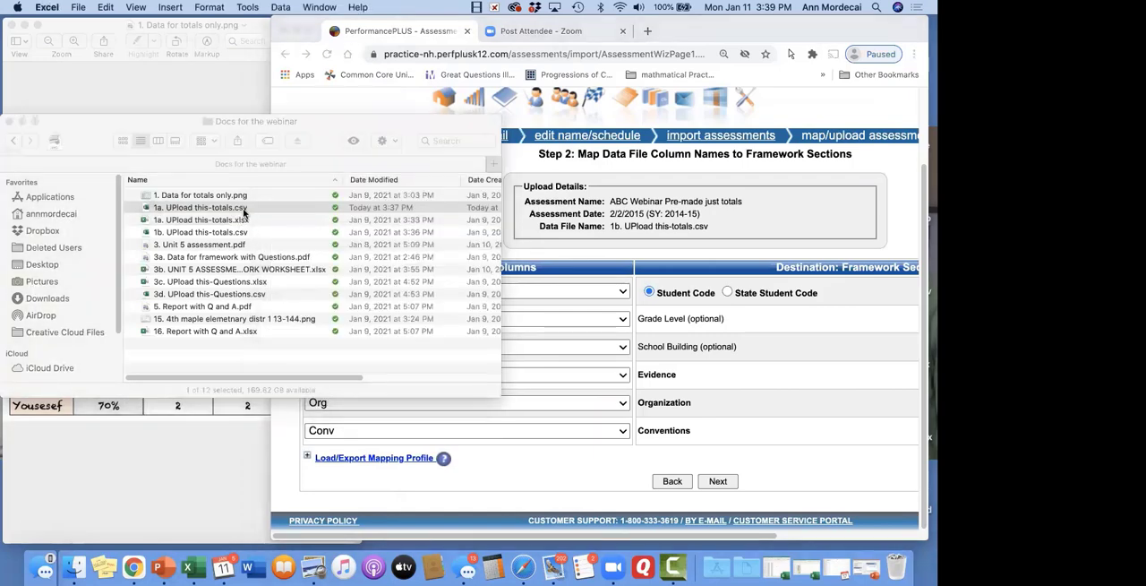
{"action": "double_click", "coordinate": [243, 210]}
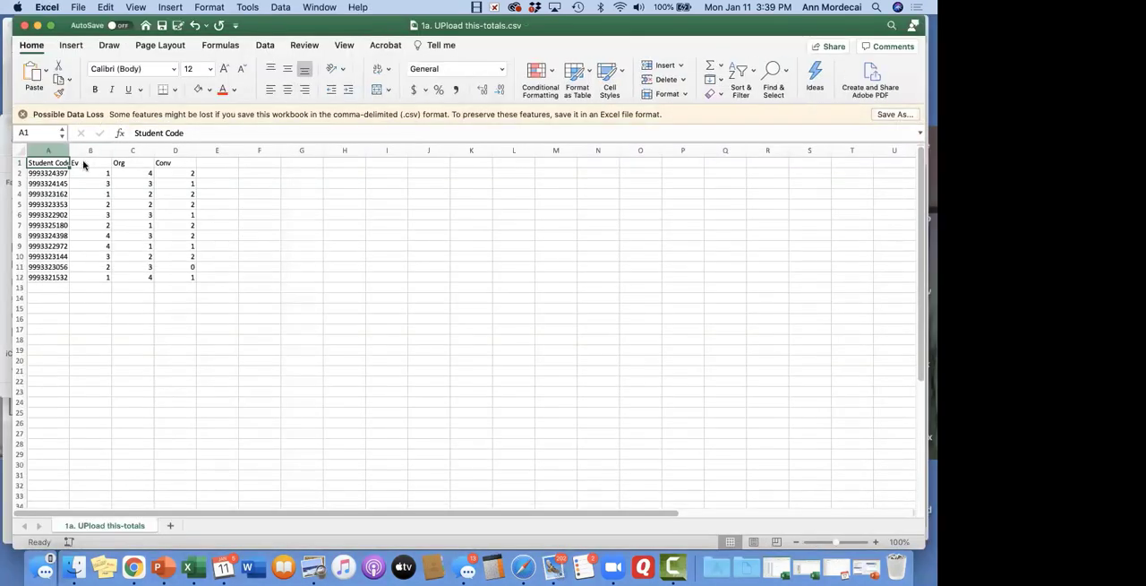
{"action": "left_click", "coordinate": [25, 26]}
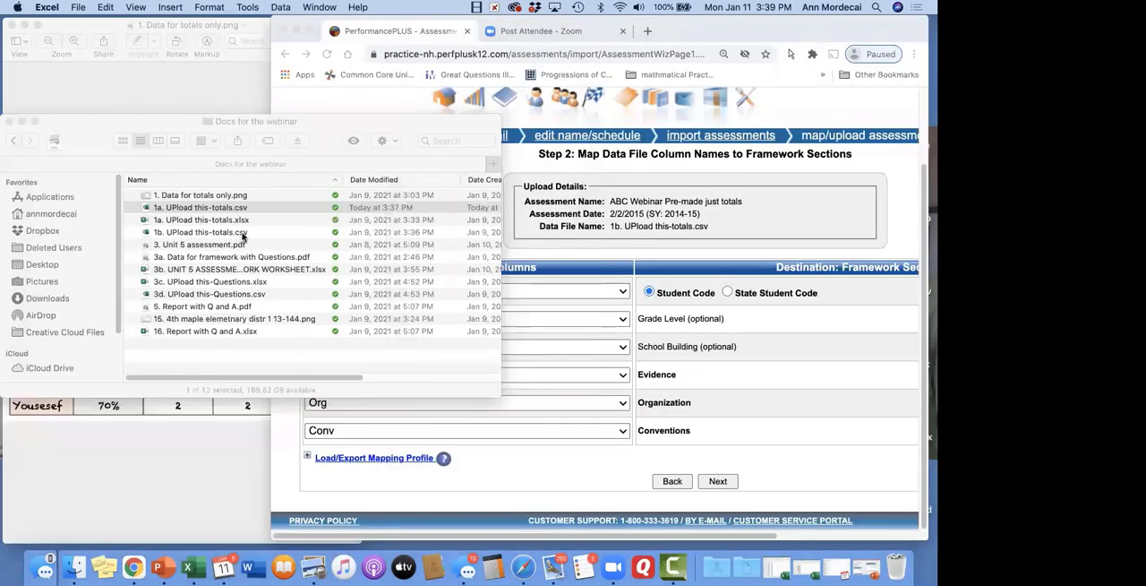
Open 1b. UPload this-totals.csv beside the mapping page, enlarge the sheet, and widen column A to show the full student codes
{"action": "left_click", "coordinate": [242, 233]}
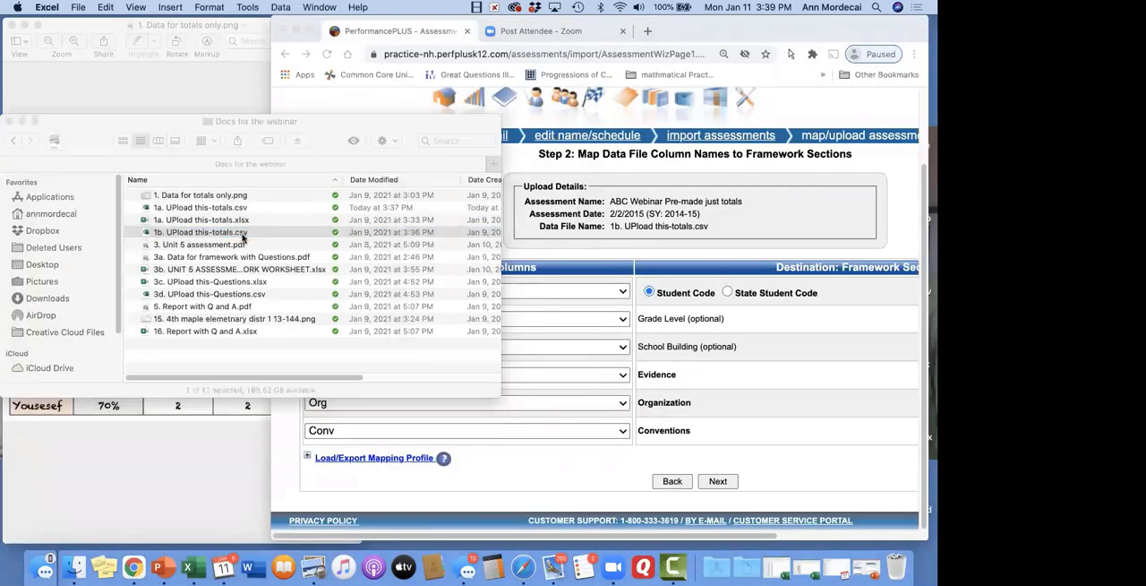
{"action": "double_click", "coordinate": [242, 232]}
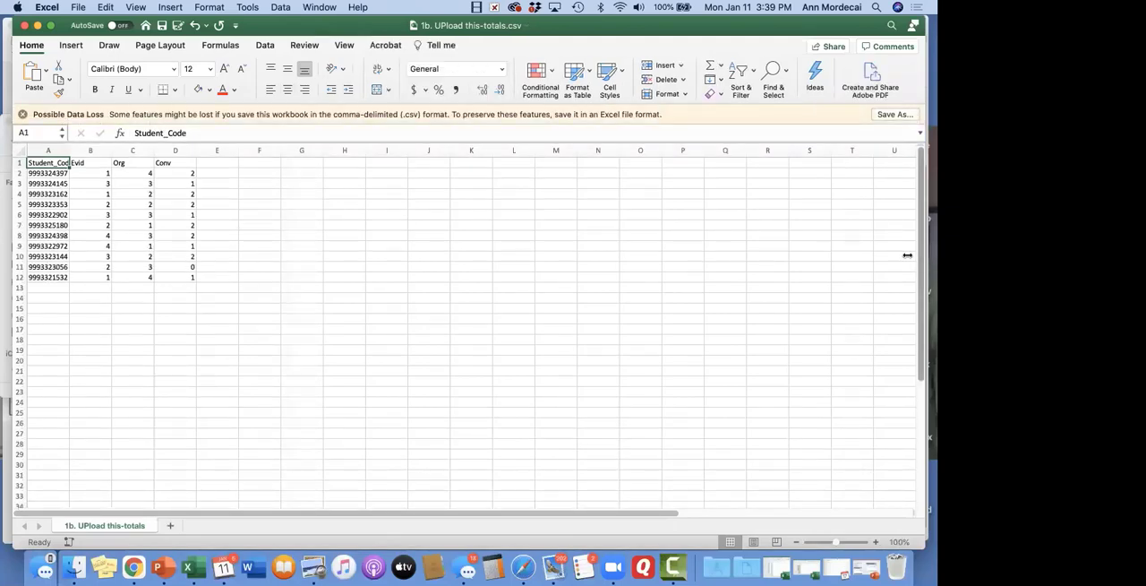
{"action": "left_click_drag", "start_coordinate": [430, 268], "coordinate": [213, 374]}
{"action": "scroll", "coordinate": [213, 373], "scroll_direction": "up", "scroll_amount": 5}
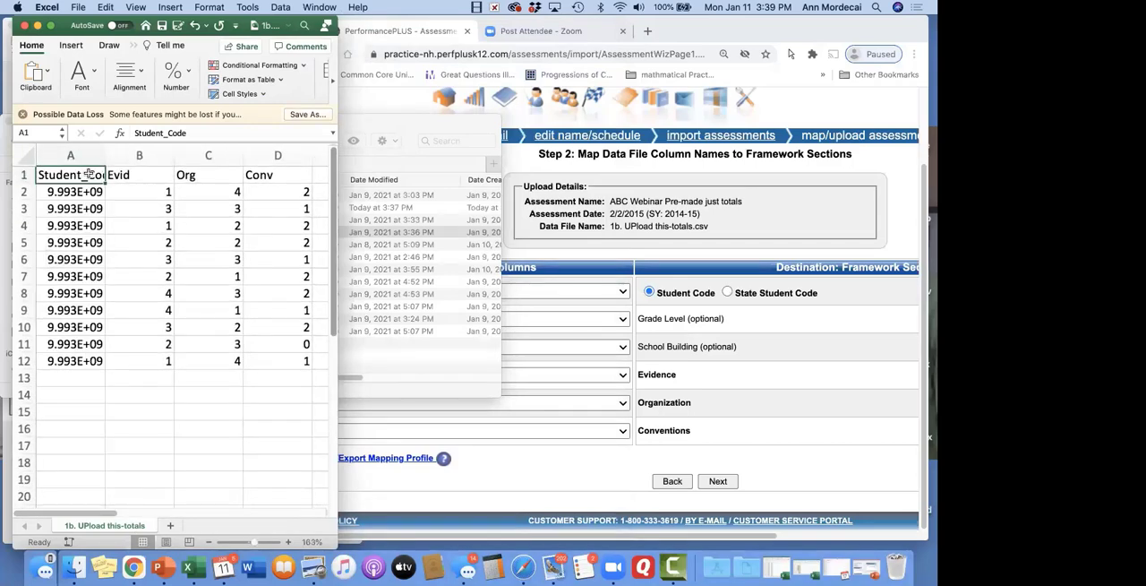
{"action": "left_click_drag", "start_coordinate": [104, 155], "coordinate": [120, 156]}
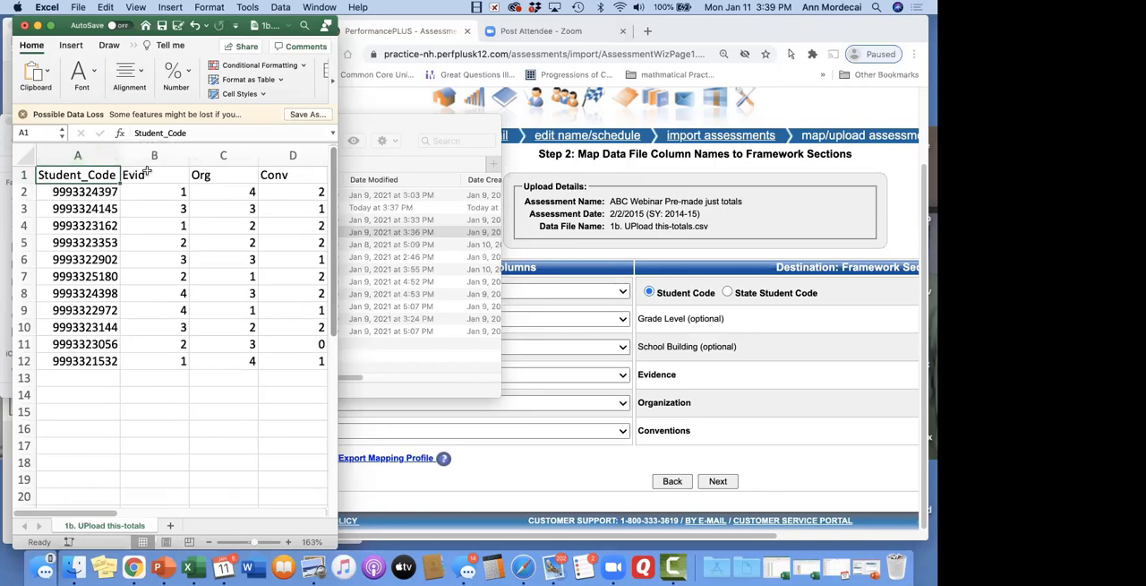
Back in Chrome, accept the Student Code, Evid, Org and Conv mapping without filters and advance to Review Errors and Upload Scores
{"action": "left_click", "coordinate": [743, 389]}
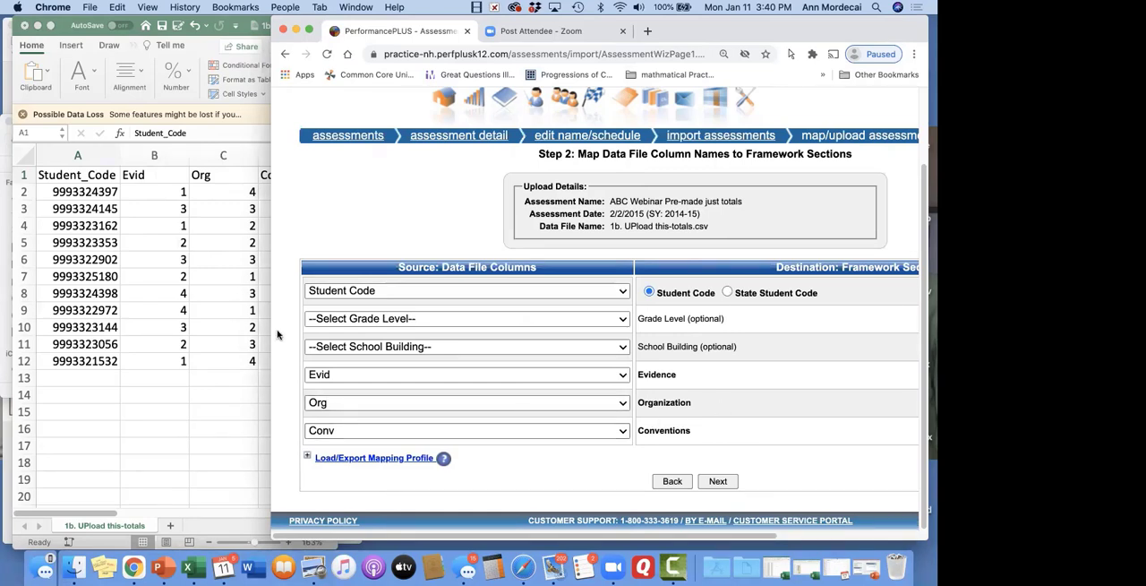
{"action": "left_click_drag", "start_coordinate": [295, 330], "coordinate": [363, 330]}
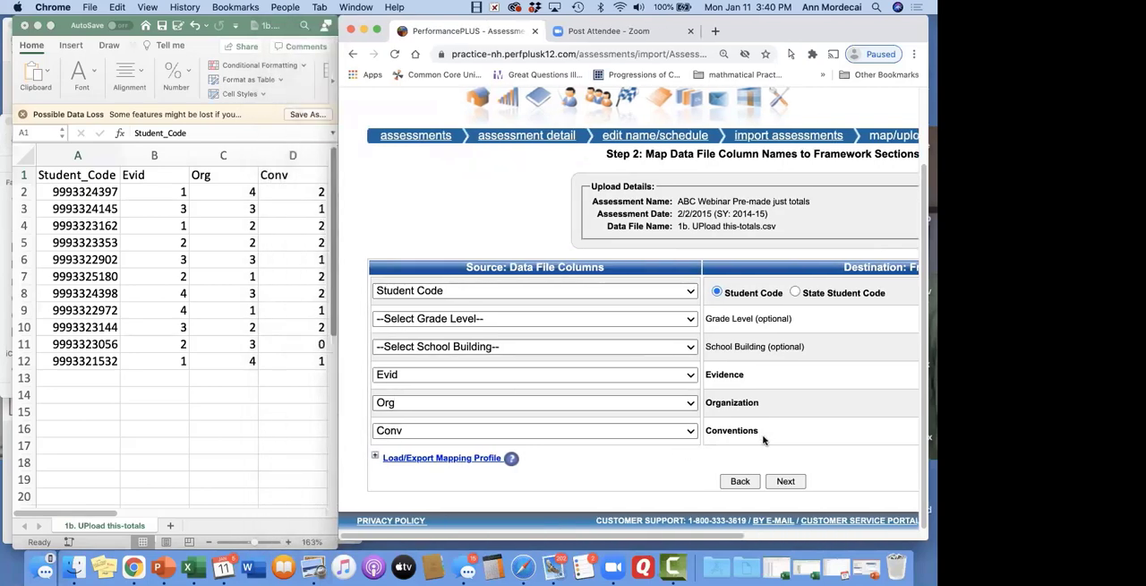
{"action": "left_click", "coordinate": [785, 481]}
{"action": "scroll", "coordinate": [517, 284], "scroll_direction": "down", "scroll_amount": 5}
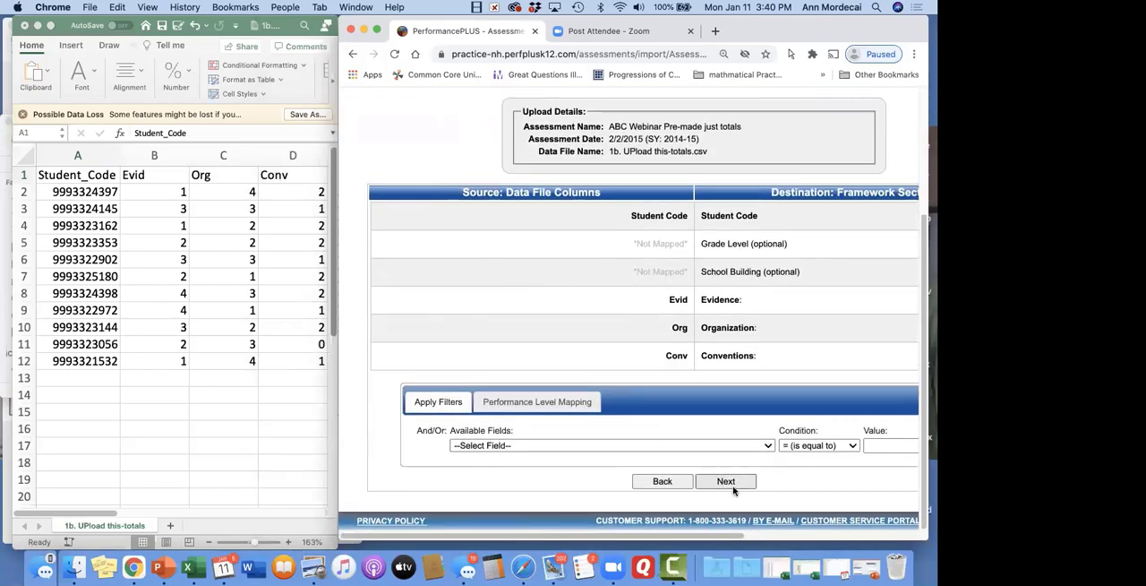
{"action": "left_click", "coordinate": [732, 486]}
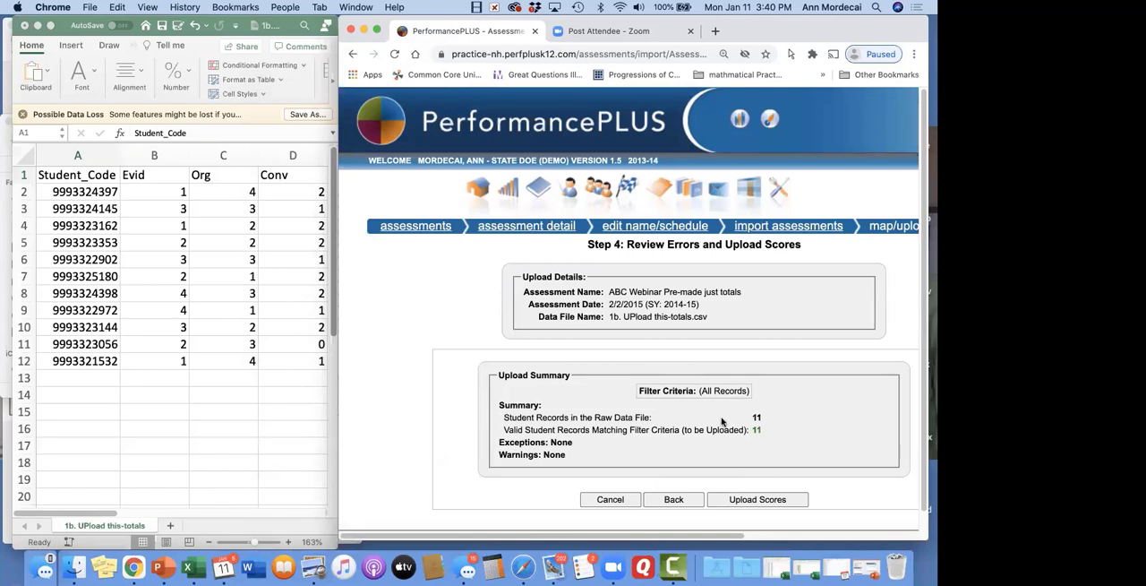
Leave the upload for the Assessment Detail page and open the list of students graded for the 2/2/2014 test date
{"action": "left_click", "coordinate": [540, 229]}
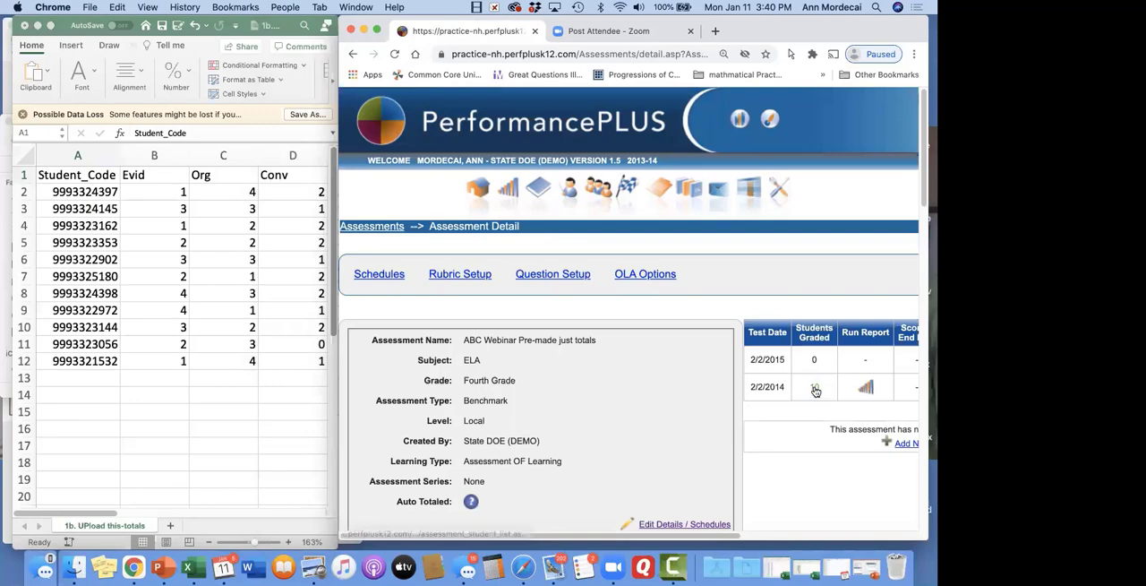
{"action": "scroll", "coordinate": [640, 445], "scroll_direction": "right", "scroll_amount": 3}
{"action": "scroll", "coordinate": [639, 445], "scroll_direction": "left", "scroll_amount": 3}
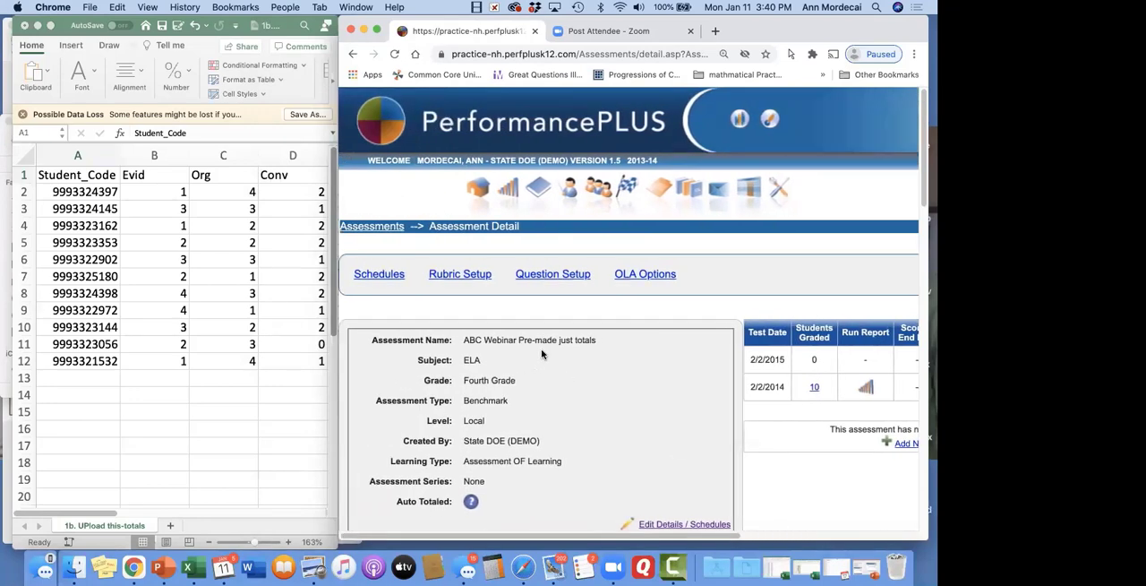
{"action": "scroll", "coordinate": [540, 354], "scroll_direction": "right", "scroll_amount": 3}
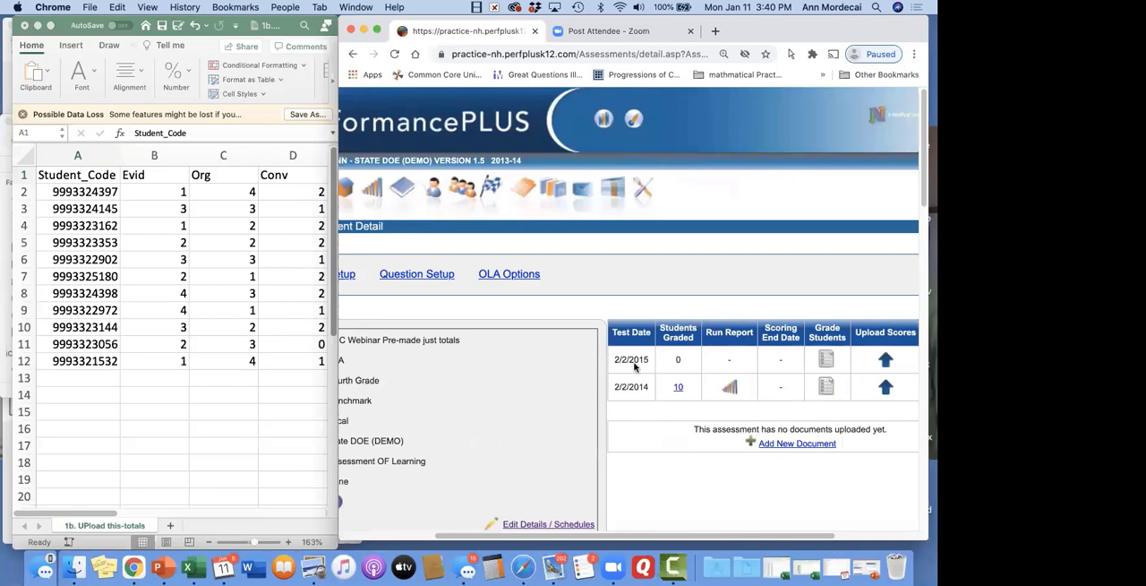
{"action": "left_click", "coordinate": [680, 388]}
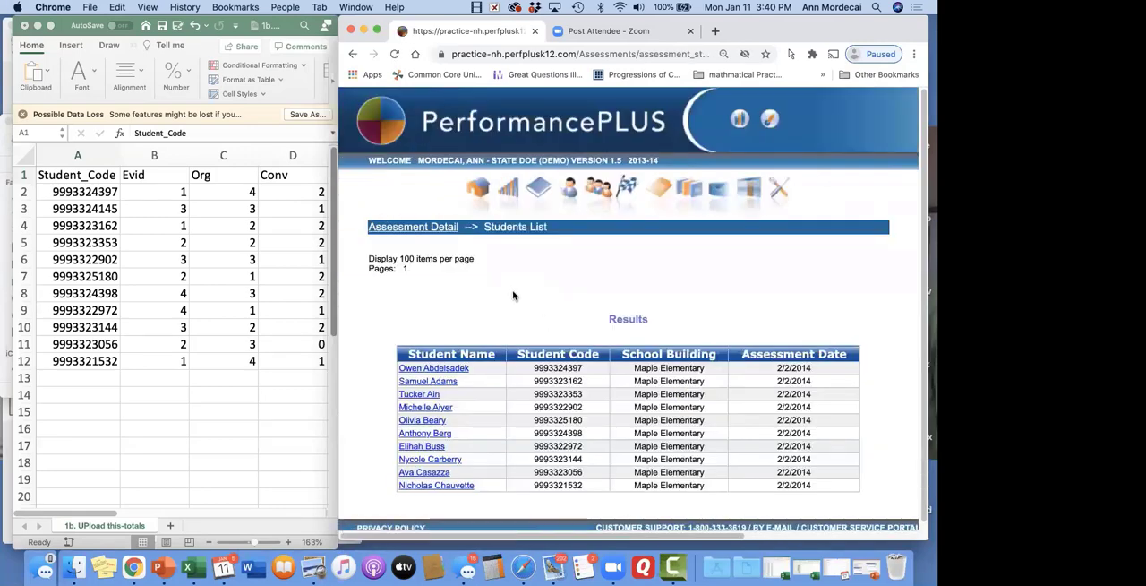
Open the first listed student's detail page, widen the browser window, and review the student's Assessments table
{"action": "left_click", "coordinate": [458, 370]}
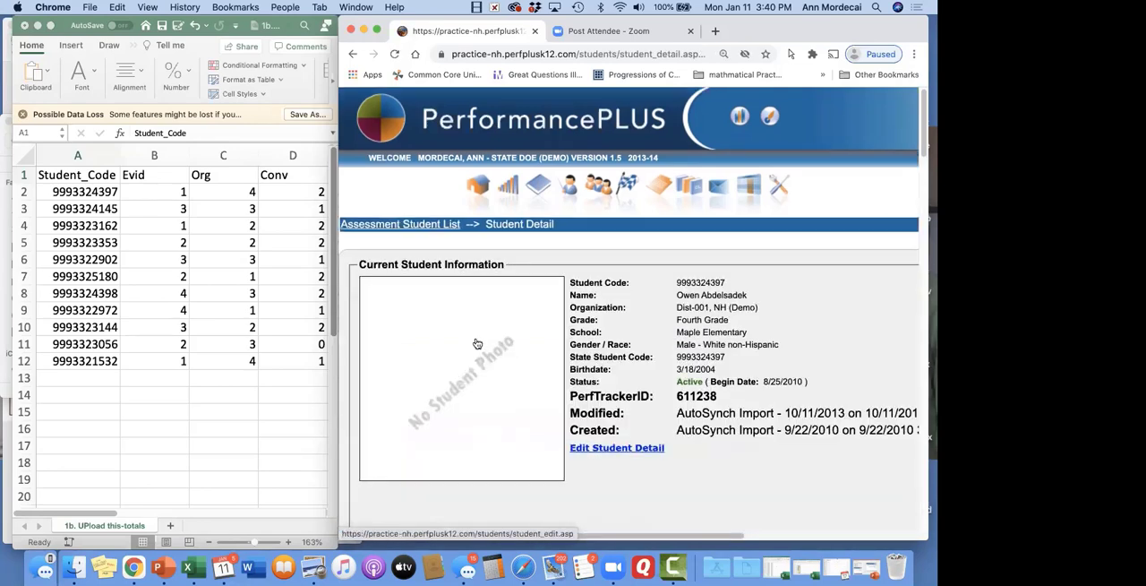
{"action": "scroll", "coordinate": [476, 343], "scroll_direction": "down", "scroll_amount": 1}
{"action": "scroll", "coordinate": [476, 343], "scroll_direction": "down", "scroll_amount": 1}
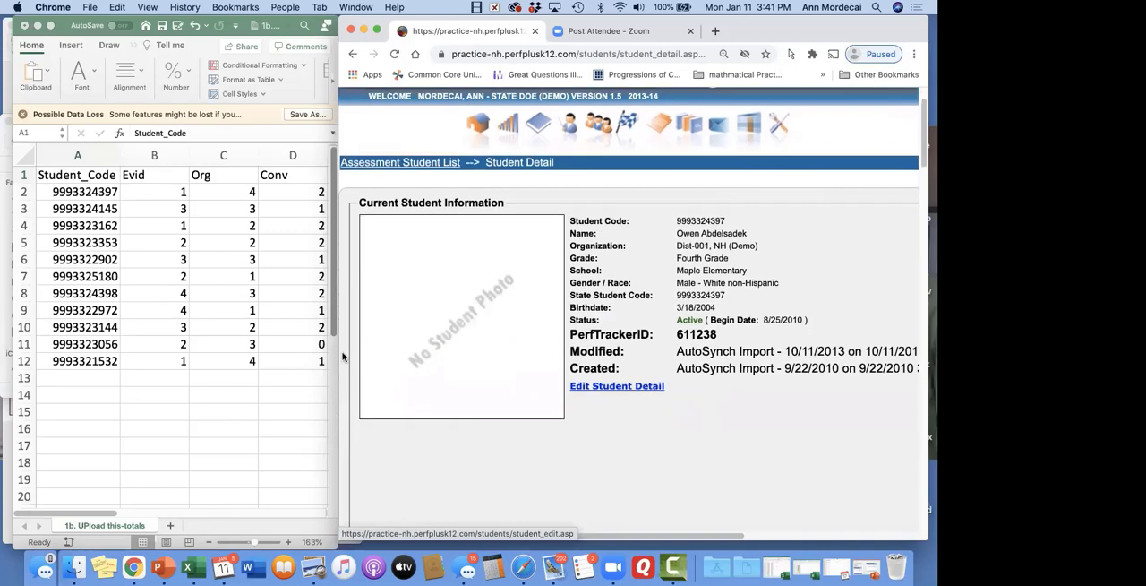
{"action": "left_click_drag", "start_coordinate": [338, 352], "coordinate": [15, 352]}
{"action": "scroll", "coordinate": [419, 356], "scroll_direction": "down", "scroll_amount": 5}
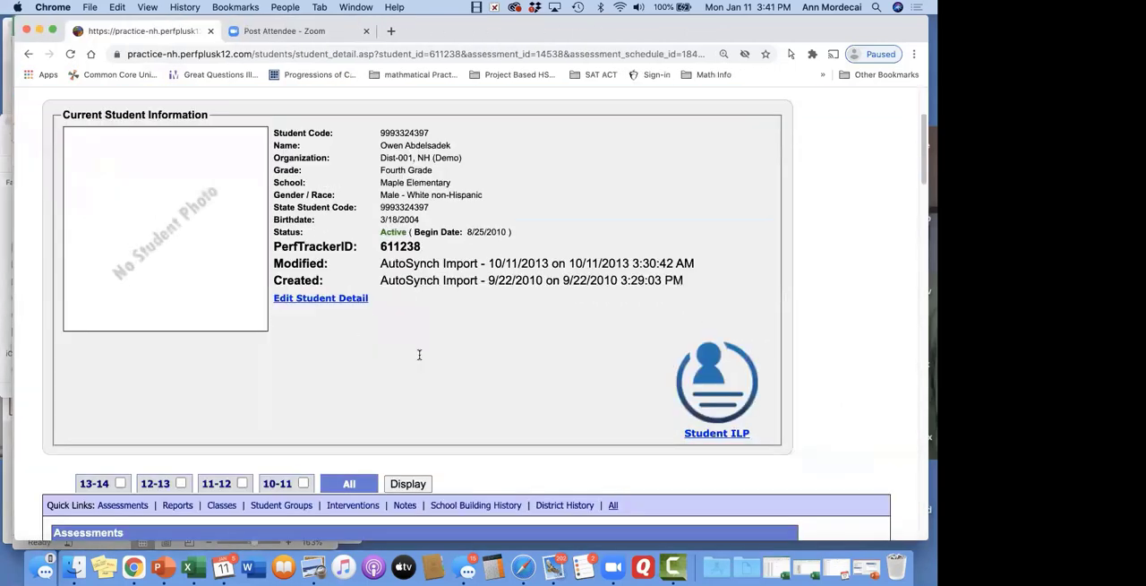
{"action": "scroll", "coordinate": [419, 356], "scroll_direction": "down", "scroll_amount": 5}
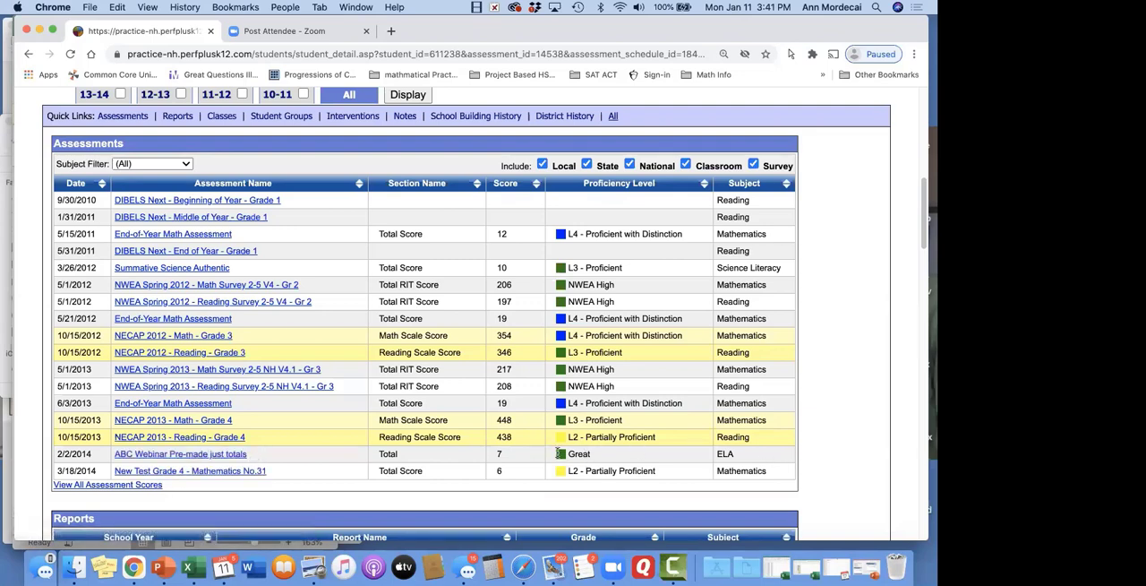
View the student's section scores for ABC Webinar Pre-made just totals, and return to the Assessment Detail page
{"action": "left_click", "coordinate": [221, 457]}
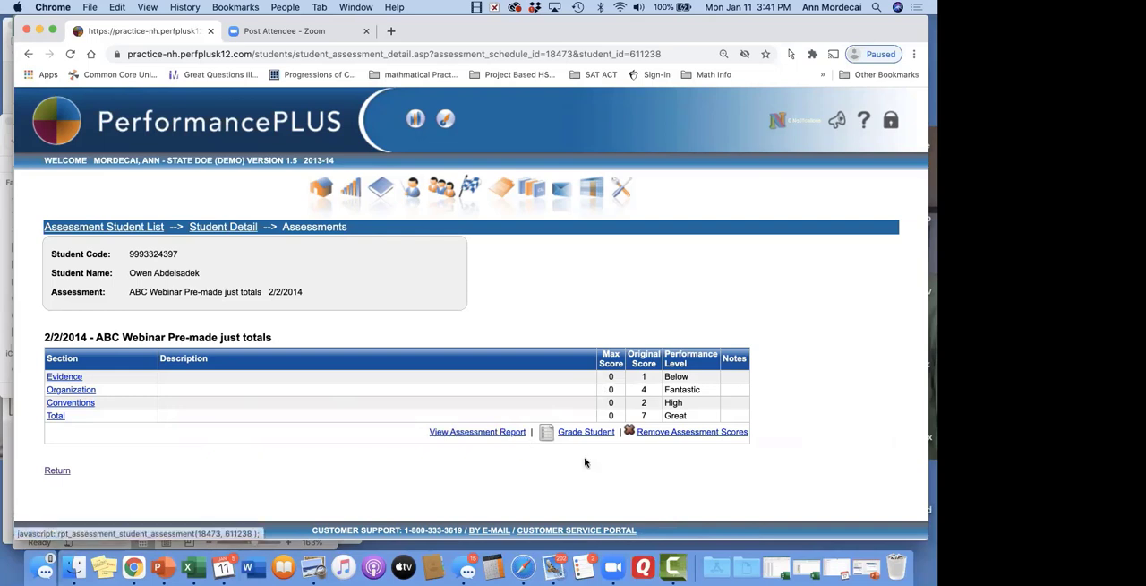
{"action": "left_click", "coordinate": [249, 229]}
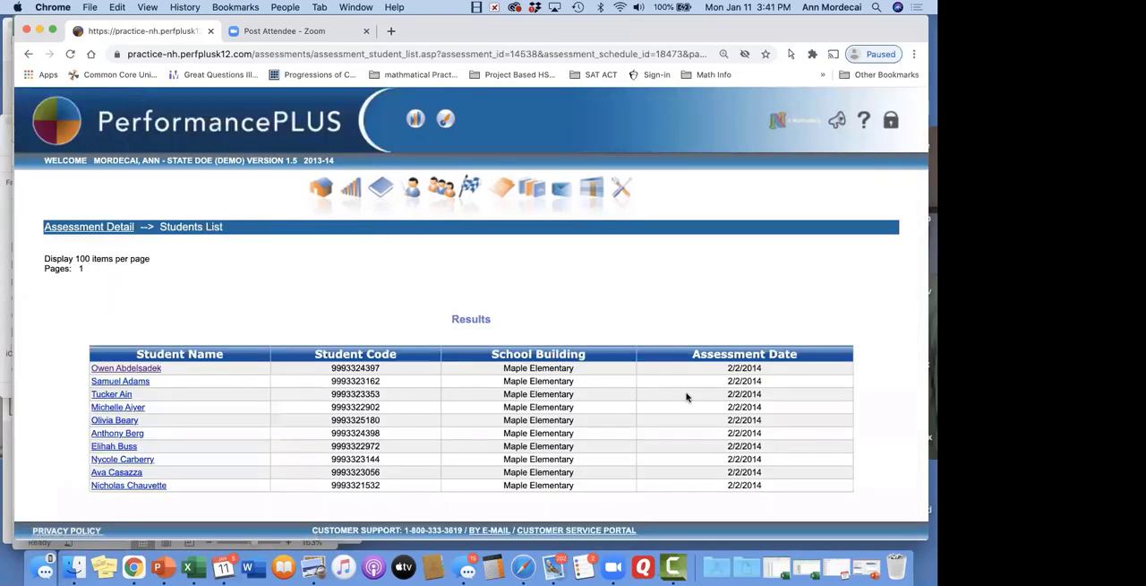
{"action": "left_click", "coordinate": [113, 228]}
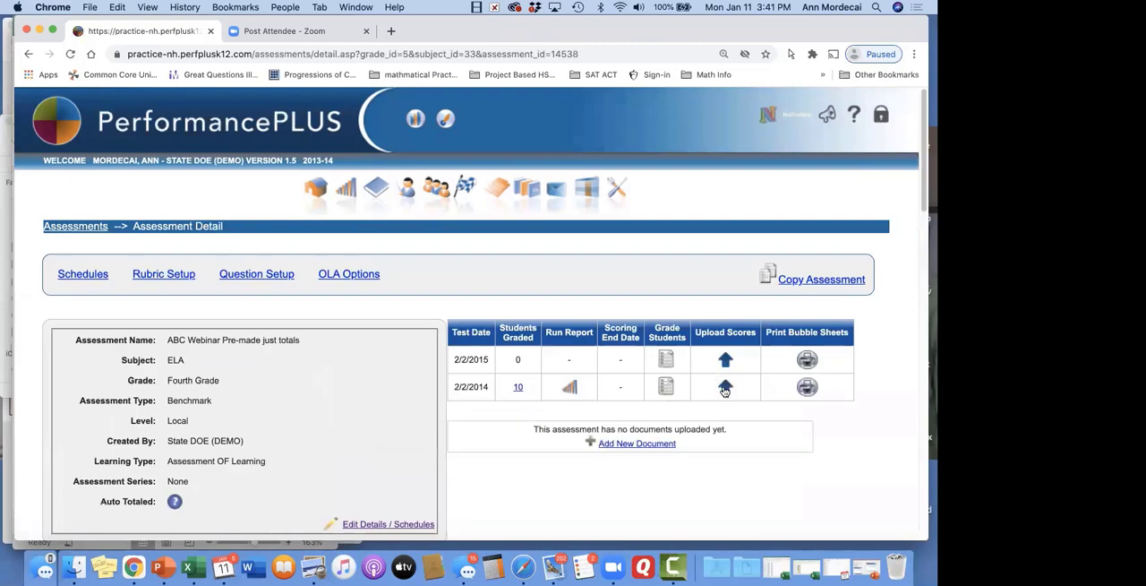
View the score upload page for the 2/2/2014 test date, and return to the Assessment Detail page
{"action": "left_click", "coordinate": [726, 386]}
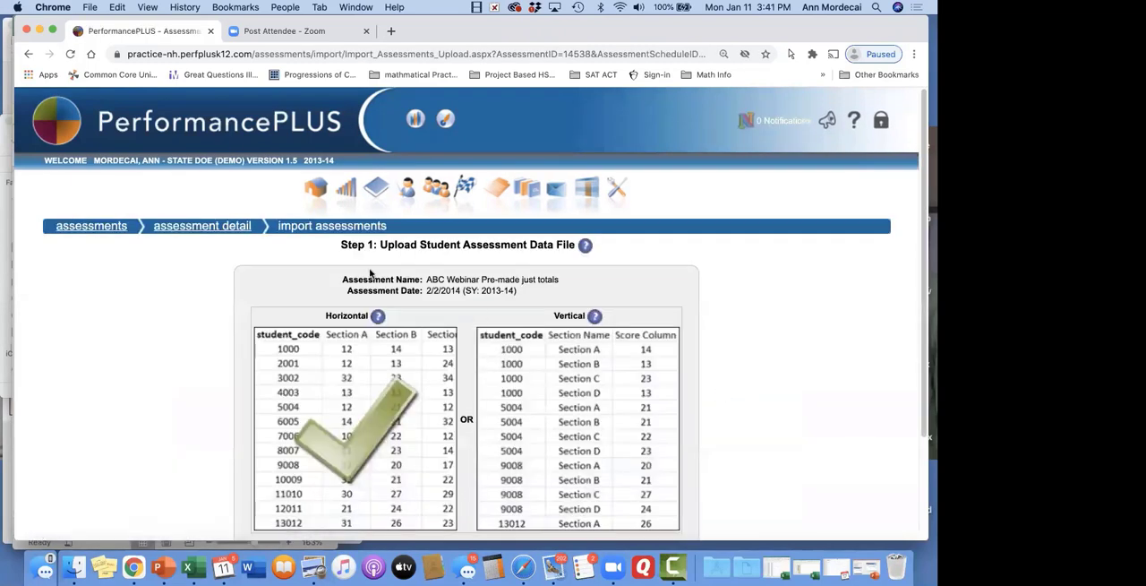
{"action": "left_click", "coordinate": [181, 227]}
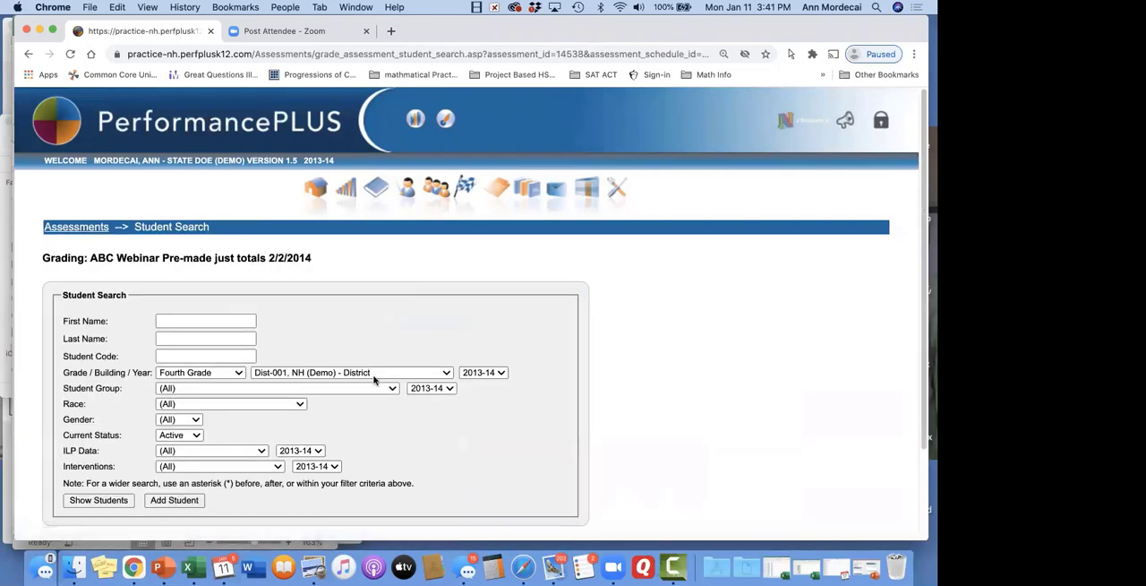
Search for the Fourth Grade students available for grading on the 2/2/2014 test date, and return to the main Assessments page
{"action": "scroll", "coordinate": [376, 381], "scroll_direction": "down", "scroll_amount": 2}
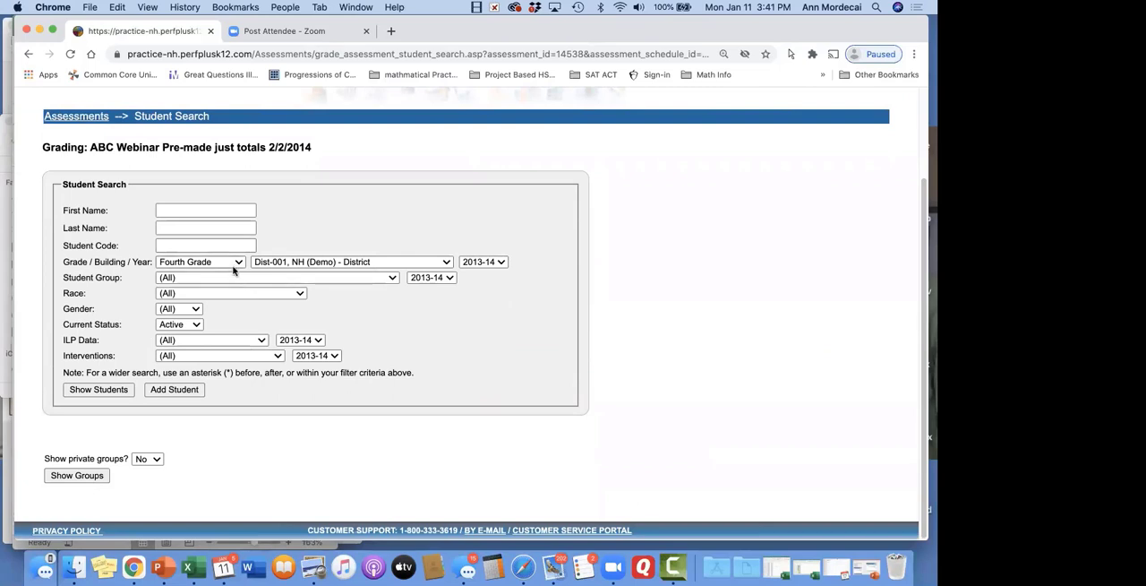
{"action": "left_click", "coordinate": [111, 390]}
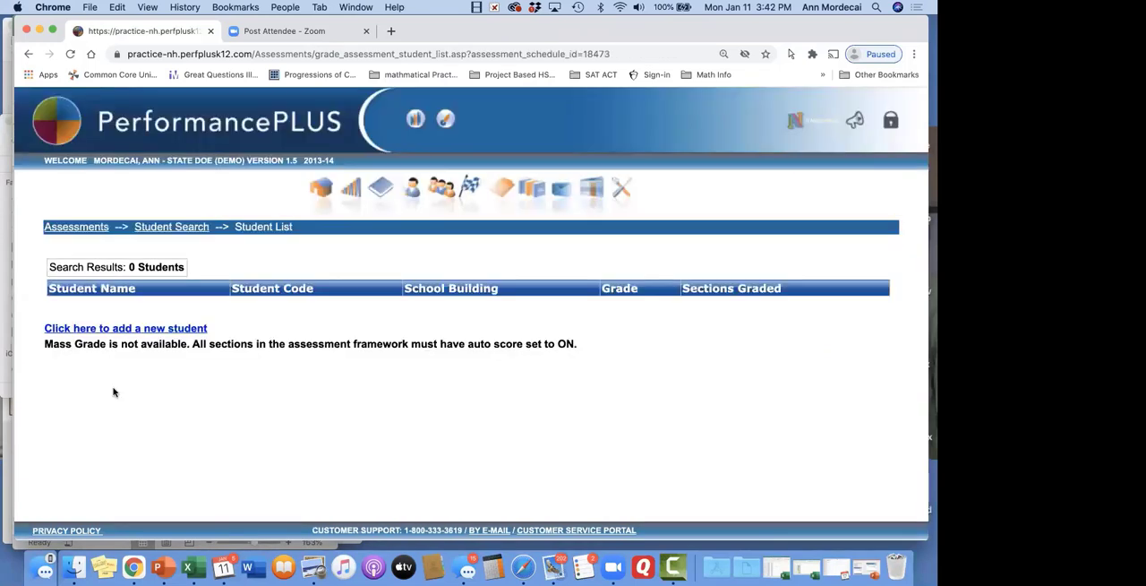
{"action": "left_click", "coordinate": [161, 228]}
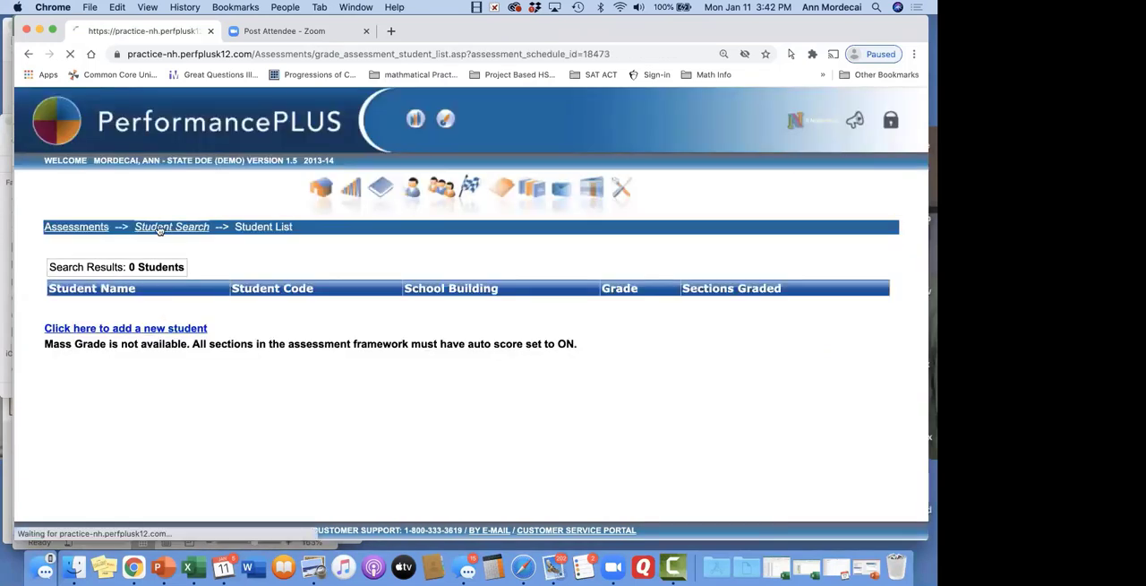
{"action": "left_click", "coordinate": [77, 228]}
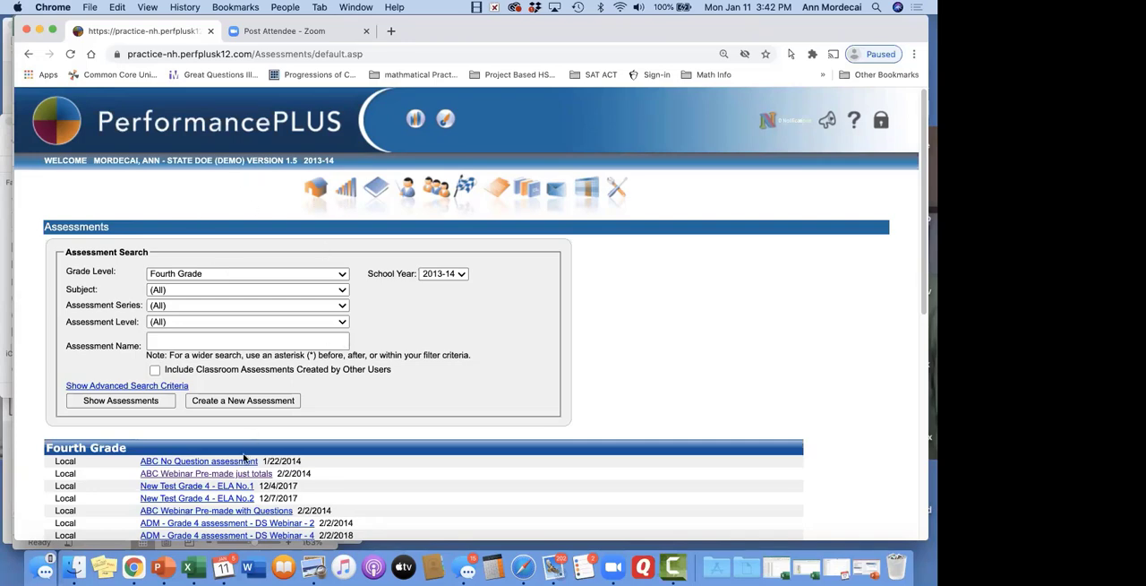
Reopen ABC Webinar Pre-made just totals from the Assessments list and review its section rubrics down to Total
{"action": "left_click", "coordinate": [498, 186]}
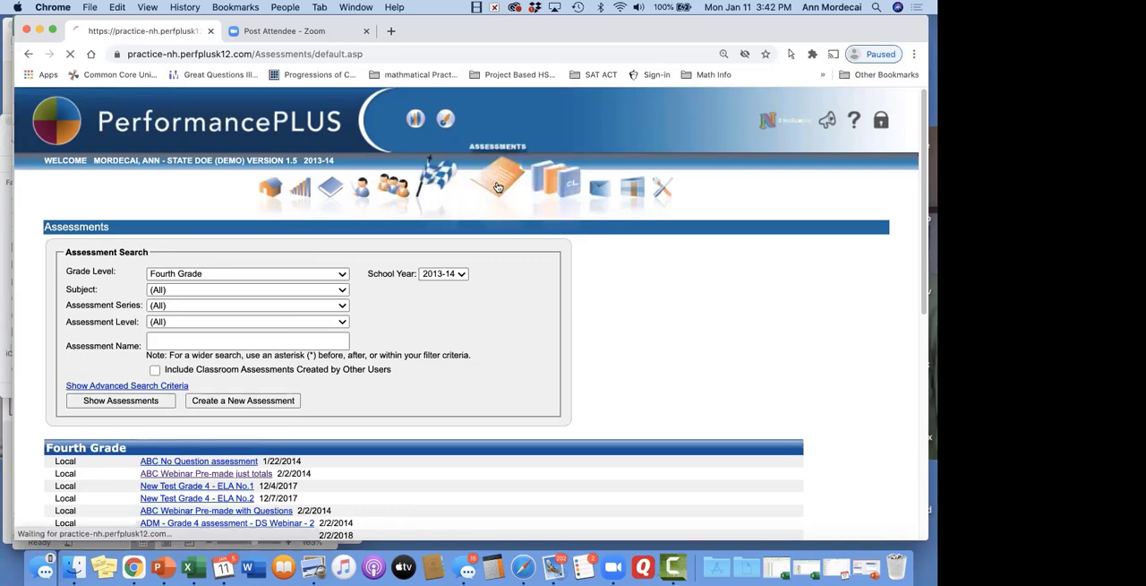
{"action": "scroll", "coordinate": [240, 318], "scroll_direction": "down", "scroll_amount": 4}
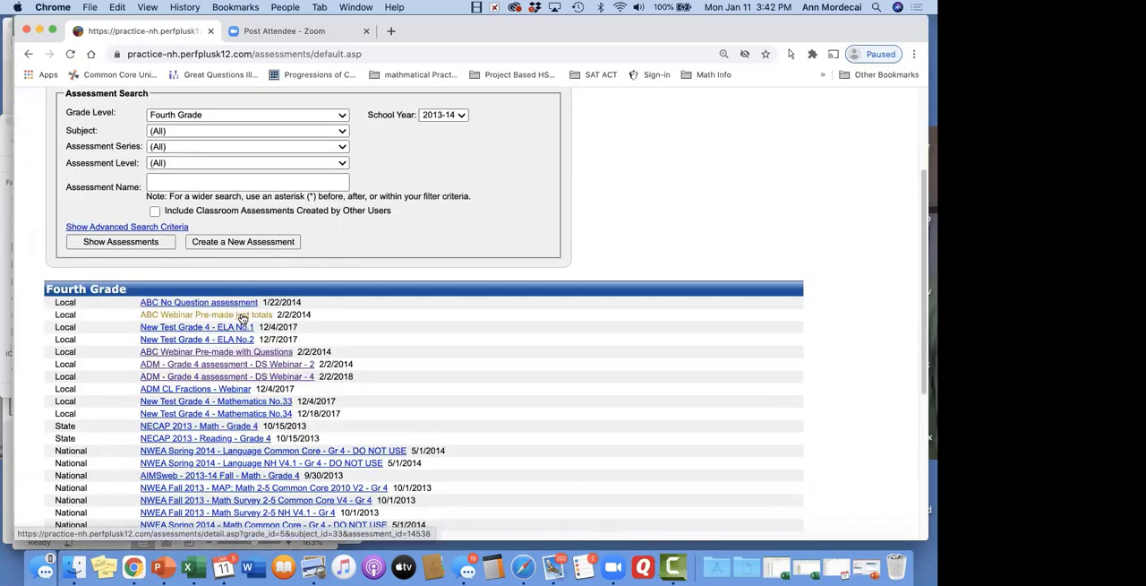
{"action": "left_click", "coordinate": [241, 318]}
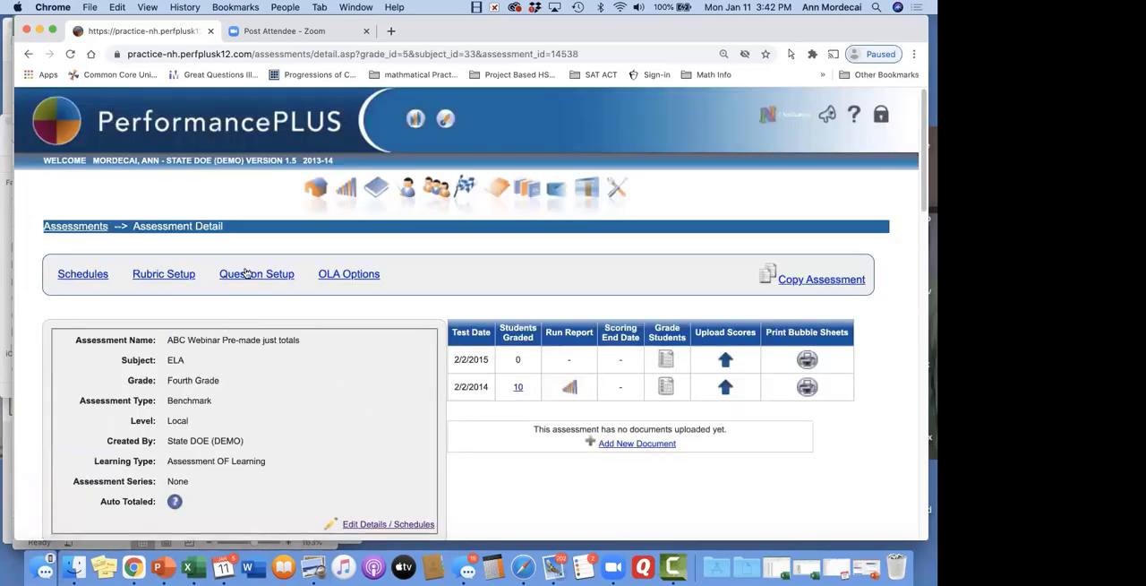
{"action": "scroll", "coordinate": [264, 347], "scroll_direction": "down", "scroll_amount": 5}
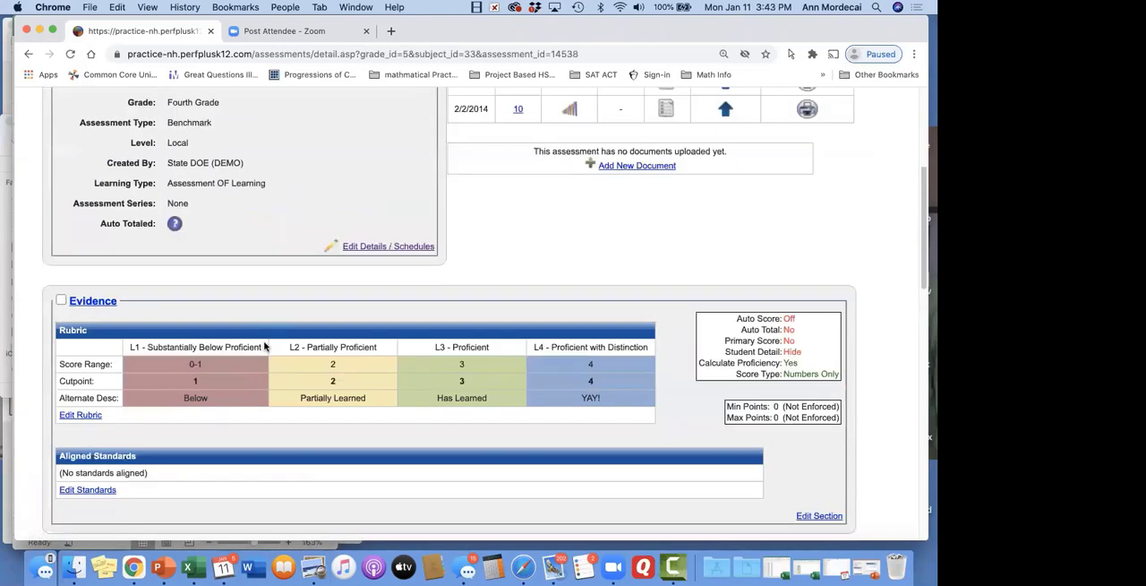
{"action": "scroll", "coordinate": [264, 346], "scroll_direction": "down", "scroll_amount": 7}
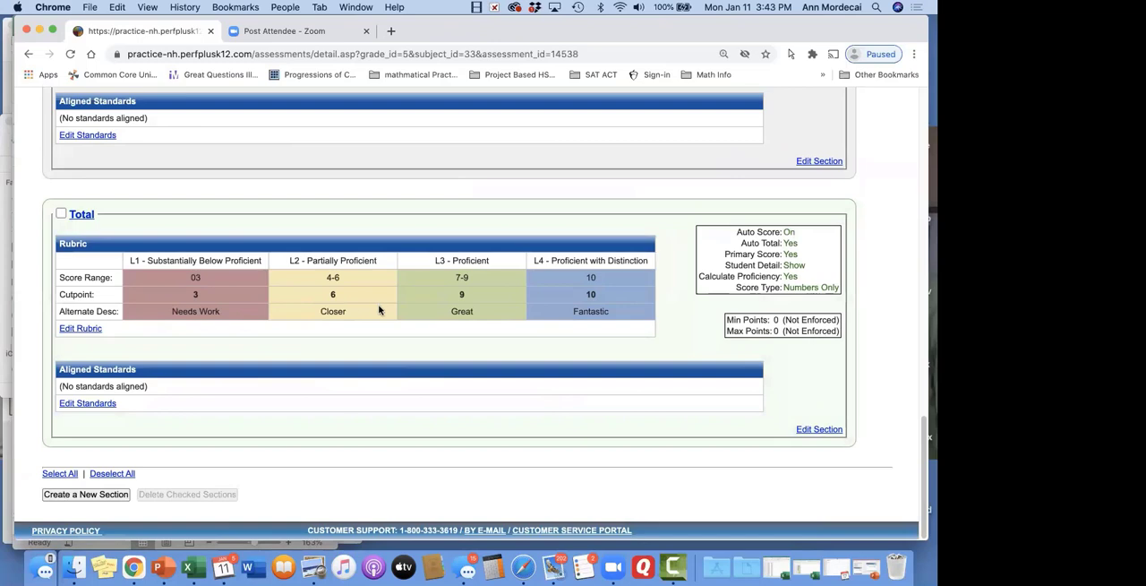
{"action": "scroll", "coordinate": [598, 294], "scroll_direction": "up", "scroll_amount": 15}
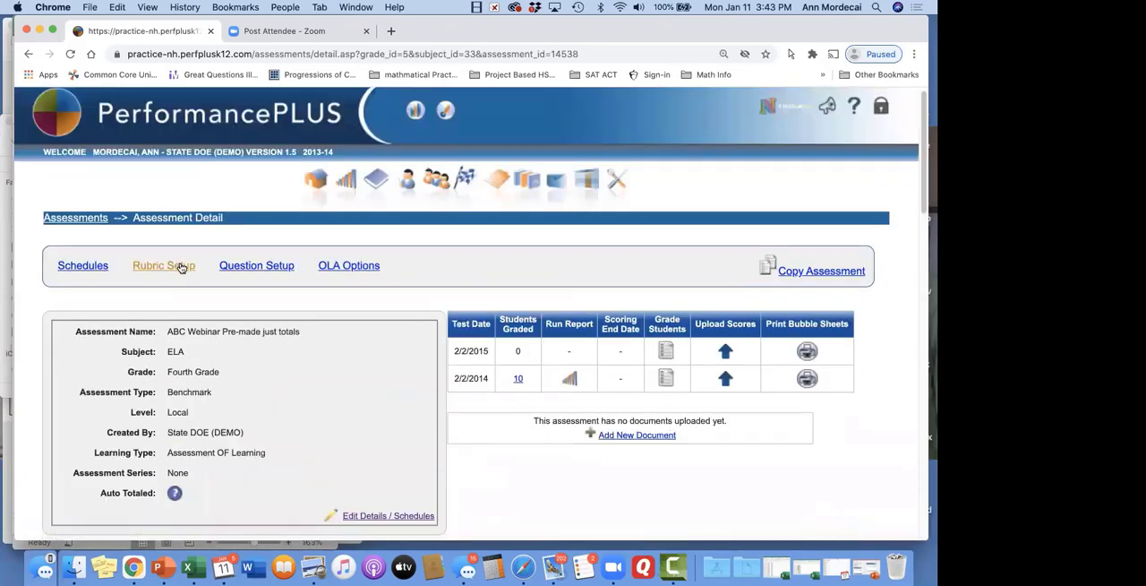
Open the assessment's Rubric Setup and set the Total section's L3 - Proficient score range to 7-8
{"action": "left_click", "coordinate": [181, 266]}
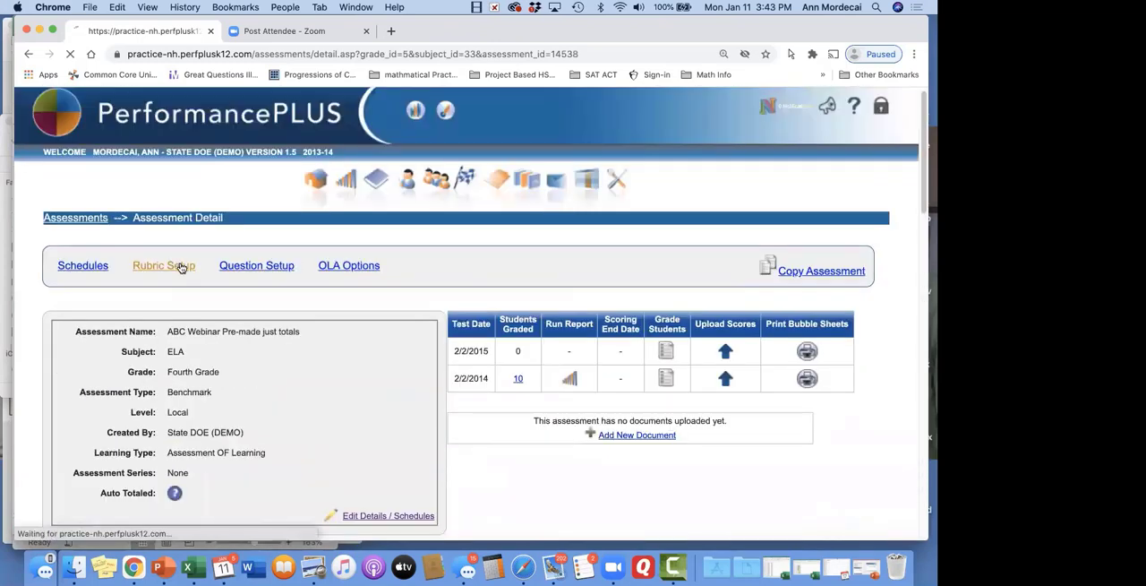
{"action": "scroll", "coordinate": [181, 266], "scroll_direction": "down", "scroll_amount": 3}
{"action": "scroll", "coordinate": [181, 267], "scroll_direction": "down", "scroll_amount": 10}
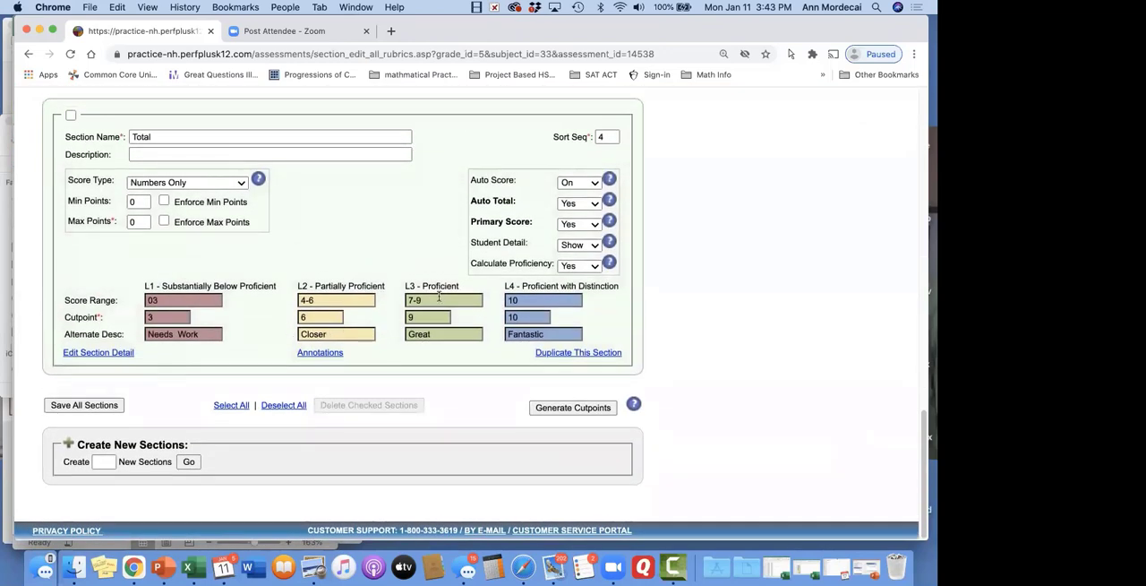
{"action": "left_click", "coordinate": [440, 304]}
{"action": "key", "text": "BackSpace"}
{"action": "type", "text": "8"}
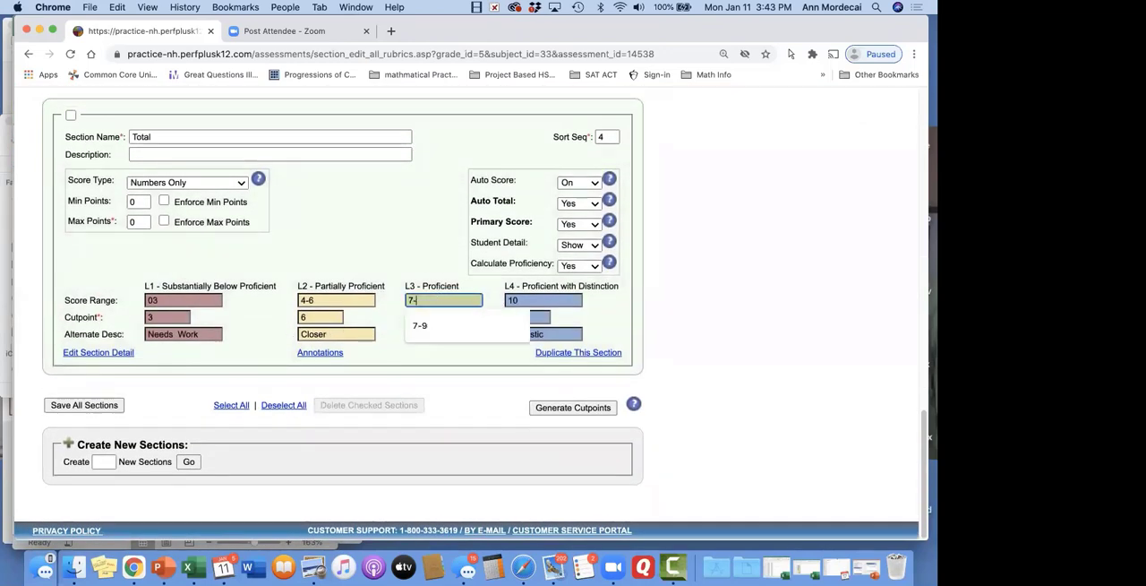
{"action": "key", "text": "Tab"}
{"action": "left_click", "coordinate": [434, 303]}
{"action": "type", "text": "9"}
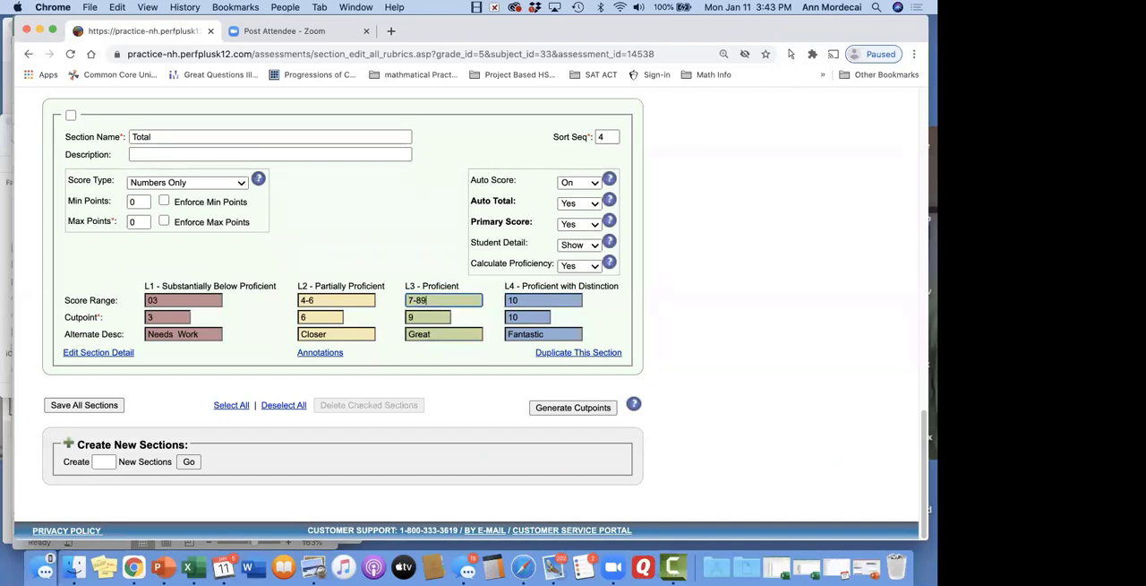
Set the Total section's L4 - Proficient with Distinction score range to 9-10, adjust the L3 cutpoint, and save all sections
{"action": "left_click", "coordinate": [524, 302]}
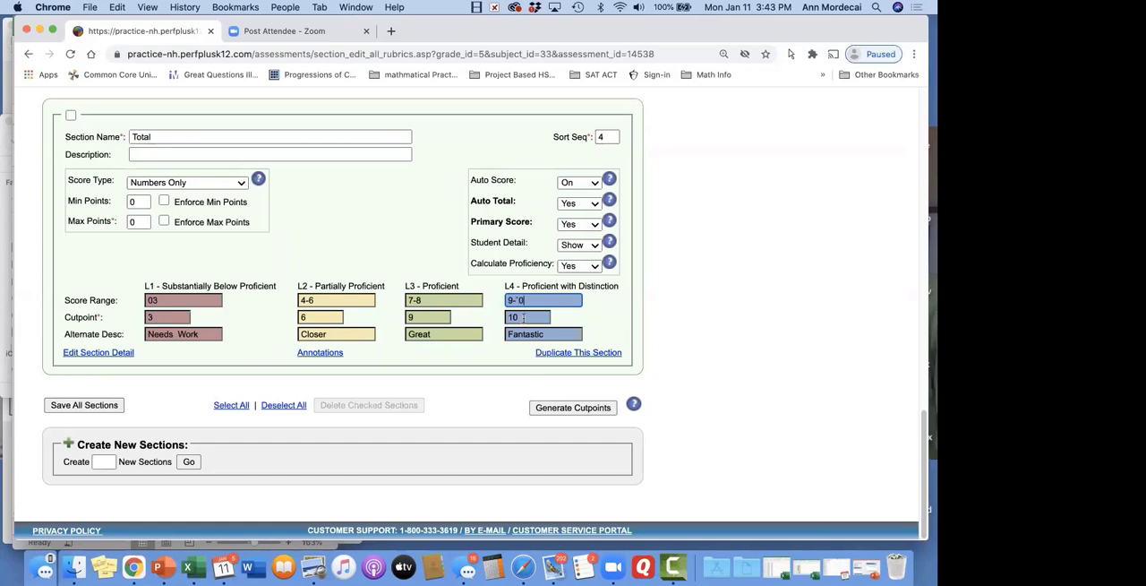
{"action": "left_click", "coordinate": [423, 313]}
{"action": "left_click", "coordinate": [112, 405]}
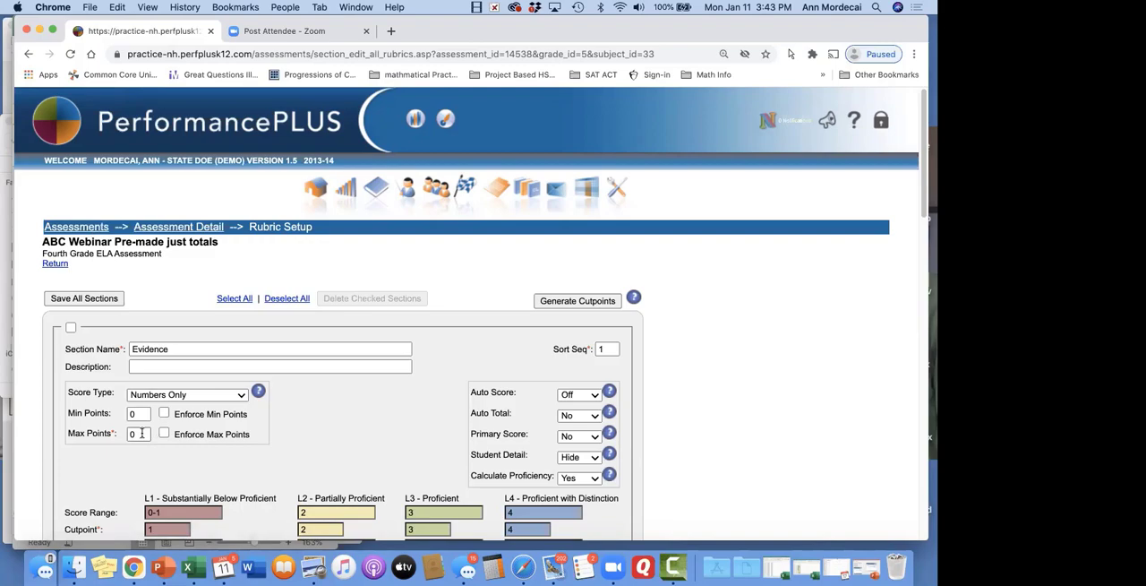
Review the Evidence and Organization sections in Rubric Setup, and return to the main Assessments page
{"action": "scroll", "coordinate": [142, 433], "scroll_direction": "down", "scroll_amount": 15}
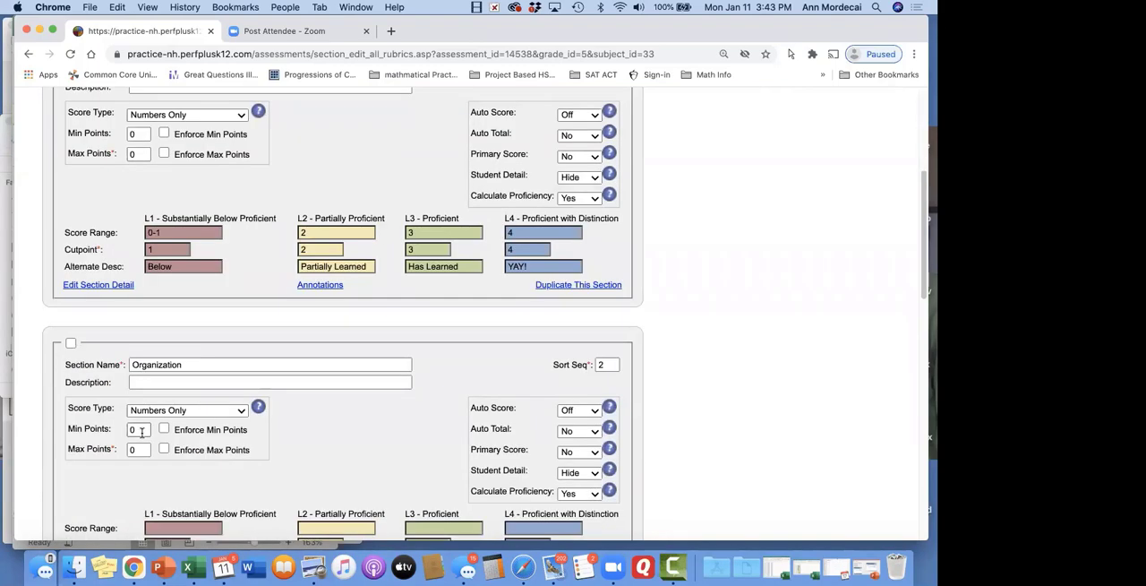
{"action": "scroll", "coordinate": [141, 433], "scroll_direction": "up", "scroll_amount": 15}
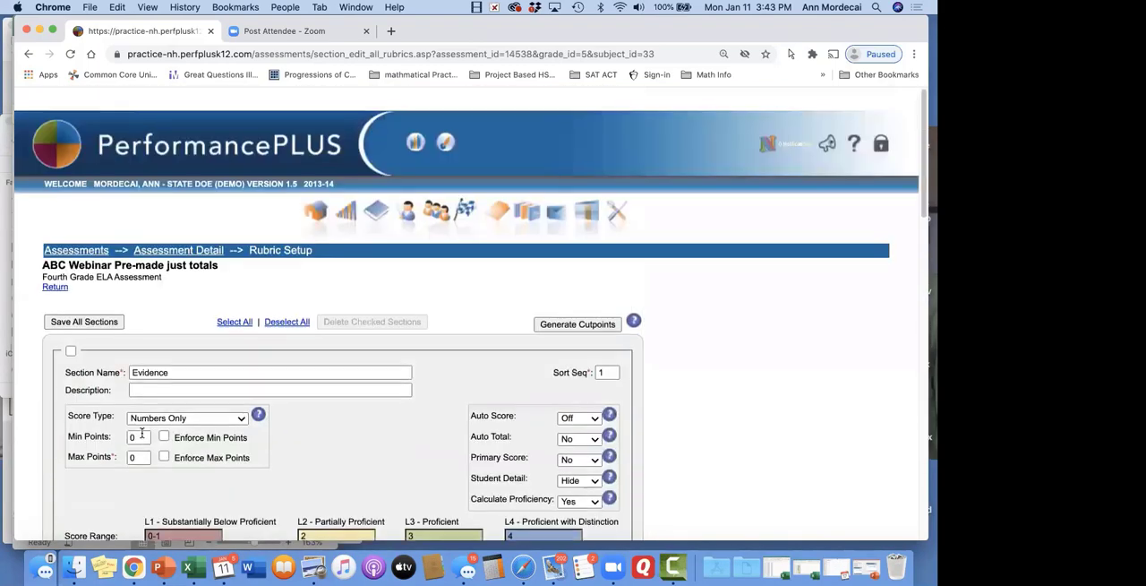
{"action": "left_click", "coordinate": [89, 232]}
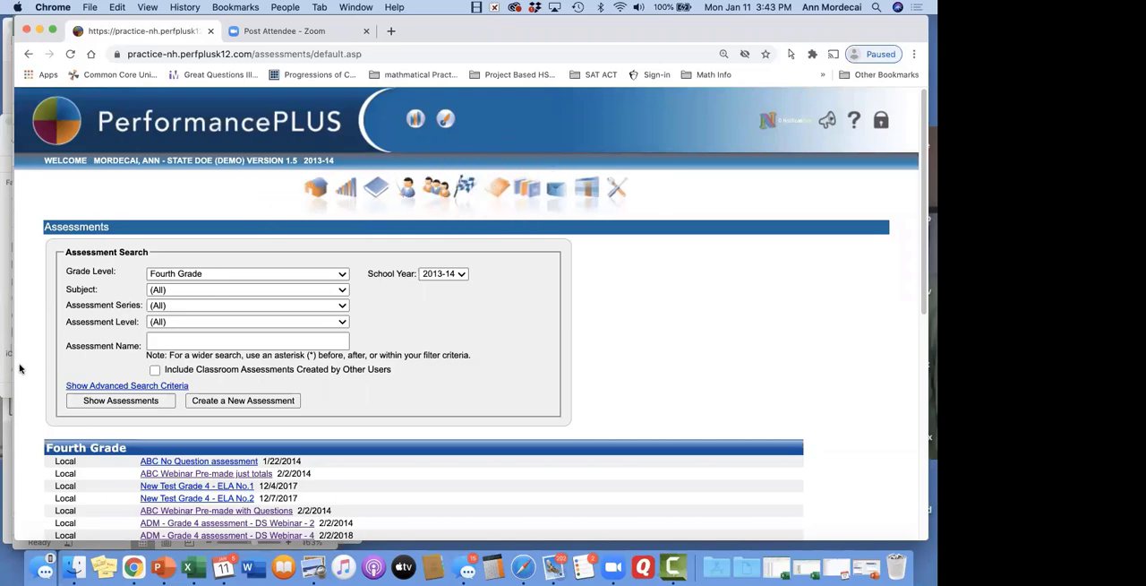
Open 3. Unit 5 assessment.pdf from the Docs for the webinar folder, hide its thumbnails, and widen the Preview window
{"action": "left_click", "coordinate": [77, 548]}
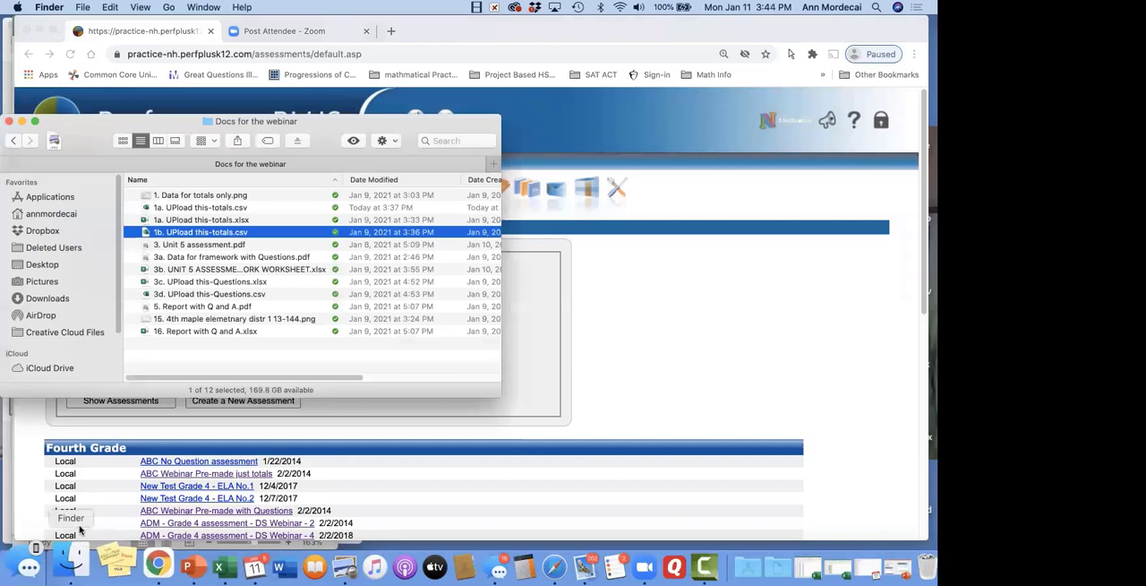
{"action": "double_click", "coordinate": [206, 246]}
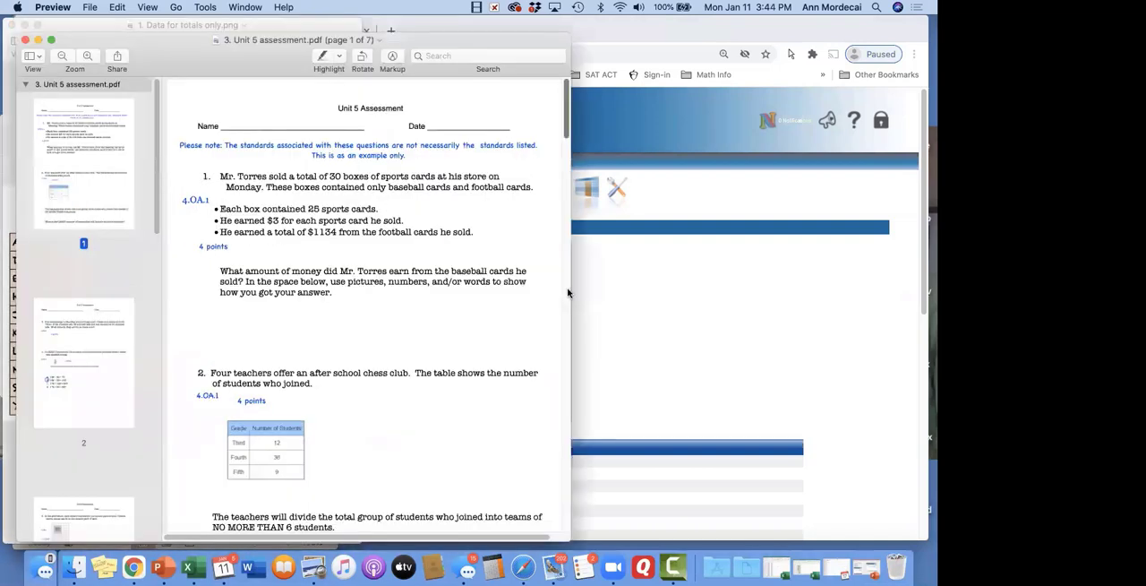
{"action": "left_click", "coordinate": [35, 56]}
{"action": "left_click", "coordinate": [39, 74]}
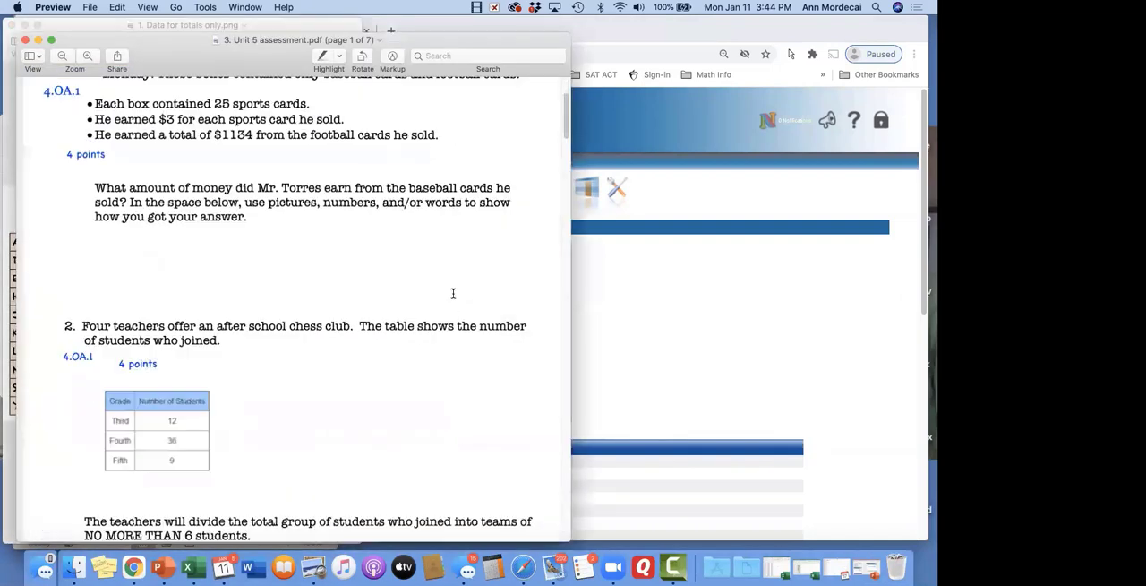
{"action": "left_click_drag", "start_coordinate": [565, 278], "coordinate": [815, 294]}
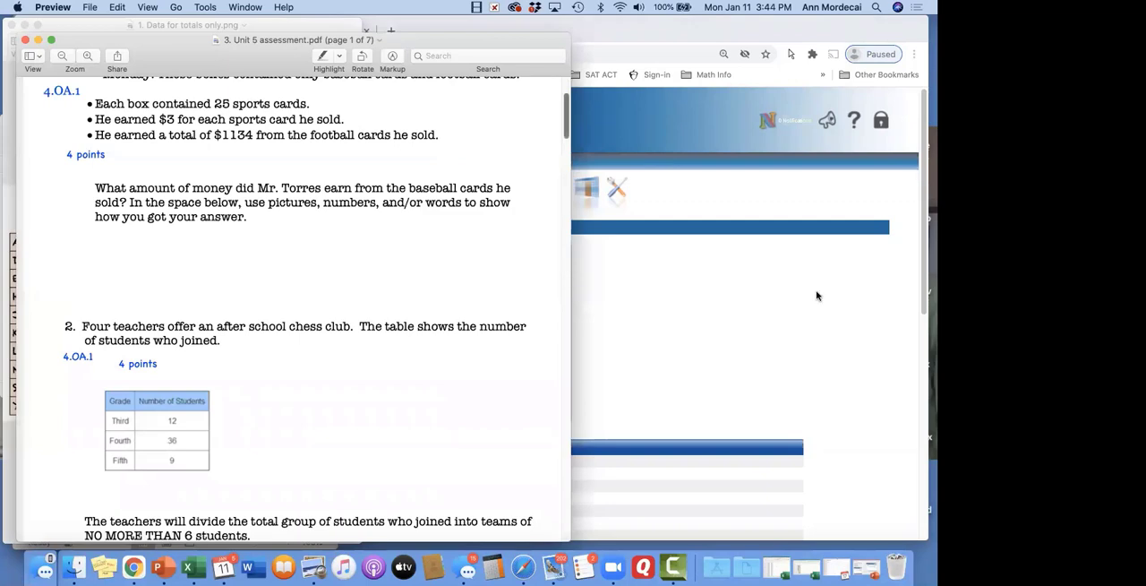
Examine the standards, point values, and circled answers for the questions throughout the Unit 5 assessment PDF
{"action": "scroll", "coordinate": [468, 332], "scroll_direction": "down", "scroll_amount": 1}
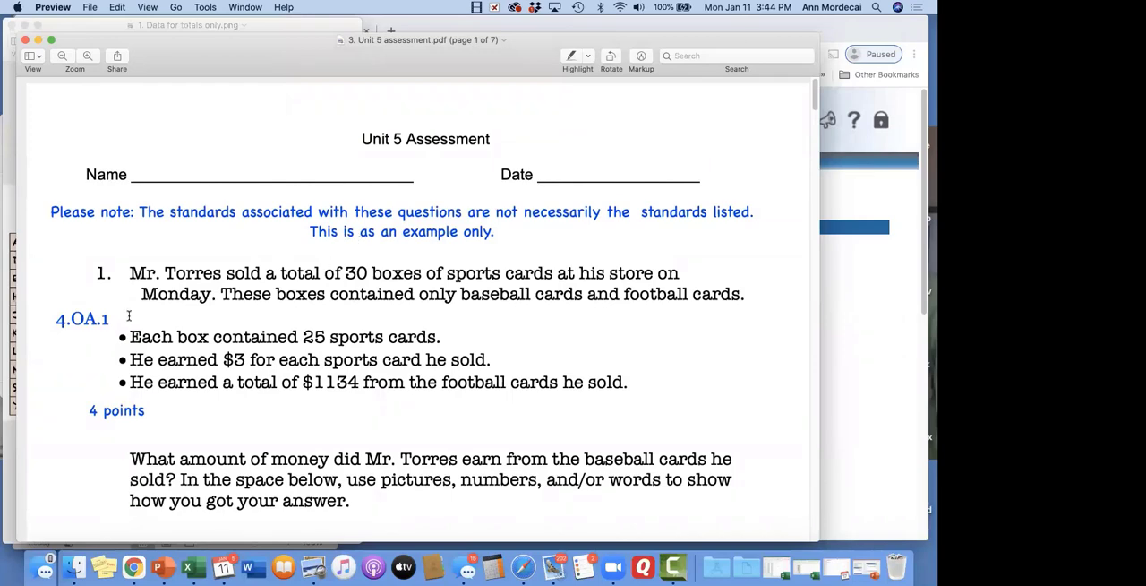
{"action": "scroll", "coordinate": [129, 315], "scroll_direction": "down", "scroll_amount": 5}
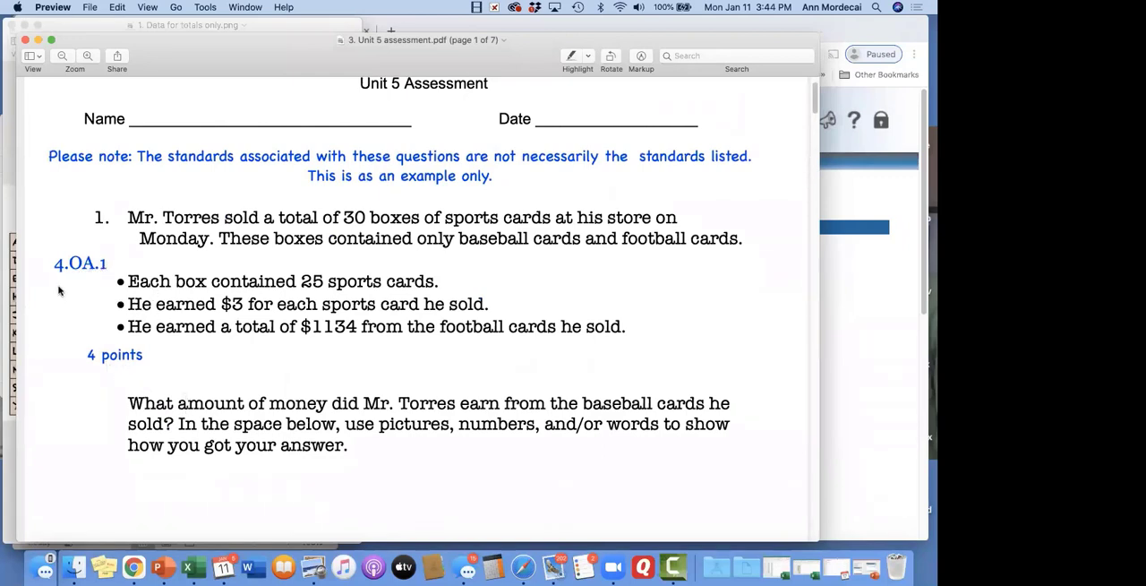
{"action": "scroll", "coordinate": [279, 294], "scroll_direction": "down", "scroll_amount": 8}
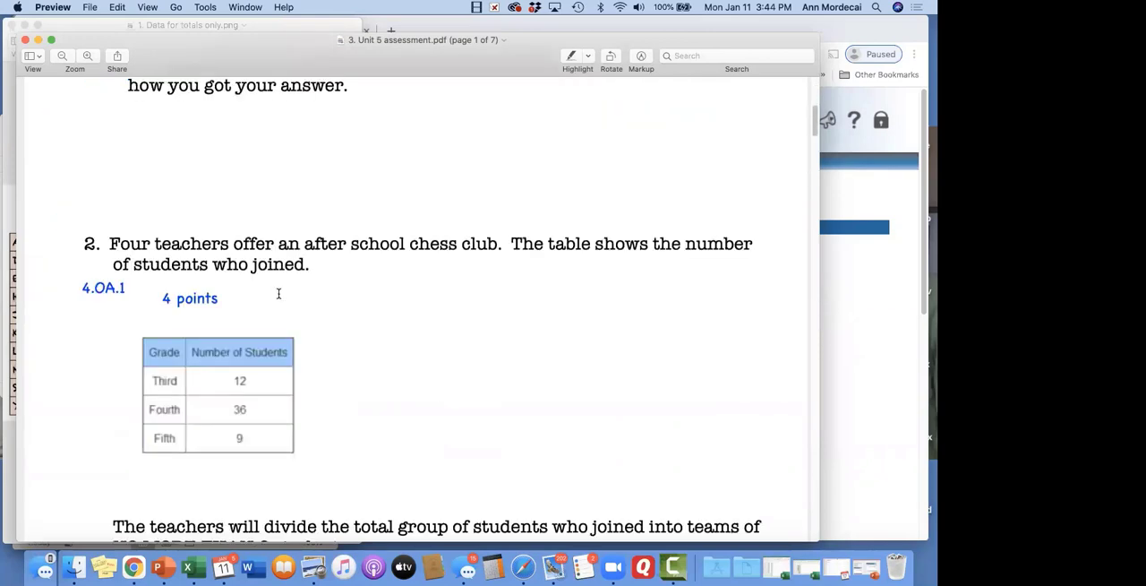
{"action": "scroll", "coordinate": [278, 294], "scroll_direction": "down", "scroll_amount": 1}
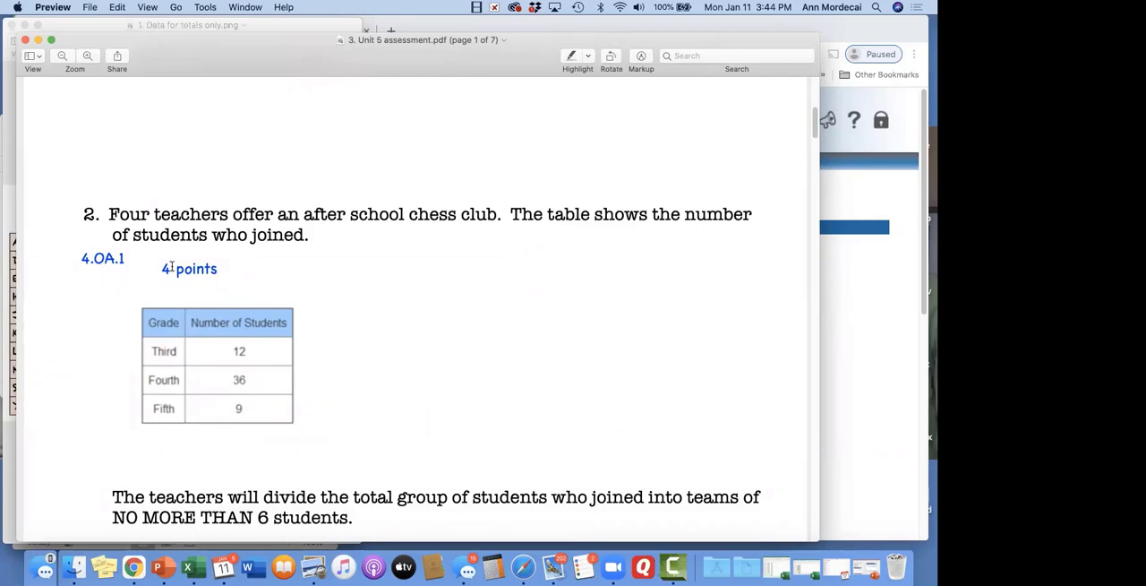
{"action": "scroll", "coordinate": [288, 295], "scroll_direction": "down", "scroll_amount": 20}
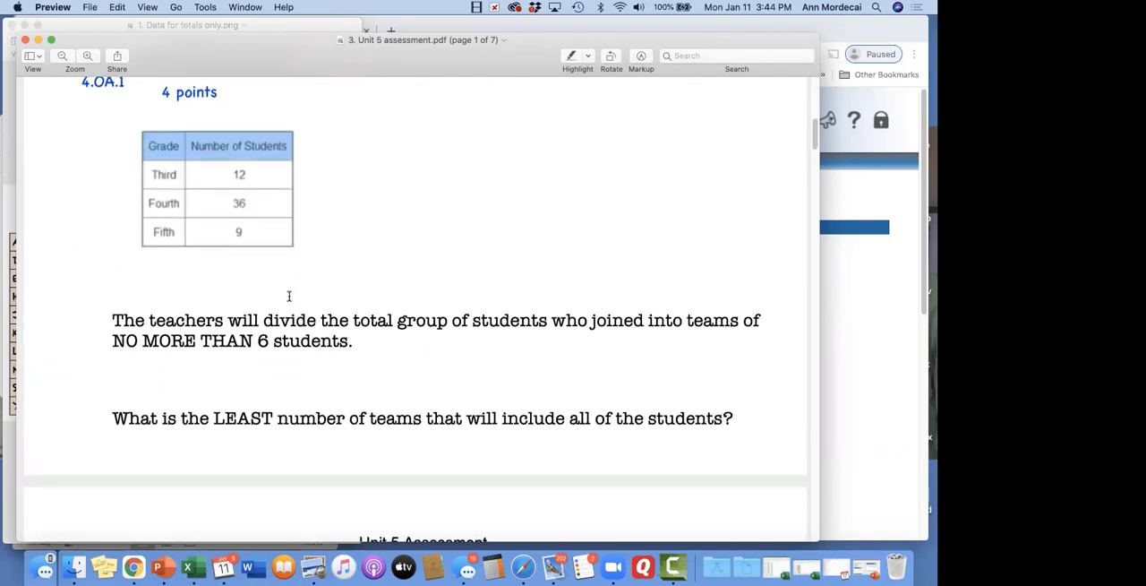
{"action": "scroll", "coordinate": [288, 296], "scroll_direction": "down", "scroll_amount": 8}
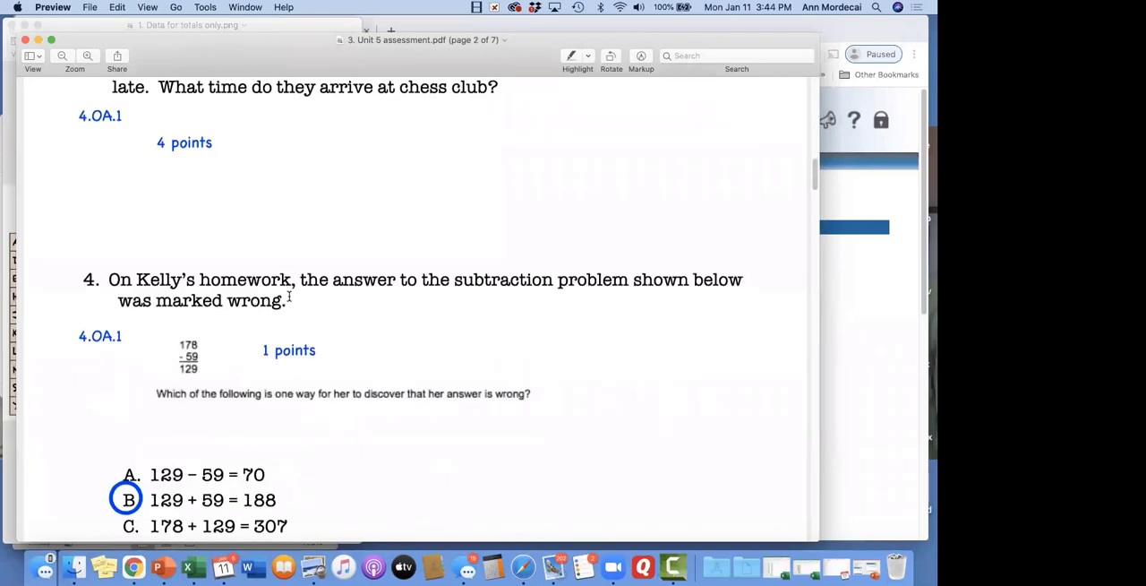
{"action": "scroll", "coordinate": [288, 297], "scroll_direction": "down", "scroll_amount": 6}
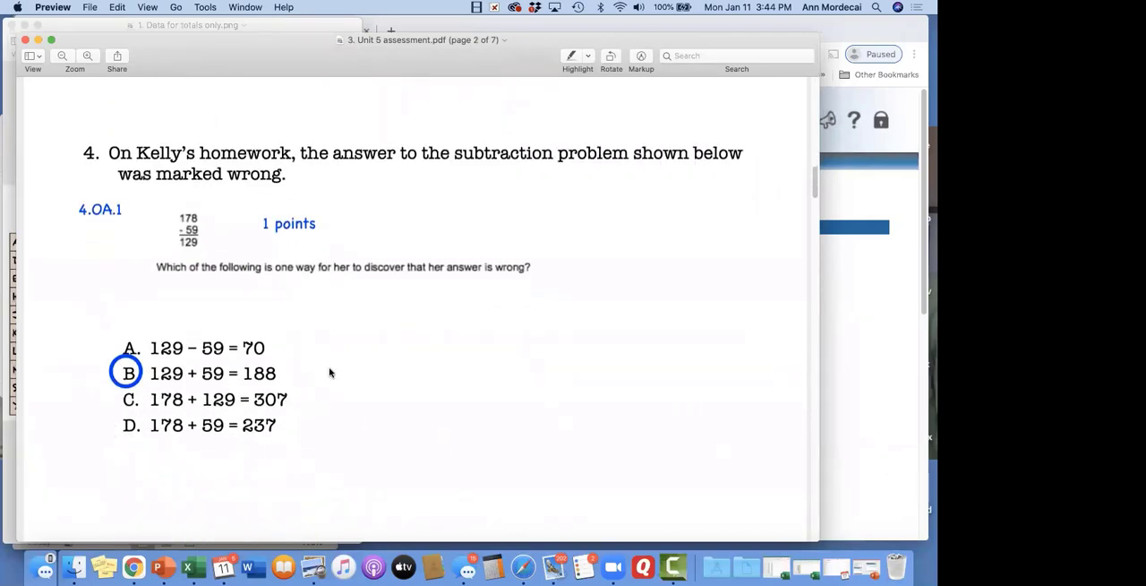
{"action": "scroll", "coordinate": [330, 373], "scroll_direction": "down", "scroll_amount": 20}
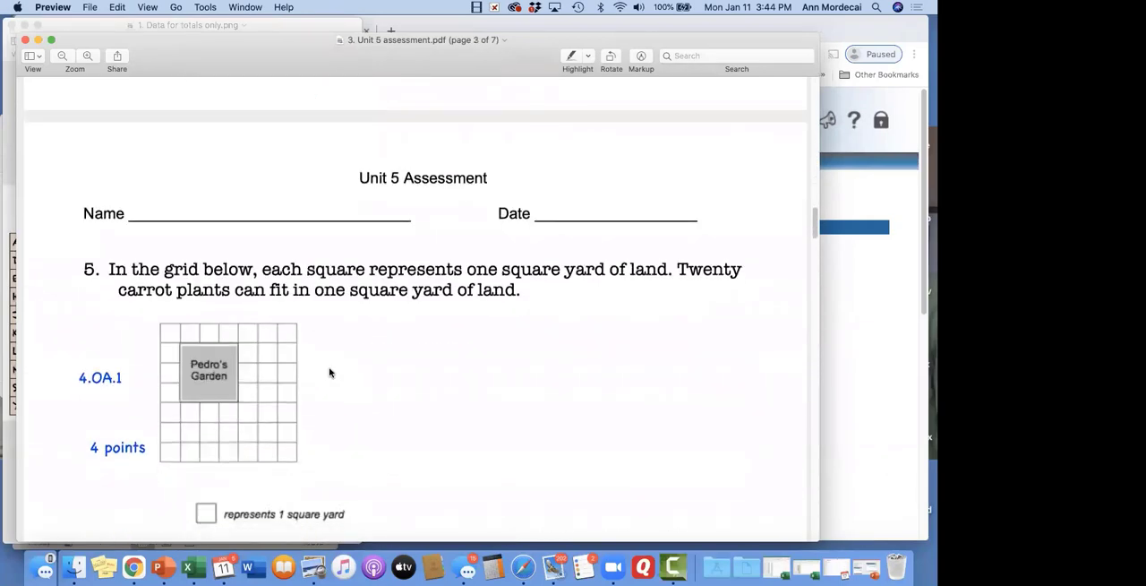
{"action": "scroll", "coordinate": [330, 373], "scroll_direction": "down", "scroll_amount": 20}
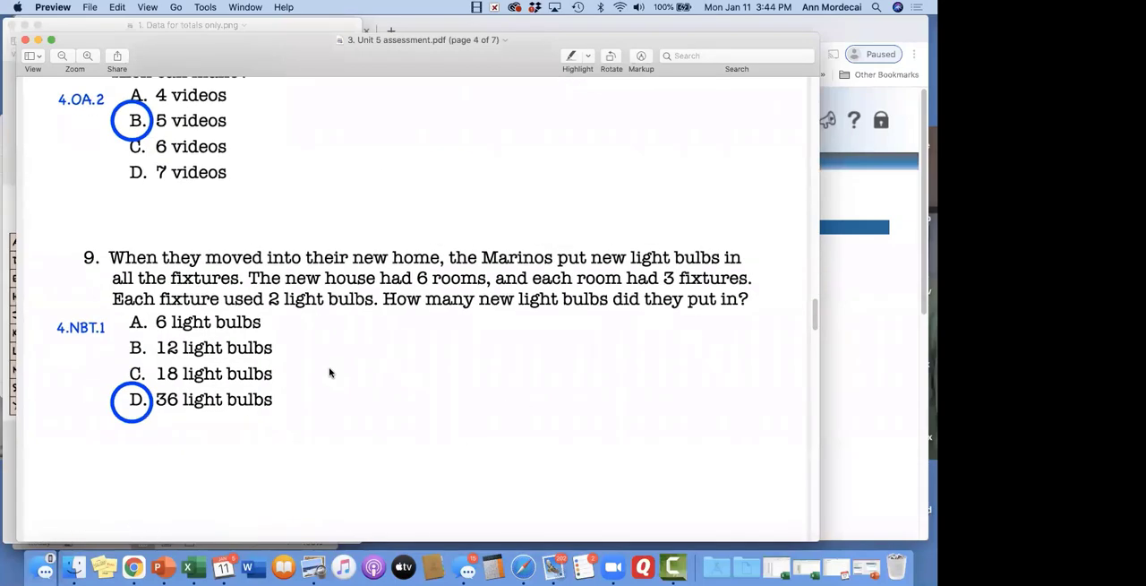
{"action": "scroll", "coordinate": [330, 373], "scroll_direction": "down", "scroll_amount": 20}
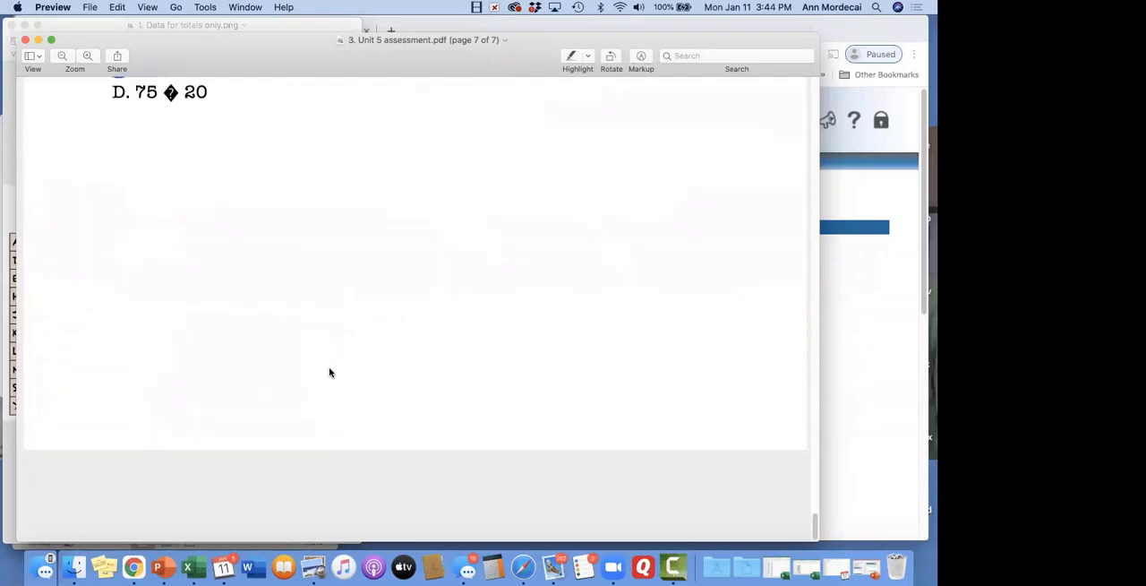
{"action": "scroll", "coordinate": [330, 373], "scroll_direction": "up", "scroll_amount": 4}
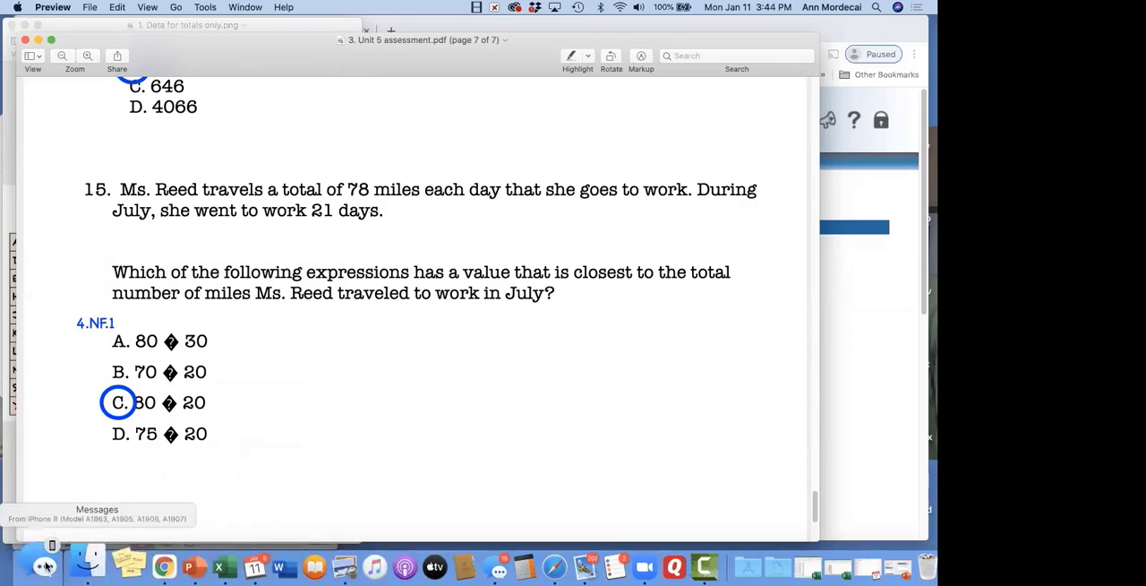
Open 3a. Data for framework with Questions.pdf and the 3b. UNIT 5 ASSESSMENT FRAMEWORK WORKSHEET.xlsx workbook from the Docs for the webinar folder
{"action": "left_click", "coordinate": [77, 564]}
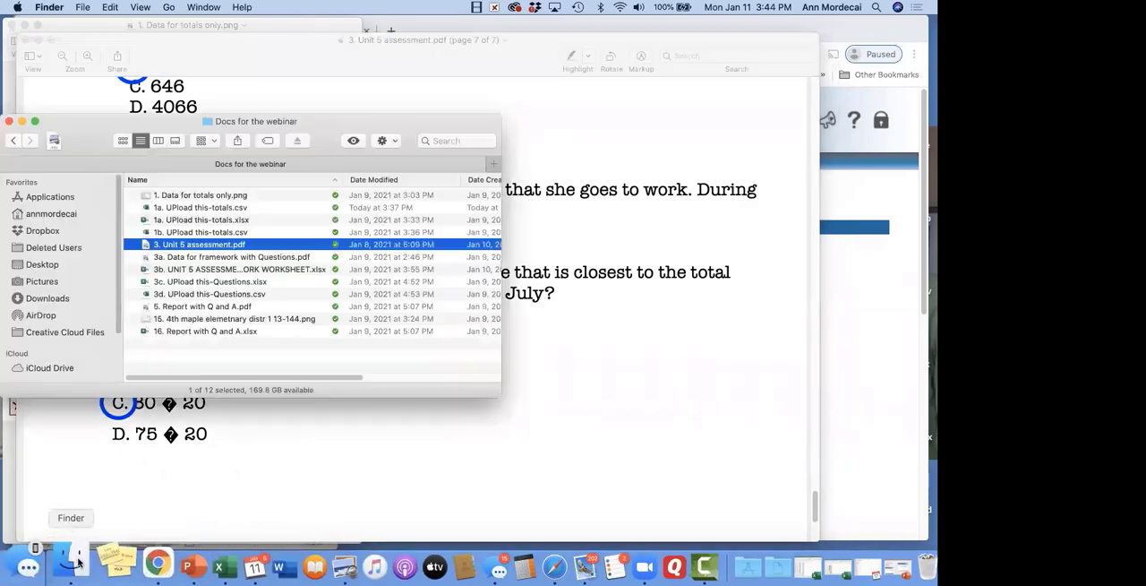
{"action": "double_click", "coordinate": [230, 257]}
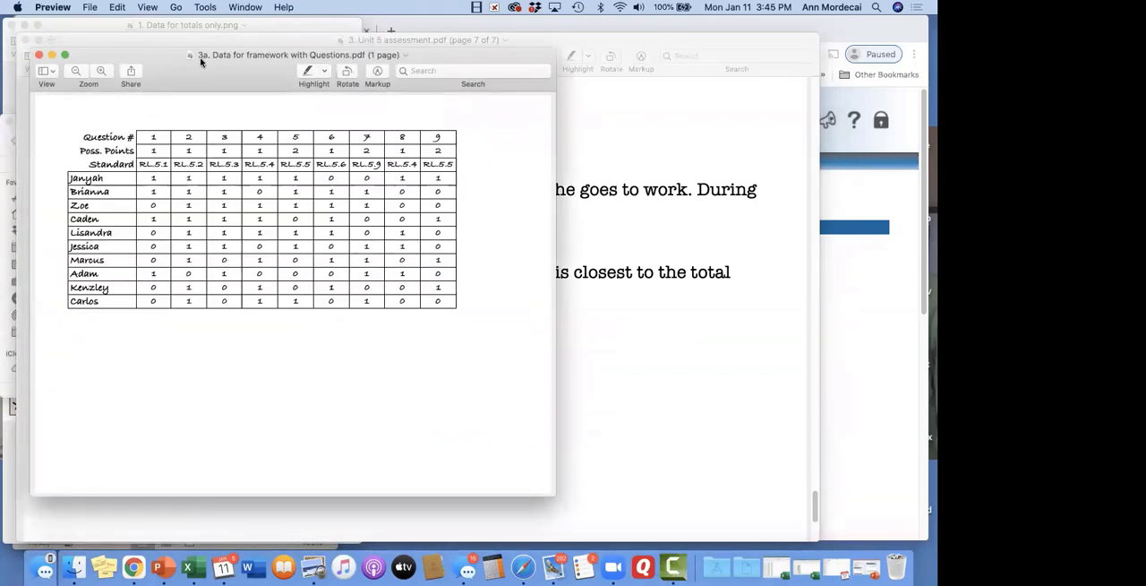
{"action": "left_click_drag", "start_coordinate": [189, 71], "coordinate": [189, 73]}
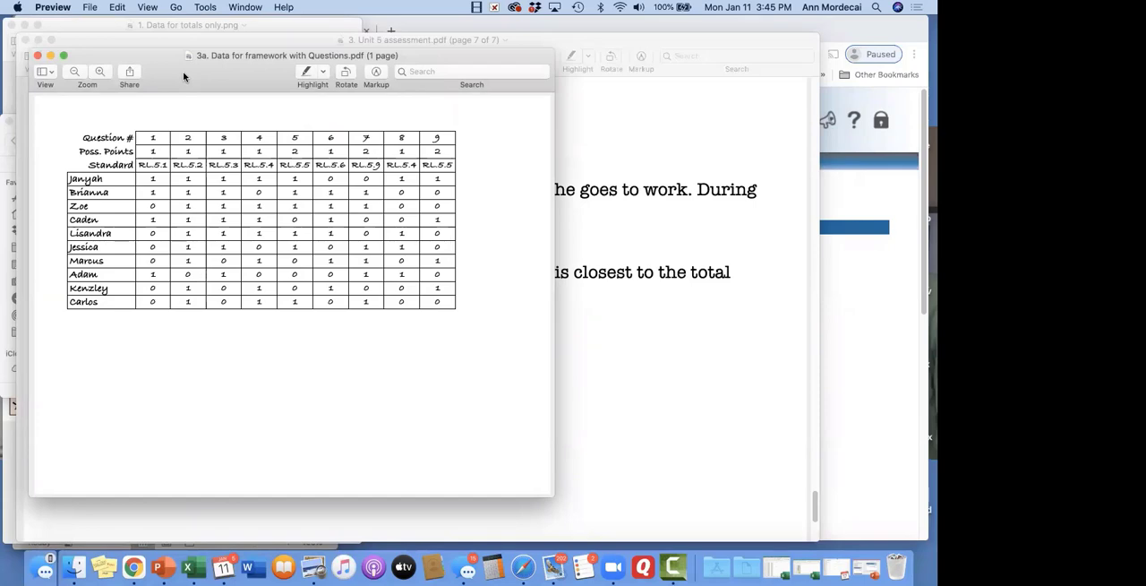
{"action": "left_click", "coordinate": [78, 565]}
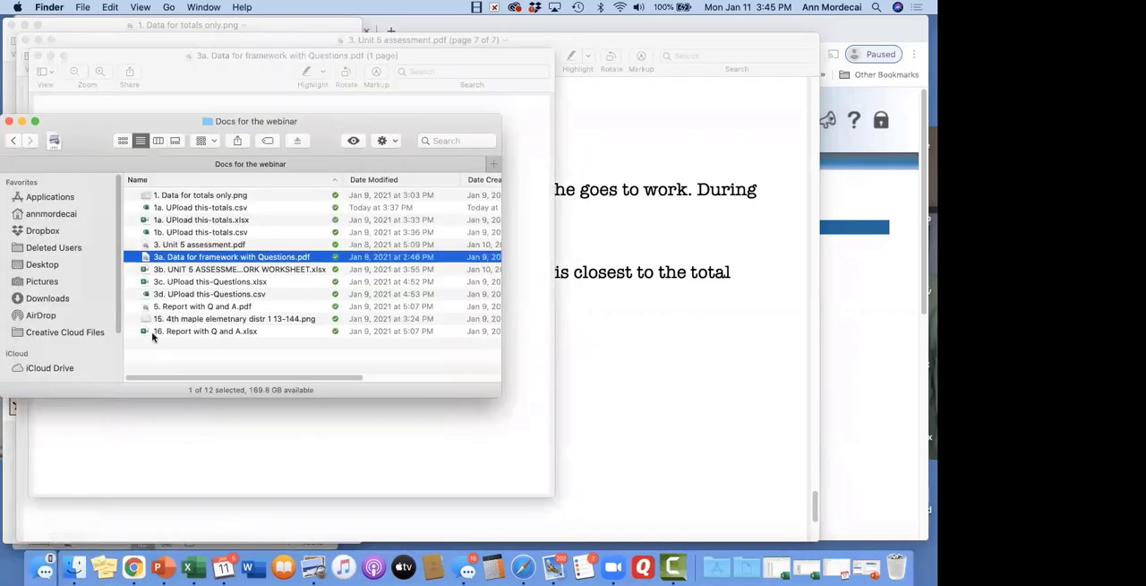
{"action": "double_click", "coordinate": [215, 273]}
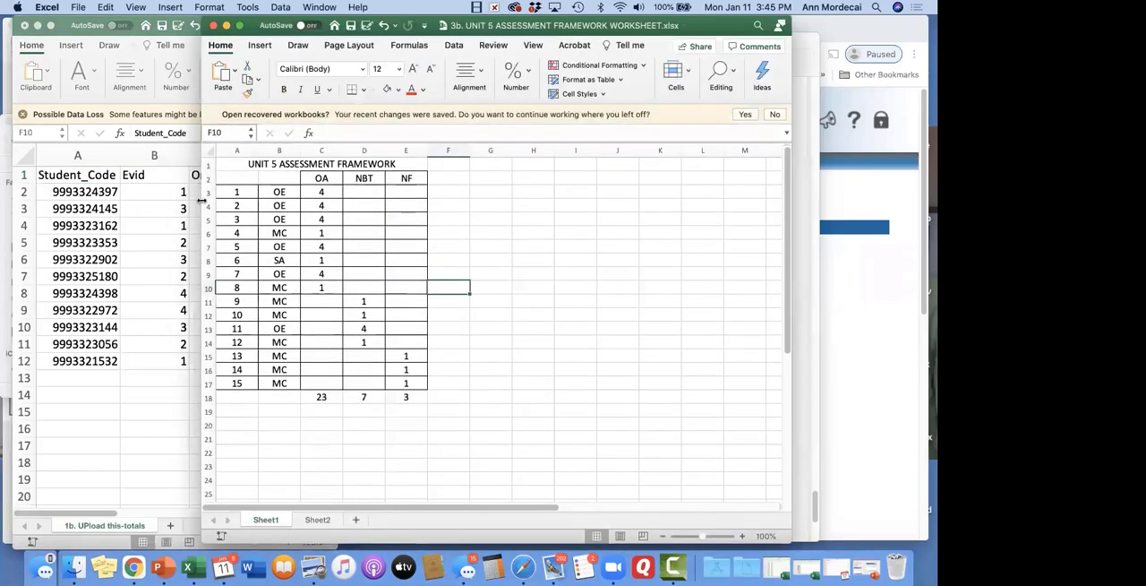
Narrow the framework worksheet window to uncover the 1b. UPload this-totals.csv workbook, and close that workbook with its changes saved
{"action": "left_click", "coordinate": [207, 191]}
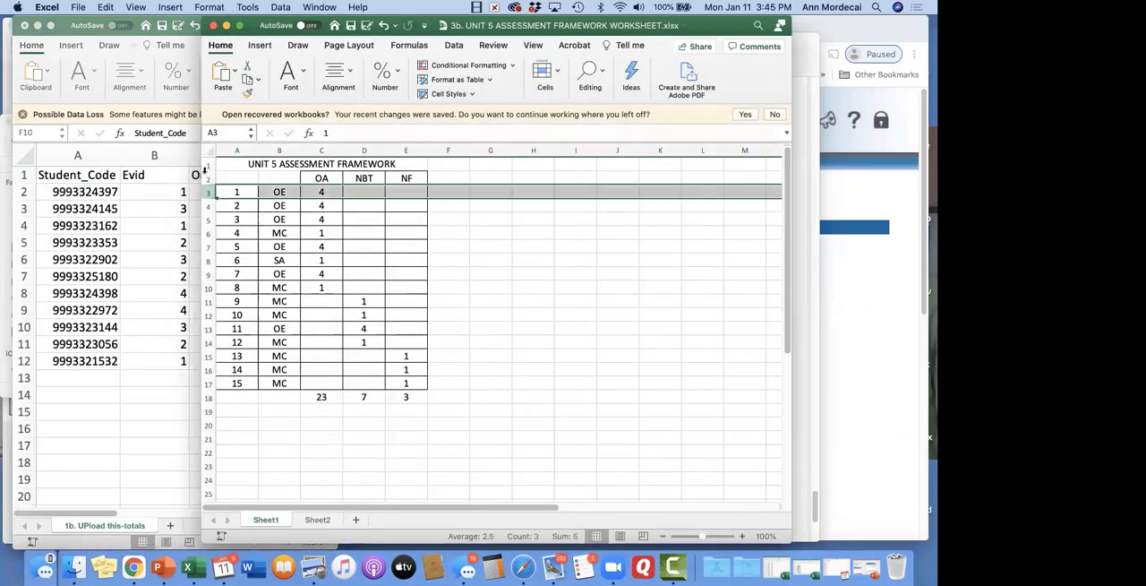
{"action": "left_click_drag", "start_coordinate": [201, 90], "coordinate": [43, 90]}
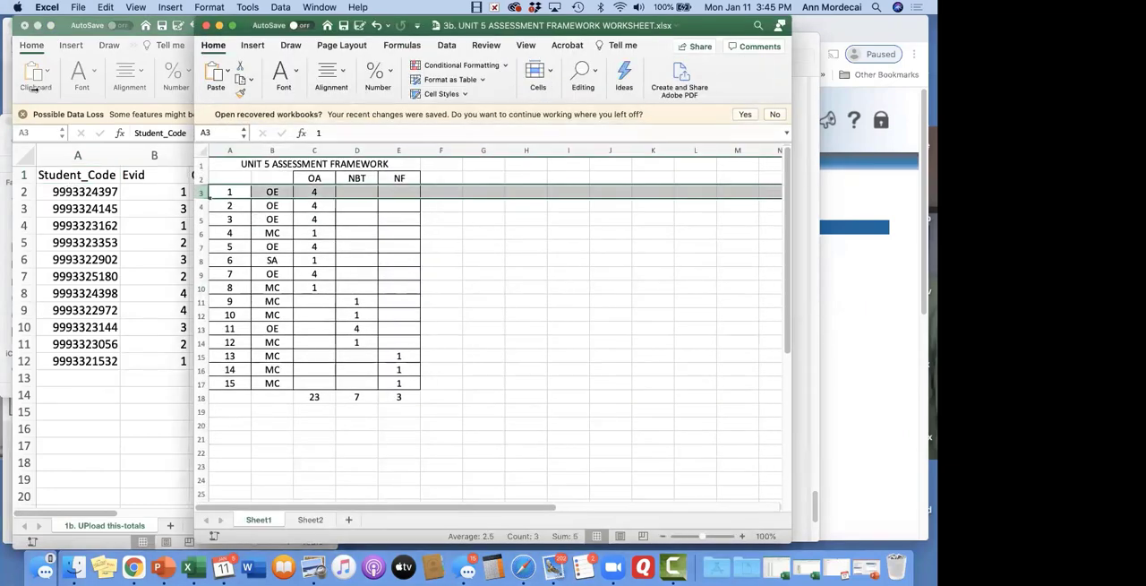
{"action": "left_click_drag", "start_coordinate": [63, 160], "coordinate": [47, 161]}
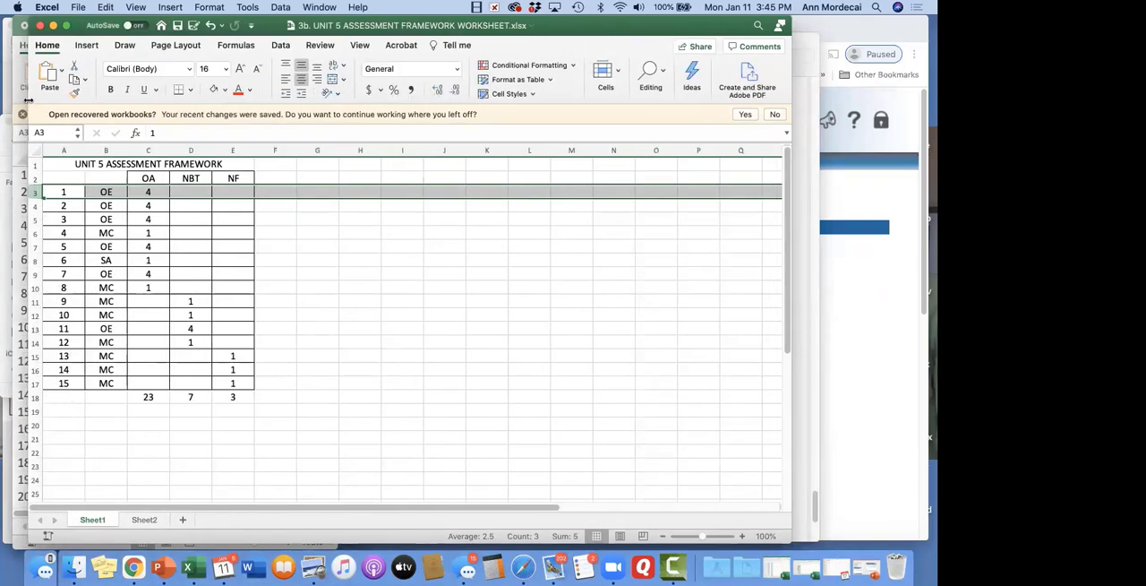
{"action": "left_click_drag", "start_coordinate": [28, 95], "coordinate": [251, 94]}
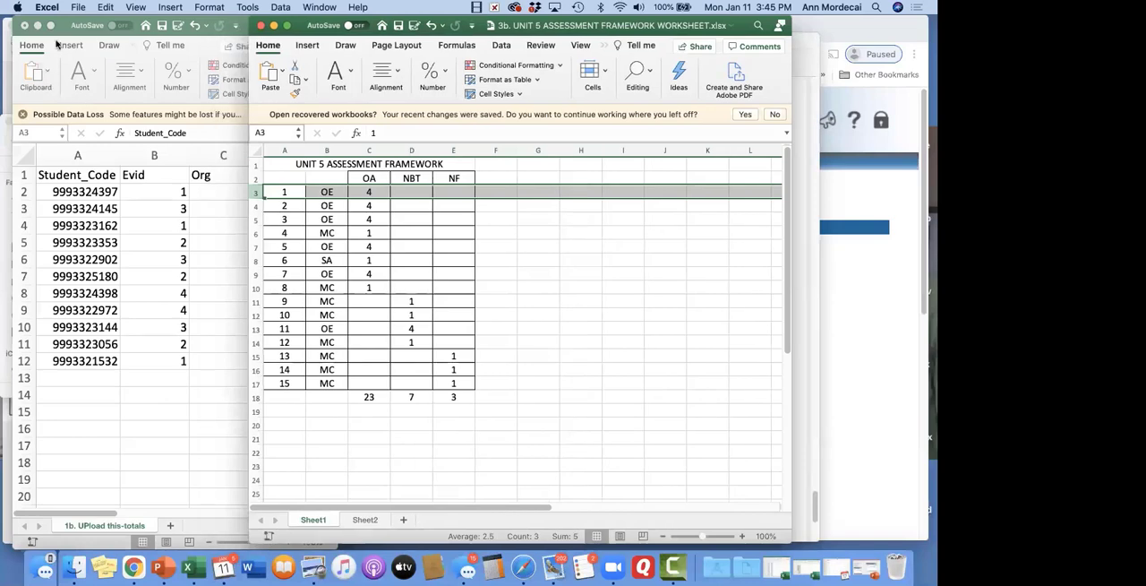
{"action": "left_click", "coordinate": [23, 26]}
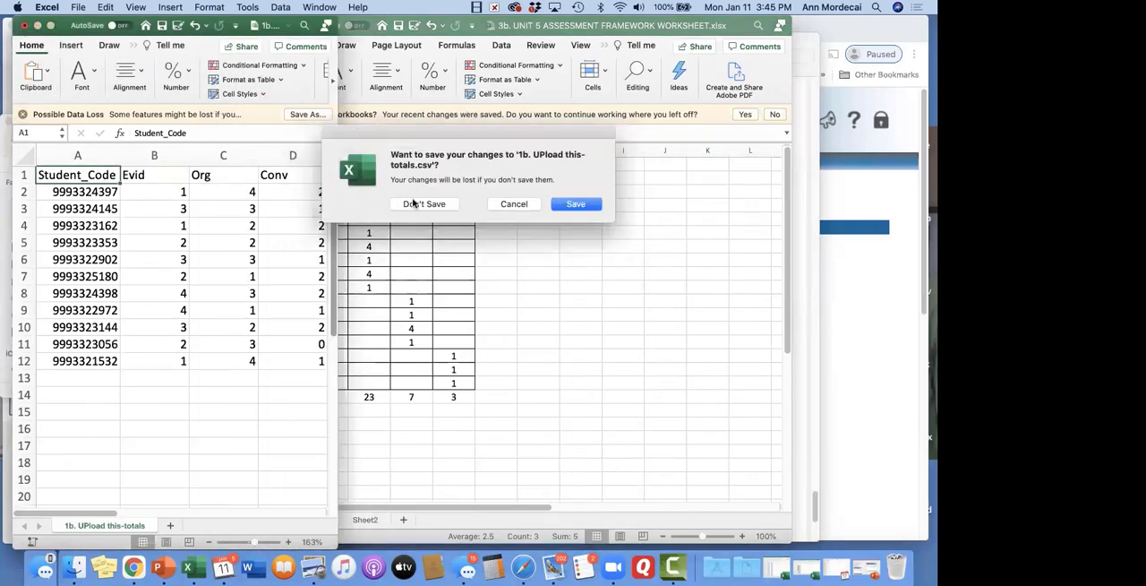
{"action": "left_click", "coordinate": [573, 205]}
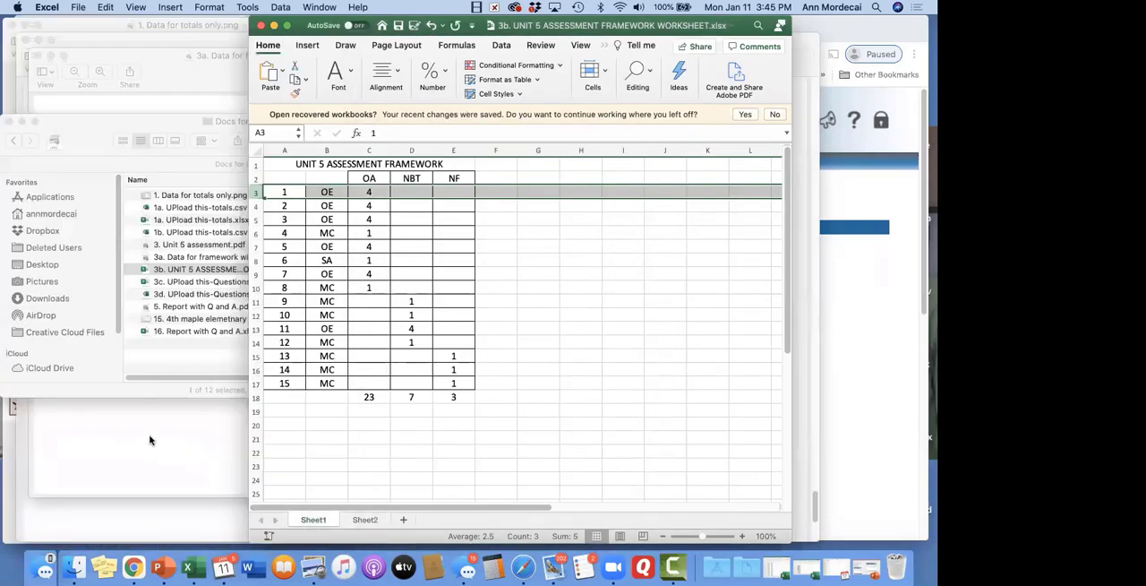
Arrange 3. Unit 5 assessment.pdf and the framework worksheet side by side by narrowing both windows
{"action": "left_click", "coordinate": [150, 440]}
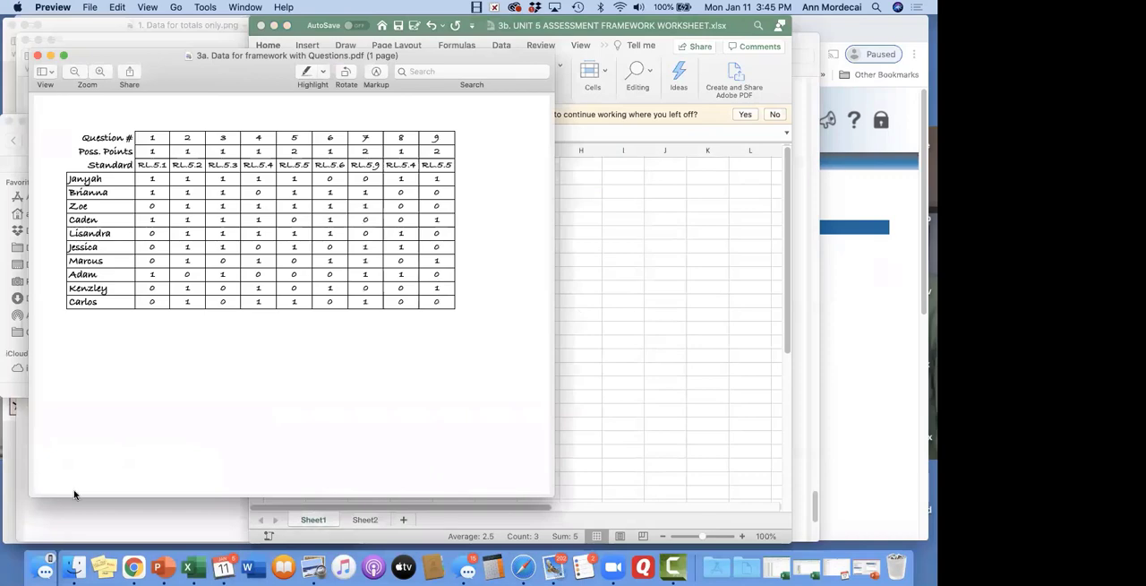
{"action": "left_click", "coordinate": [100, 515]}
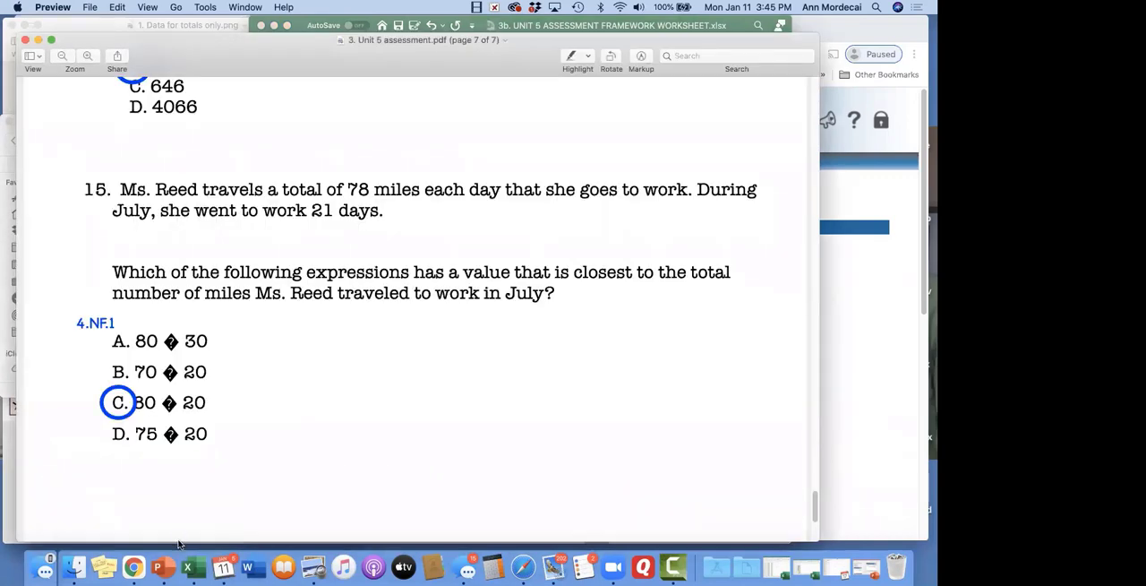
{"action": "left_click_drag", "start_coordinate": [710, 288], "coordinate": [505, 297]}
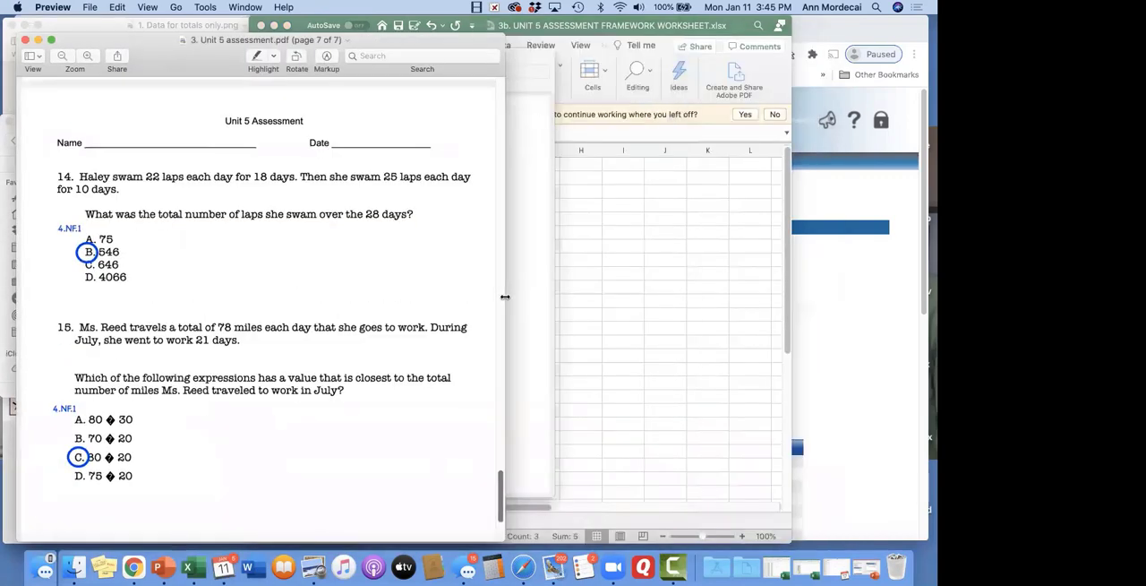
{"action": "left_click", "coordinate": [588, 272]}
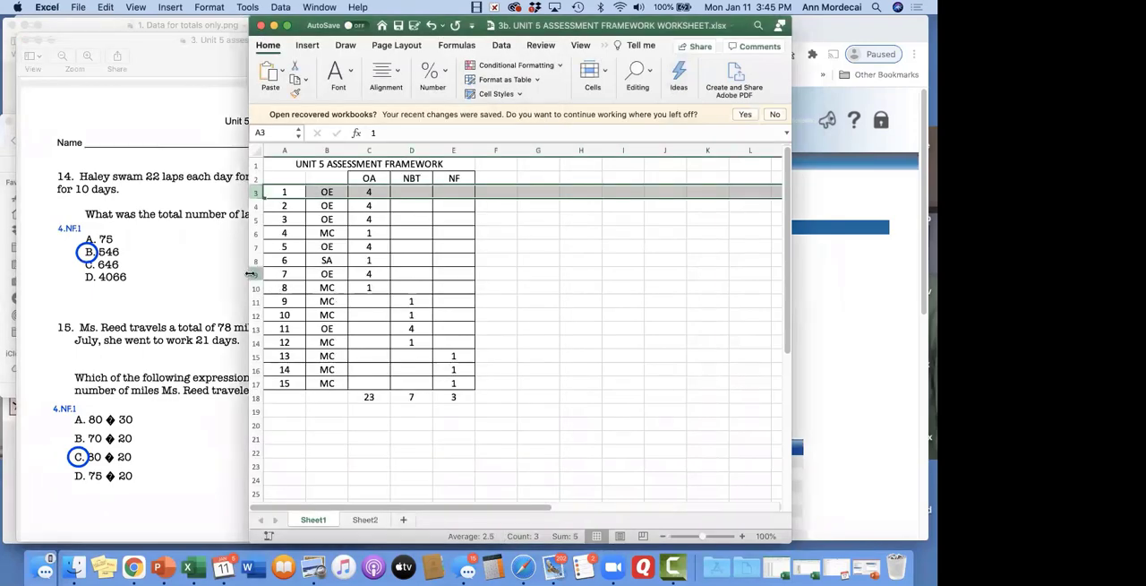
{"action": "left_click_drag", "start_coordinate": [251, 273], "coordinate": [390, 271]}
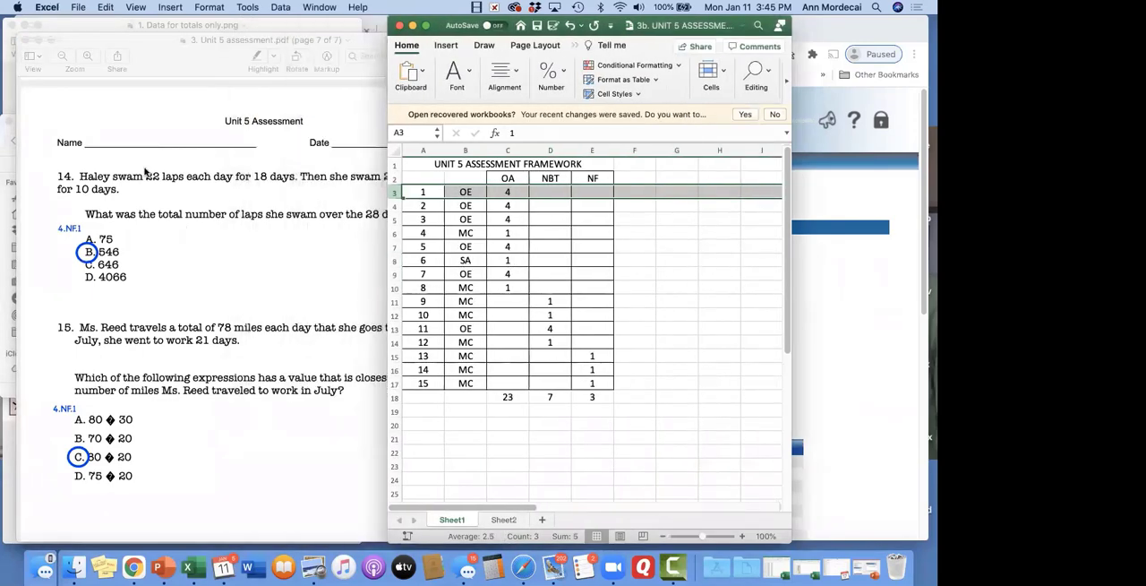
Compare questions 1 to 4 of the Unit 5 assessment with their question types and OA points in the framework worksheet
{"action": "scroll", "coordinate": [150, 173], "scroll_direction": "up", "scroll_amount": 20}
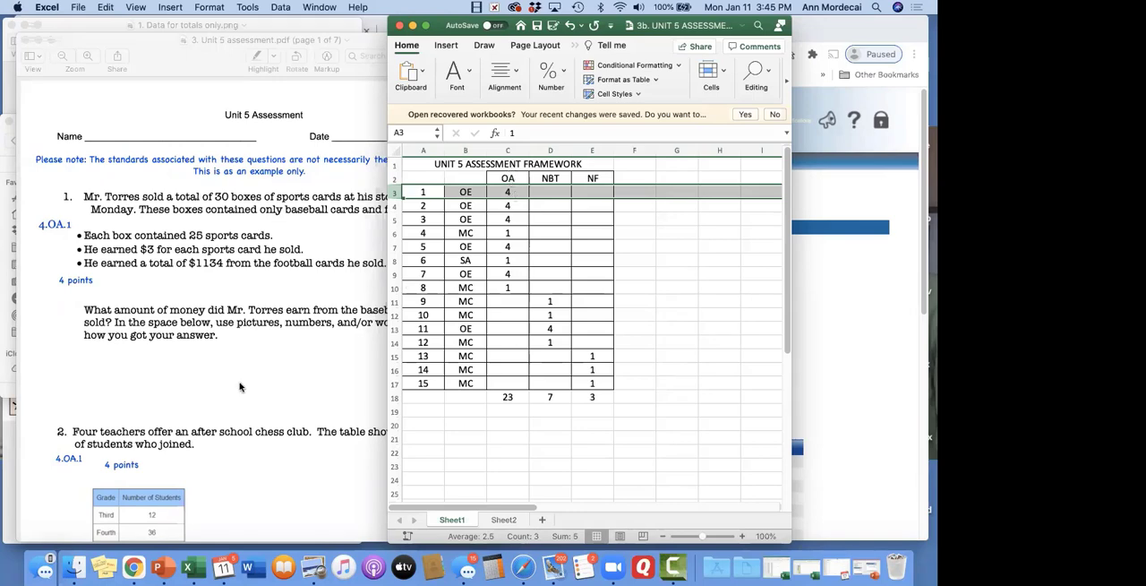
{"action": "scroll", "coordinate": [63, 183], "scroll_direction": "down", "scroll_amount": 10}
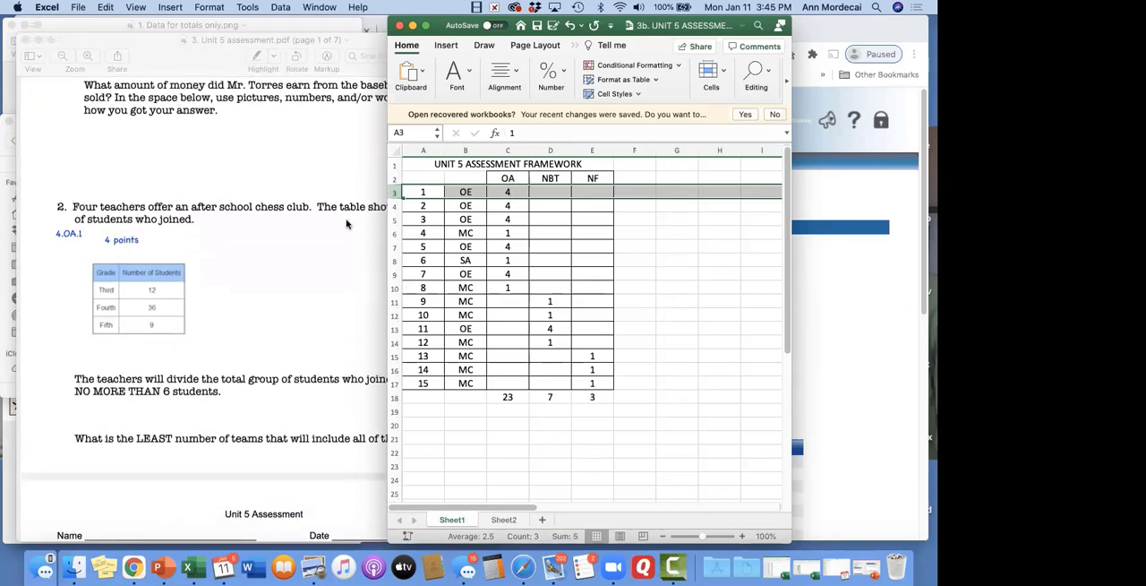
{"action": "left_click", "coordinate": [417, 207]}
{"action": "left_click", "coordinate": [465, 205]}
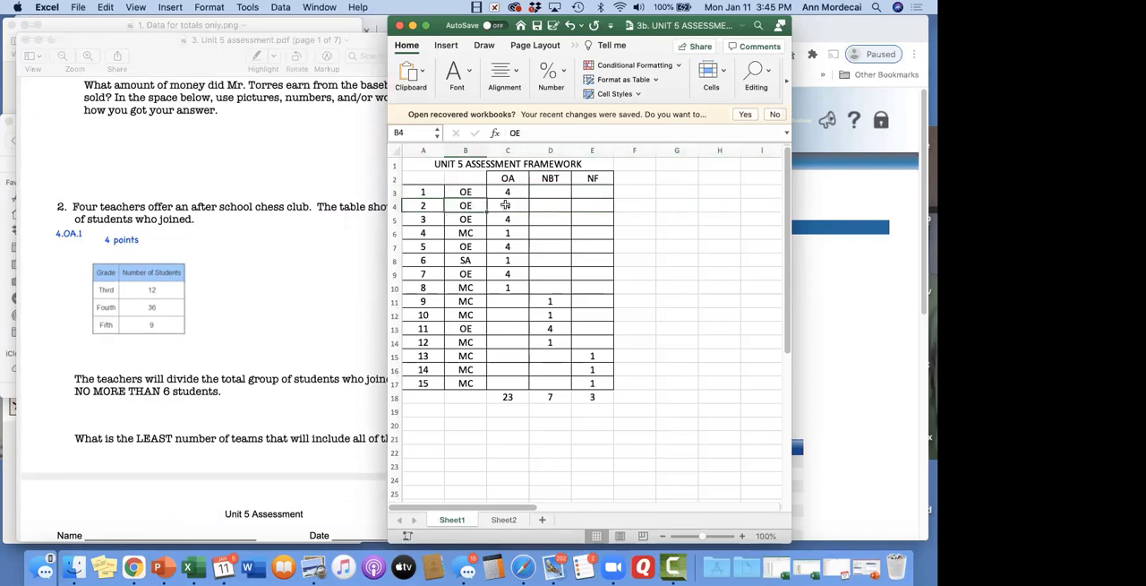
{"action": "left_click", "coordinate": [505, 205]}
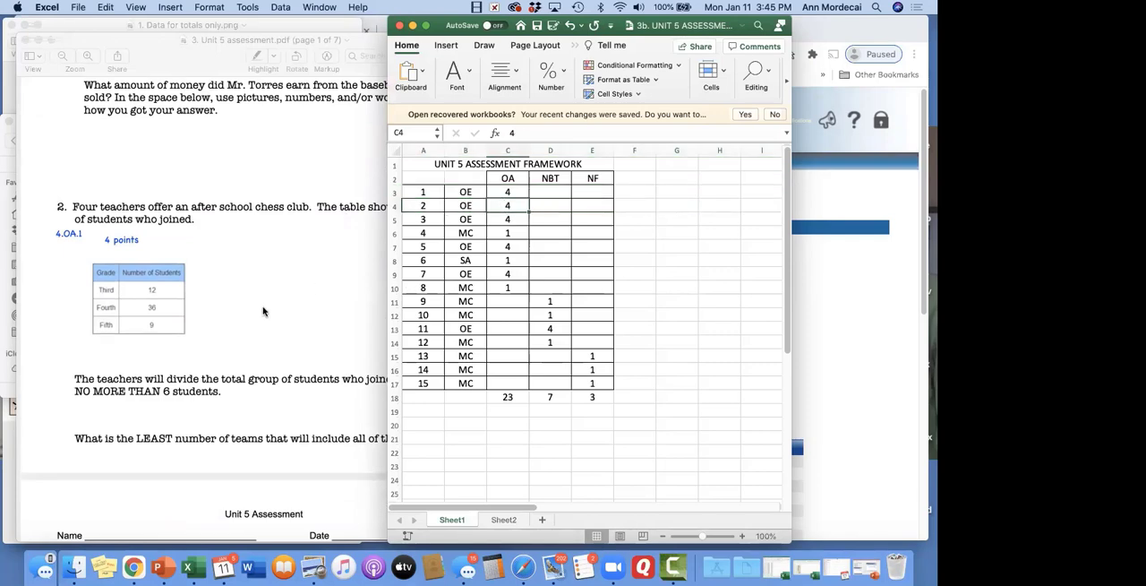
{"action": "scroll", "coordinate": [262, 311], "scroll_direction": "down", "scroll_amount": 15}
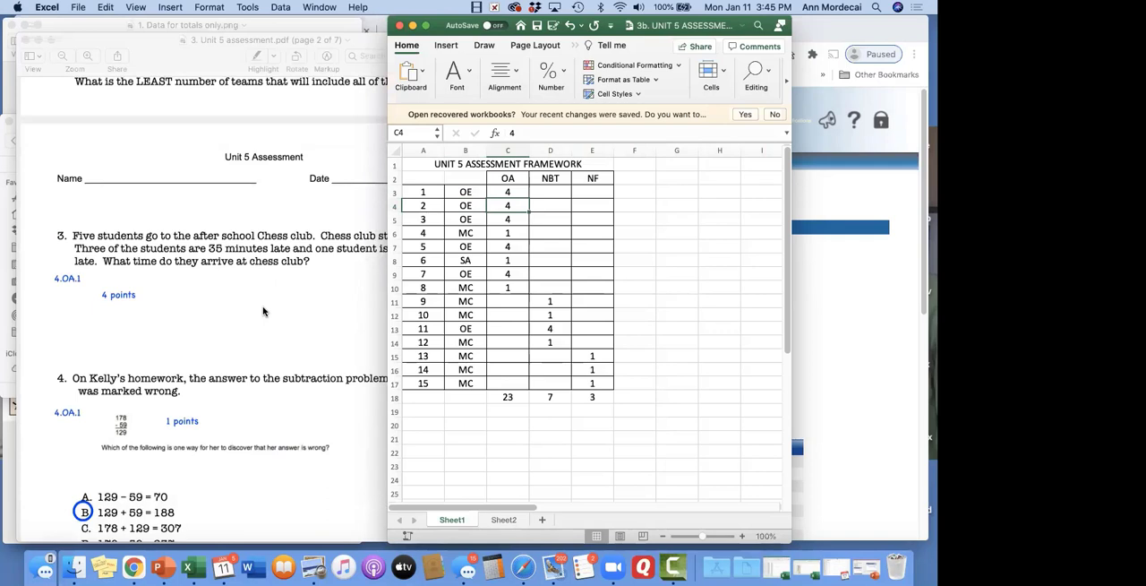
{"action": "left_click", "coordinate": [435, 218]}
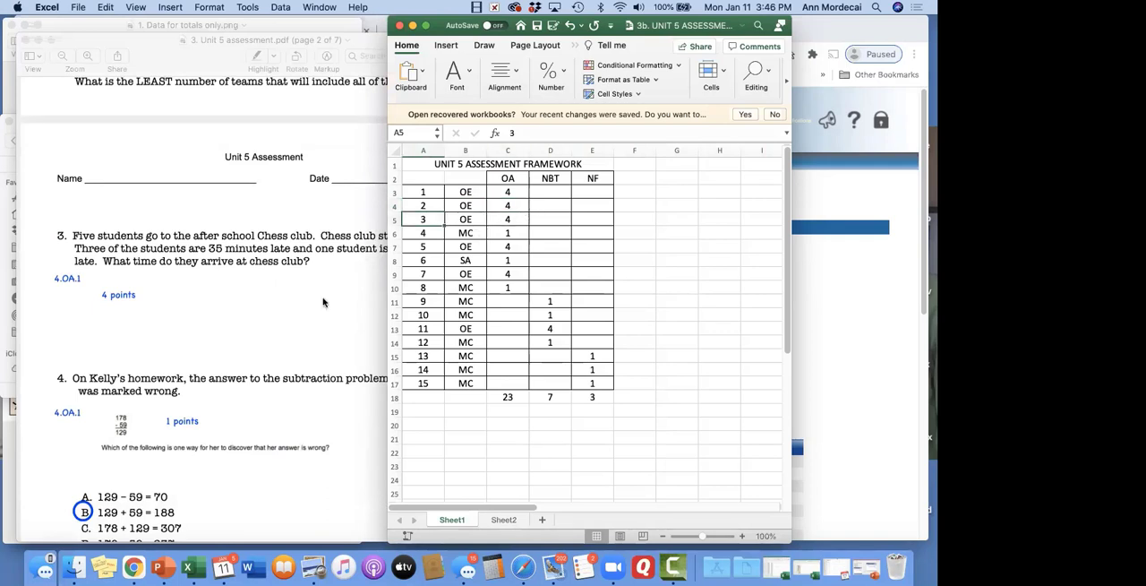
{"action": "scroll", "coordinate": [323, 302], "scroll_direction": "down", "scroll_amount": 5}
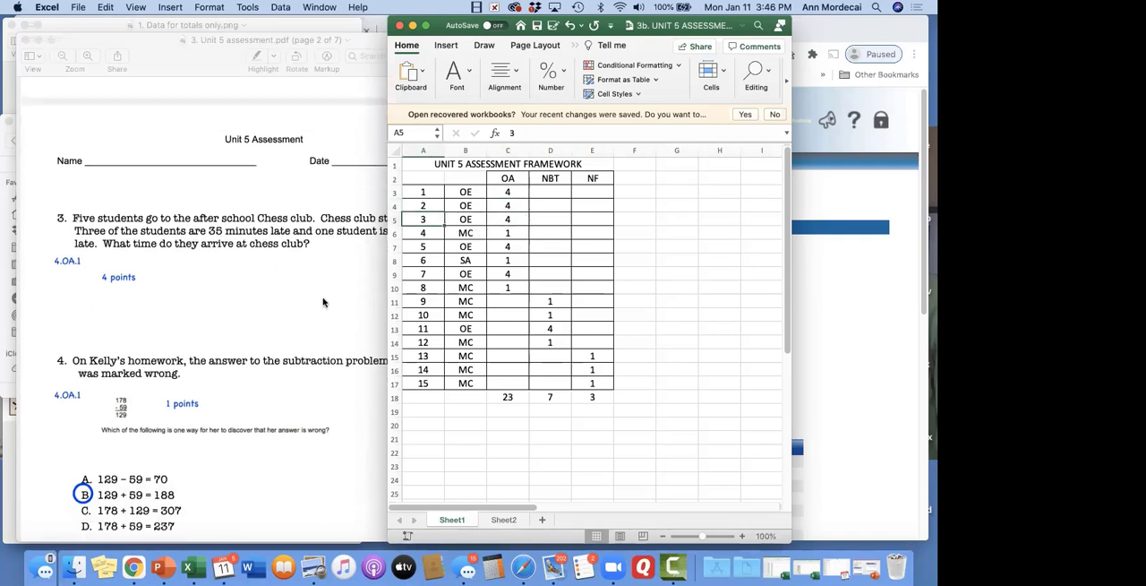
{"action": "left_click", "coordinate": [432, 235]}
{"action": "left_click", "coordinate": [464, 233]}
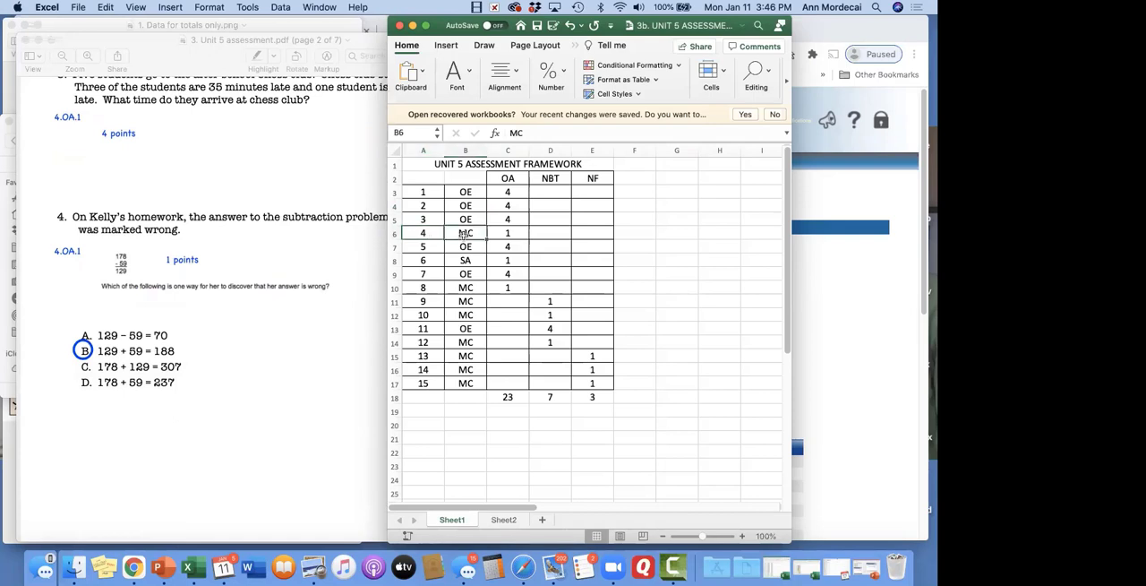
{"action": "left_click", "coordinate": [509, 232]}
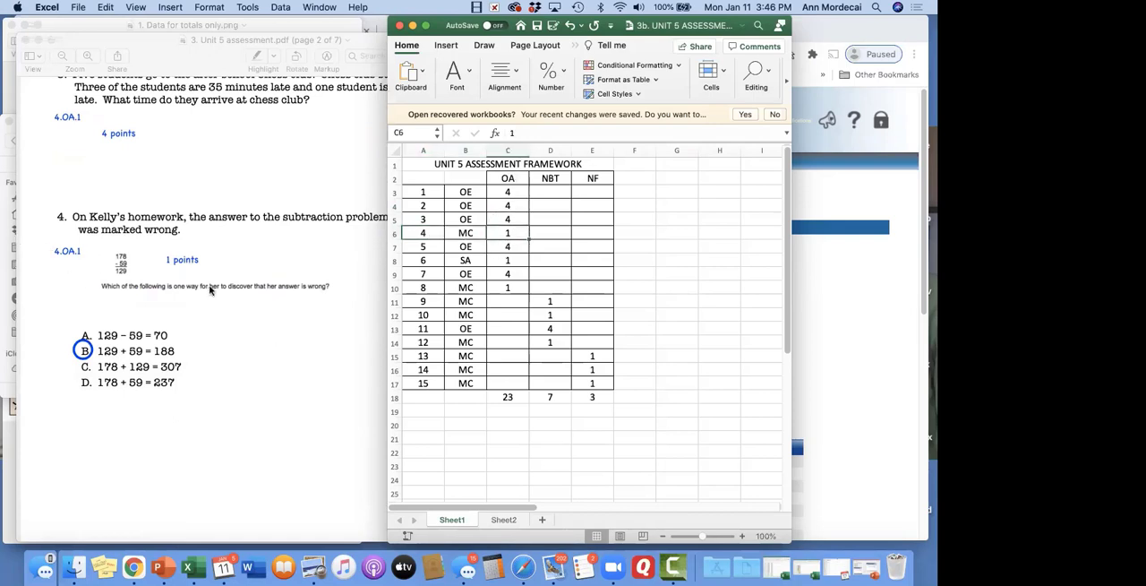
Compare questions 5 to 11 of the Unit 5 assessment with their OA and NBT rows in the framework worksheet
{"action": "scroll", "coordinate": [213, 295], "scroll_direction": "down", "scroll_amount": 10}
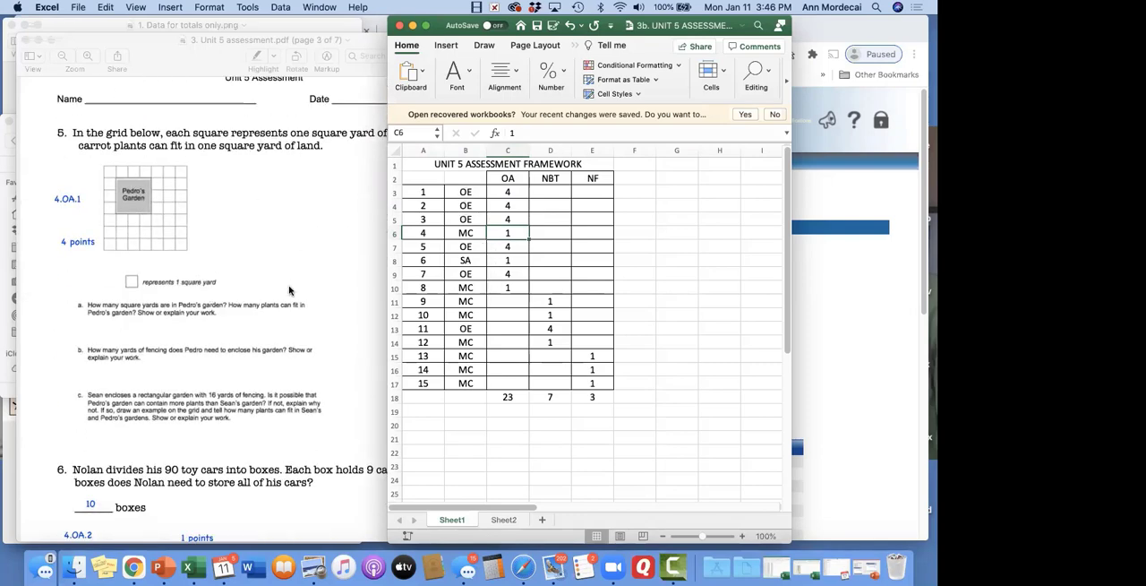
{"action": "scroll", "coordinate": [183, 327], "scroll_direction": "down", "scroll_amount": 5}
{"action": "scroll", "coordinate": [184, 326], "scroll_direction": "down", "scroll_amount": 10}
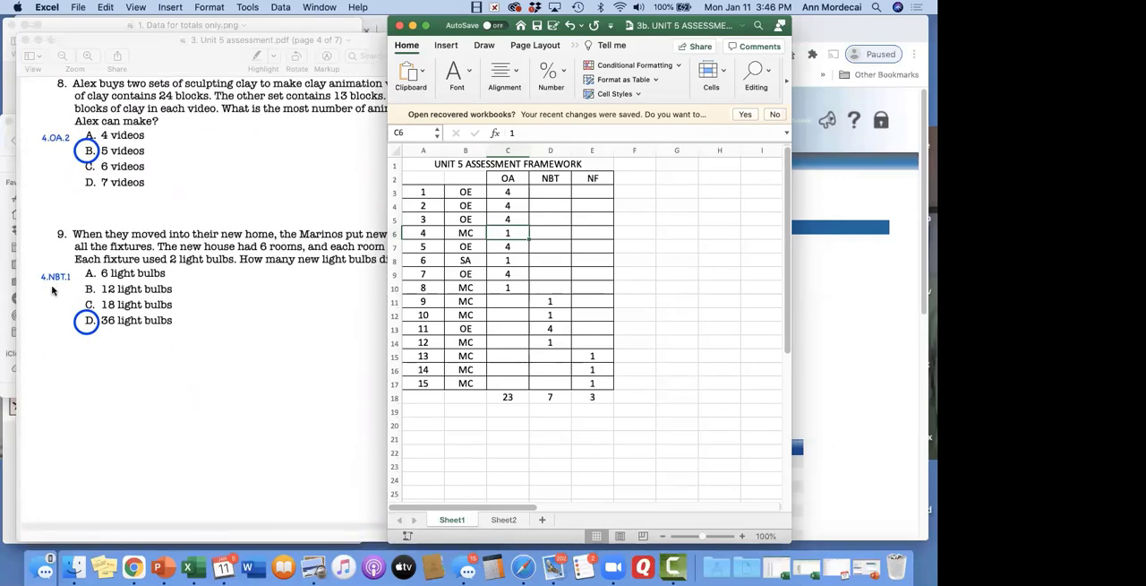
{"action": "left_click", "coordinate": [394, 301]}
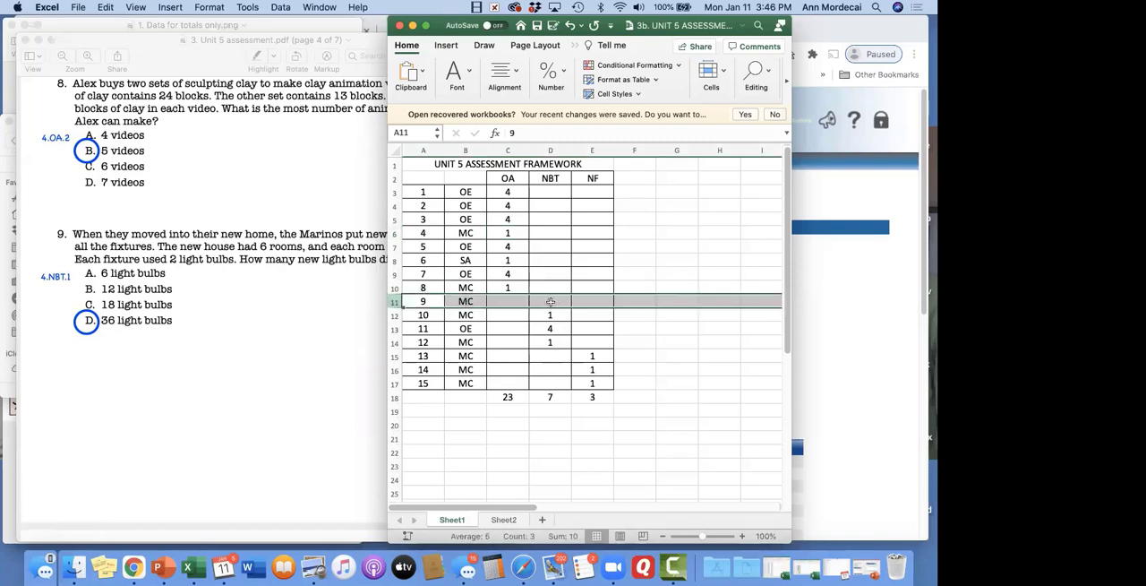
{"action": "scroll", "coordinate": [218, 368], "scroll_direction": "down", "scroll_amount": 10}
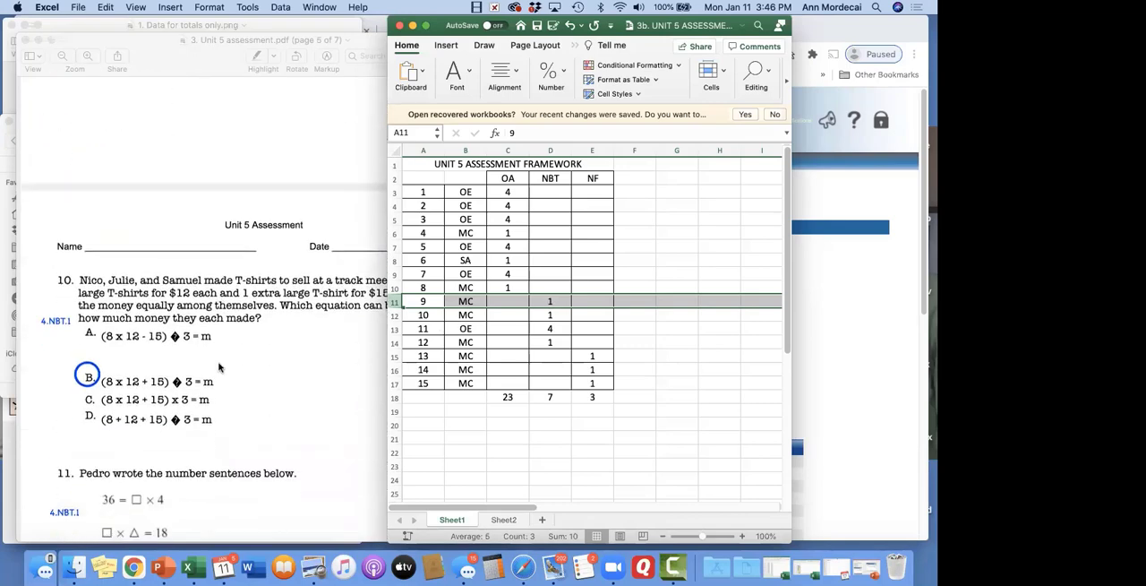
{"action": "scroll", "coordinate": [219, 367], "scroll_direction": "down", "scroll_amount": 3}
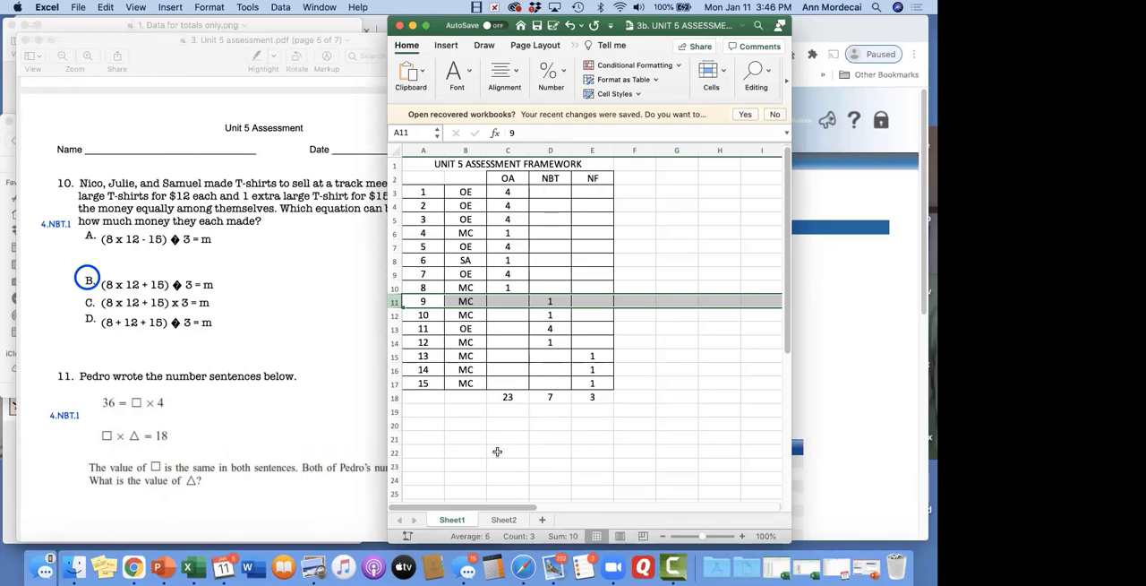
Check the point totals of the OA, NBT and NF columns in row 18 of the framework worksheet
{"action": "left_click", "coordinate": [515, 396]}
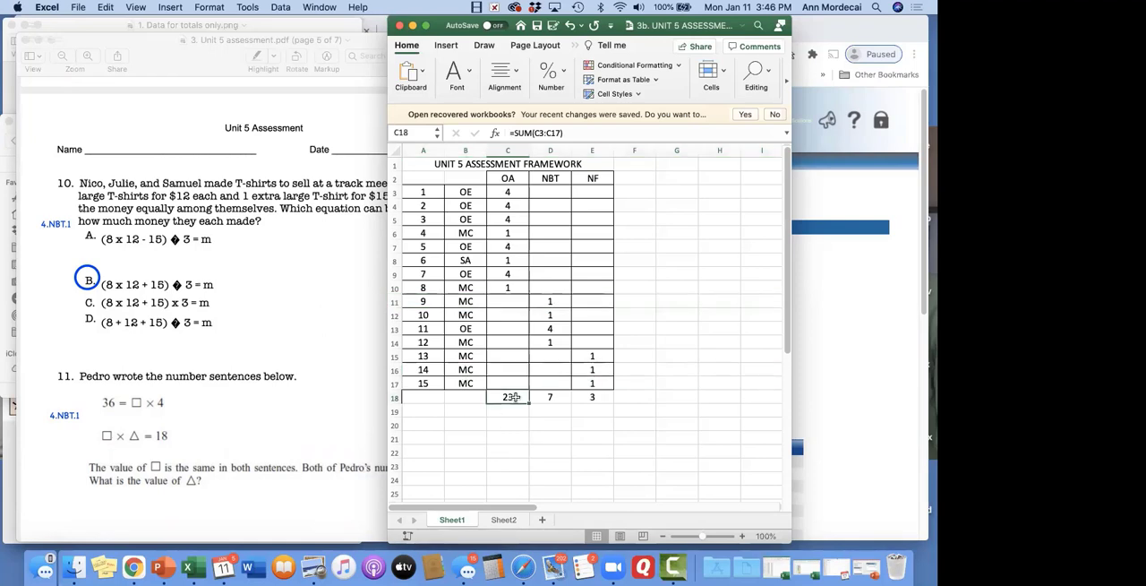
{"action": "left_click", "coordinate": [556, 397]}
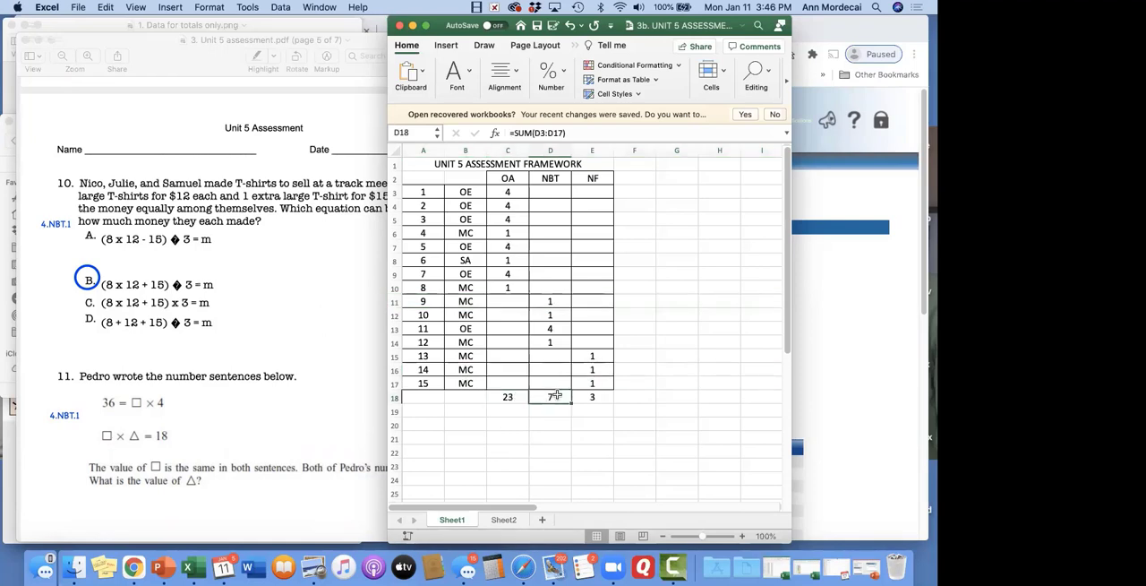
{"action": "left_click", "coordinate": [595, 396]}
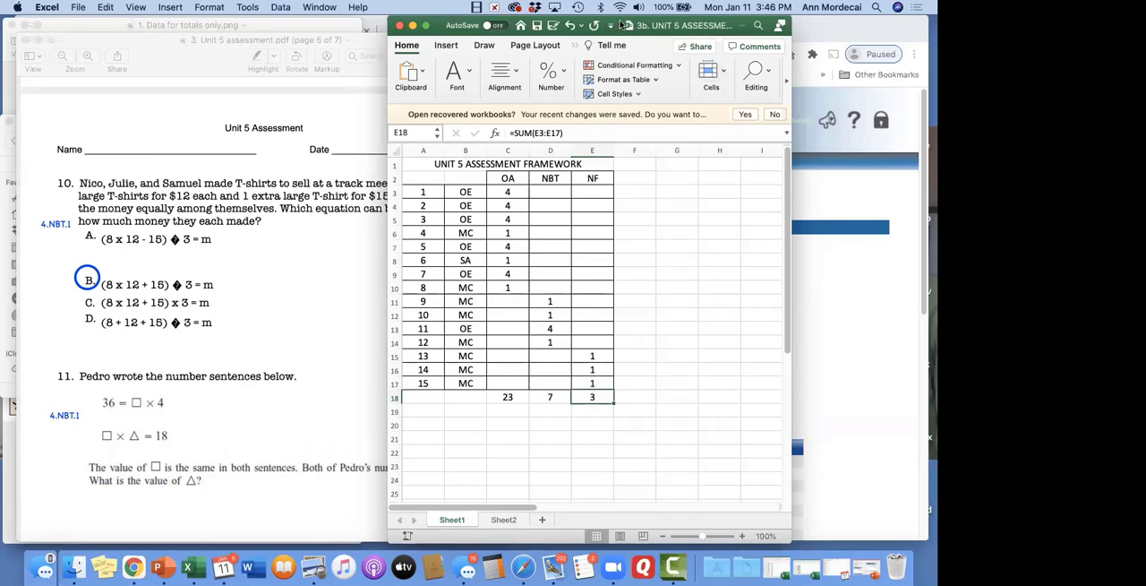
Move the worksheet aside to view 3a. Data for framework with Questions.pdf, and return to the PerformancePLUS Assessments page in Chrome
{"action": "left_click_drag", "start_coordinate": [616, 25], "coordinate": [249, 23]}
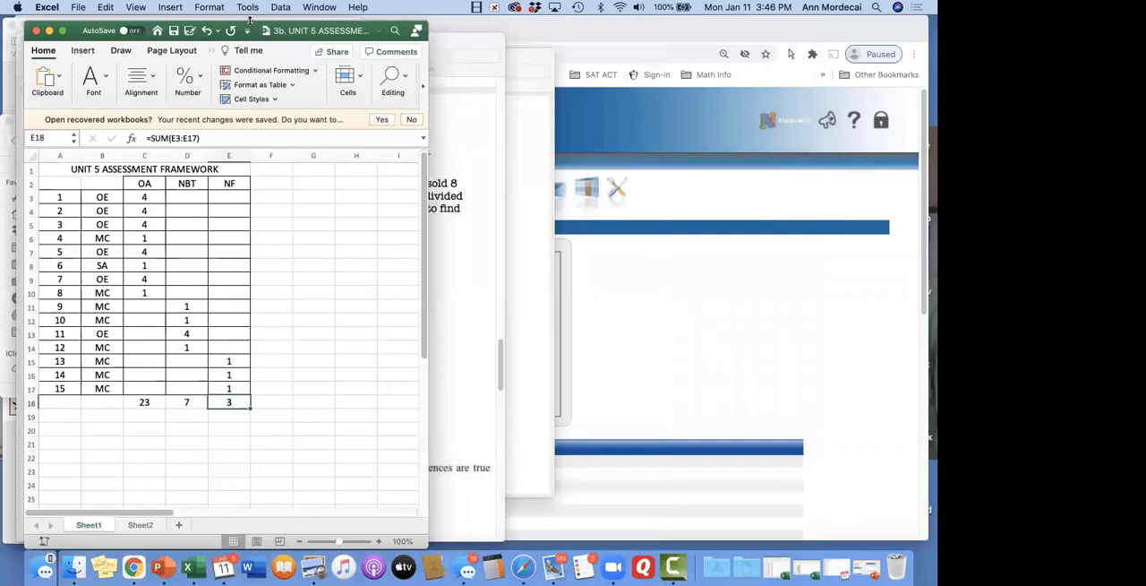
{"action": "left_click", "coordinate": [542, 283]}
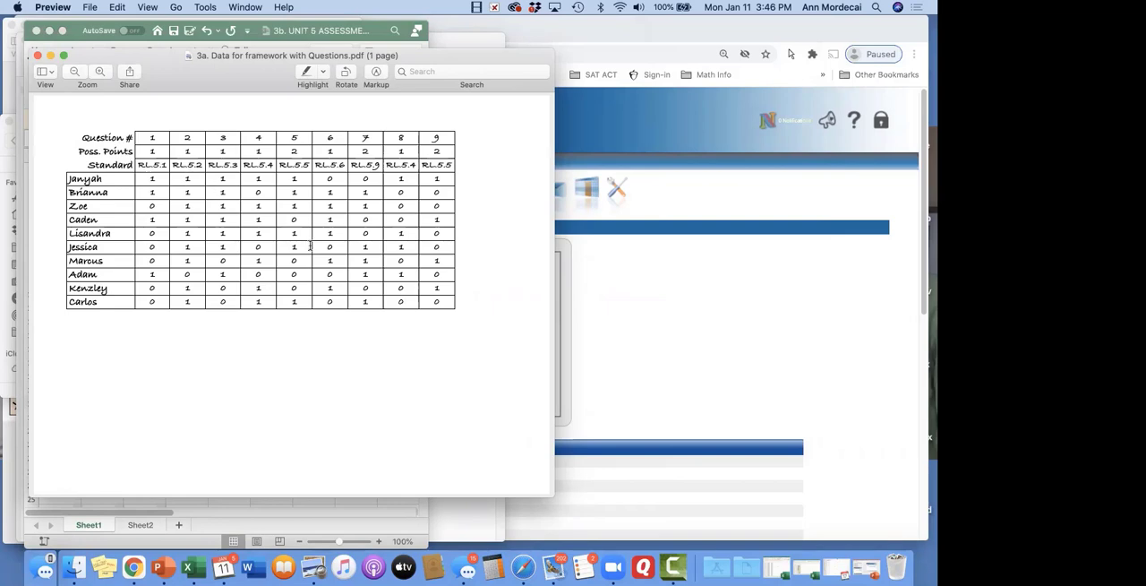
{"action": "left_click", "coordinate": [659, 277]}
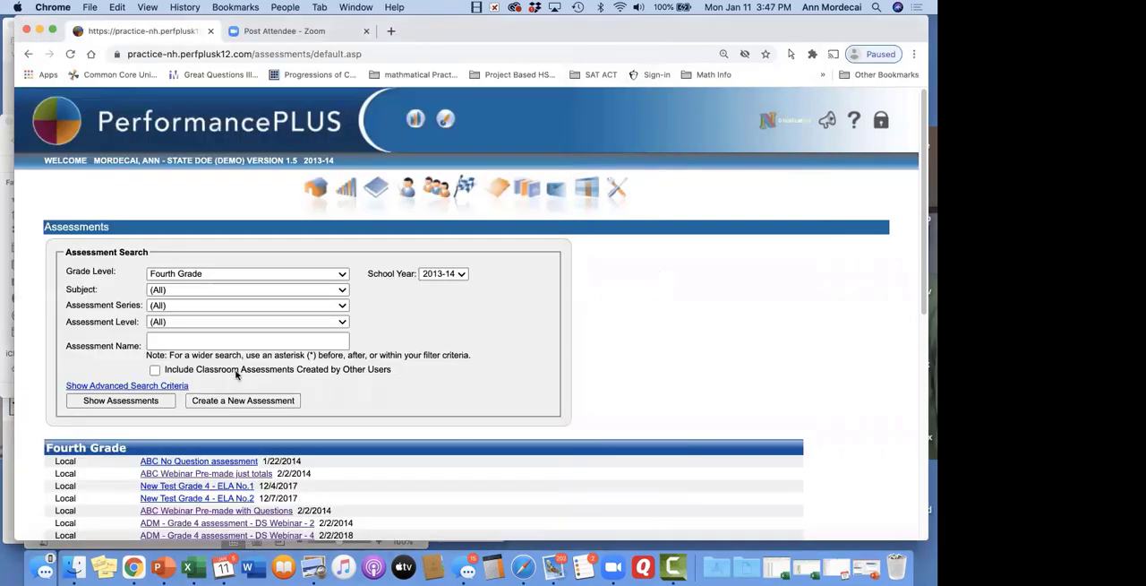
Start a new Fourth Grade assessment, choose the AssessmentBUILDER Assessment type, and continue to its details
{"action": "scroll", "coordinate": [237, 375], "scroll_direction": "down", "scroll_amount": 5}
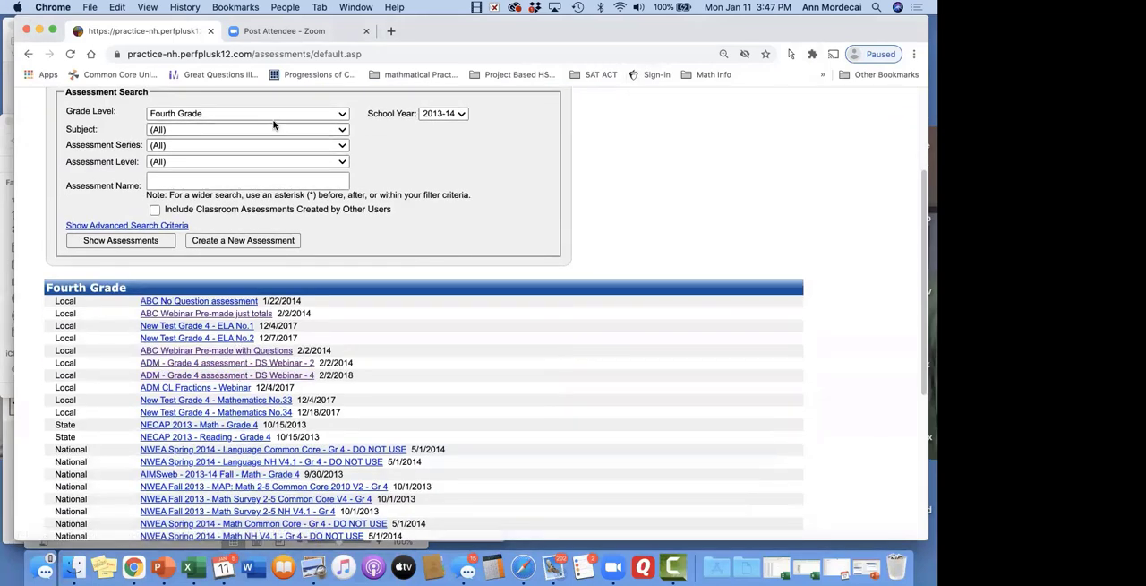
{"action": "left_click", "coordinate": [285, 242]}
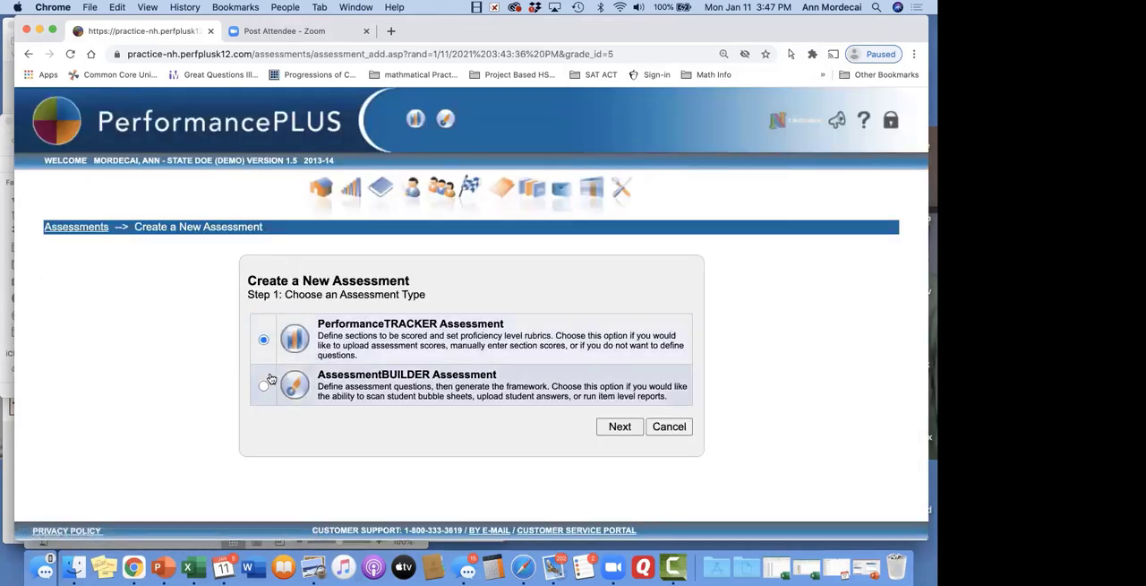
{"action": "left_click", "coordinate": [269, 381]}
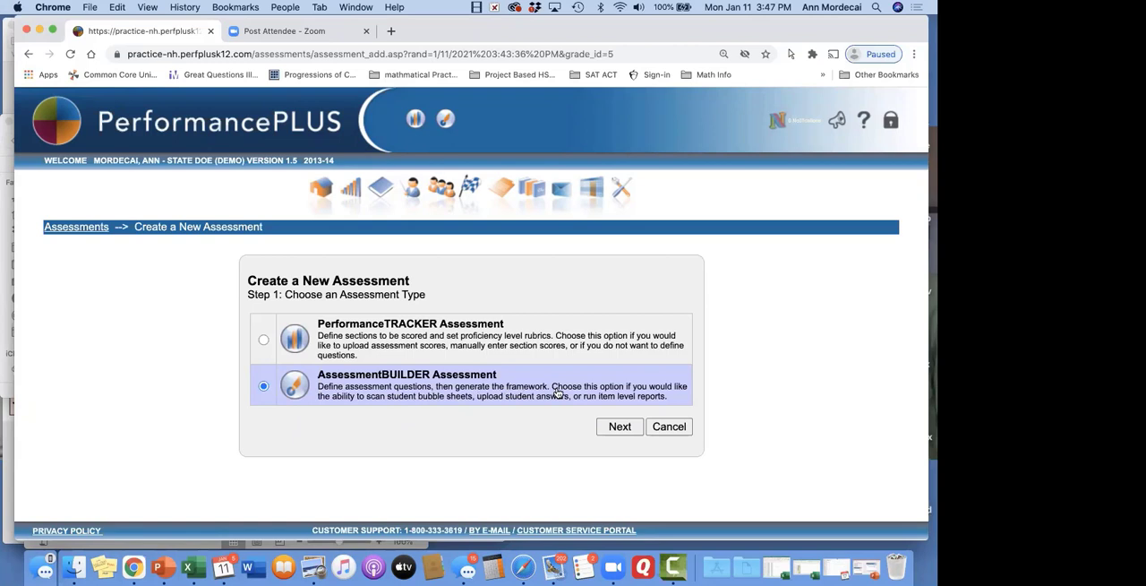
{"action": "left_click", "coordinate": [620, 427]}
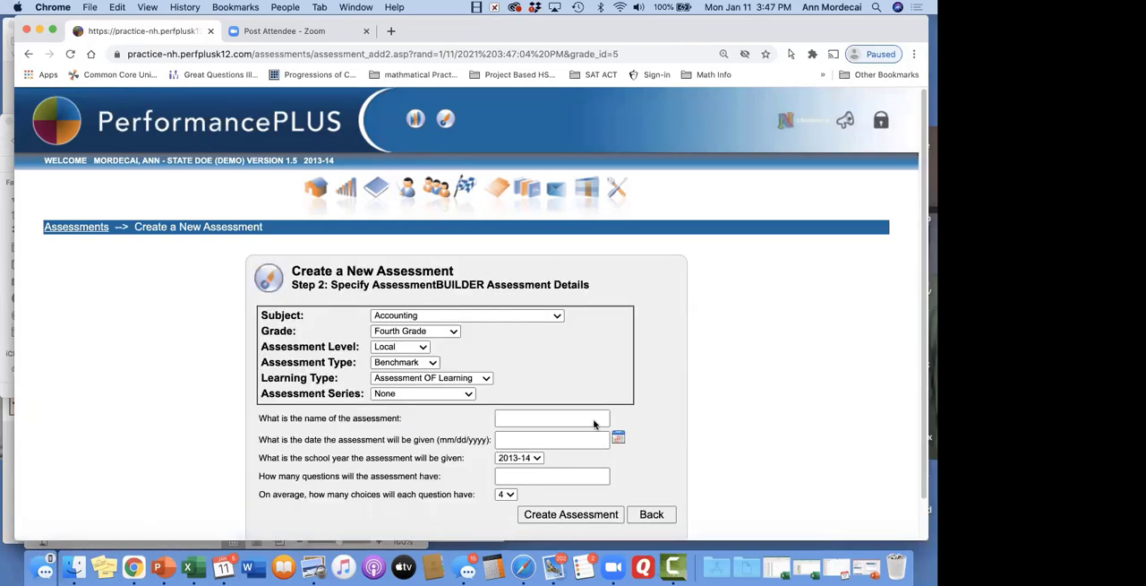
Set the assessment's subject to Mathematics, keeping Benchmark as the assessment type and Assessment OF Learning as the learning type
{"action": "left_click", "coordinate": [540, 317]}
{"action": "scroll", "coordinate": [502, 358], "scroll_direction": "down", "scroll_amount": 5}
{"action": "left_click", "coordinate": [430, 527]}
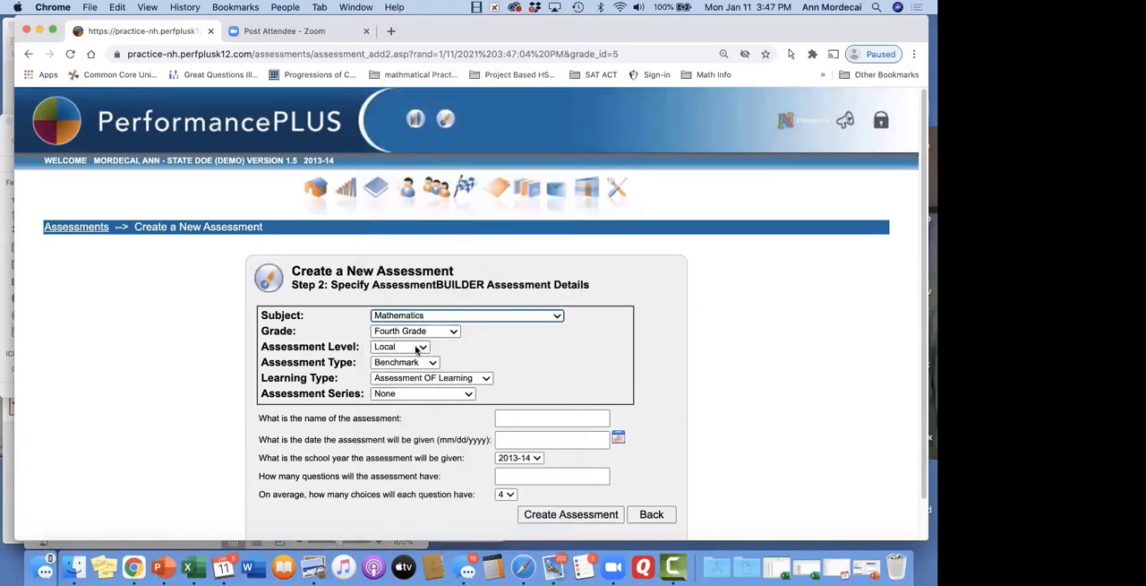
{"action": "left_click", "coordinate": [430, 363]}
{"action": "left_click", "coordinate": [430, 363]}
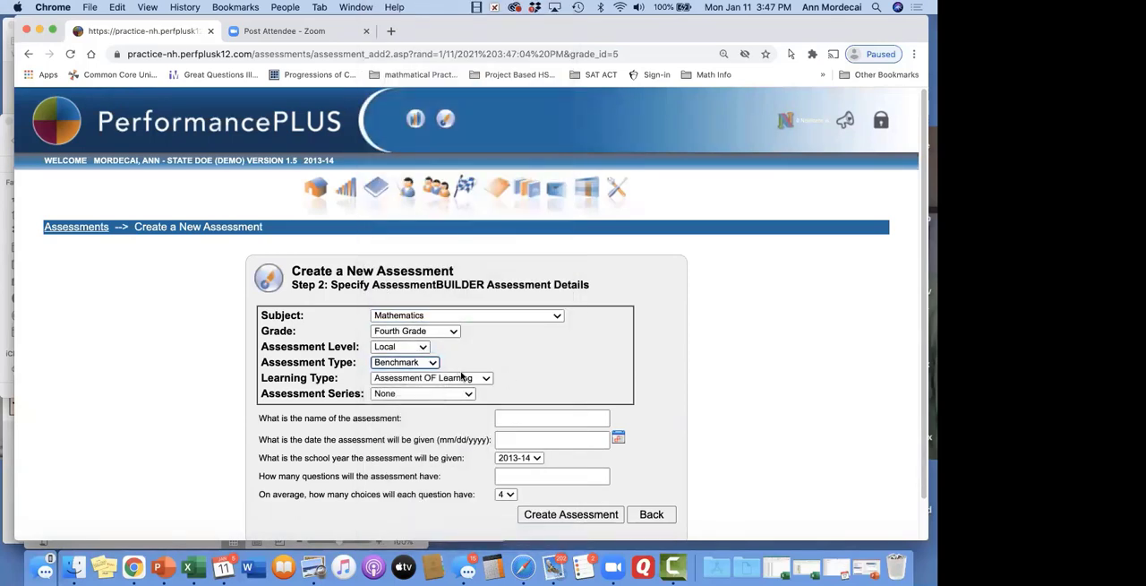
{"action": "left_click", "coordinate": [484, 378]}
{"action": "left_click", "coordinate": [479, 378]}
Name the assessment "ABC With questios" and set the date it will be given to 02/02/2014
{"action": "left_click", "coordinate": [533, 418]}
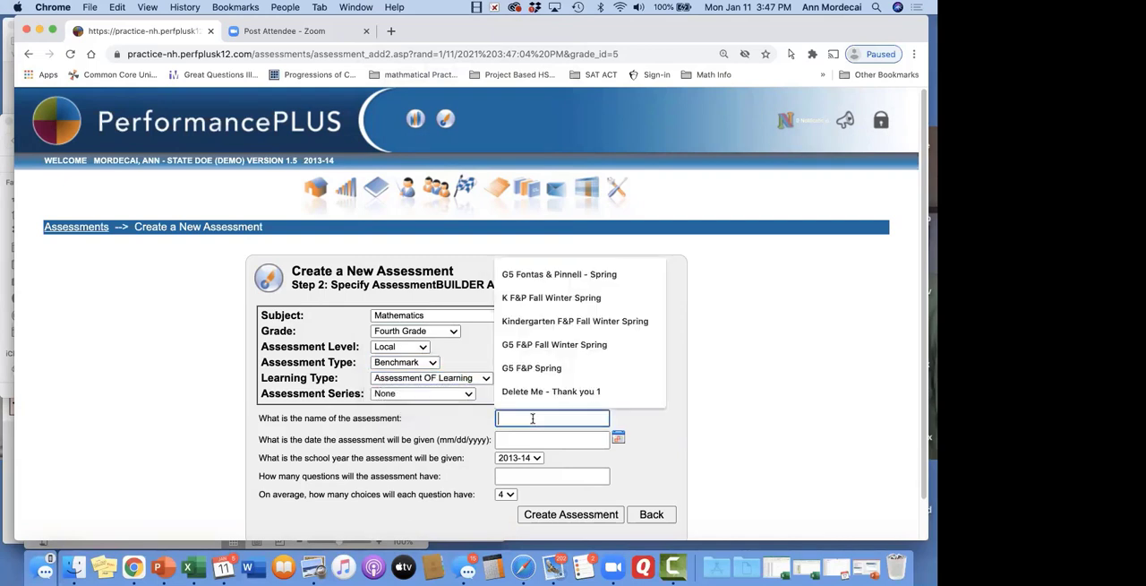
{"action": "type", "text": "AB"}
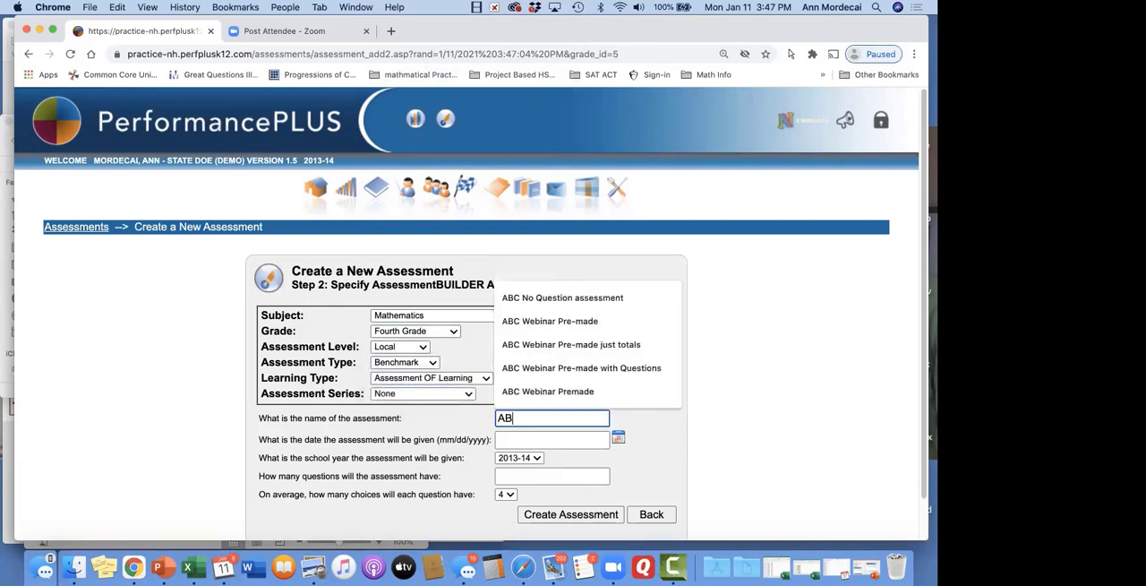
{"action": "type", "text": "C With questios"}
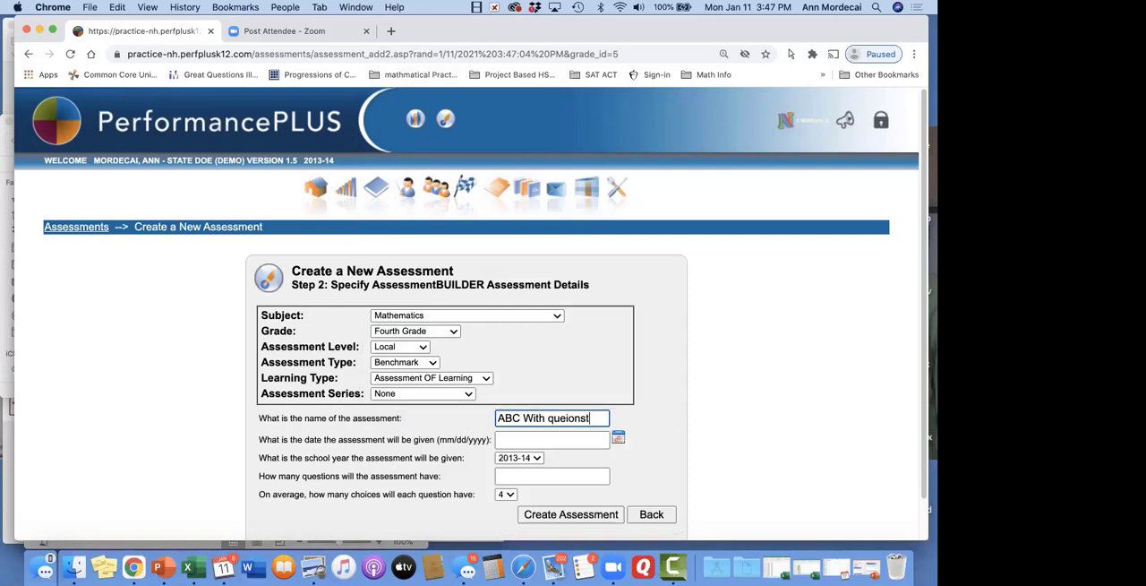
{"action": "left_click", "coordinate": [531, 438]}
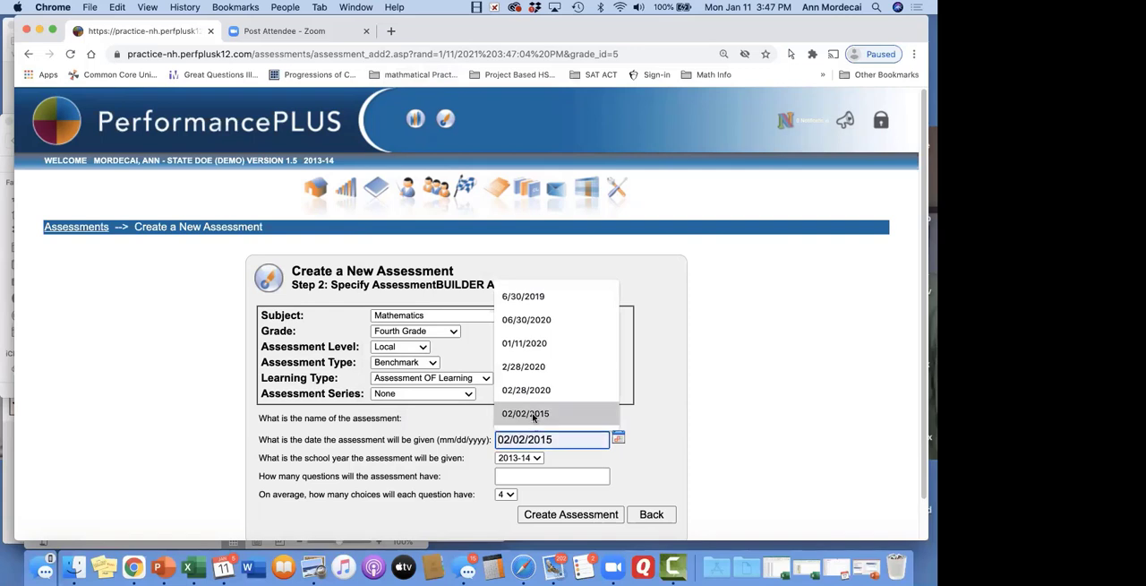
{"action": "left_click", "coordinate": [531, 412]}
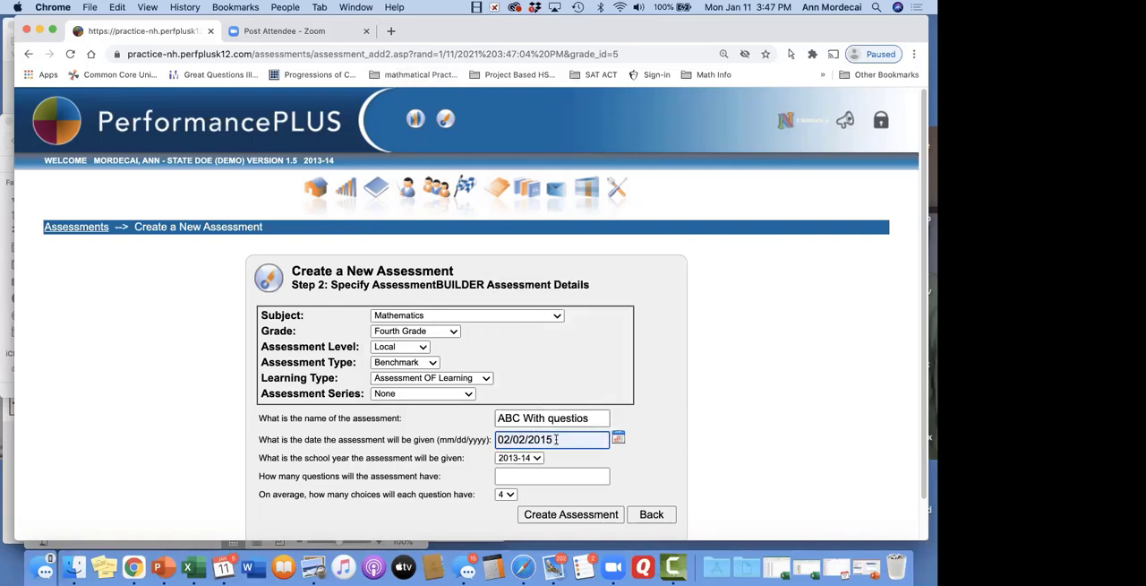
{"action": "key", "text": "BackSpace"}
{"action": "type", "text": "4"}
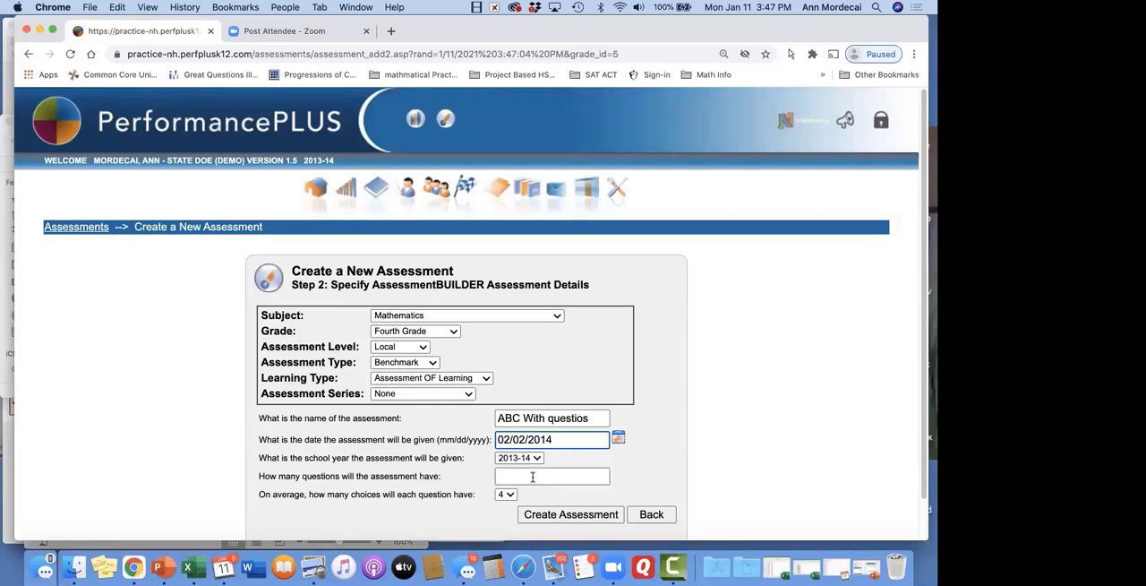
Set the number of questions to 15, checking the framework worksheet, keep 4 choices per question, and create the assessment
{"action": "left_click", "coordinate": [533, 476]}
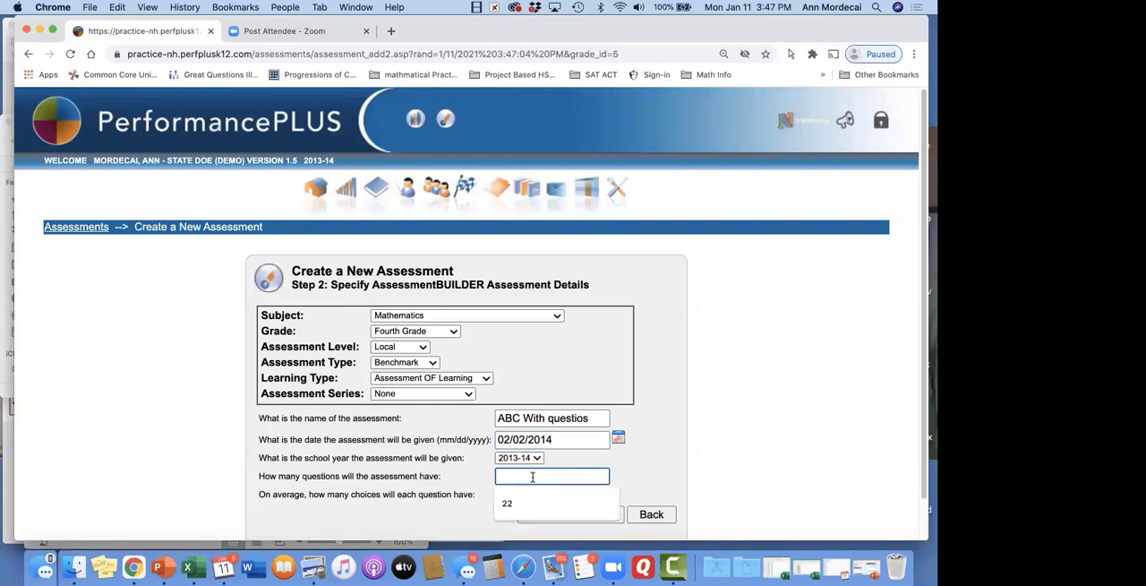
{"action": "type", "text": "15"}
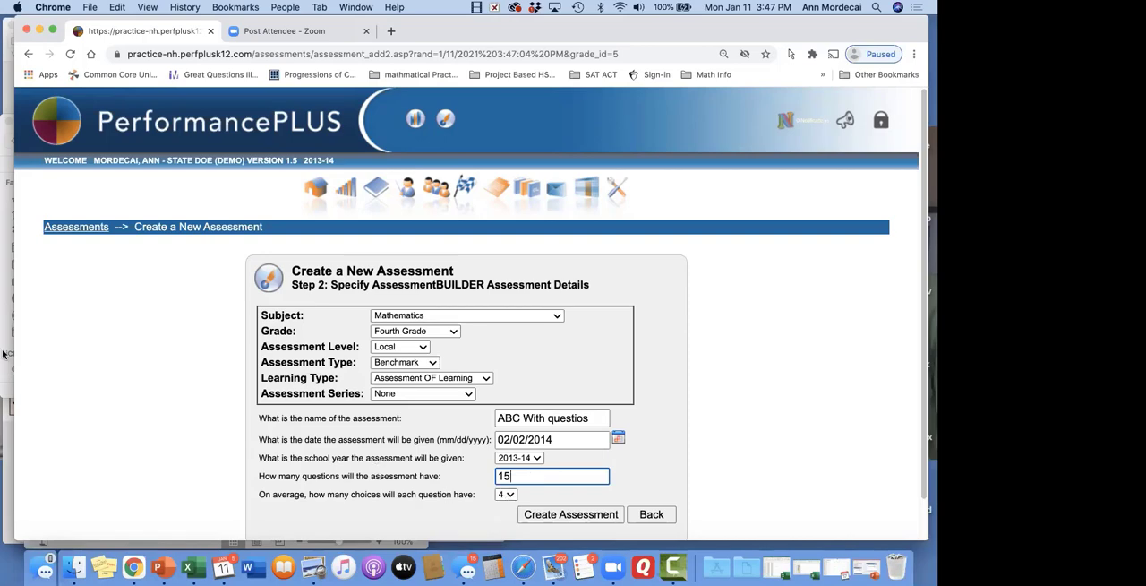
{"action": "left_click_drag", "start_coordinate": [15, 355], "coordinate": [234, 357]}
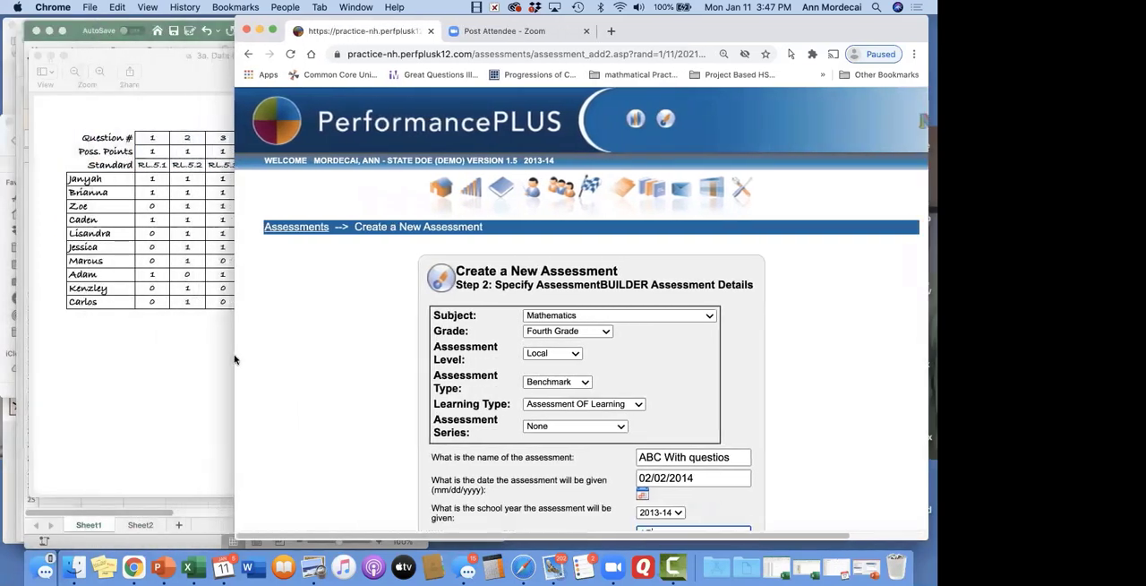
{"action": "left_click", "coordinate": [149, 518]}
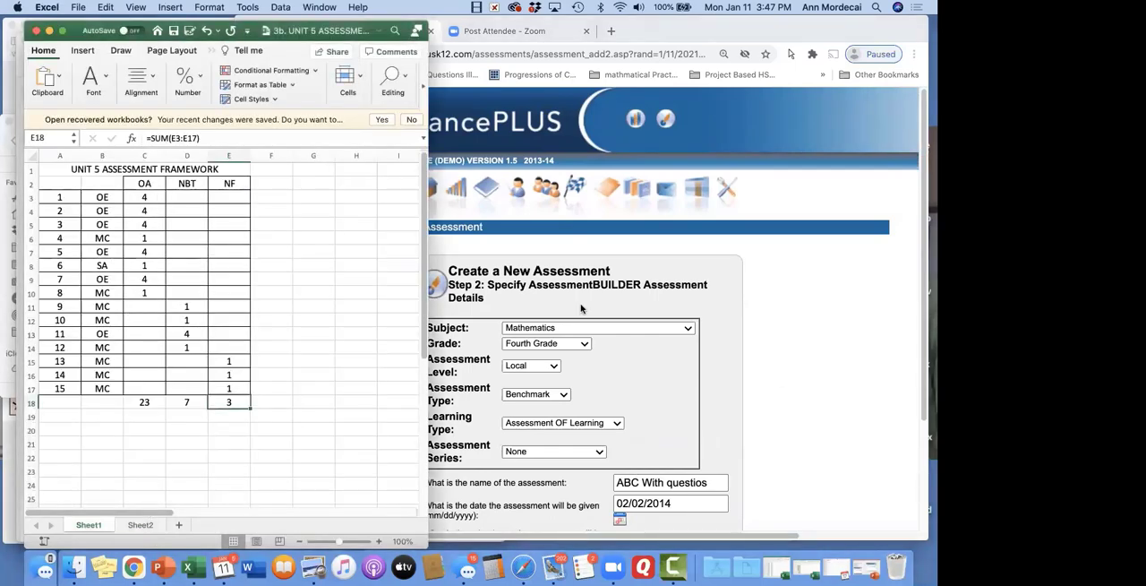
{"action": "left_click", "coordinate": [784, 357]}
{"action": "scroll", "coordinate": [684, 368], "scroll_direction": "down", "scroll_amount": 3}
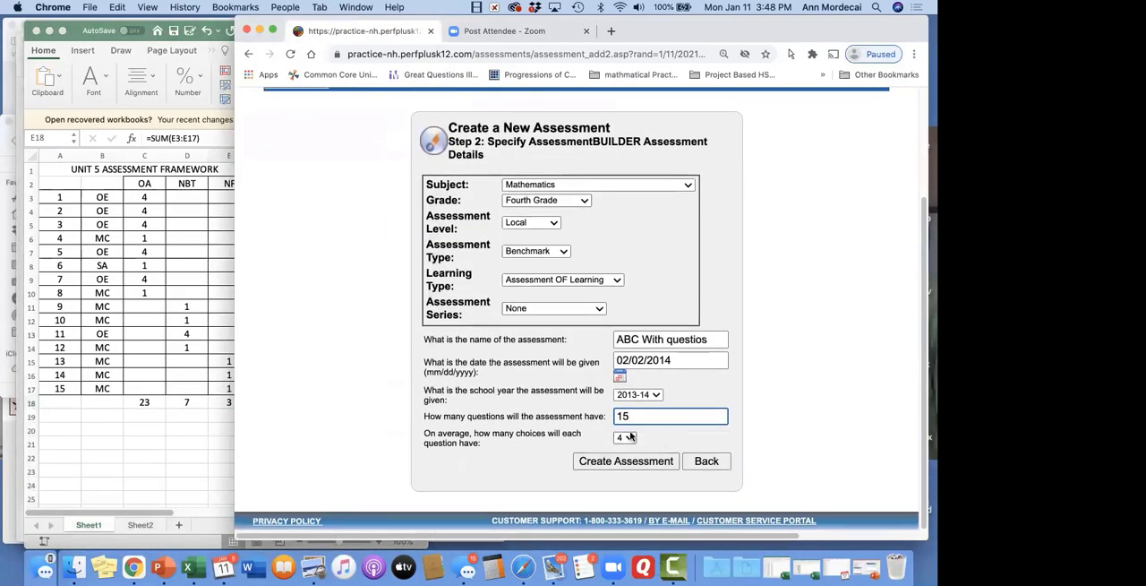
{"action": "left_click", "coordinate": [631, 462]}
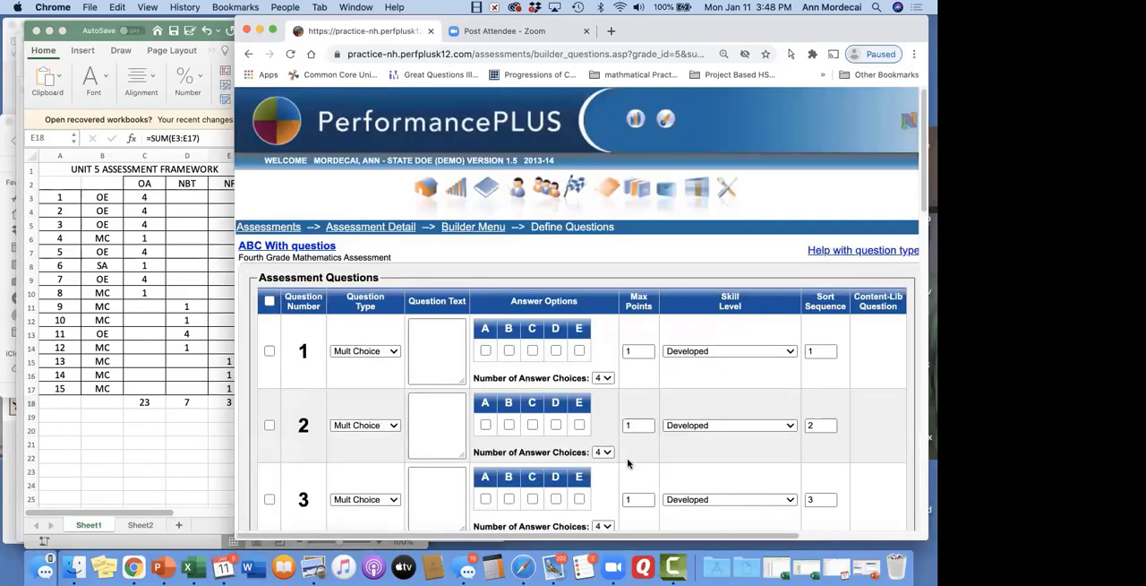
Set the question type of questions 1, 2 and 3 to Open Ended and save the question definitions
{"action": "left_click_drag", "start_coordinate": [235, 204], "coordinate": [175, 202]}
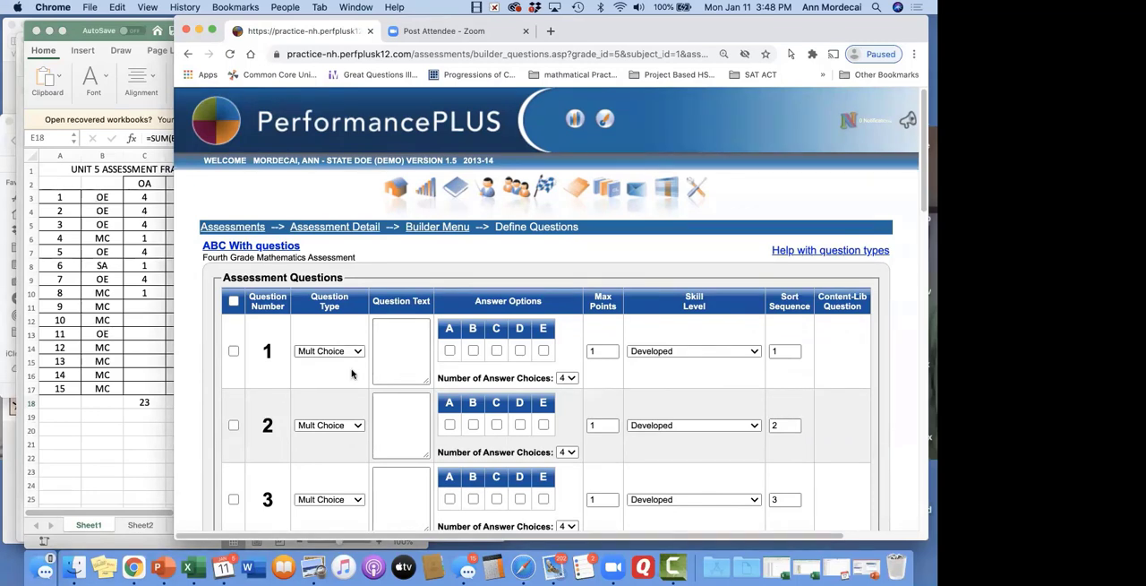
{"action": "left_click", "coordinate": [385, 353]}
{"action": "left_click", "coordinate": [358, 351]}
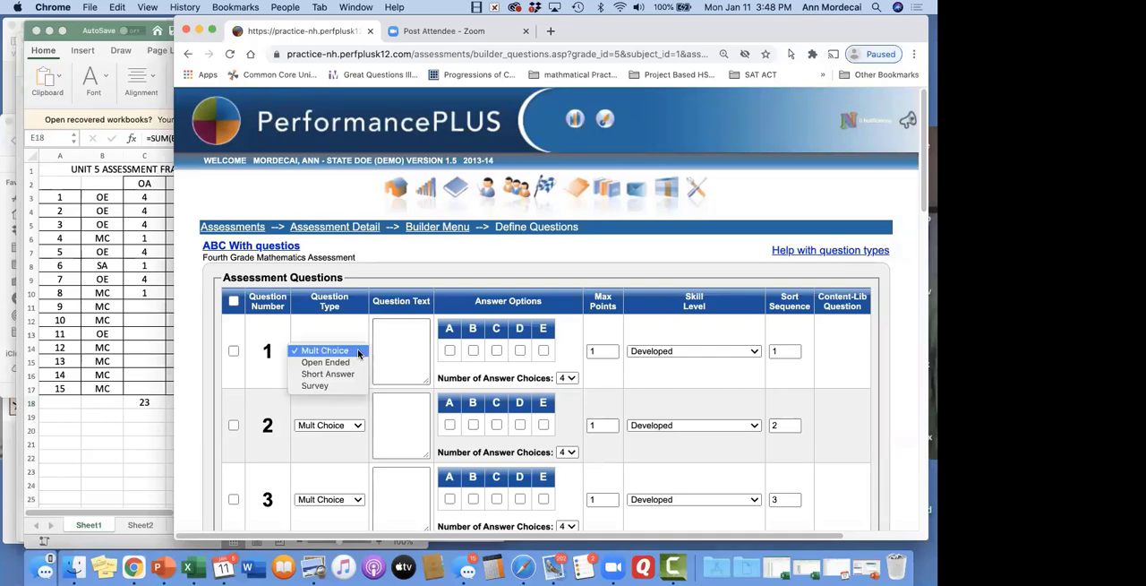
{"action": "left_click", "coordinate": [358, 361]}
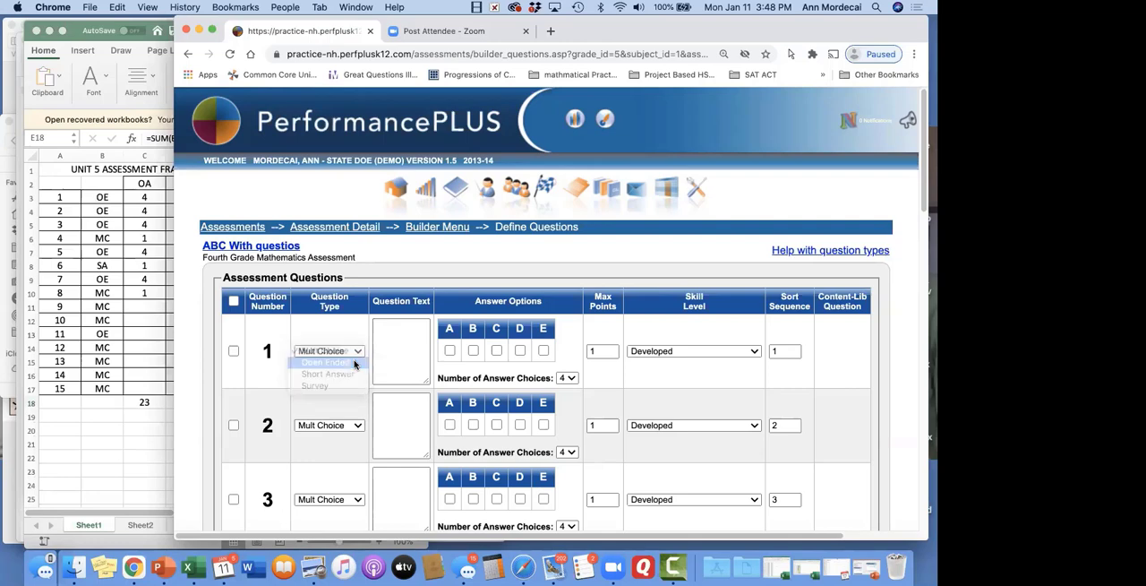
{"action": "left_click", "coordinate": [358, 426]}
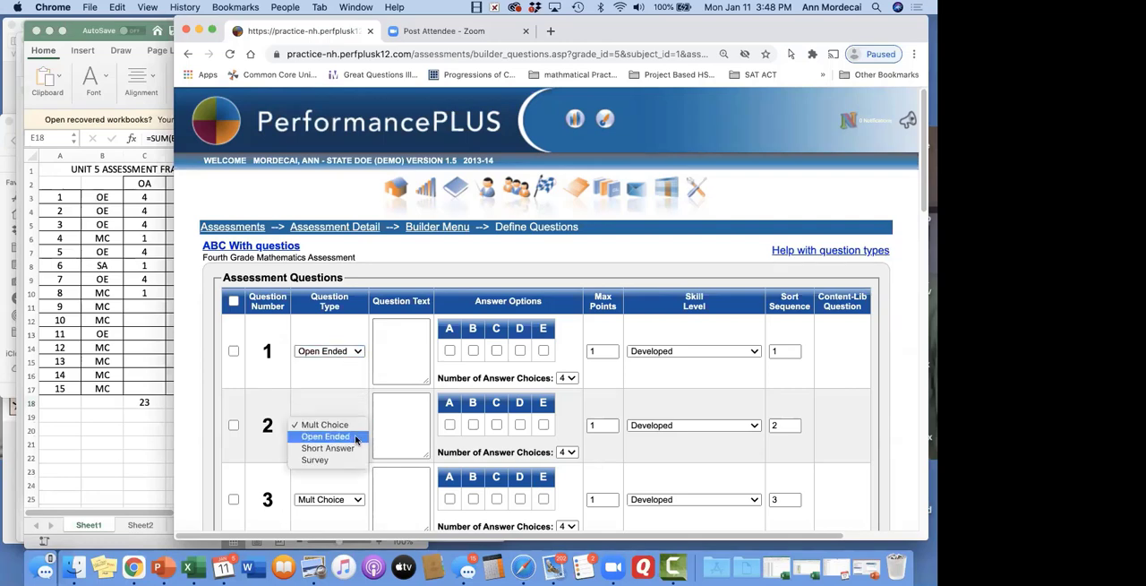
{"action": "left_click", "coordinate": [355, 438]}
{"action": "left_click", "coordinate": [356, 499]}
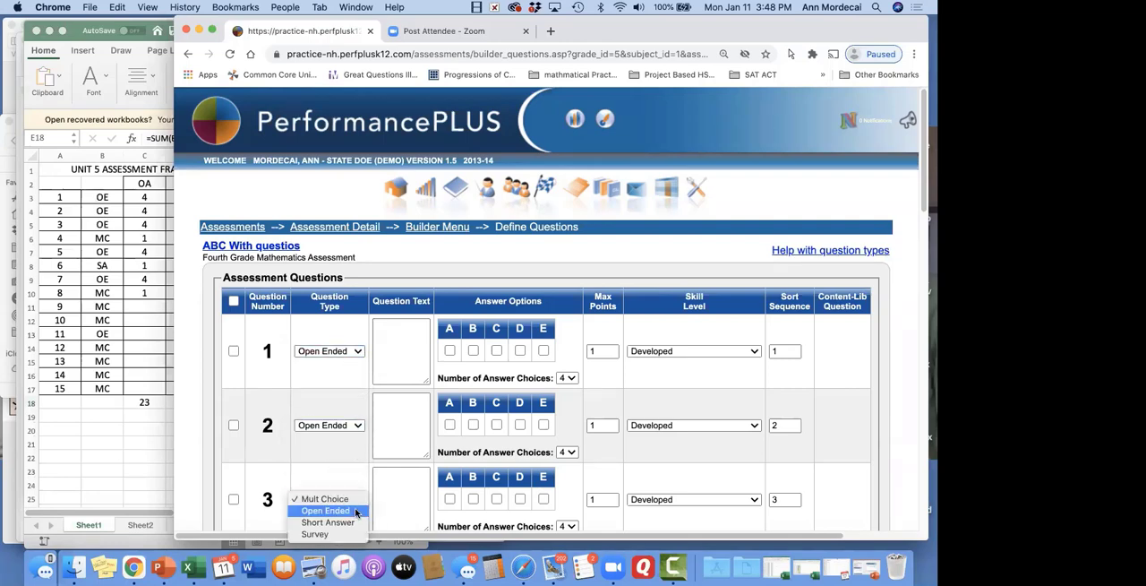
{"action": "left_click", "coordinate": [348, 510]}
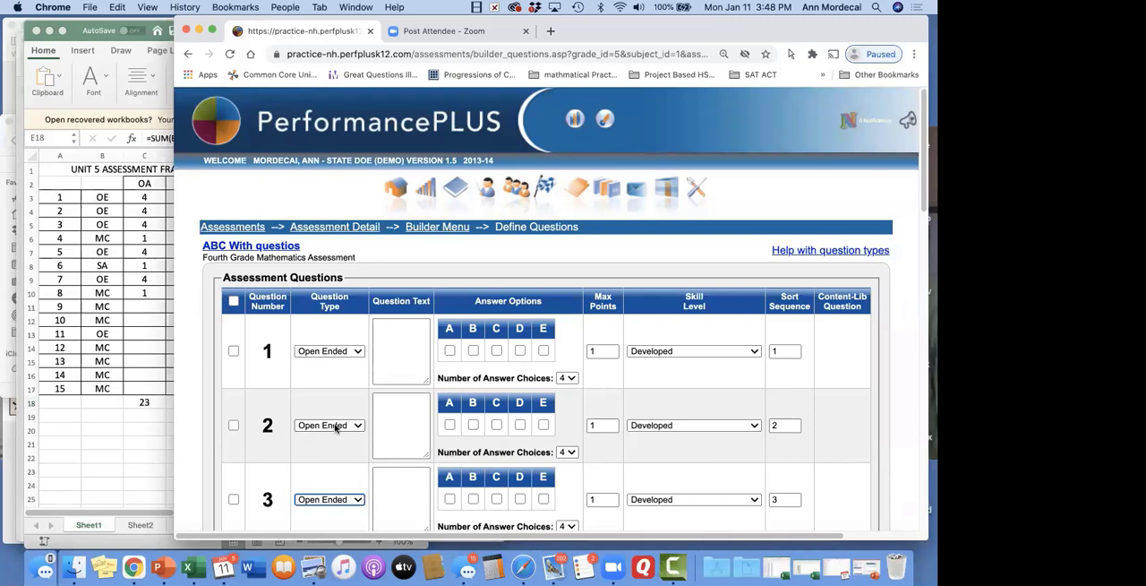
{"action": "scroll", "coordinate": [350, 397], "scroll_direction": "down", "scroll_amount": 5}
{"action": "scroll", "coordinate": [355, 376], "scroll_direction": "down", "scroll_amount": 15}
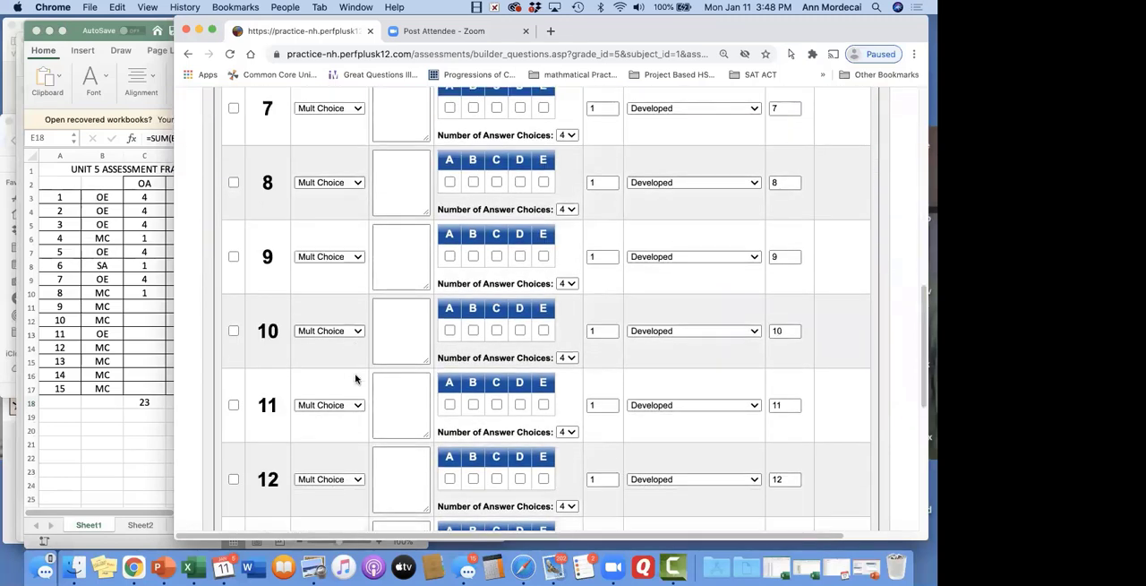
{"action": "left_click", "coordinate": [242, 384]}
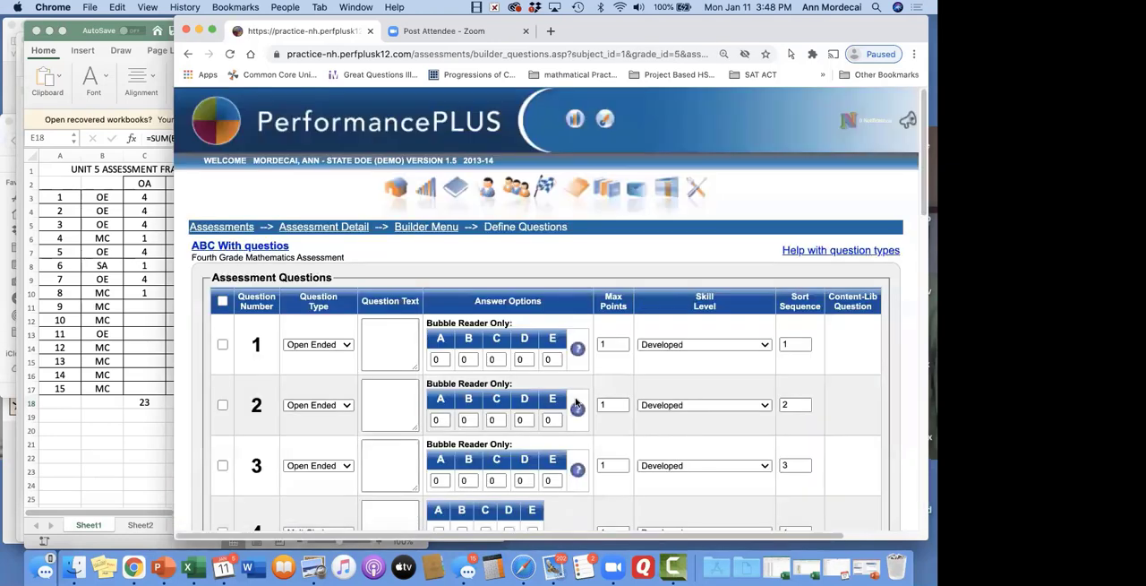
Minimize the framework worksheet and the data PDF, and show the first page of 3. Unit 5 assessment.pdf
{"action": "left_click", "coordinate": [102, 352]}
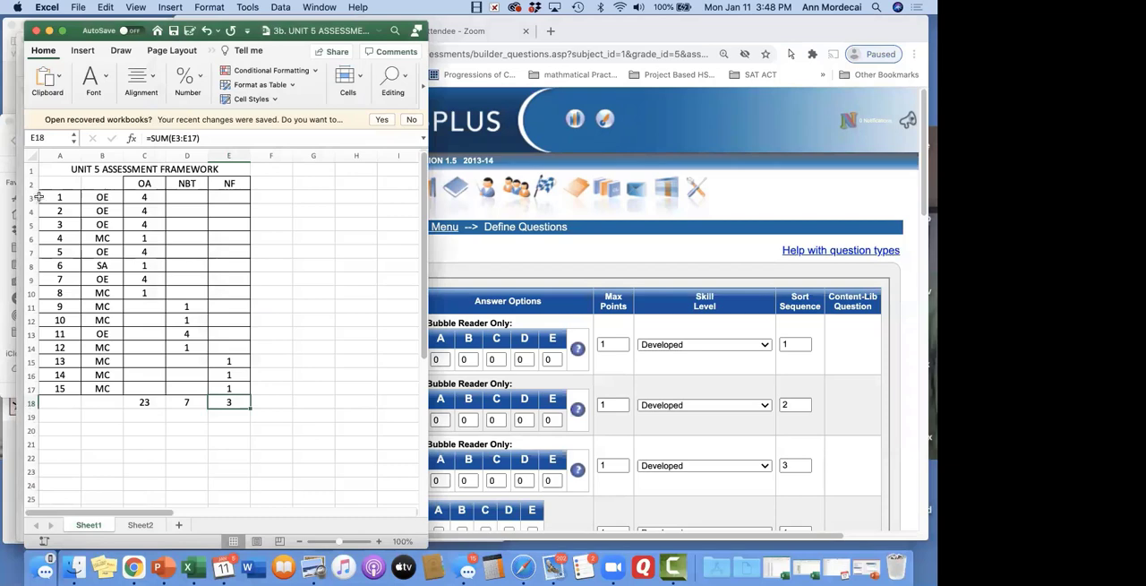
{"action": "left_click", "coordinate": [49, 32]}
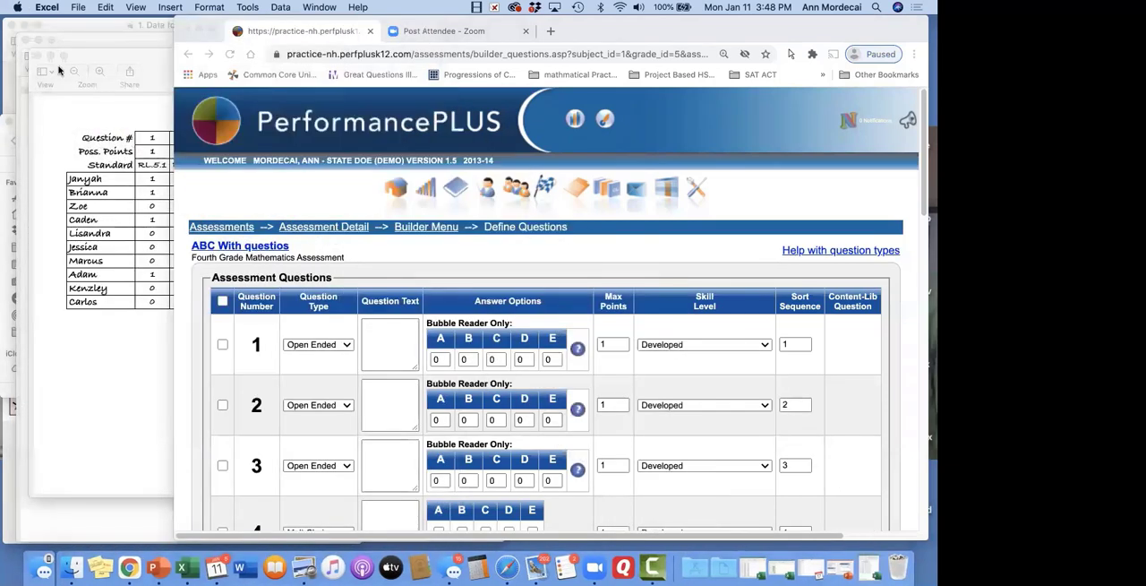
{"action": "left_click", "coordinate": [39, 40]}
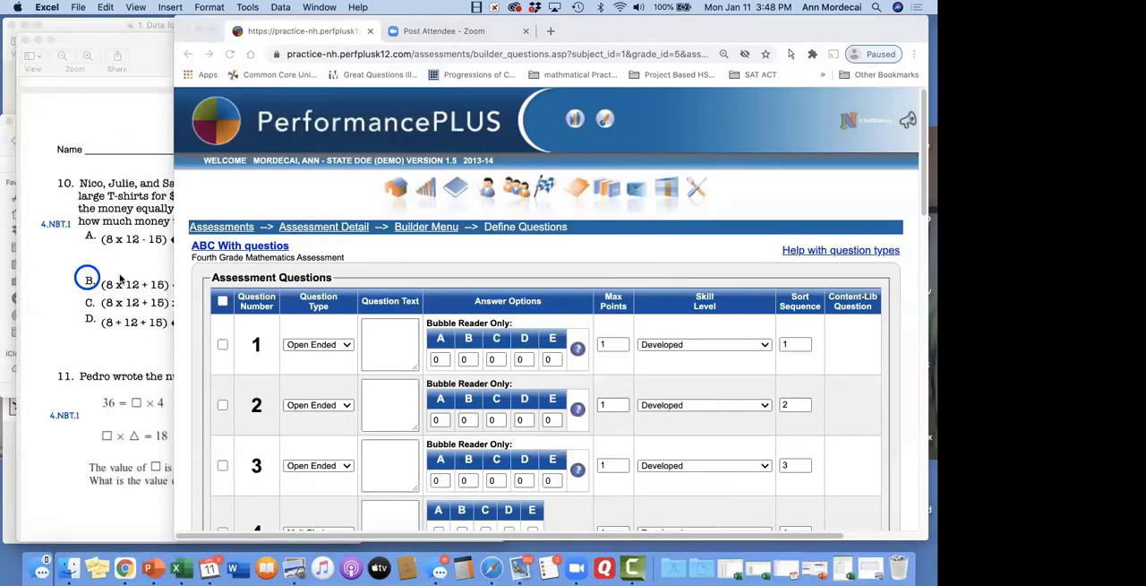
{"action": "scroll", "coordinate": [224, 274], "scroll_direction": "up", "scroll_amount": 20}
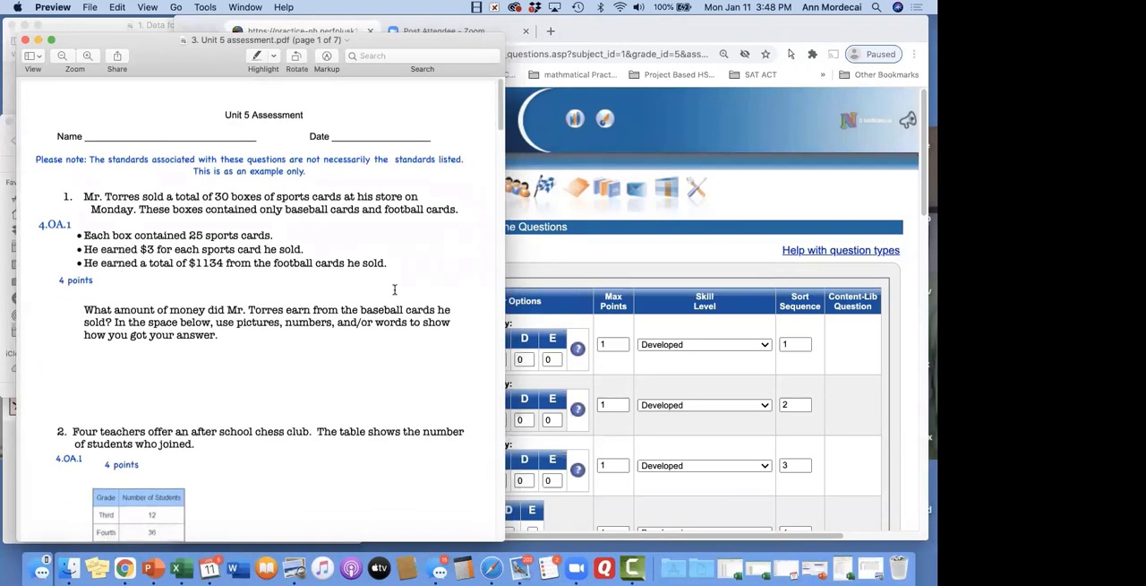
Back in Chrome, enter question 1's text as its number and the opening words of the PDF's sports cards problem through "sold"
{"action": "left_click", "coordinate": [653, 274]}
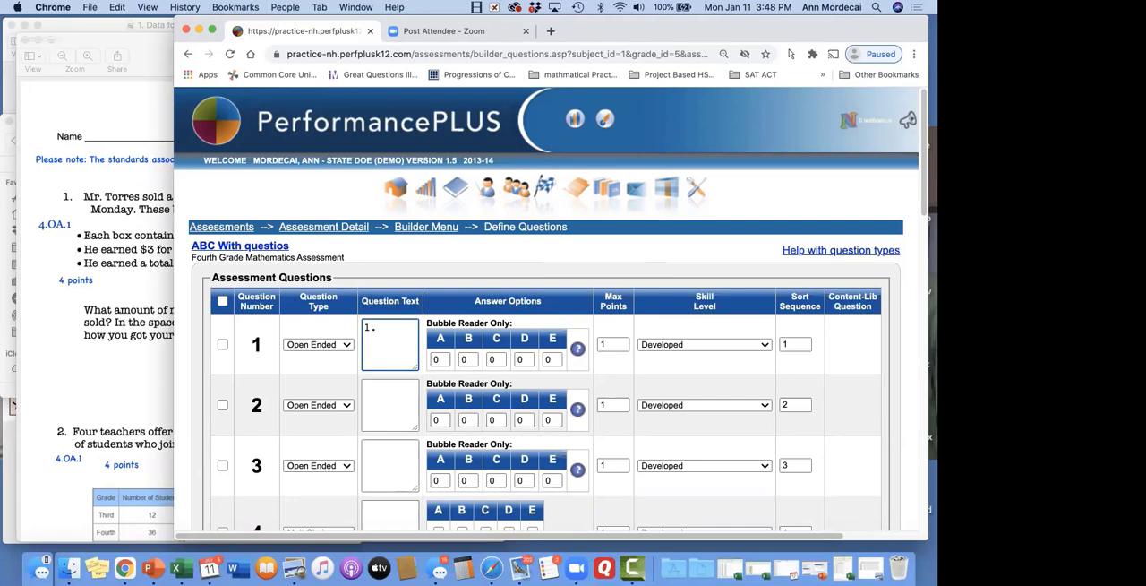
{"action": "type", "text": ". T"}
{"action": "type", "text": "orres sold"}
Uncover more of the assessment PDF beside the browser, find question 2, and enter "2. Four Teachers" as question 2's text
{"action": "left_click_drag", "start_coordinate": [176, 193], "coordinate": [250, 190]}
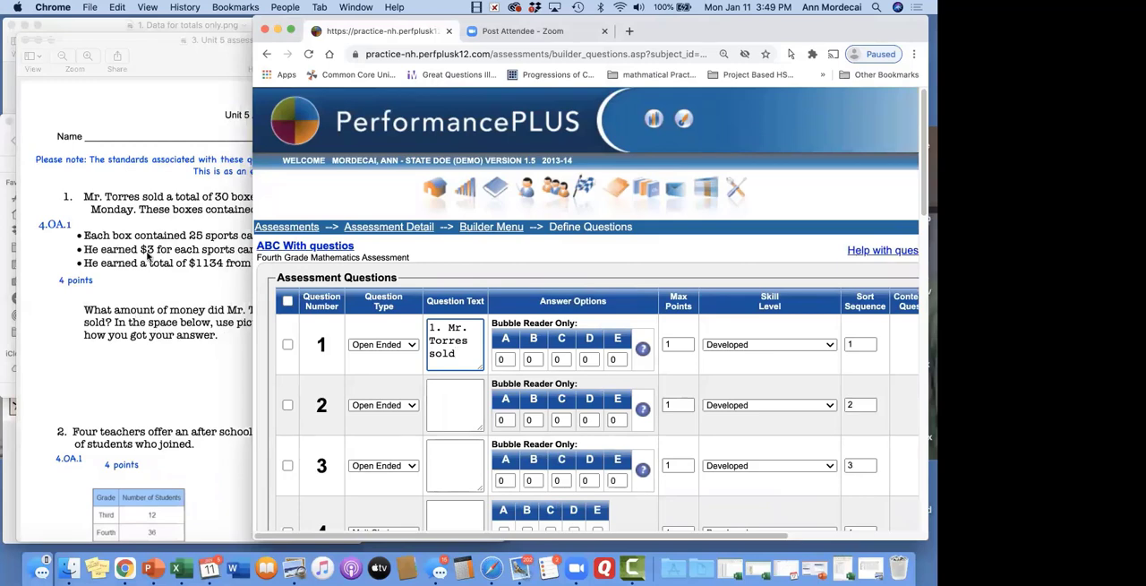
{"action": "left_click", "coordinate": [175, 343]}
{"action": "scroll", "coordinate": [245, 332], "scroll_direction": "down", "scroll_amount": 5}
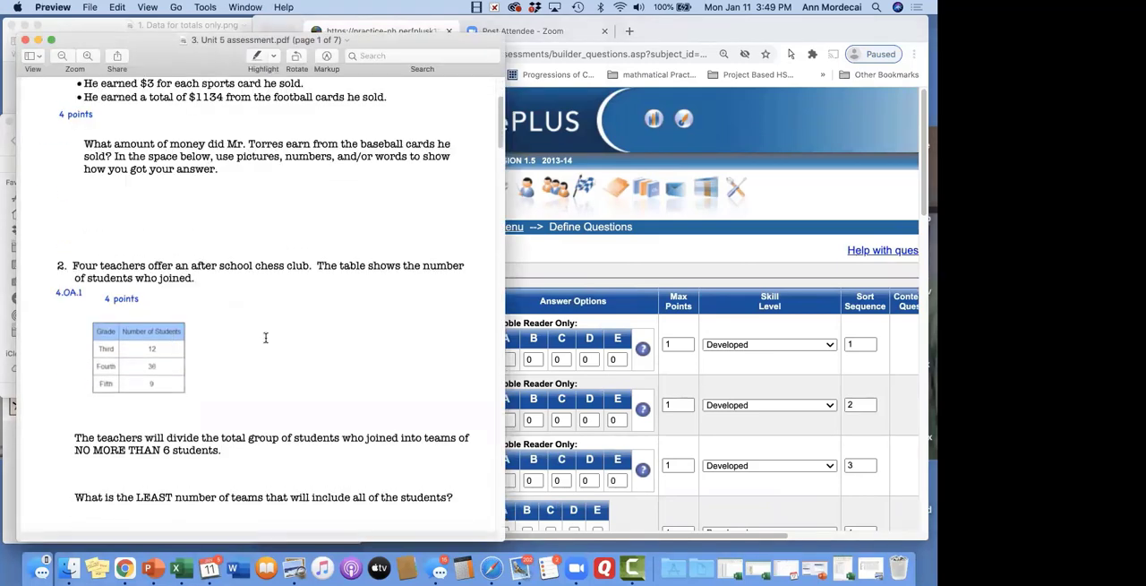
{"action": "left_click", "coordinate": [662, 258]}
{"action": "key", "text": "Tab"}
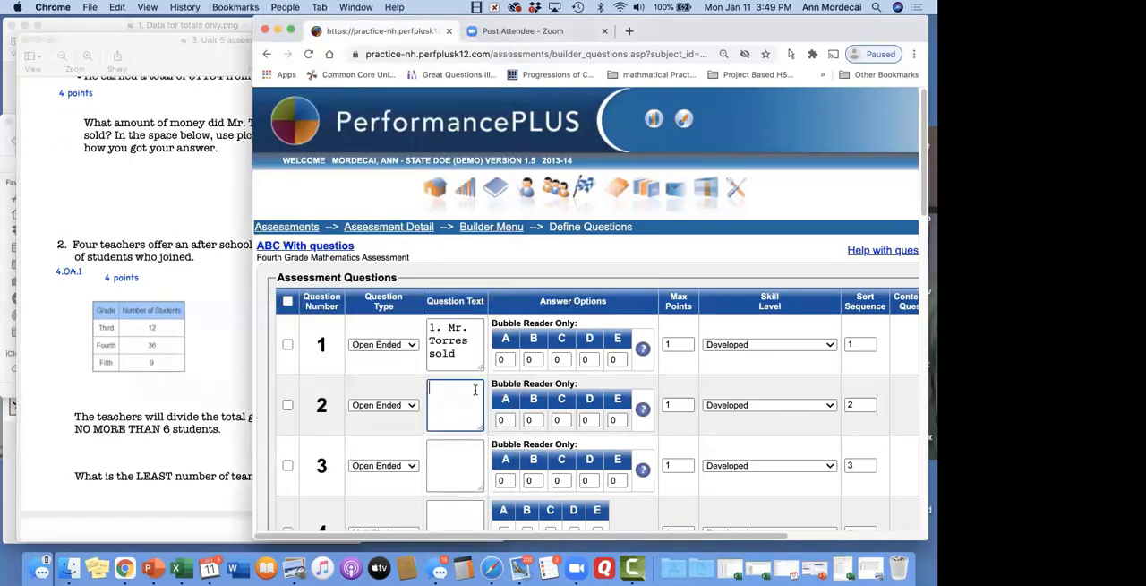
{"action": "left_click", "coordinate": [469, 351]}
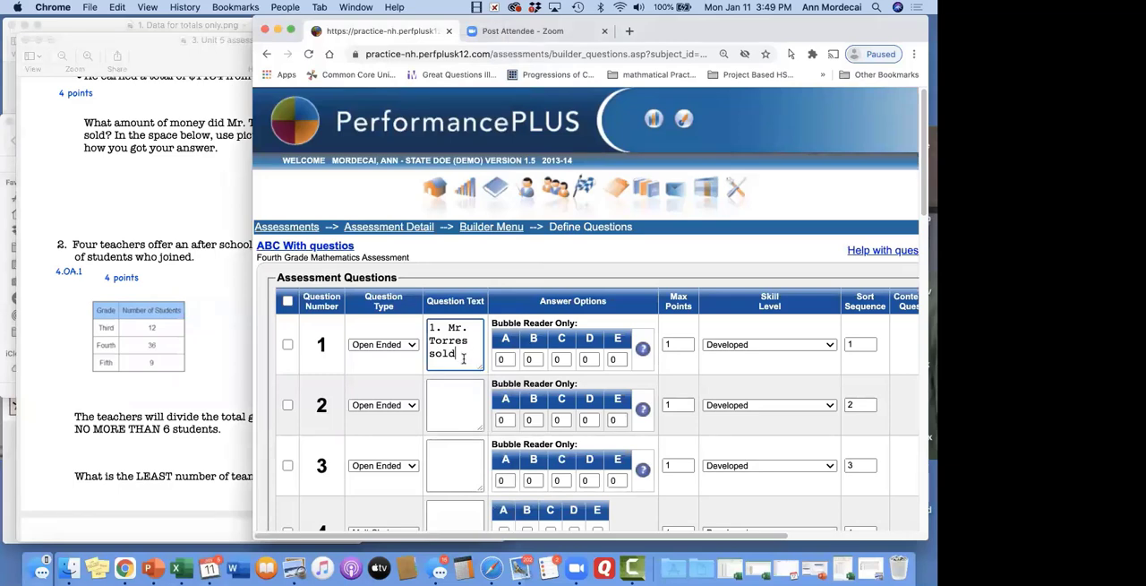
{"action": "left_click", "coordinate": [453, 392]}
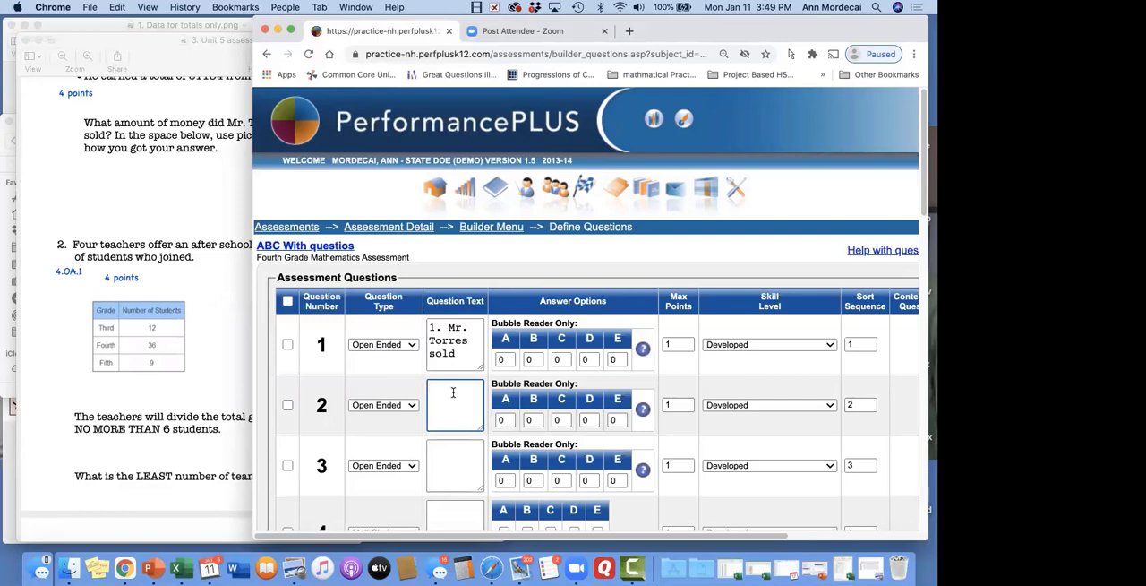
{"action": "type", "text": "2. Four tTeacchers"}
{"action": "left_click", "coordinate": [457, 394]}
{"action": "key", "text": "BackSpace"}
Find question 3 in the assessment PDF and enter "Five Students" as question 3's text
{"action": "left_click", "coordinate": [455, 464]}
{"action": "scroll", "coordinate": [116, 320], "scroll_direction": "down", "scroll_amount": 2}
{"action": "scroll", "coordinate": [116, 320], "scroll_direction": "down", "scroll_amount": 10}
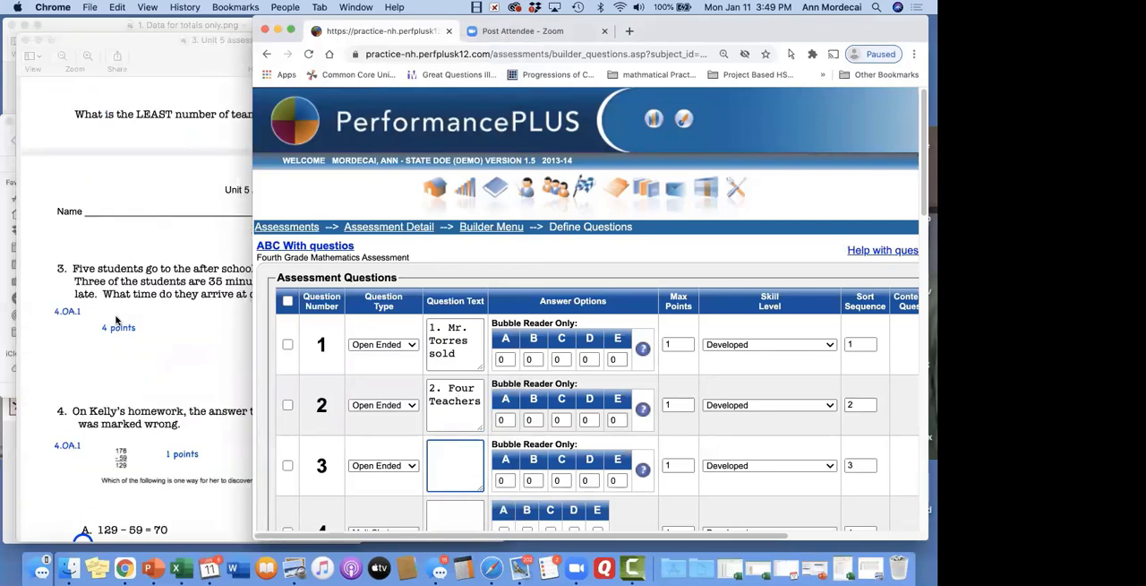
{"action": "type", "text": "F"}
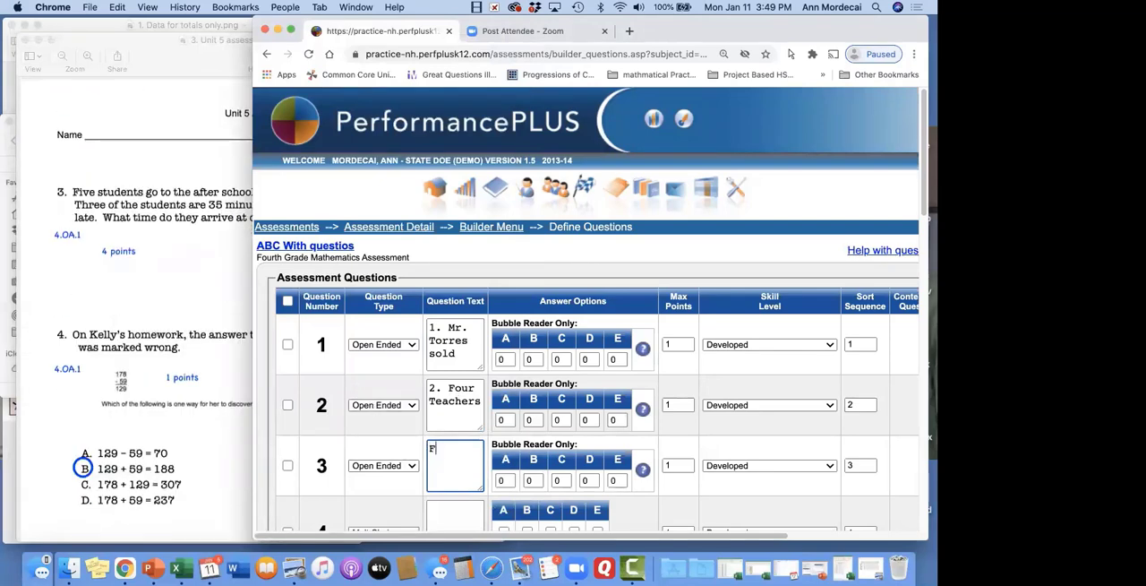
{"action": "type", "text": "ive Studnet"}
{"action": "key", "text": "BackSpace"}
{"action": "type", "text": "ents"}
{"action": "key", "text": "Tab"}
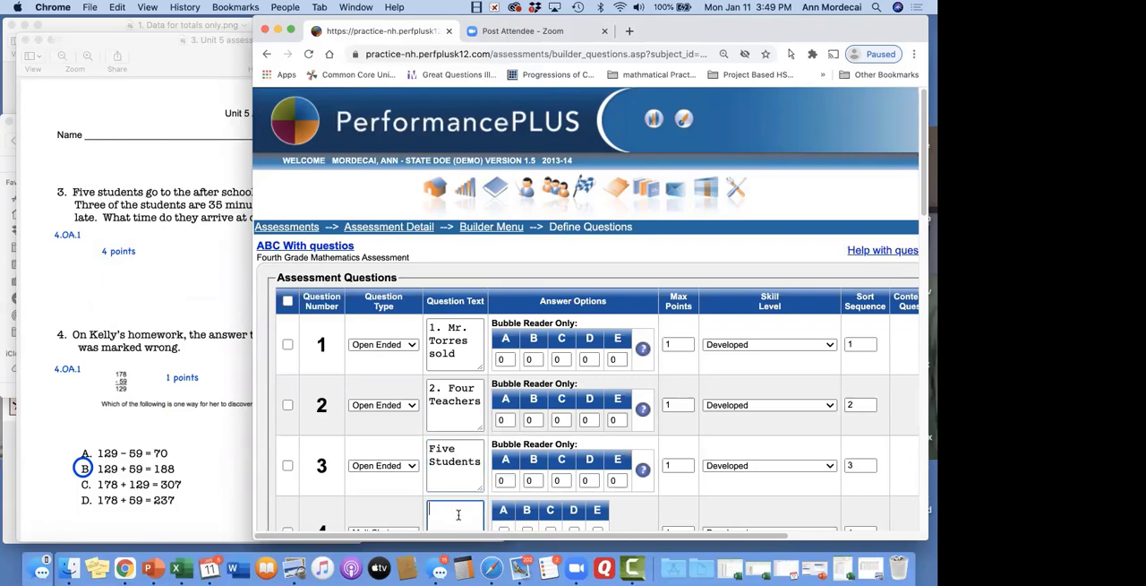
Enter "On Kelly's" as question 4's text, save the questions, and mark B as question 4's correct answer
{"action": "scroll", "coordinate": [438, 362], "scroll_direction": "down", "scroll_amount": 5}
{"action": "type", "text": "O"}
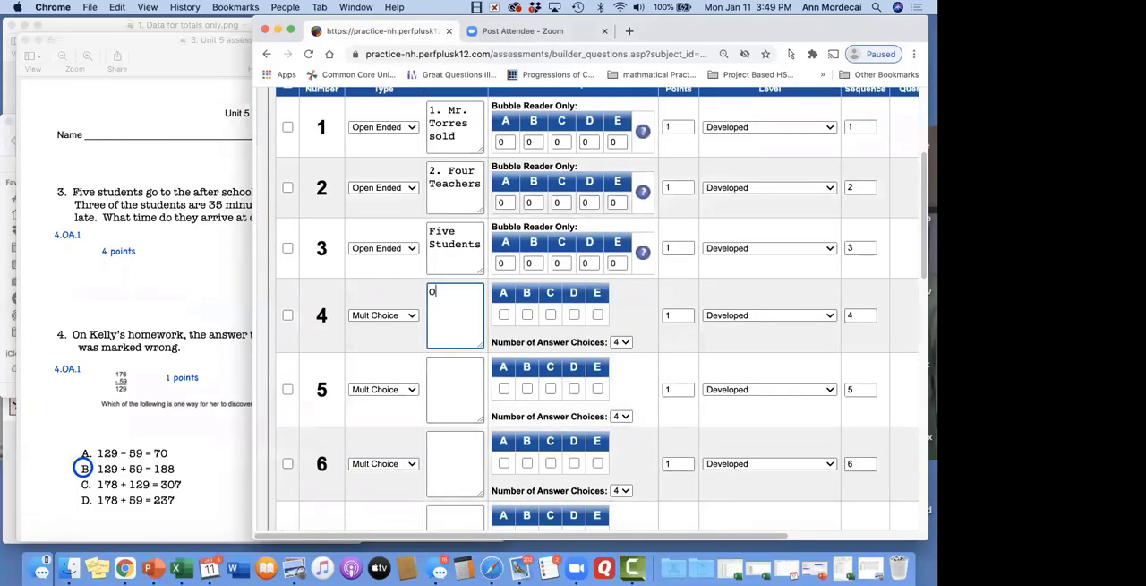
{"action": "type", "text": "n Kelly';s"}
{"action": "key", "text": "BackSpace"}
{"action": "key", "text": "BackSpace"}
{"action": "type", "text": "'s"}
{"action": "scroll", "coordinate": [456, 332], "scroll_direction": "down", "scroll_amount": 20}
{"action": "left_click", "coordinate": [295, 383]}
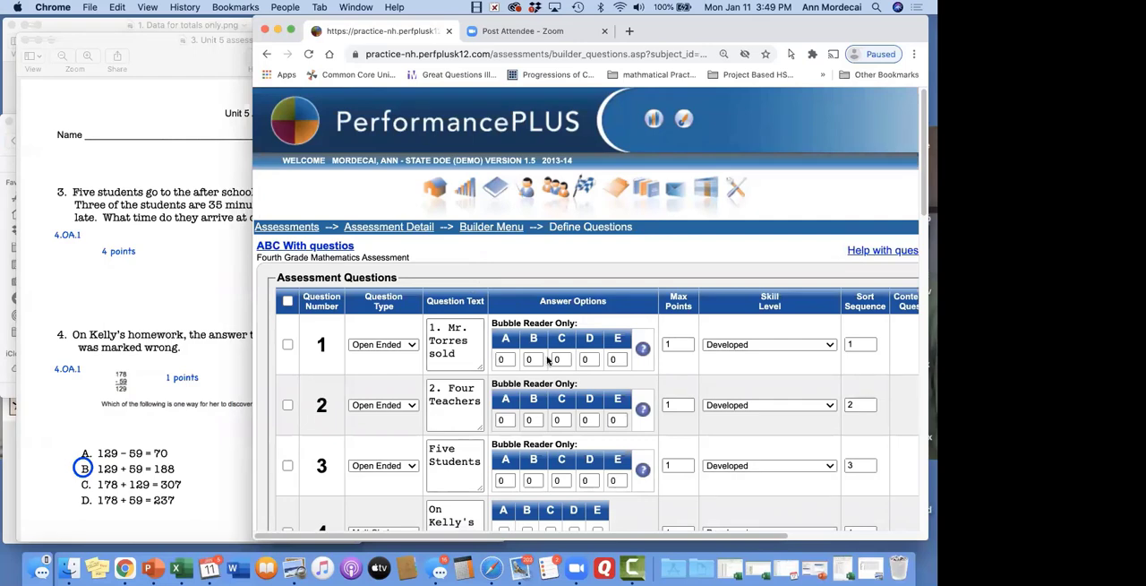
{"action": "scroll", "coordinate": [548, 359], "scroll_direction": "down", "scroll_amount": 3}
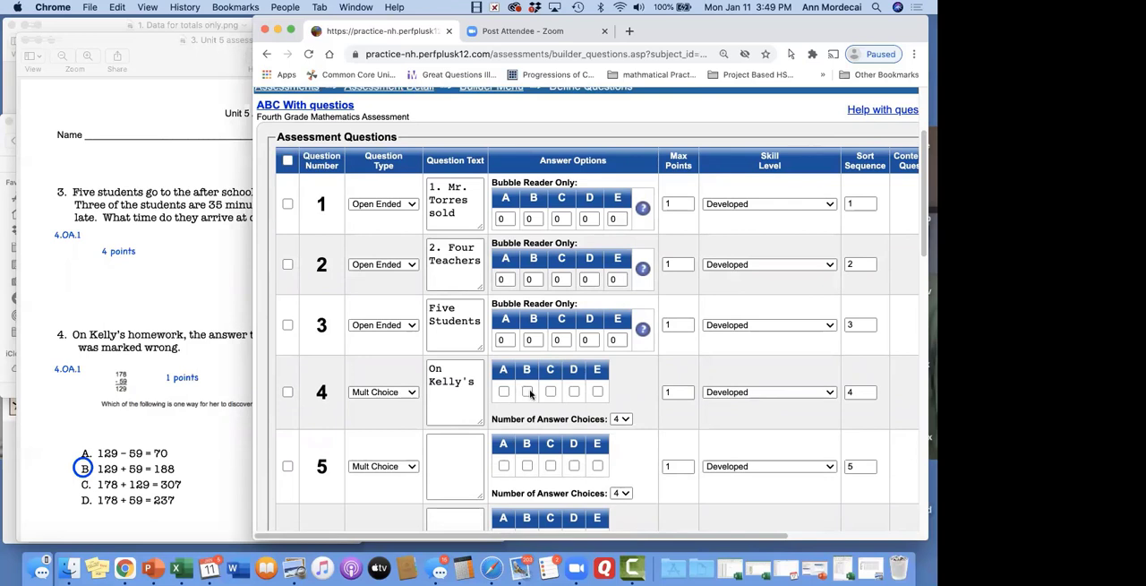
{"action": "left_click", "coordinate": [527, 391]}
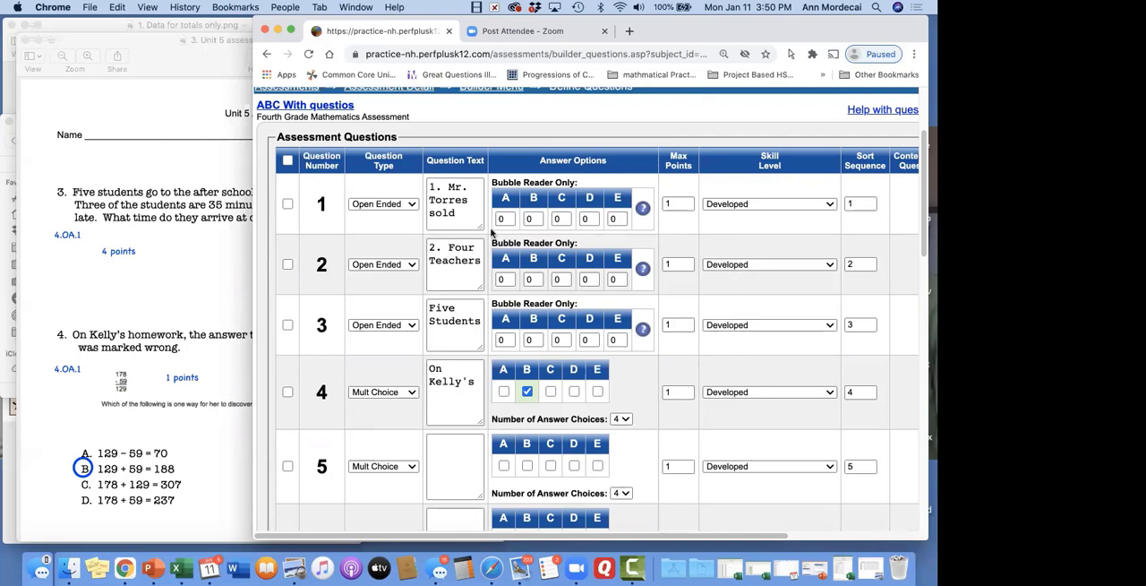
Set the max points of questions 1, 2 and 3 to 4 each and save the questions
{"action": "left_click", "coordinate": [683, 203]}
{"action": "left_click", "coordinate": [685, 263]}
{"action": "left_click", "coordinate": [681, 322]}
{"action": "left_click", "coordinate": [828, 204]}
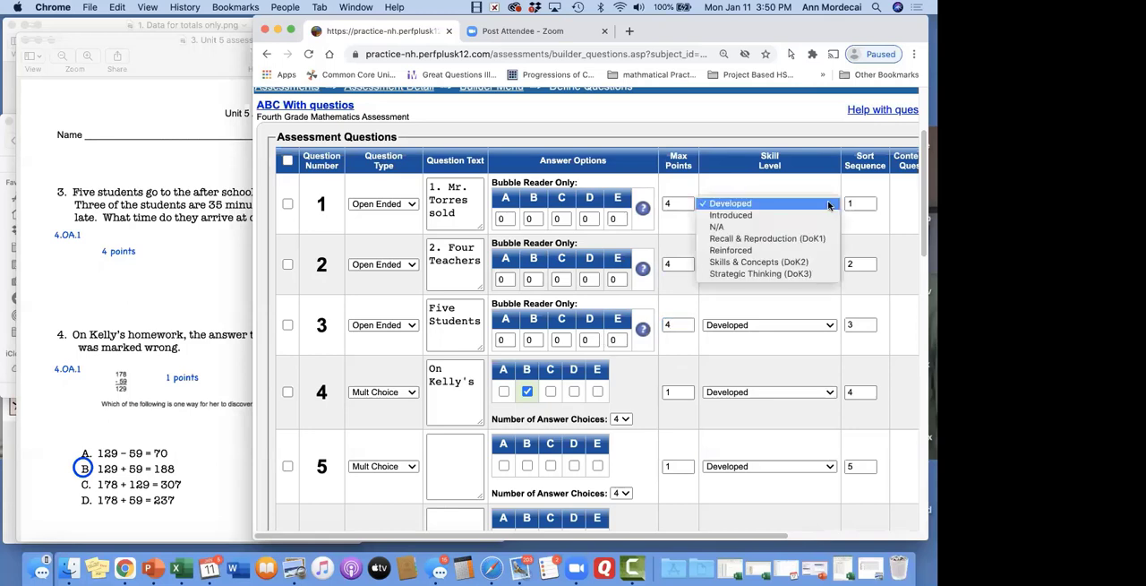
{"action": "left_click", "coordinate": [786, 182]}
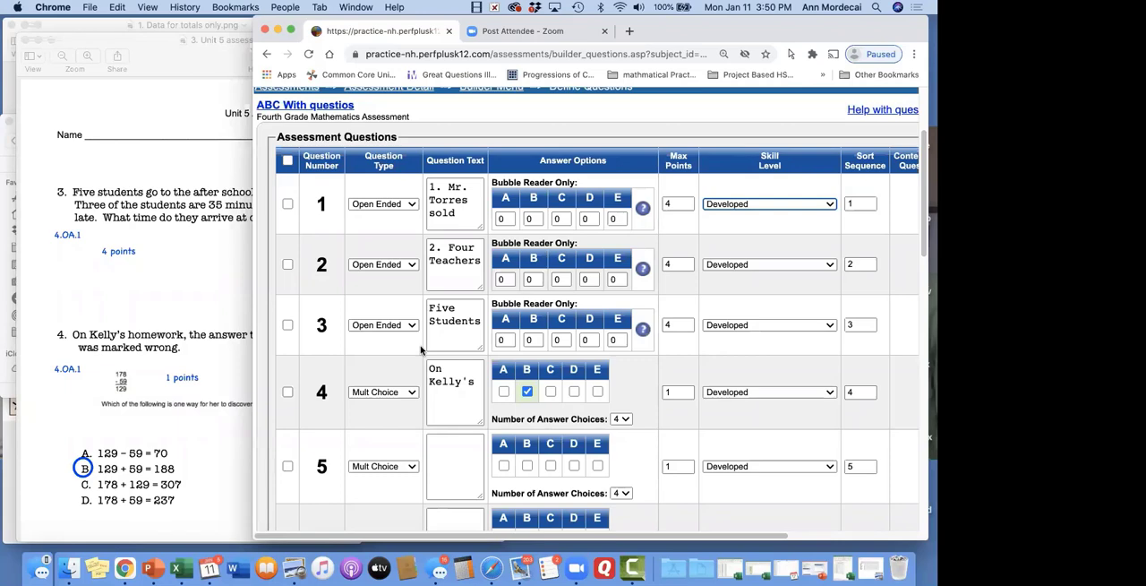
{"action": "scroll", "coordinate": [421, 350], "scroll_direction": "down", "scroll_amount": 15}
{"action": "left_click", "coordinate": [295, 384]}
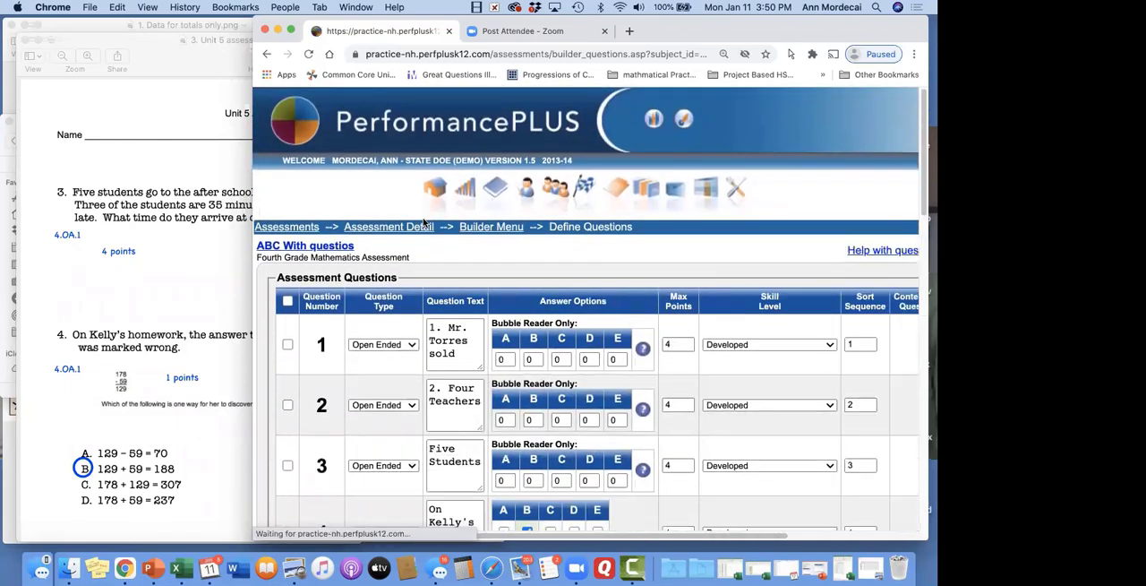
Open the ABC Webinar Pre-made with Questions assessment from the Fourth Grade list and display its question definitions
{"action": "left_click", "coordinate": [411, 230]}
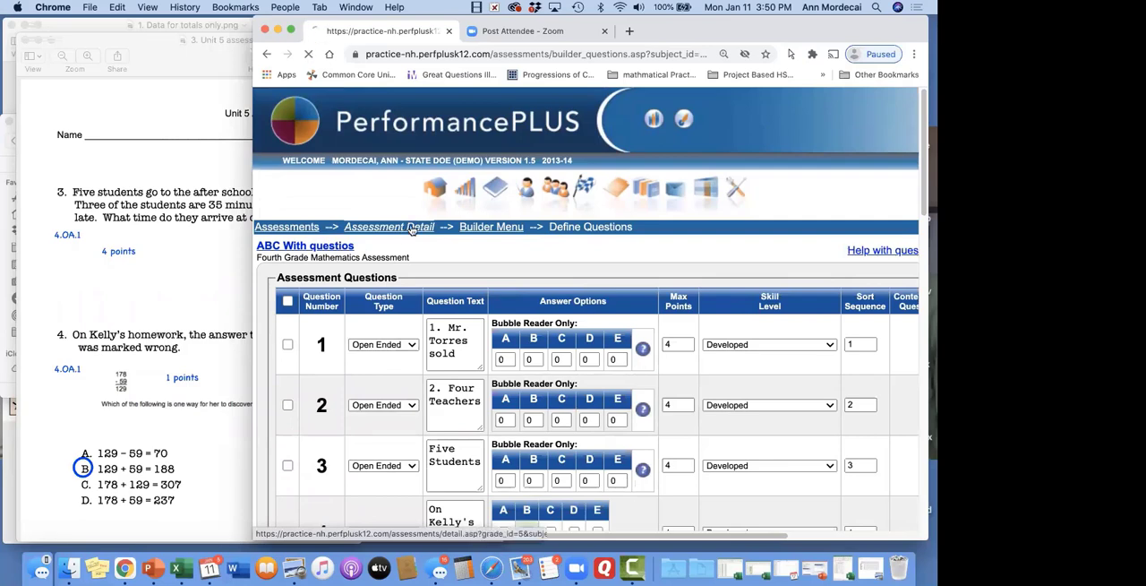
{"action": "left_click", "coordinate": [300, 229]}
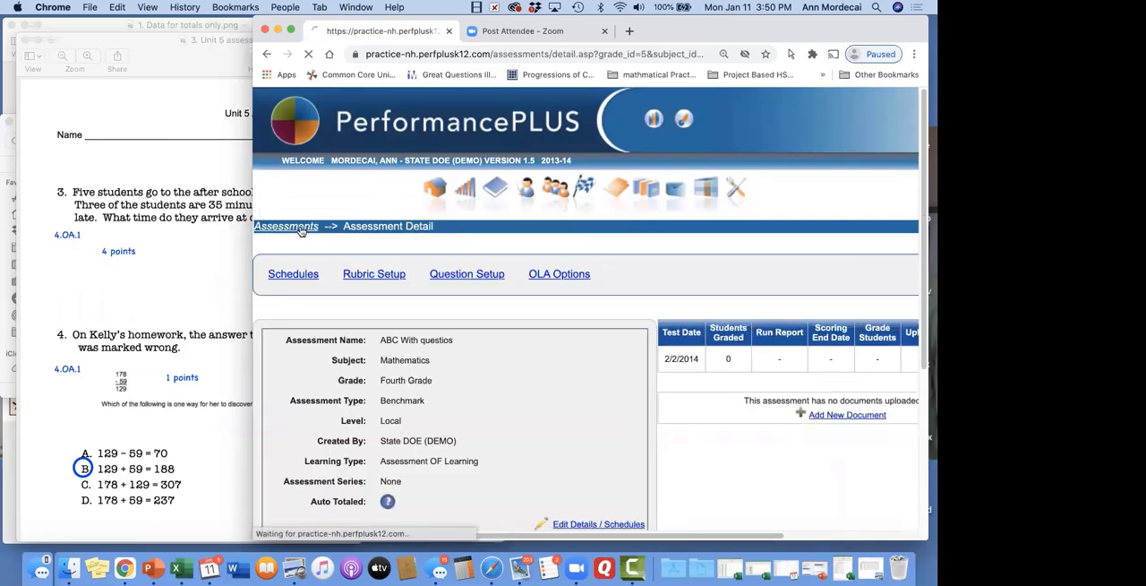
{"action": "scroll", "coordinate": [429, 322], "scroll_direction": "down", "scroll_amount": 3}
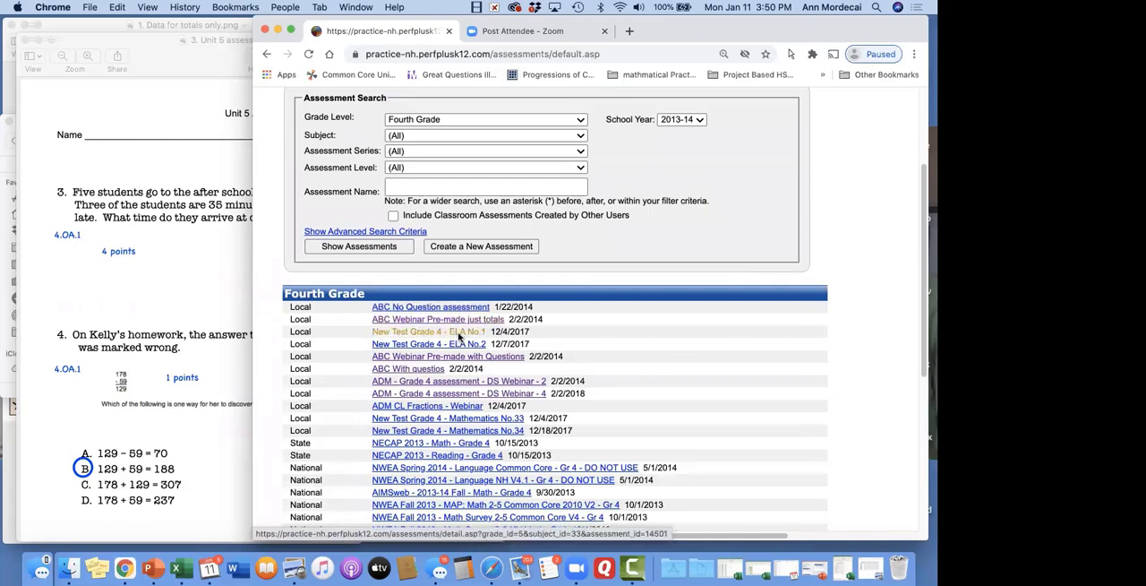
{"action": "left_click", "coordinate": [463, 358]}
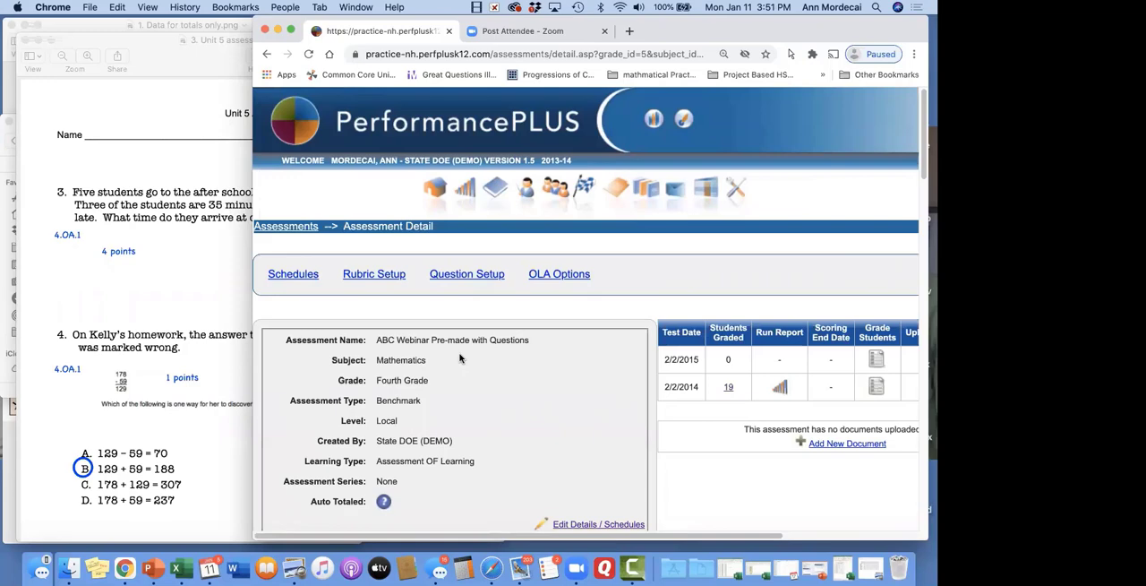
{"action": "scroll", "coordinate": [459, 358], "scroll_direction": "down", "scroll_amount": 10}
{"action": "scroll", "coordinate": [460, 303], "scroll_direction": "up", "scroll_amount": 9}
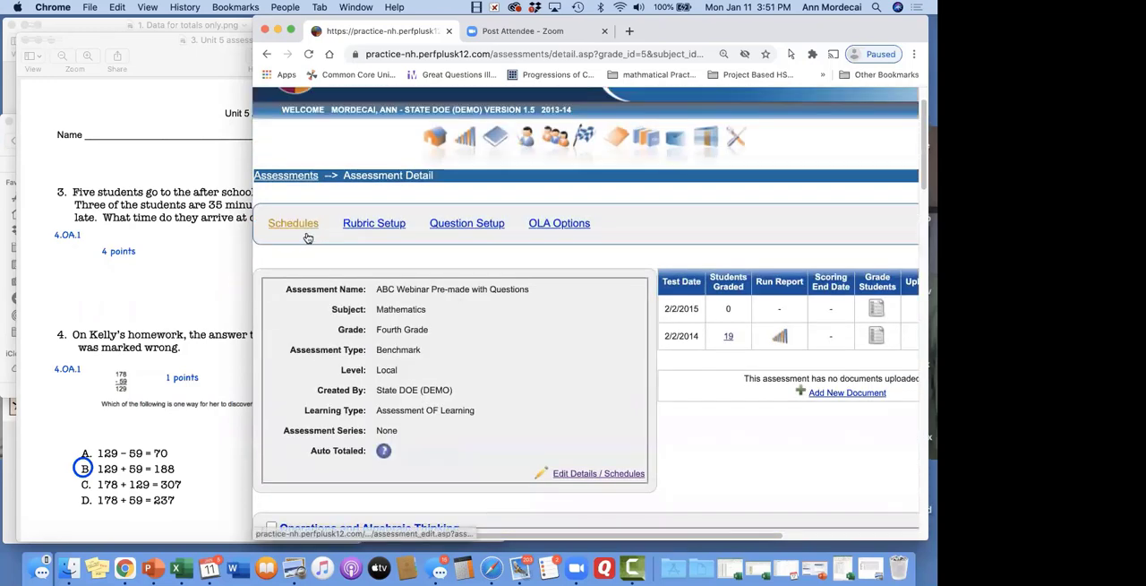
{"action": "left_click", "coordinate": [454, 228]}
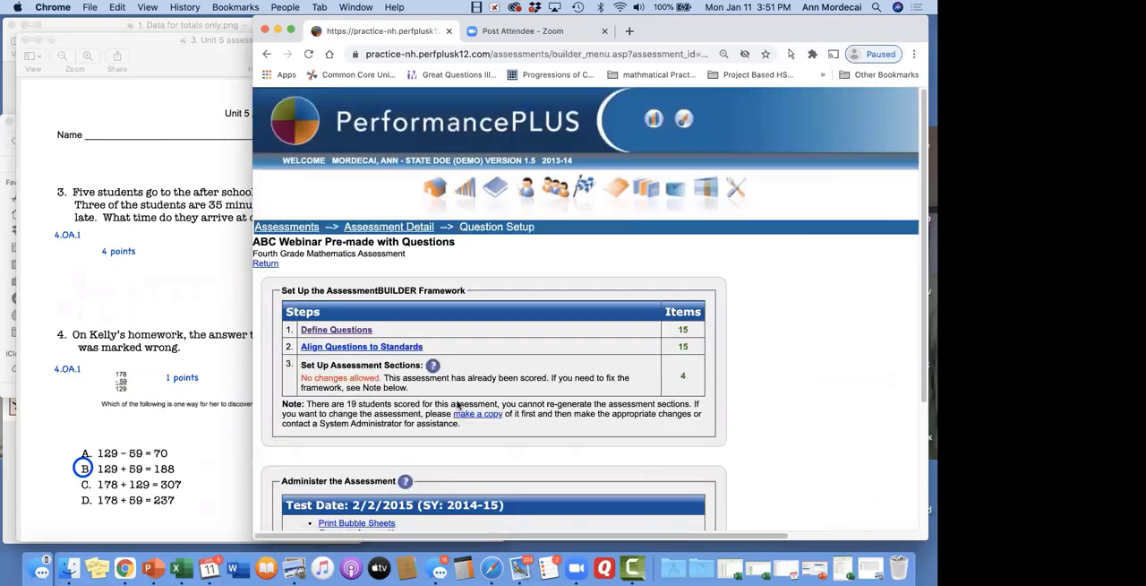
{"action": "left_click", "coordinate": [358, 331]}
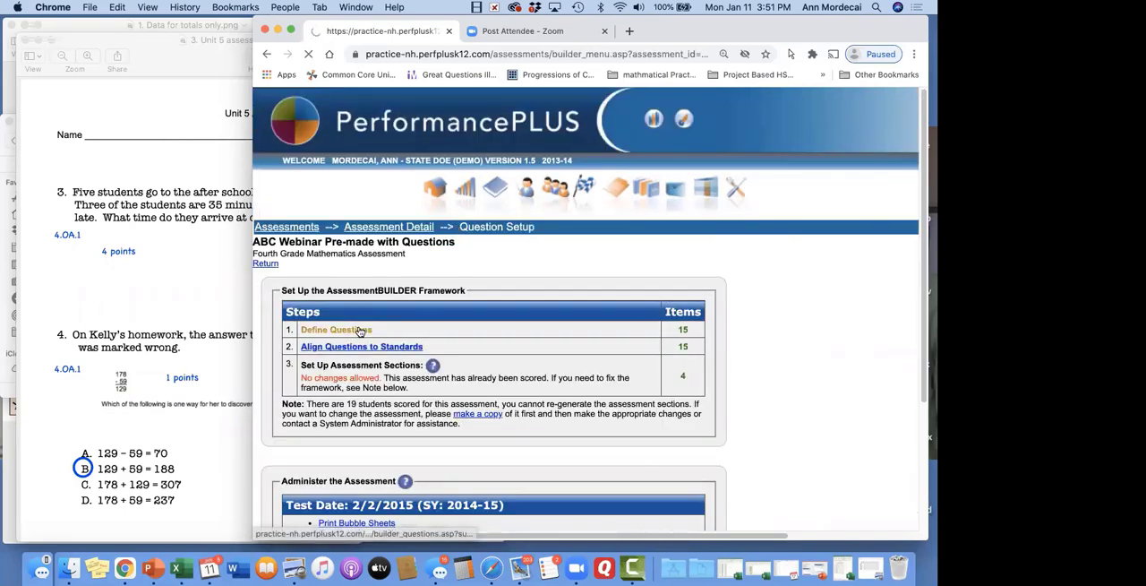
Examine the pre-made assessment's question texts, answer keys and max points, including the question type choices for questions 4 and 6
{"action": "scroll", "coordinate": [359, 332], "scroll_direction": "down", "scroll_amount": 5}
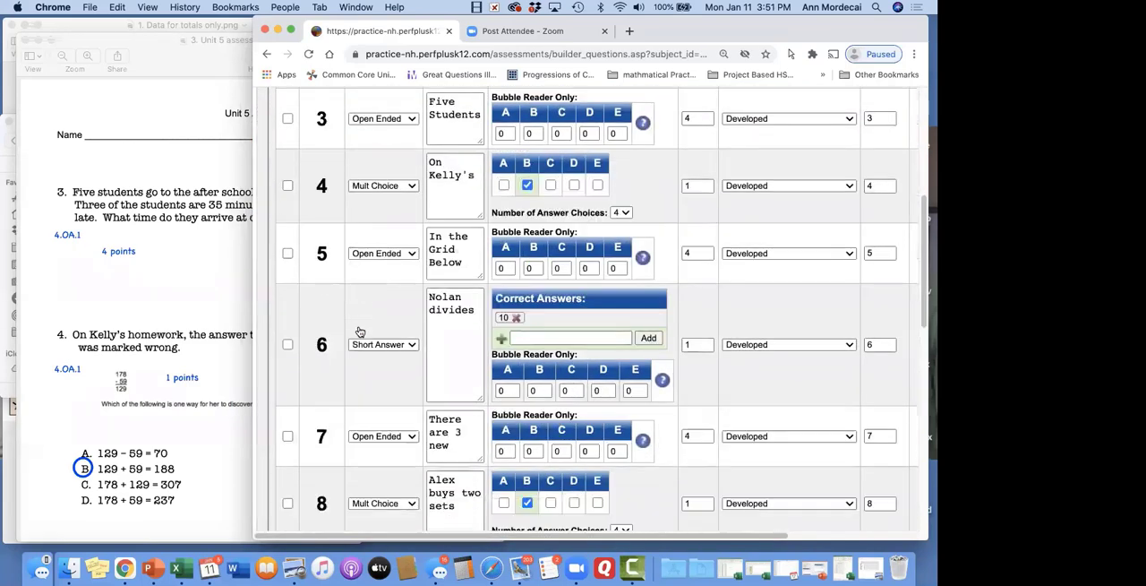
{"action": "scroll", "coordinate": [359, 331], "scroll_direction": "down", "scroll_amount": 3}
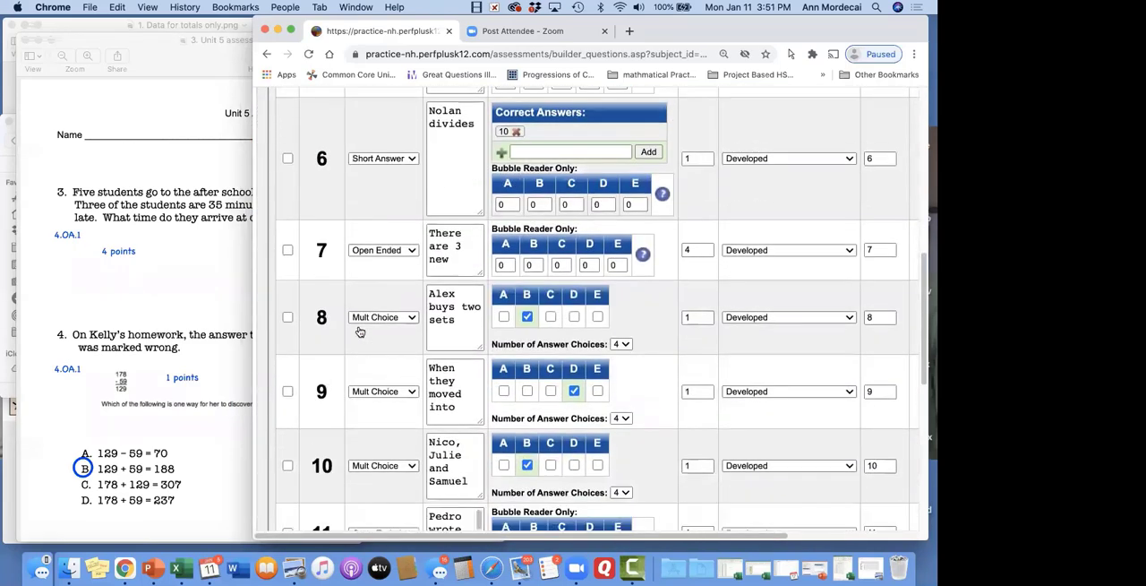
{"action": "left_click", "coordinate": [409, 159]}
{"action": "left_click", "coordinate": [408, 159]}
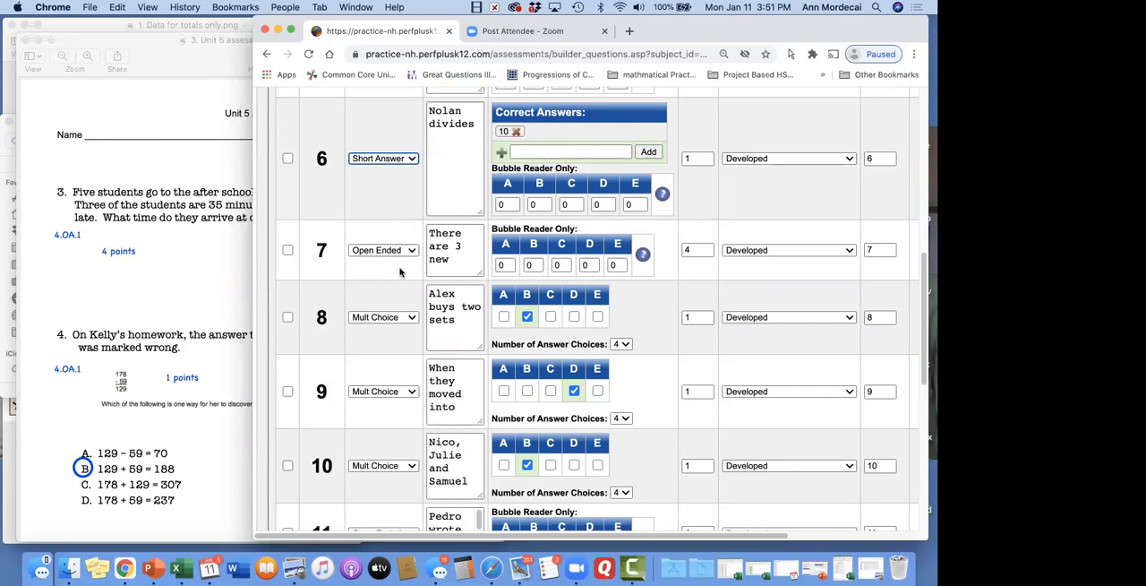
{"action": "scroll", "coordinate": [400, 272], "scroll_direction": "down", "scroll_amount": 2}
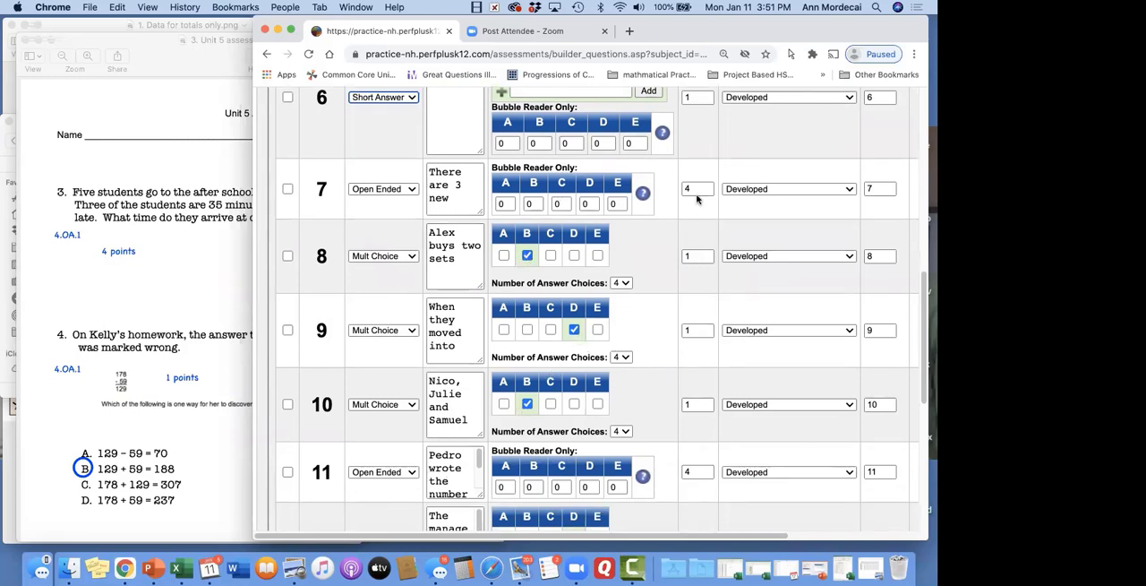
{"action": "scroll", "coordinate": [694, 147], "scroll_direction": "down", "scroll_amount": 5}
{"action": "scroll", "coordinate": [694, 147], "scroll_direction": "down", "scroll_amount": 5}
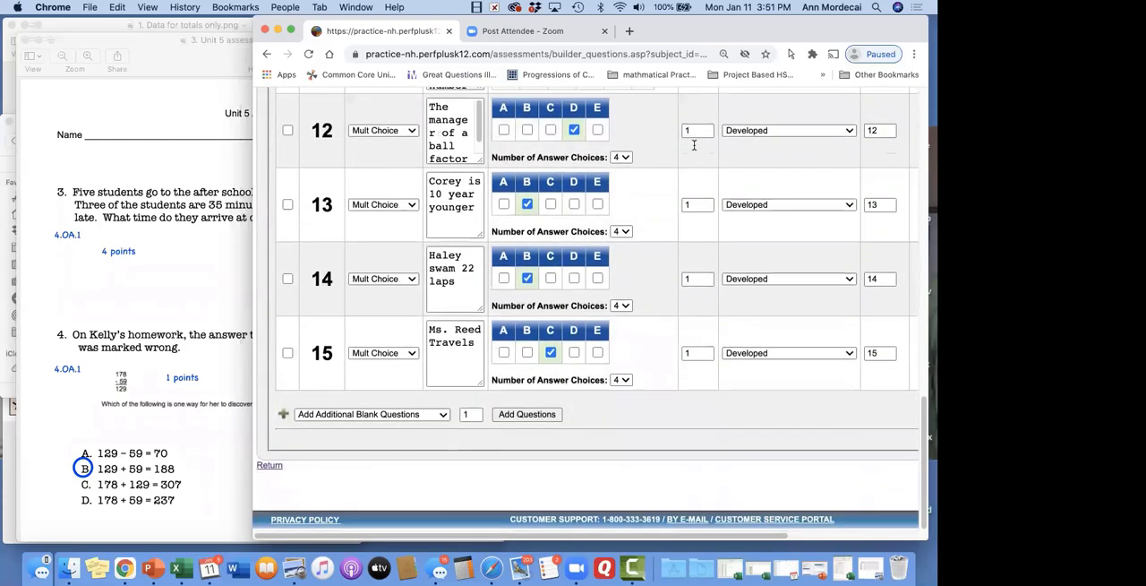
{"action": "scroll", "coordinate": [694, 148], "scroll_direction": "up", "scroll_amount": 10}
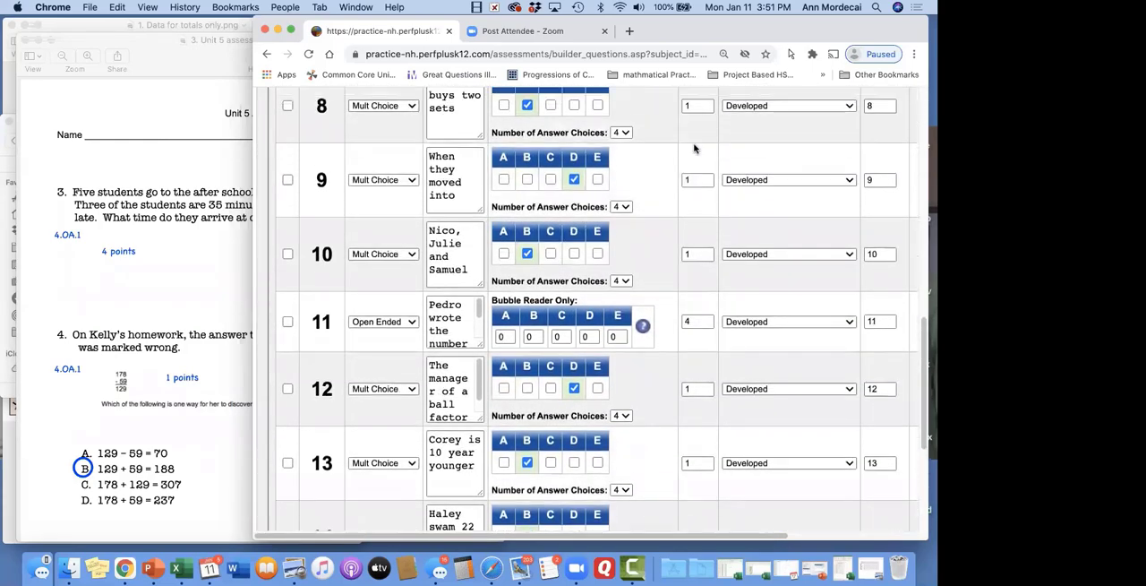
{"action": "scroll", "coordinate": [694, 148], "scroll_direction": "up", "scroll_amount": 10}
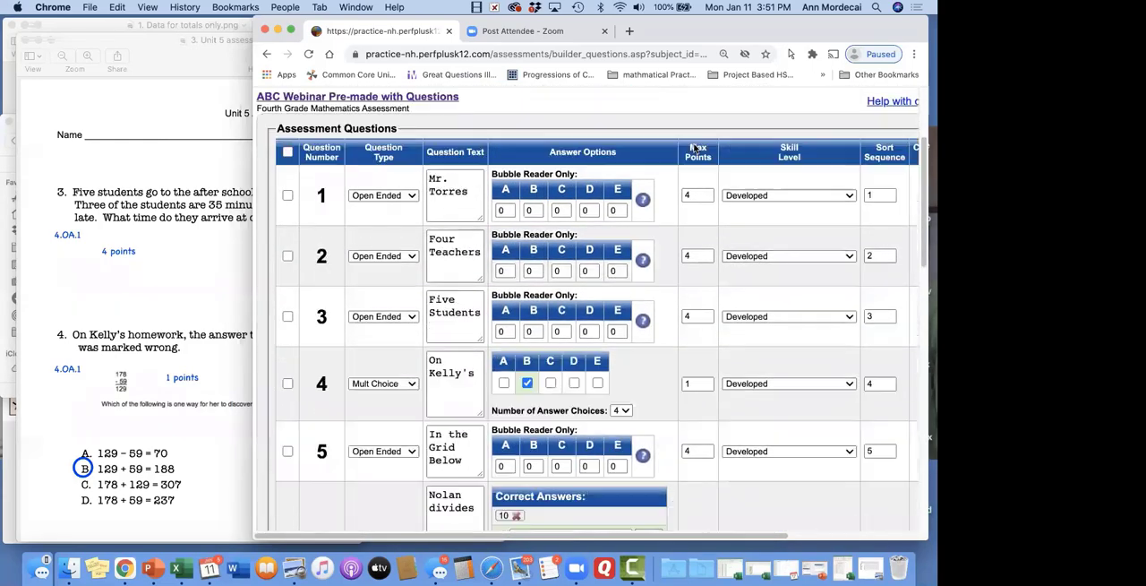
{"action": "scroll", "coordinate": [706, 294], "scroll_direction": "down", "scroll_amount": 5}
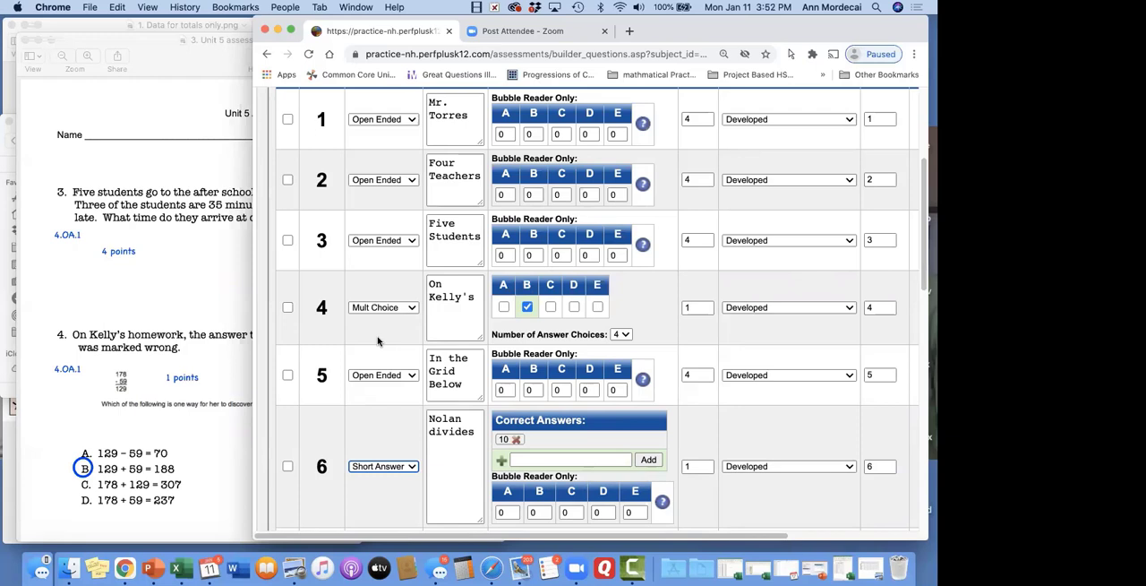
{"action": "left_click", "coordinate": [412, 307]}
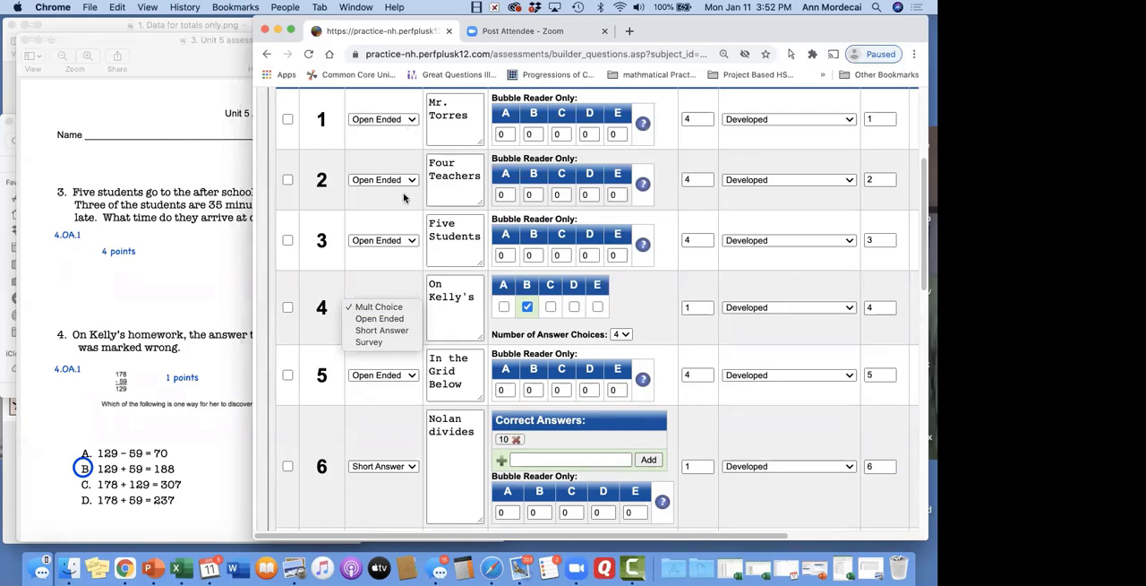
{"action": "left_click", "coordinate": [318, 284]}
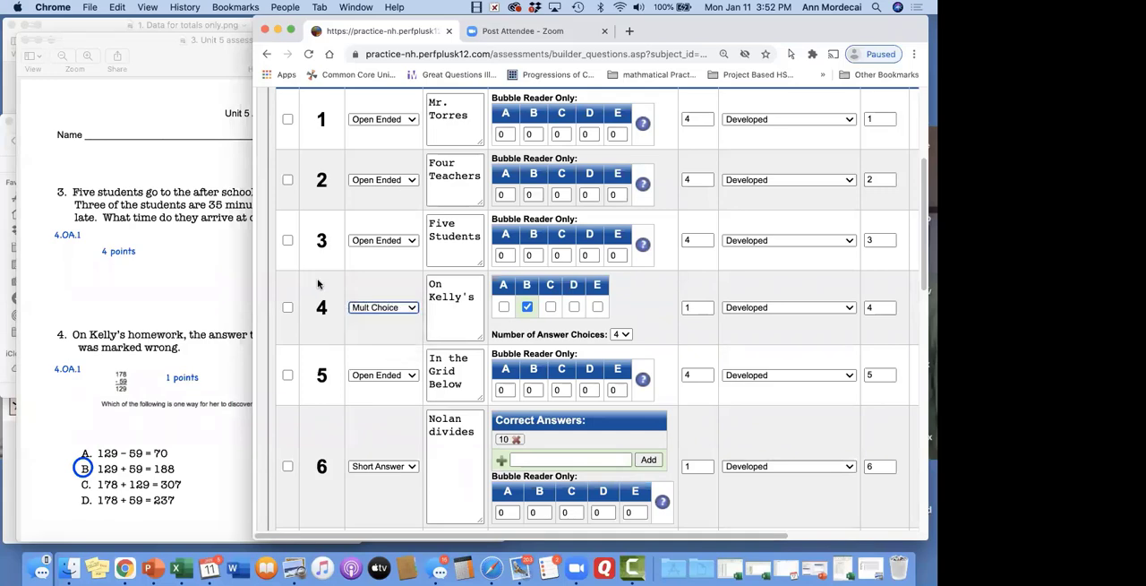
{"action": "scroll", "coordinate": [318, 284], "scroll_direction": "up", "scroll_amount": 5}
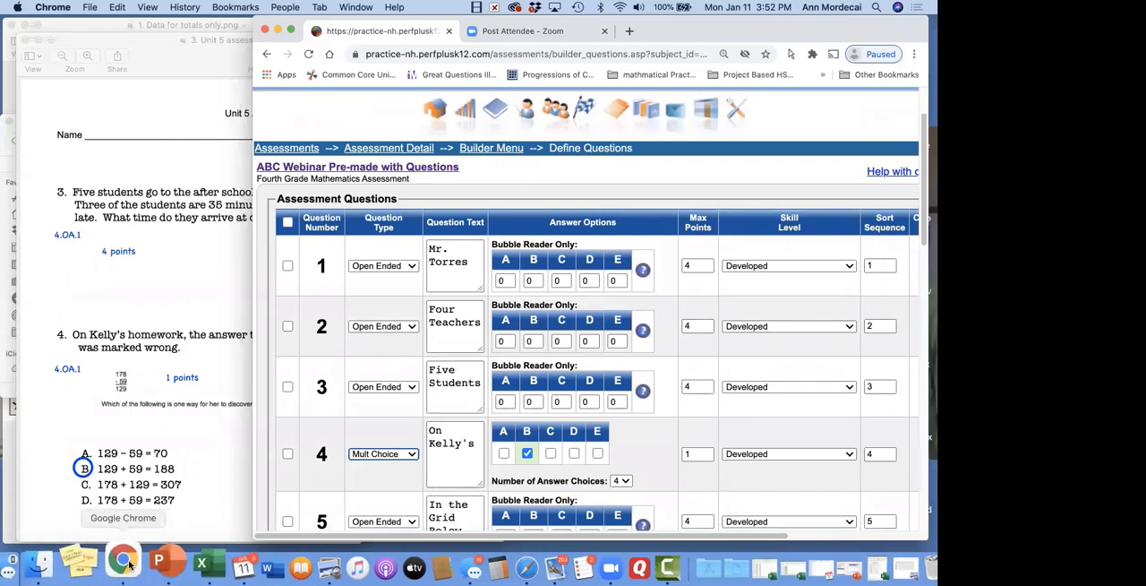
Minimize 3. Unit 5 assessment.pdf and return to the question definitions in Chrome
{"action": "left_click", "coordinate": [303, 560]}
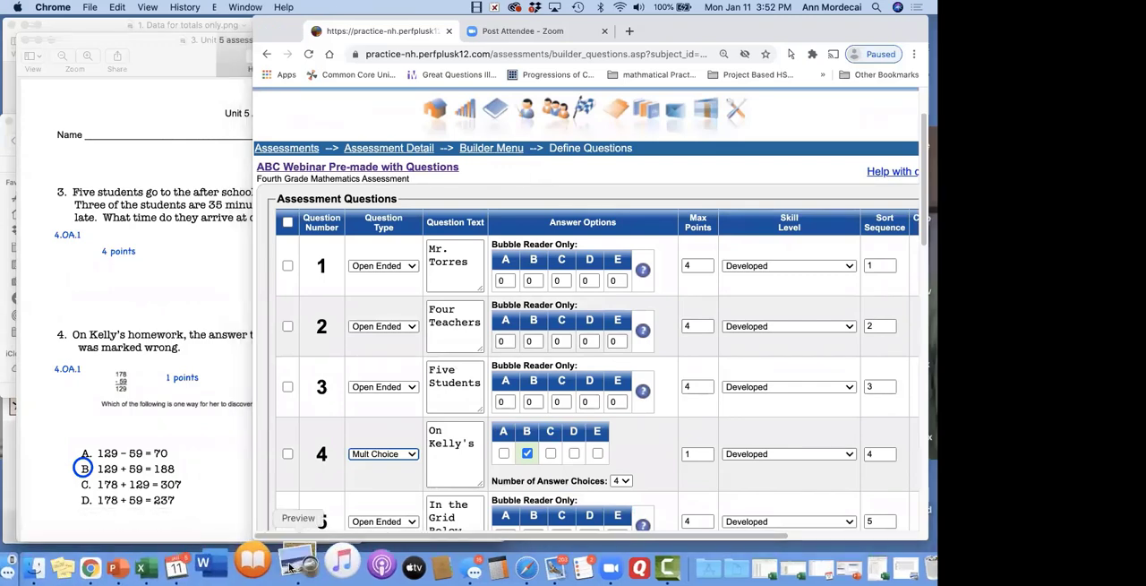
{"action": "left_click", "coordinate": [38, 40]}
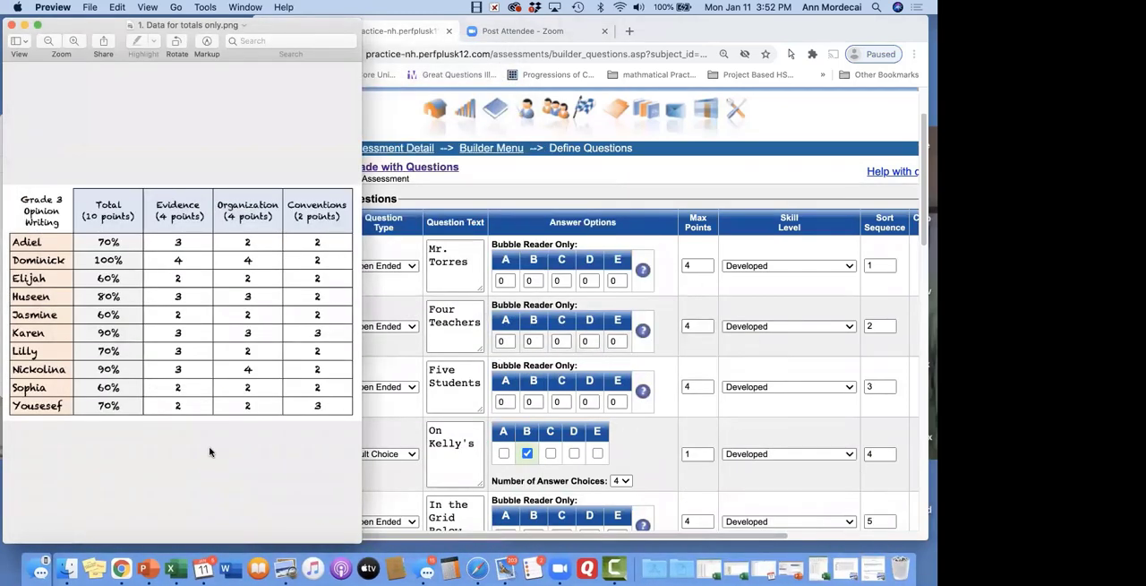
{"action": "left_click", "coordinate": [591, 170]}
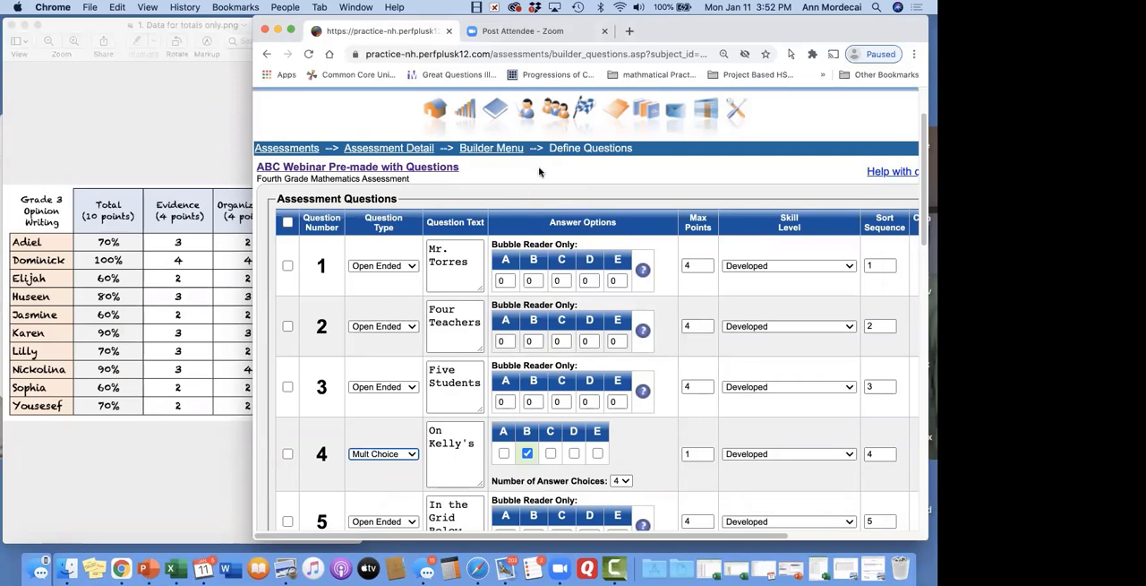
Open the rubric setup of the ABC Webinar Pre-made with Questions assessment and show its Operations and Algebraic Thinking section
{"action": "left_click", "coordinate": [414, 154]}
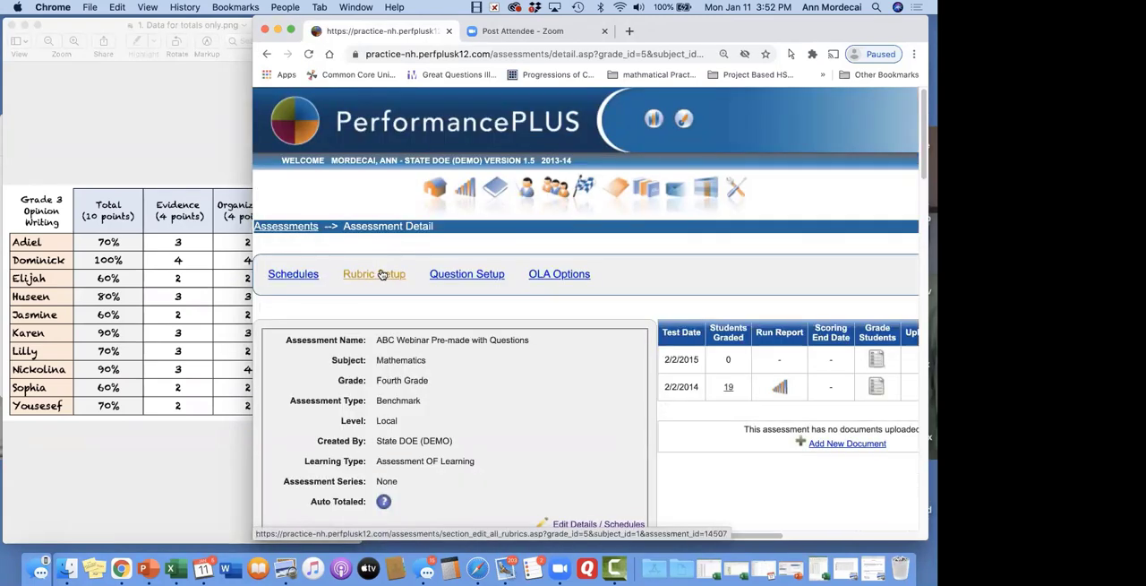
{"action": "left_click", "coordinate": [380, 274]}
{"action": "scroll", "coordinate": [380, 273], "scroll_direction": "down", "scroll_amount": 1}
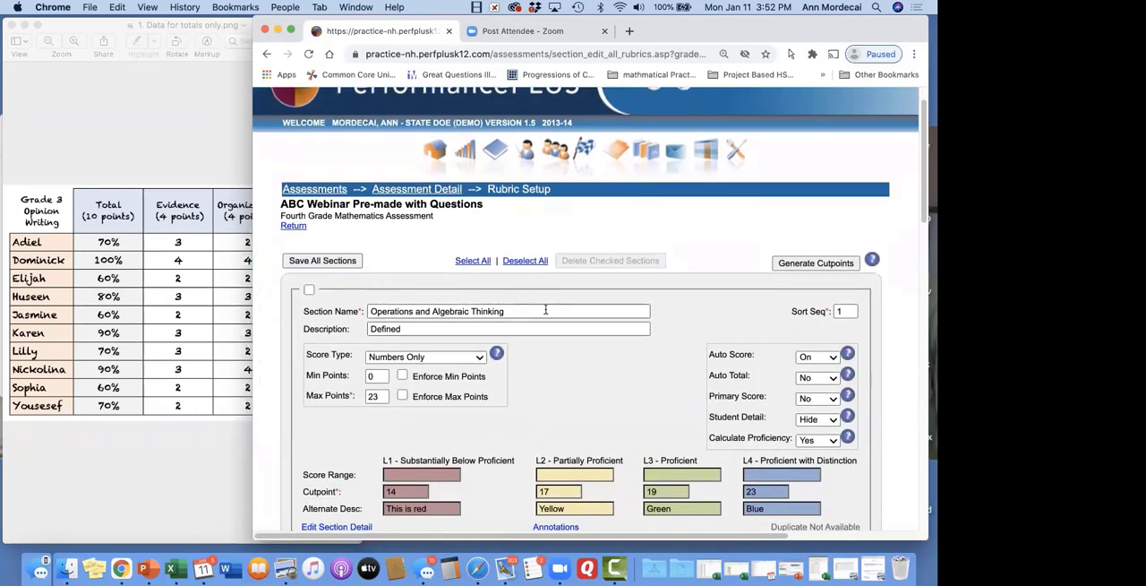
Minimize 1. Data for totals only.png and bring up 3a. Data for framework with Questions.pdf
{"action": "left_click", "coordinate": [23, 24]}
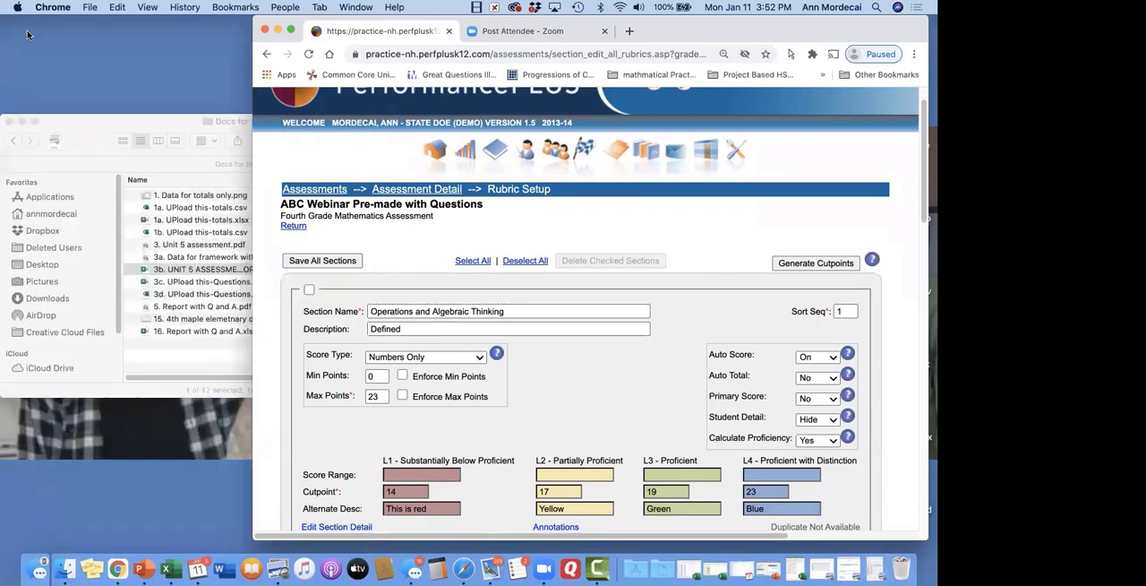
{"action": "left_click", "coordinate": [816, 559]}
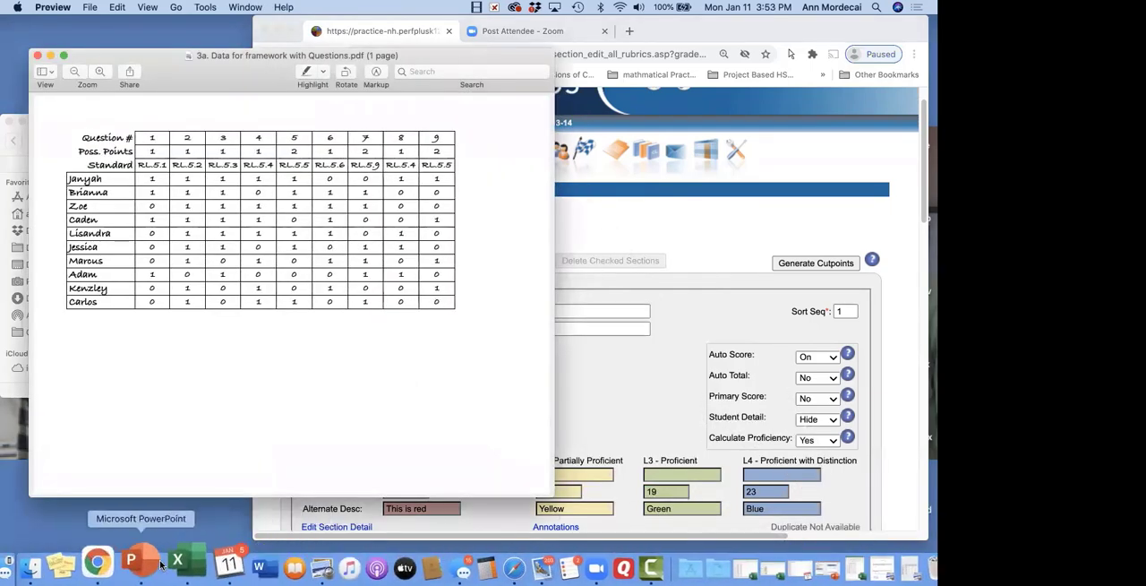
{"action": "left_click", "coordinate": [167, 564]}
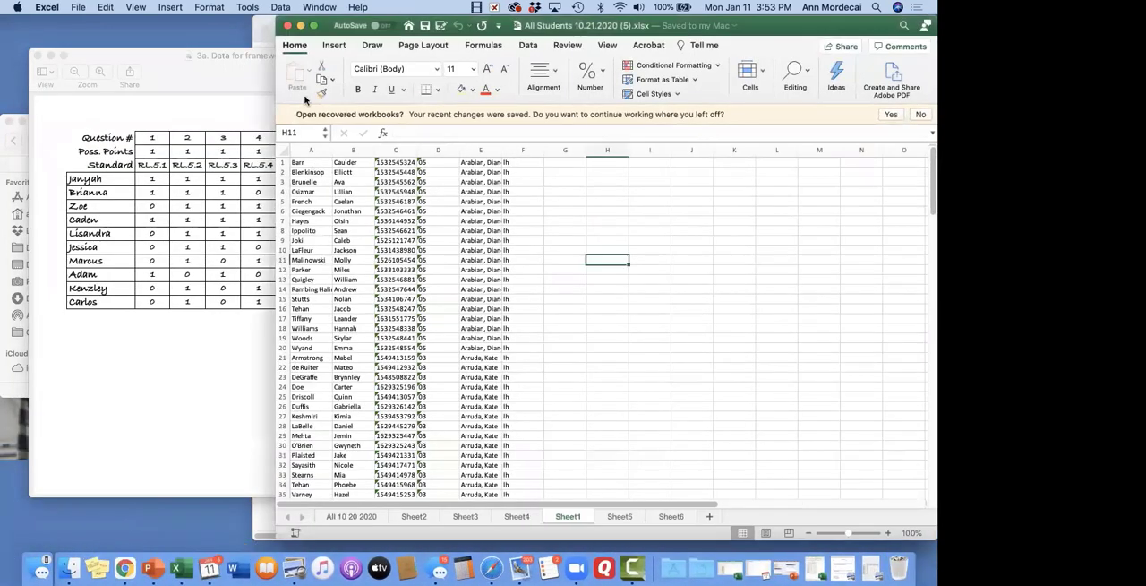
{"action": "left_click_drag", "start_coordinate": [836, 30], "coordinate": [874, 174]}
{"action": "left_click", "coordinate": [326, 169]}
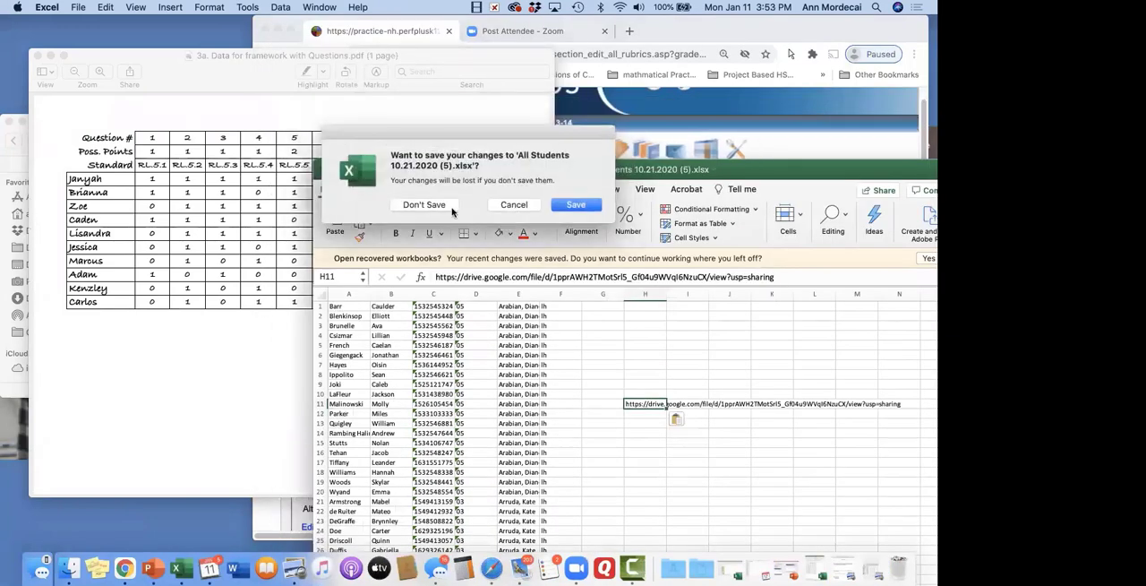
{"action": "left_click", "coordinate": [424, 204]}
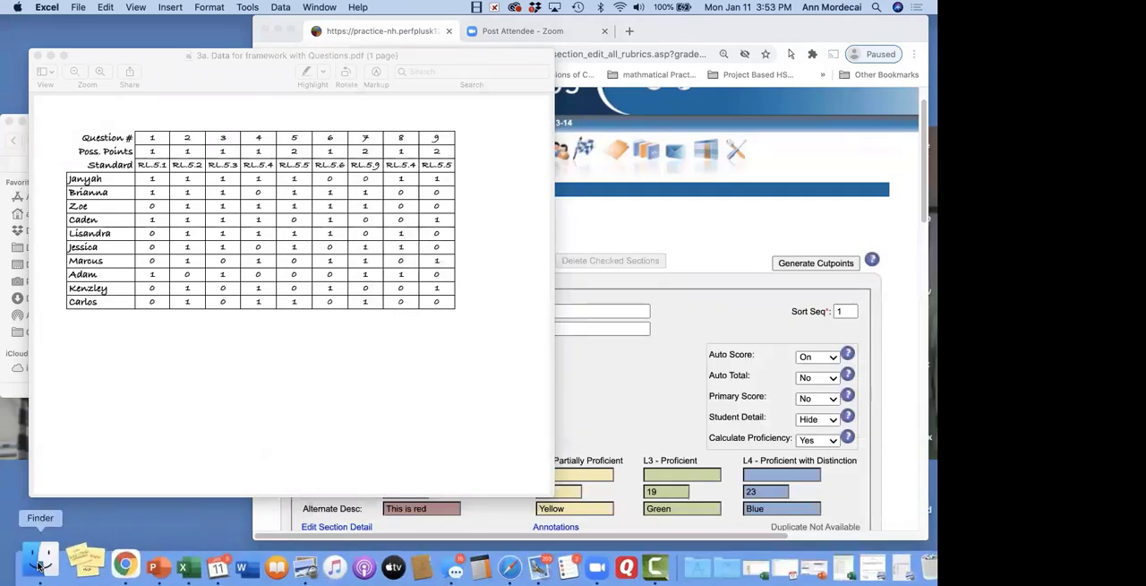
Open 3b. UNIT 5 ASSESSMENT FRAMEWORK WORKSHEET.xlsx from the Docs for the webinar folder and bring its workbook forward in Excel
{"action": "left_click", "coordinate": [31, 562]}
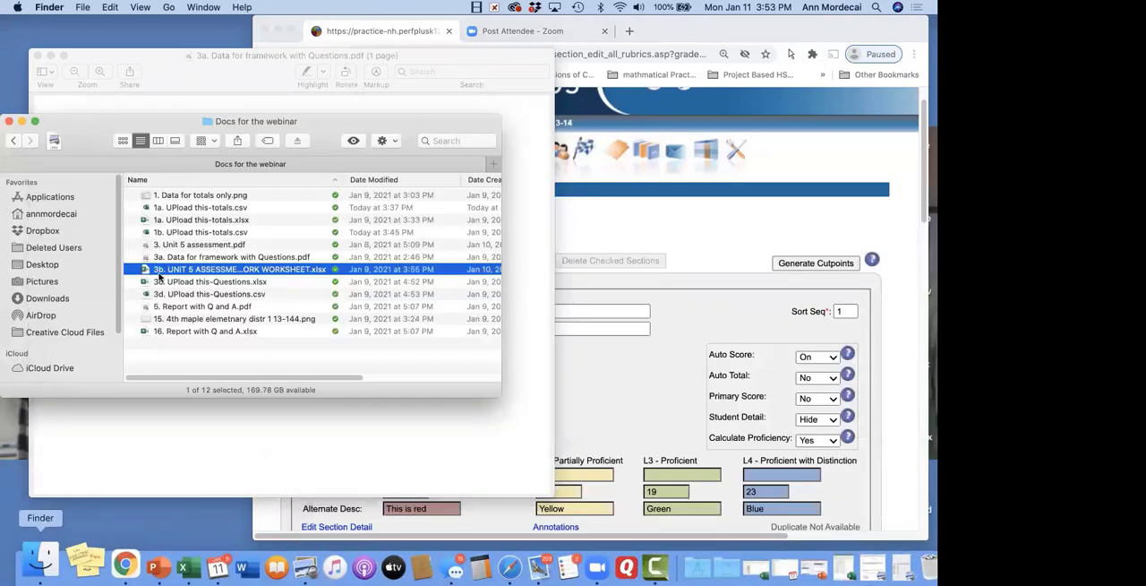
{"action": "double_click", "coordinate": [230, 270]}
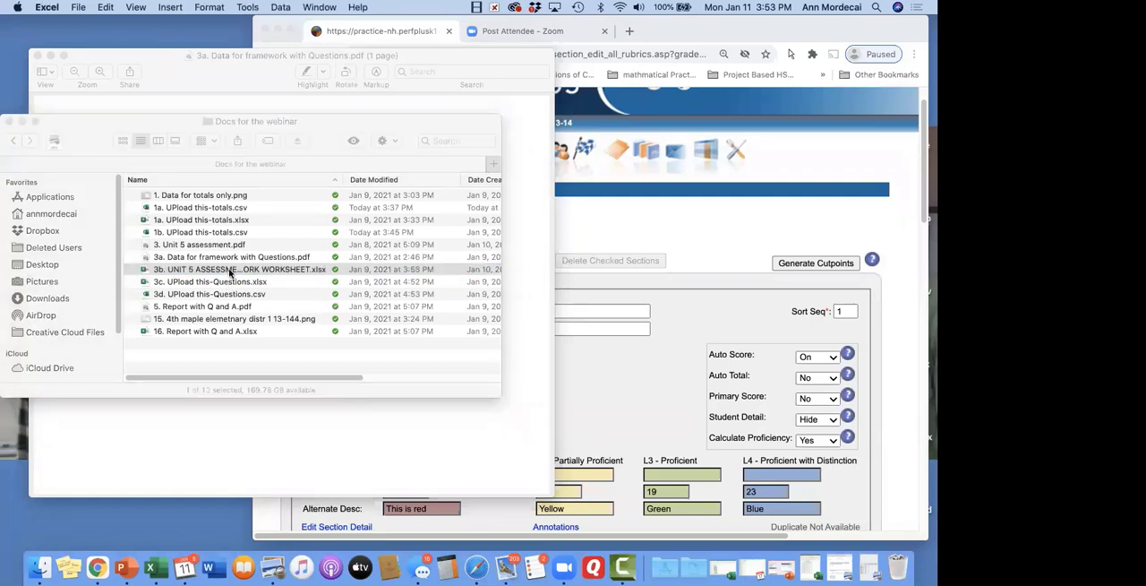
{"action": "left_click", "coordinate": [320, 8]}
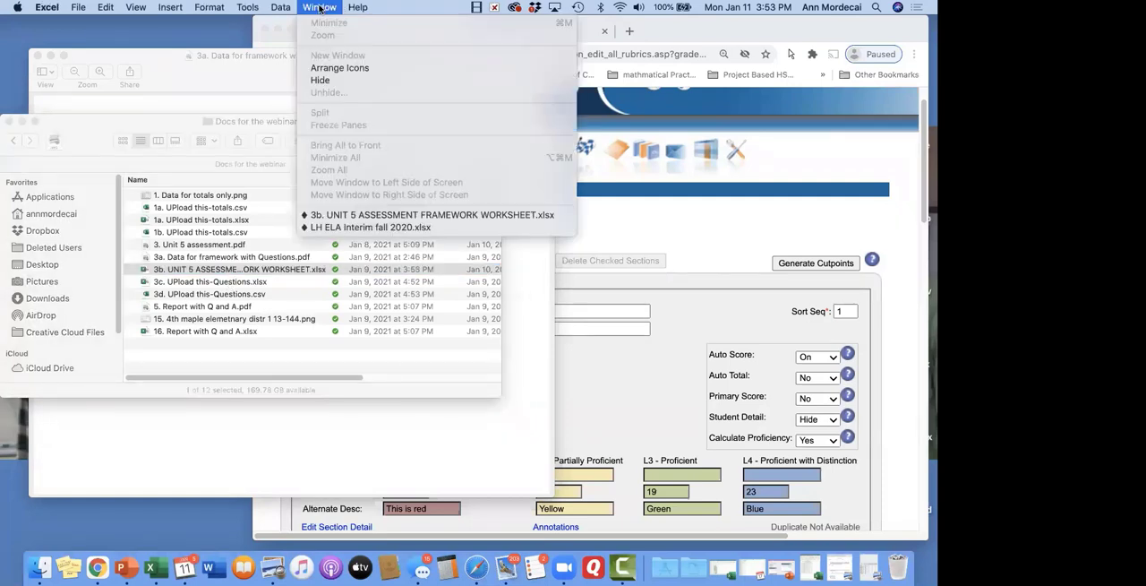
{"action": "left_click", "coordinate": [354, 215]}
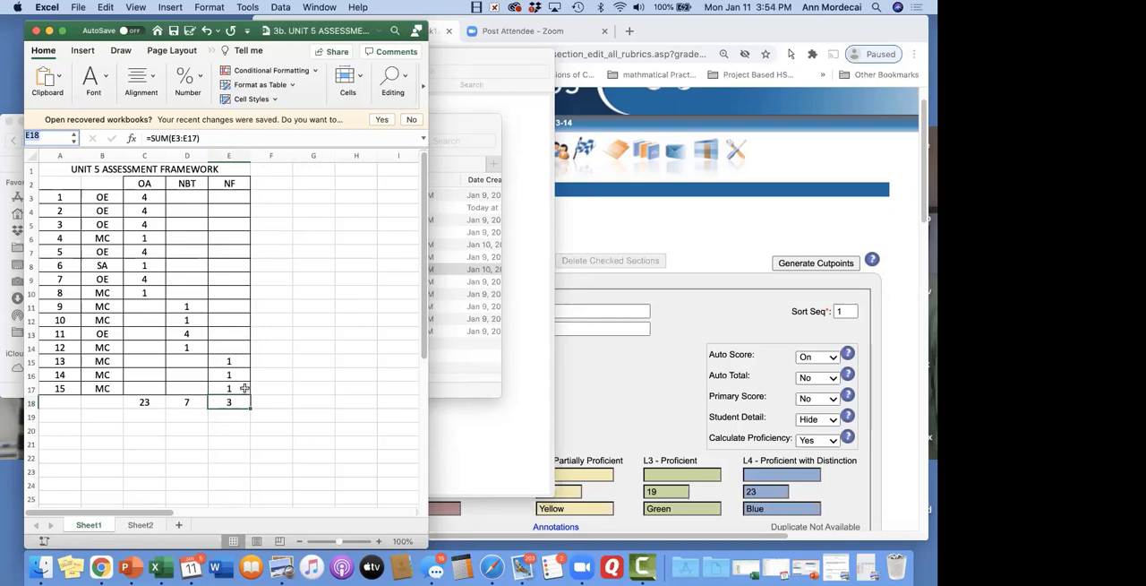
Switch to Chrome, review the rubric's max points and cutpoints from Operations and Algebraic Thinking through Total, and save all sections
{"action": "left_click", "coordinate": [693, 244]}
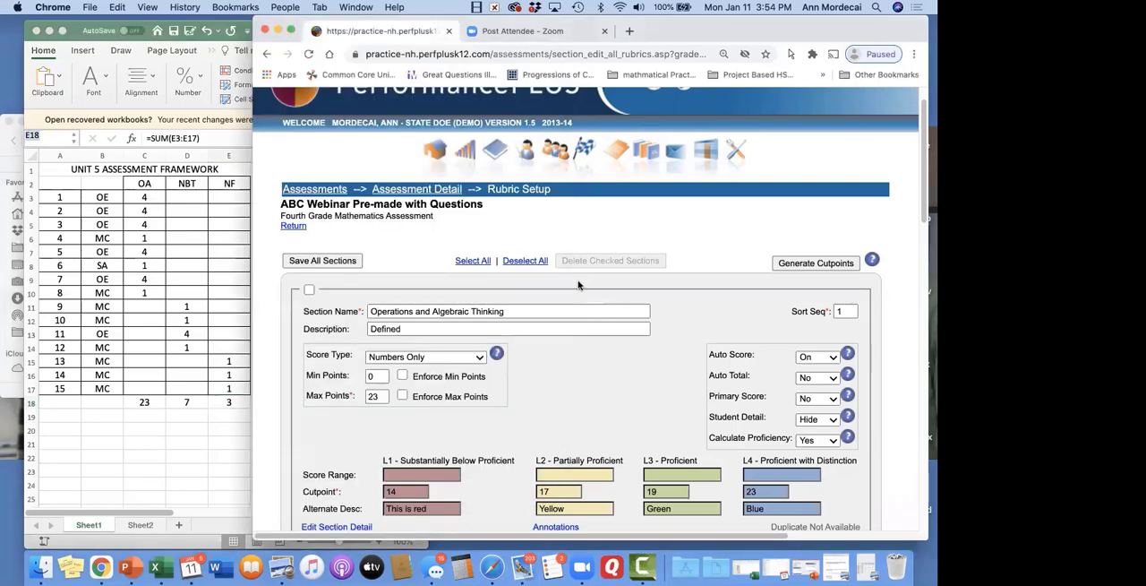
{"action": "scroll", "coordinate": [532, 334], "scroll_direction": "down", "scroll_amount": 2}
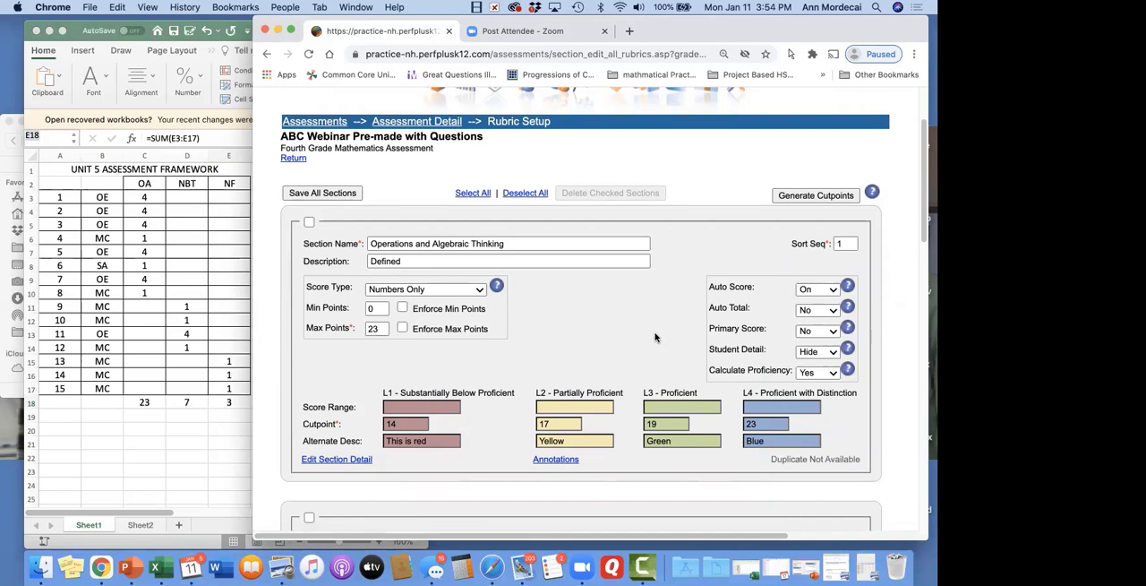
{"action": "scroll", "coordinate": [654, 338], "scroll_direction": "down", "scroll_amount": 1}
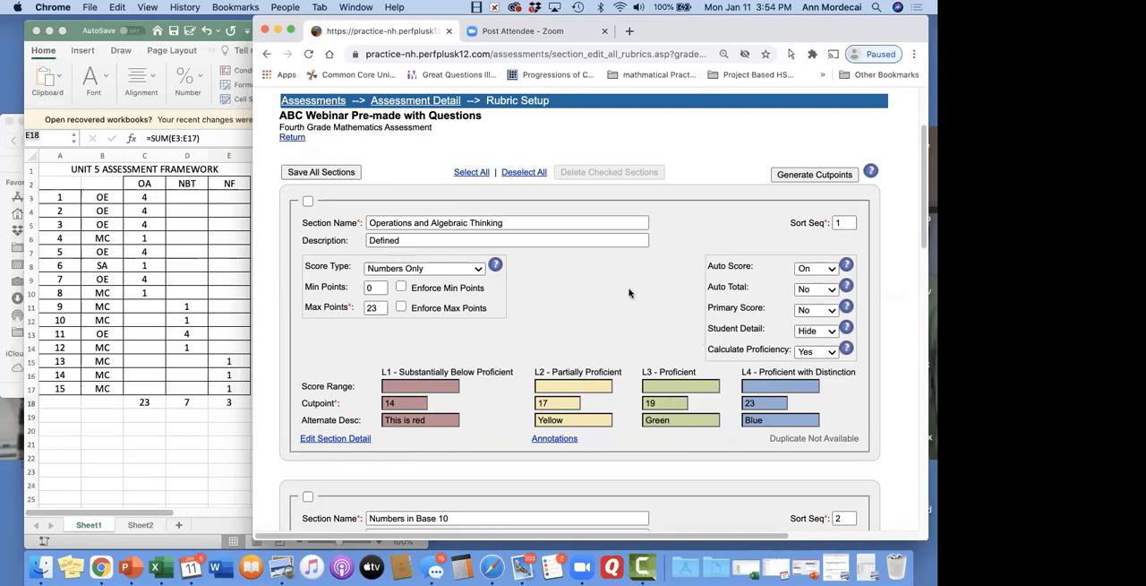
{"action": "scroll", "coordinate": [628, 293], "scroll_direction": "down", "scroll_amount": 2}
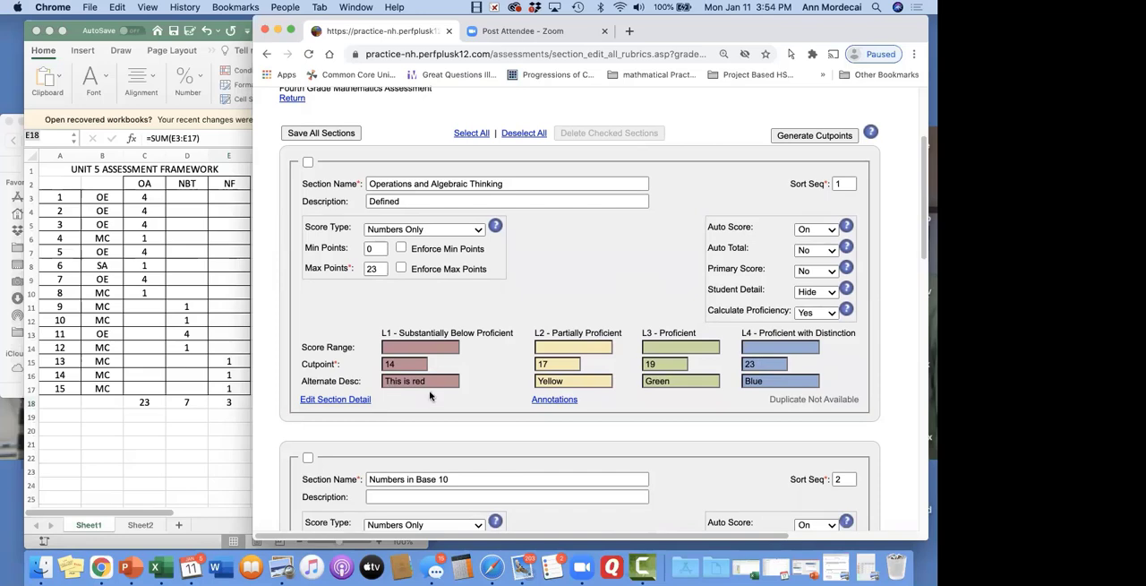
{"action": "scroll", "coordinate": [753, 399], "scroll_direction": "down", "scroll_amount": 5}
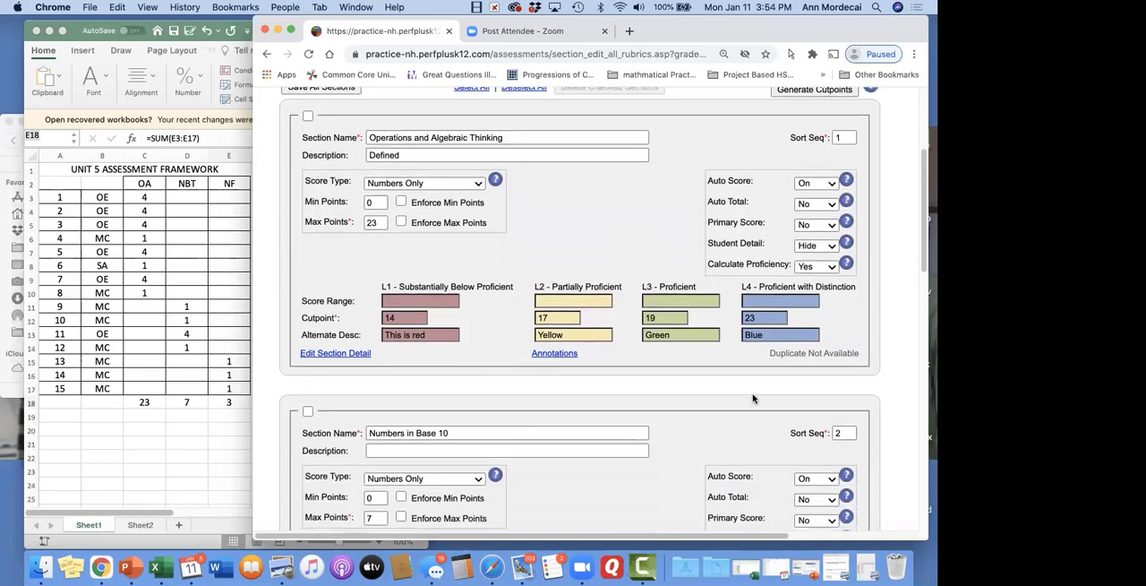
{"action": "scroll", "coordinate": [753, 399], "scroll_direction": "down", "scroll_amount": 2}
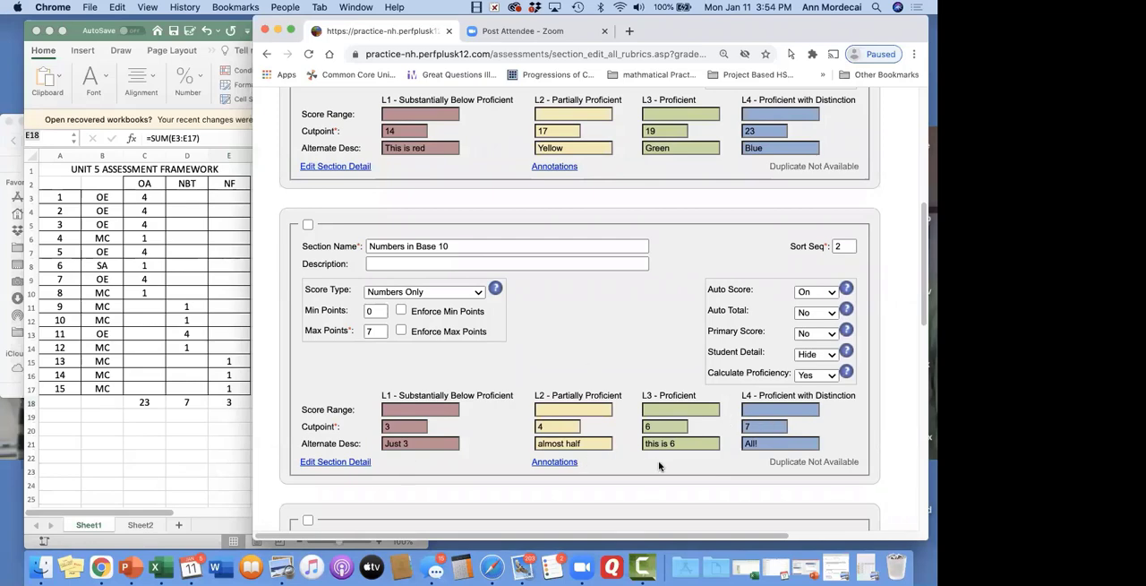
{"action": "scroll", "coordinate": [659, 464], "scroll_direction": "down", "scroll_amount": 5}
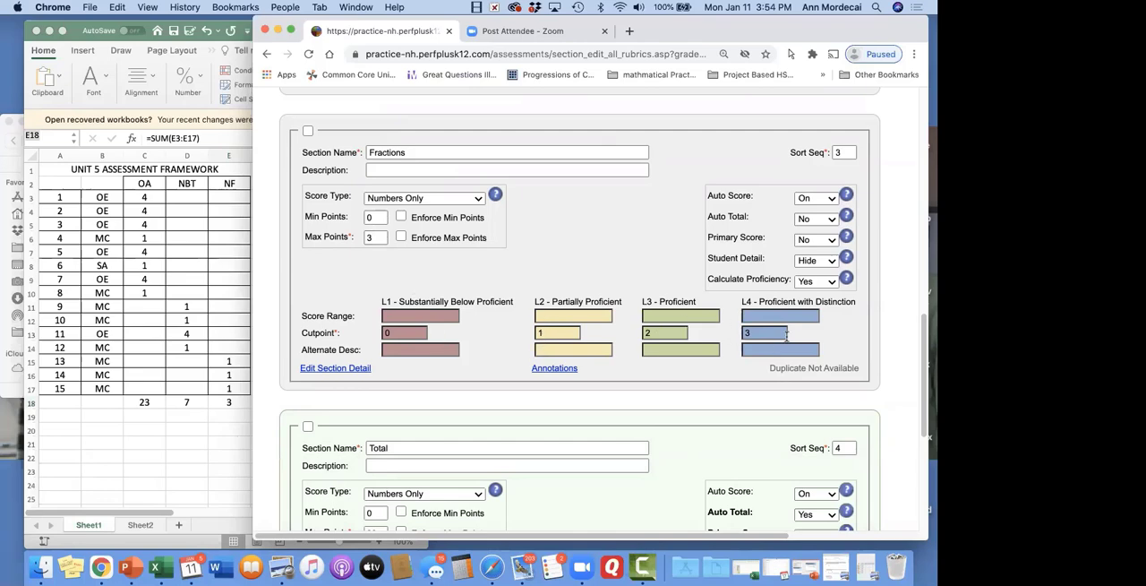
{"action": "scroll", "coordinate": [605, 242], "scroll_direction": "down", "scroll_amount": 4}
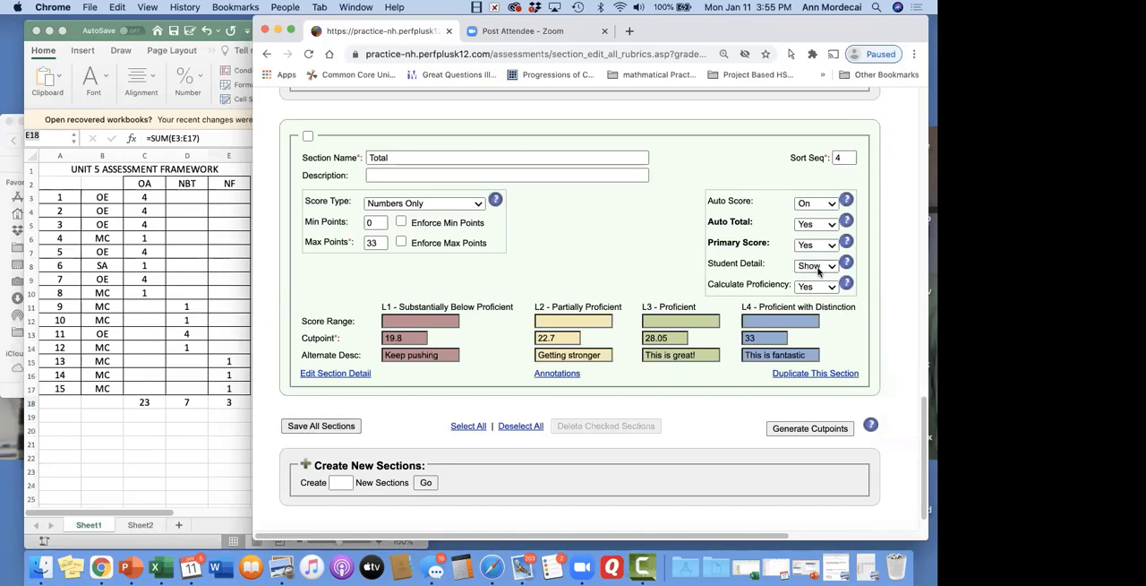
{"action": "left_click", "coordinate": [336, 426]}
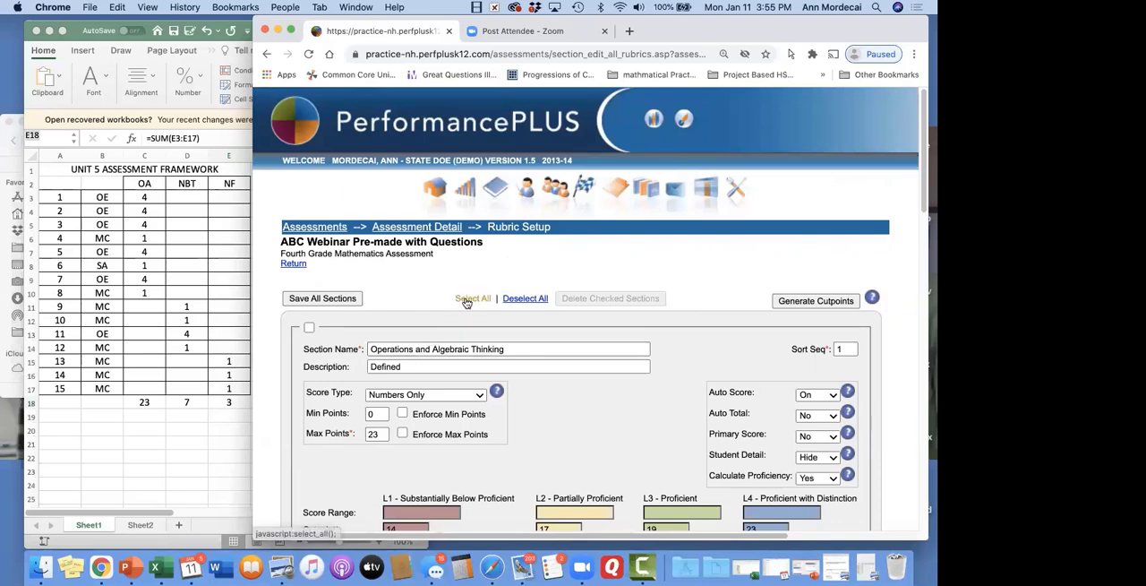
Leave the rubric setup for the assessment's details and open Align Questions to Standards from its question setup
{"action": "scroll", "coordinate": [466, 303], "scroll_direction": "down", "scroll_amount": 1}
{"action": "scroll", "coordinate": [466, 303], "scroll_direction": "down", "scroll_amount": 3}
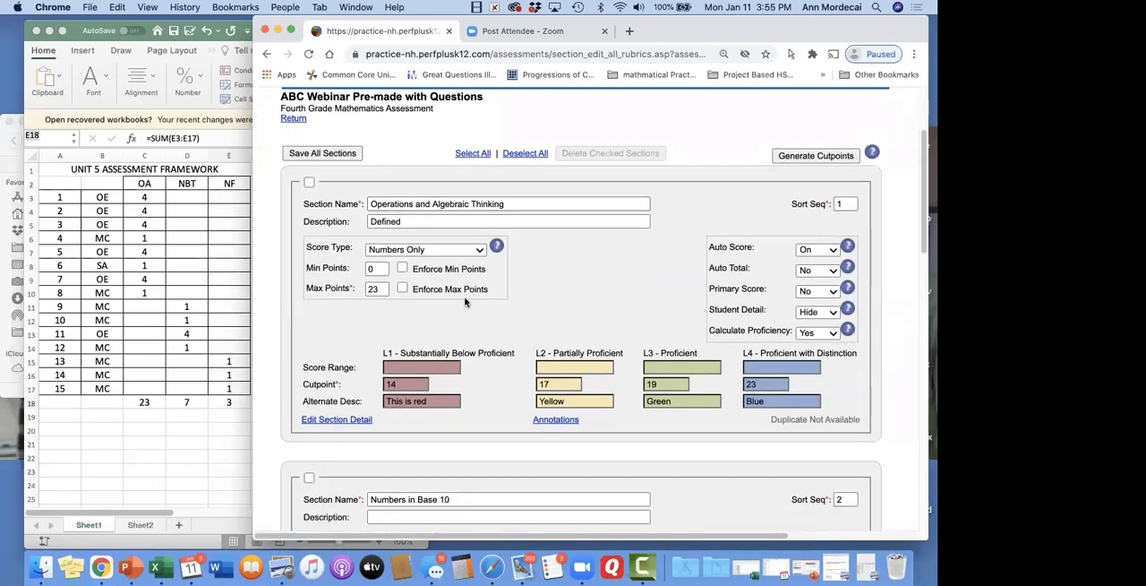
{"action": "scroll", "coordinate": [465, 302], "scroll_direction": "up", "scroll_amount": 3}
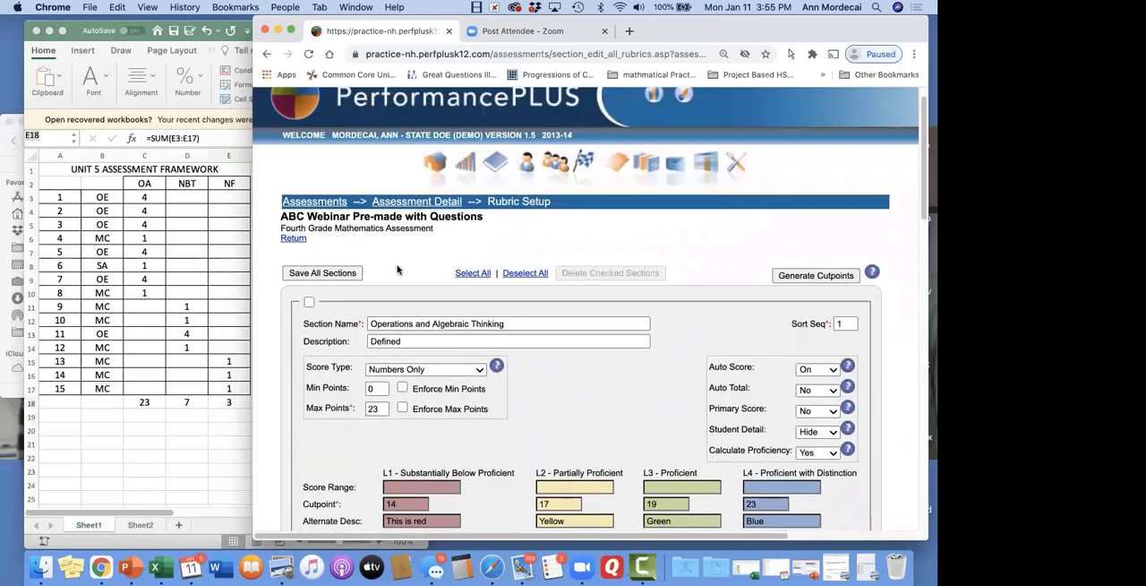
{"action": "scroll", "coordinate": [397, 269], "scroll_direction": "down", "scroll_amount": 4}
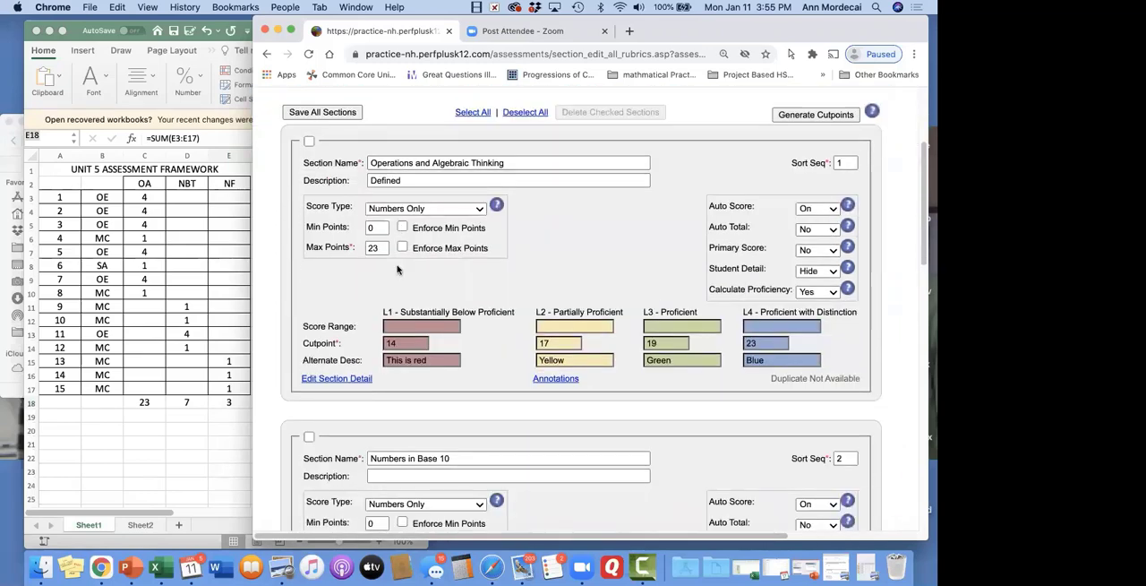
{"action": "scroll", "coordinate": [398, 269], "scroll_direction": "down", "scroll_amount": 5}
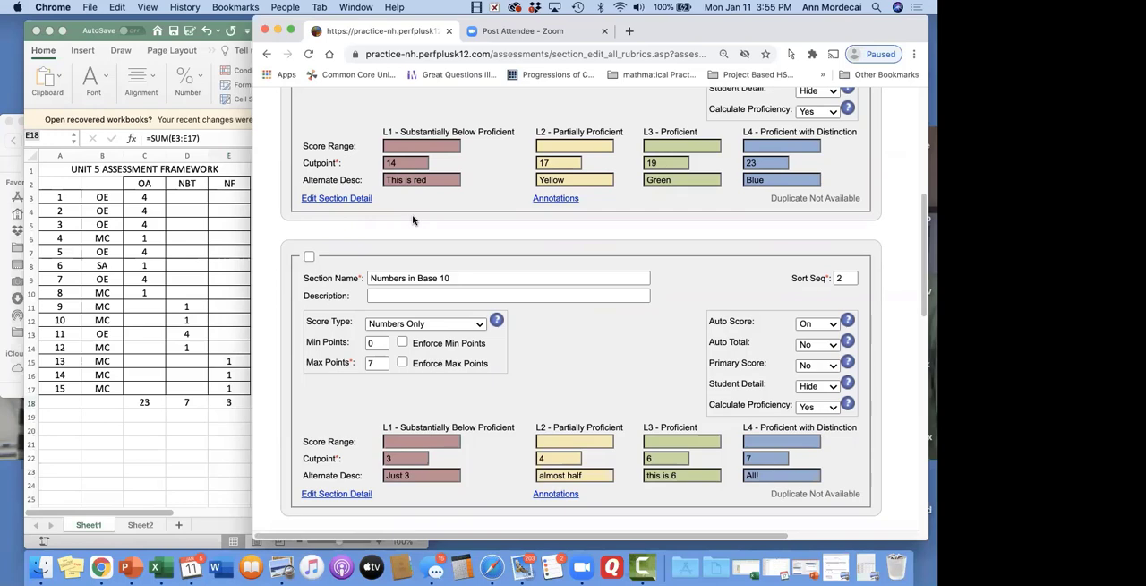
{"action": "scroll", "coordinate": [412, 219], "scroll_direction": "up", "scroll_amount": 5}
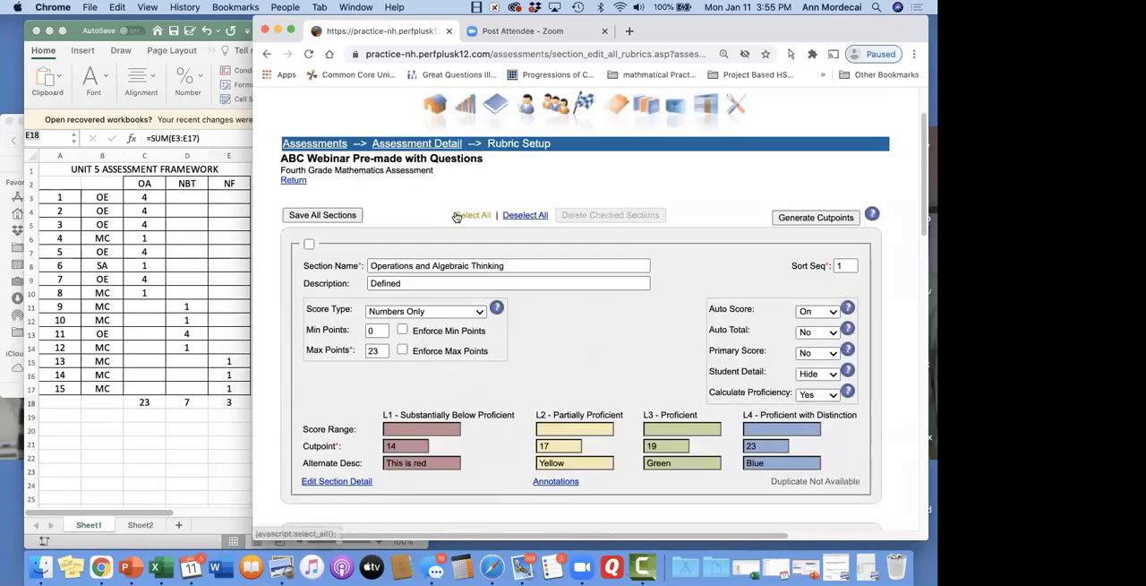
{"action": "left_click", "coordinate": [420, 146]}
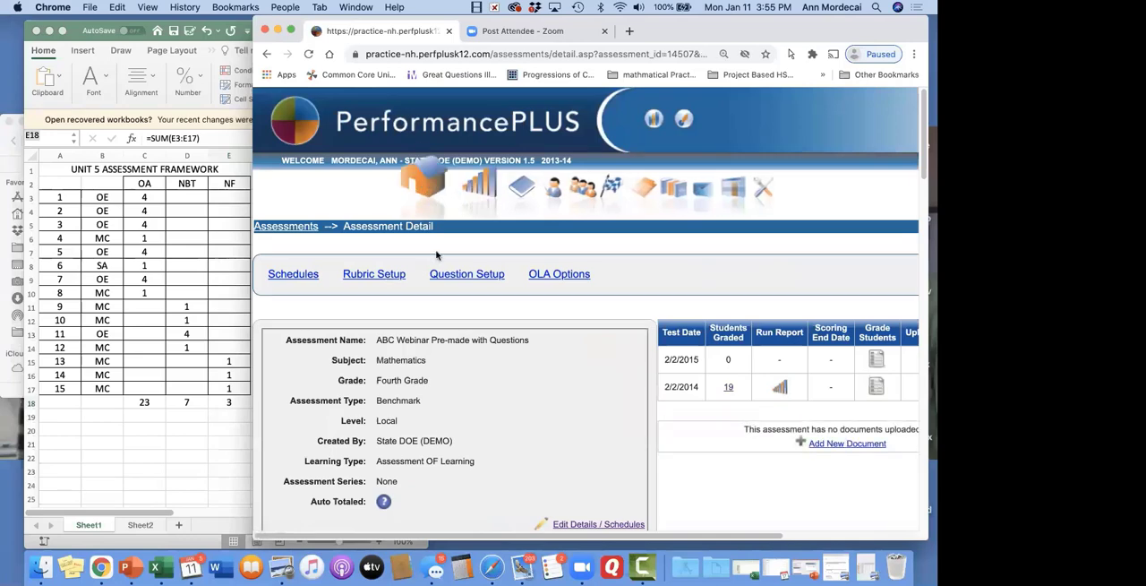
{"action": "left_click", "coordinate": [466, 274]}
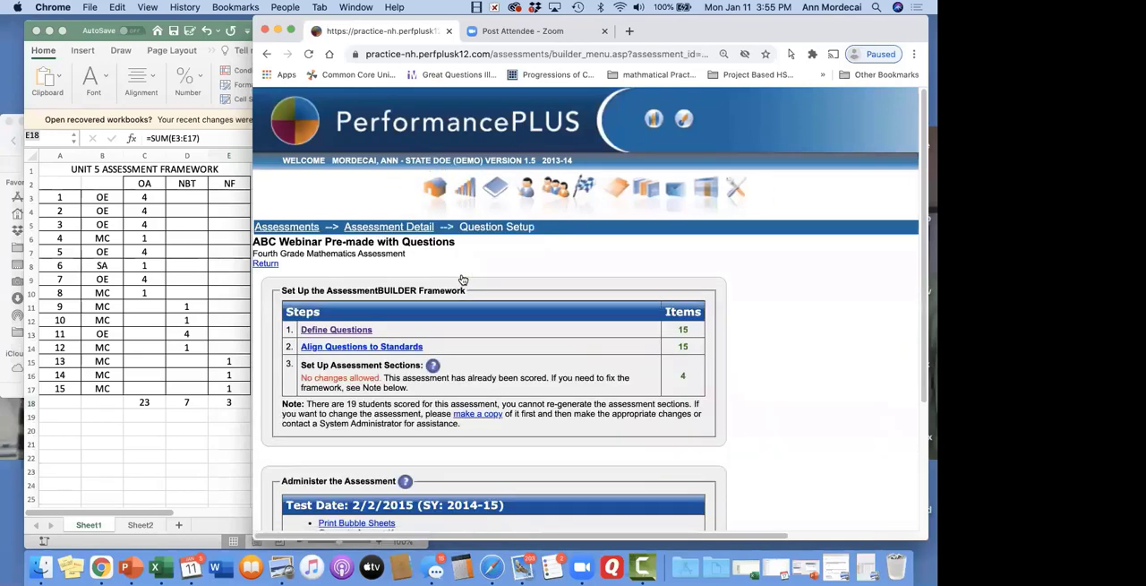
{"action": "left_click", "coordinate": [365, 349]}
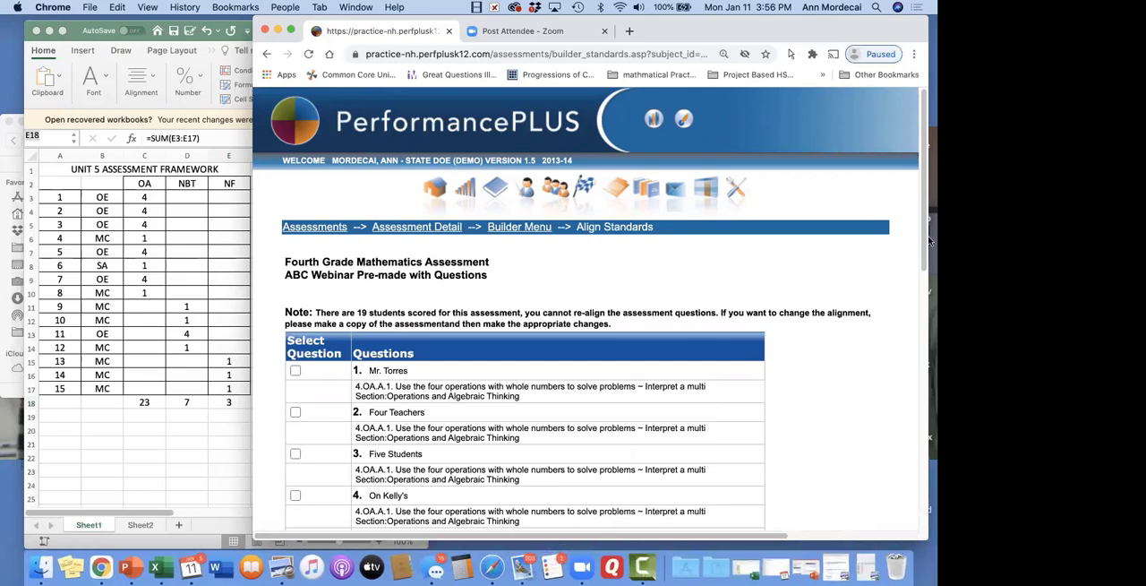
Bring up 3. Unit 5 assessment.pdf beside Chrome and compare its written standards with the alignment of all 15 questions
{"action": "left_click", "coordinate": [838, 564]}
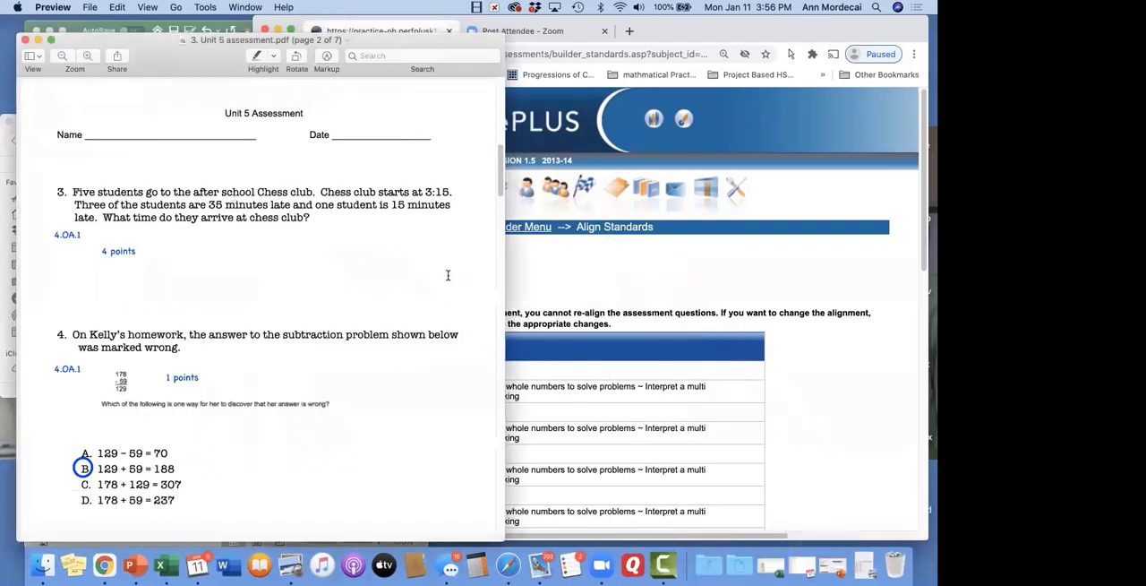
{"action": "left_click", "coordinate": [596, 285]}
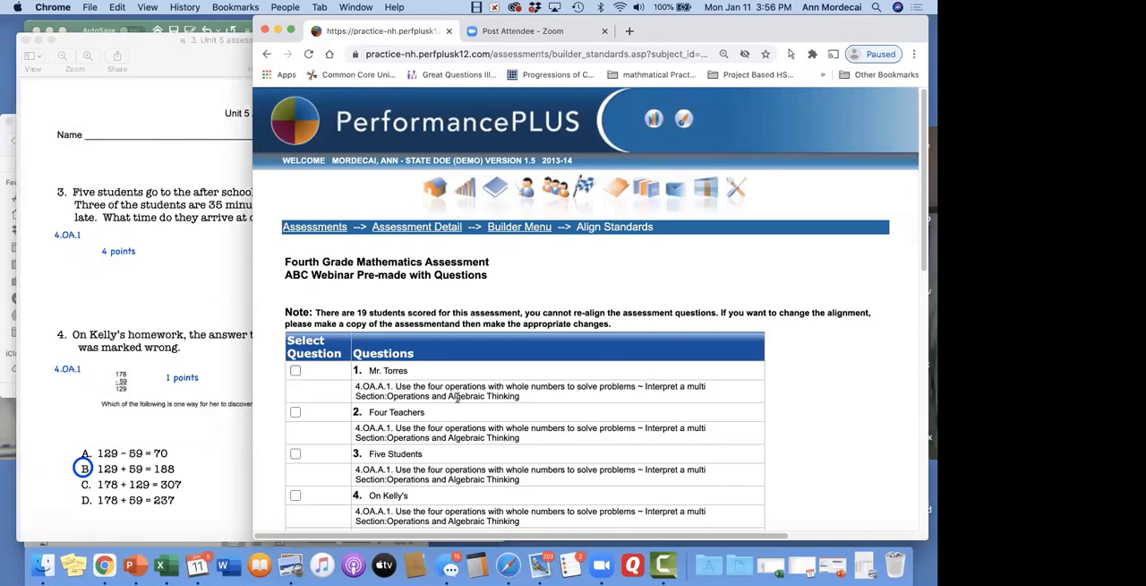
{"action": "scroll", "coordinate": [457, 397], "scroll_direction": "down", "scroll_amount": 1}
{"action": "scroll", "coordinate": [454, 385], "scroll_direction": "down", "scroll_amount": 4}
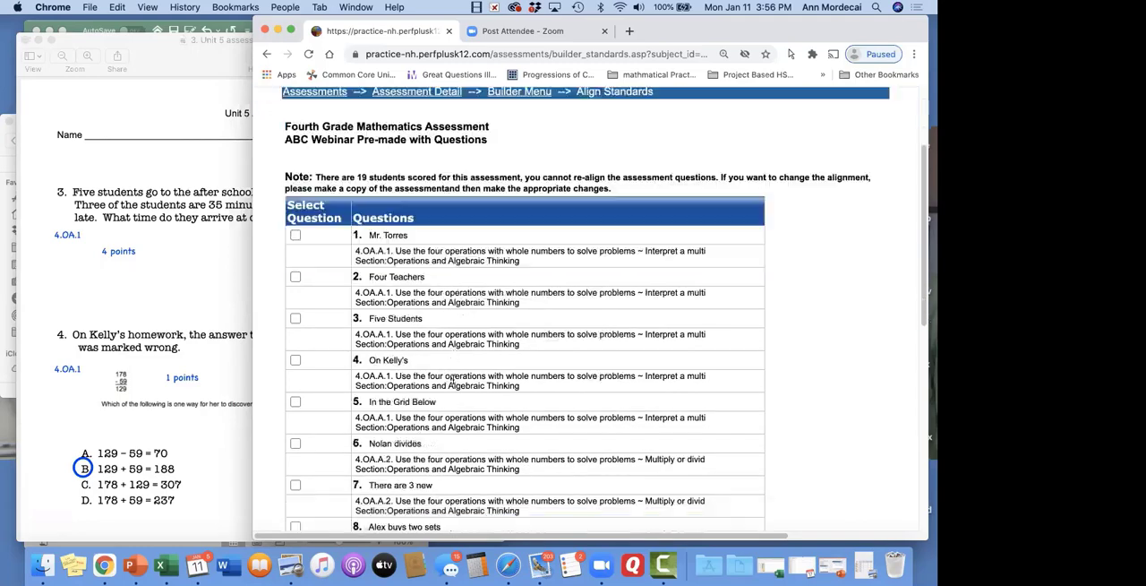
{"action": "scroll", "coordinate": [453, 380], "scroll_direction": "down", "scroll_amount": 10}
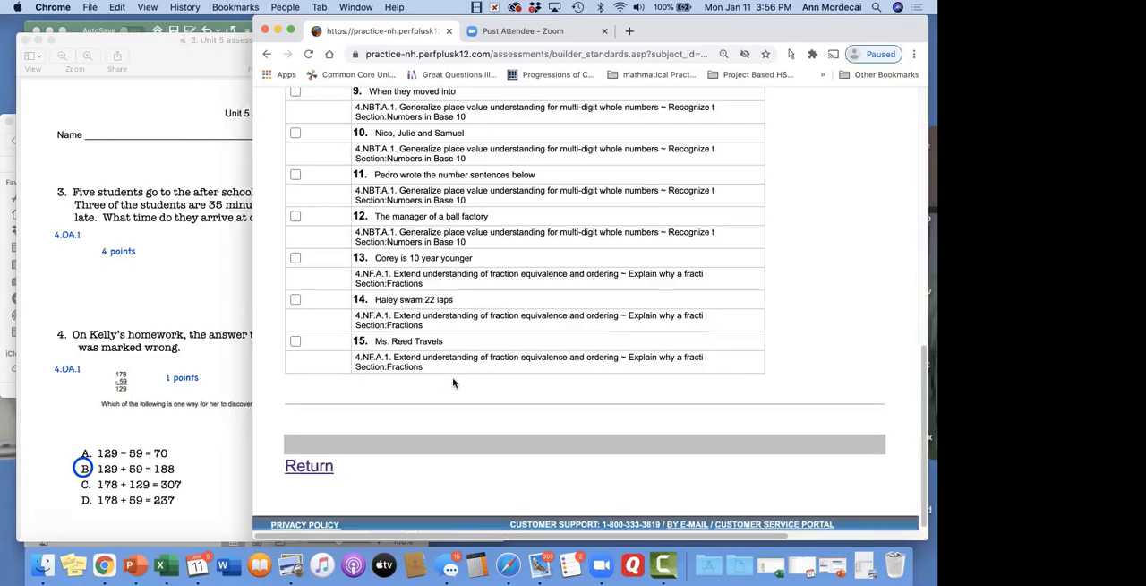
{"action": "scroll", "coordinate": [453, 383], "scroll_direction": "up", "scroll_amount": 15}
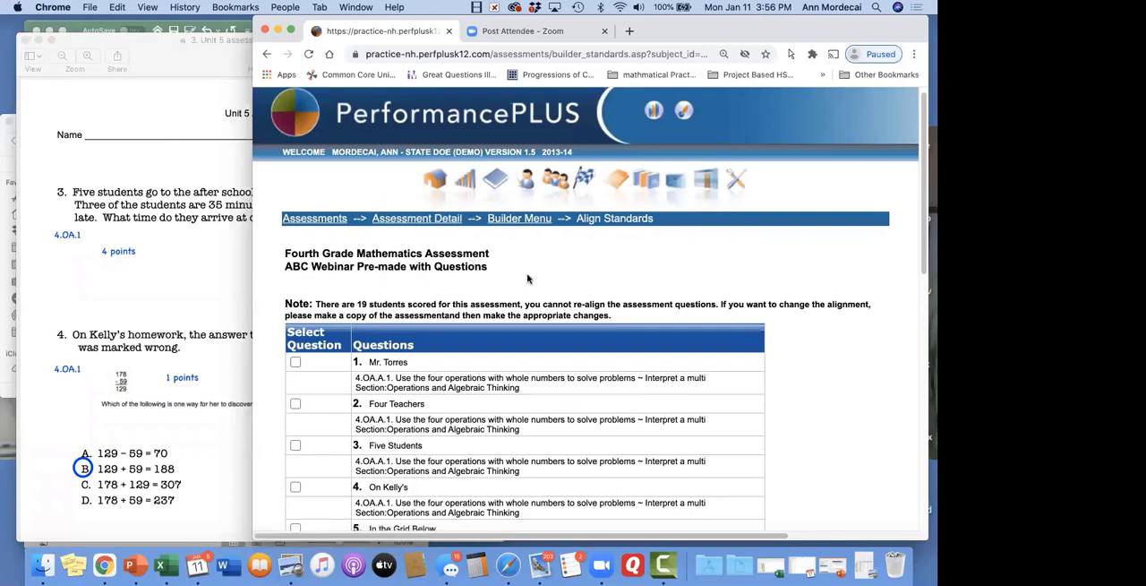
{"action": "scroll", "coordinate": [528, 278], "scroll_direction": "down", "scroll_amount": 10}
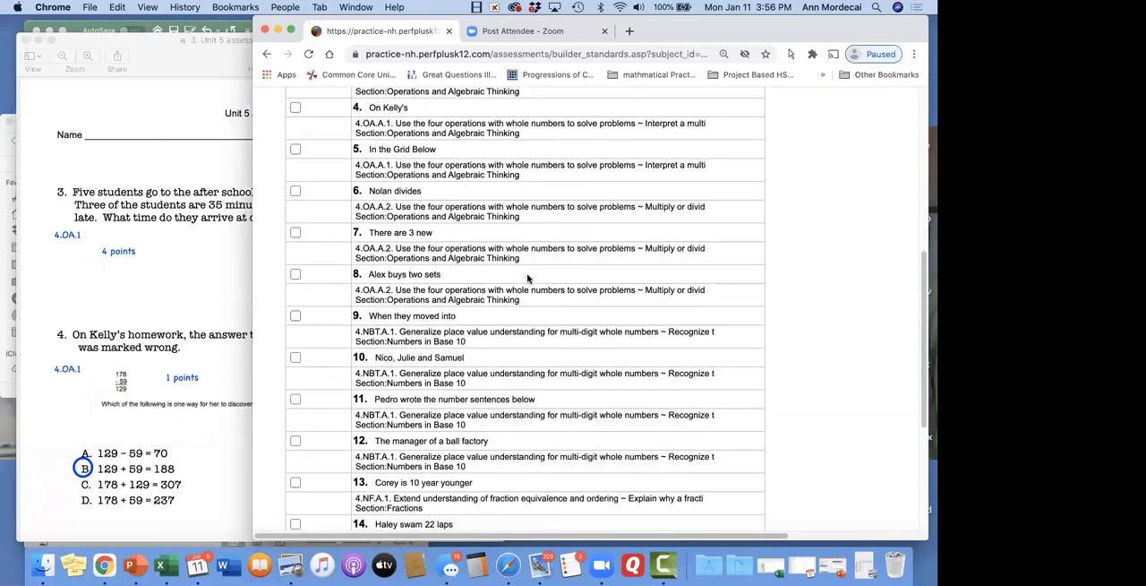
{"action": "scroll", "coordinate": [527, 278], "scroll_direction": "down", "scroll_amount": 5}
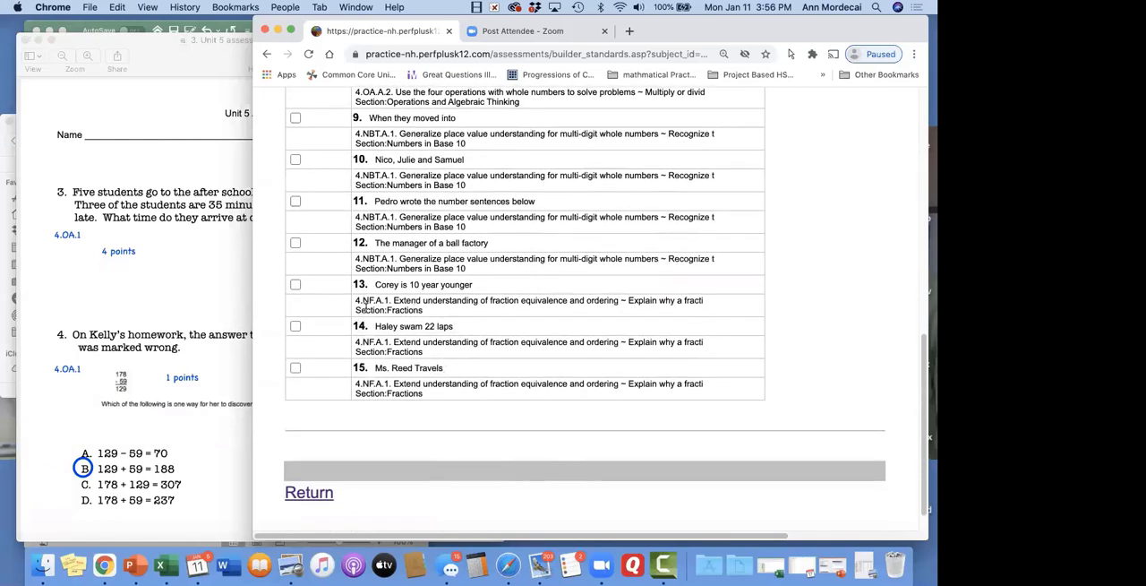
{"action": "scroll", "coordinate": [172, 403], "scroll_direction": "down", "scroll_amount": 5}
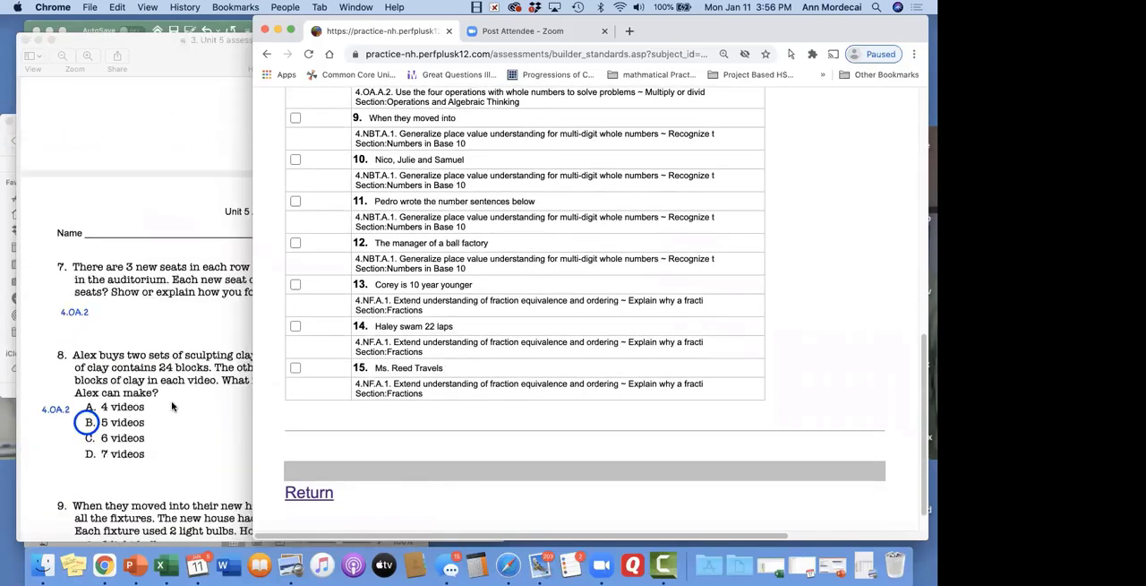
{"action": "scroll", "coordinate": [400, 178], "scroll_direction": "up", "scroll_amount": 3}
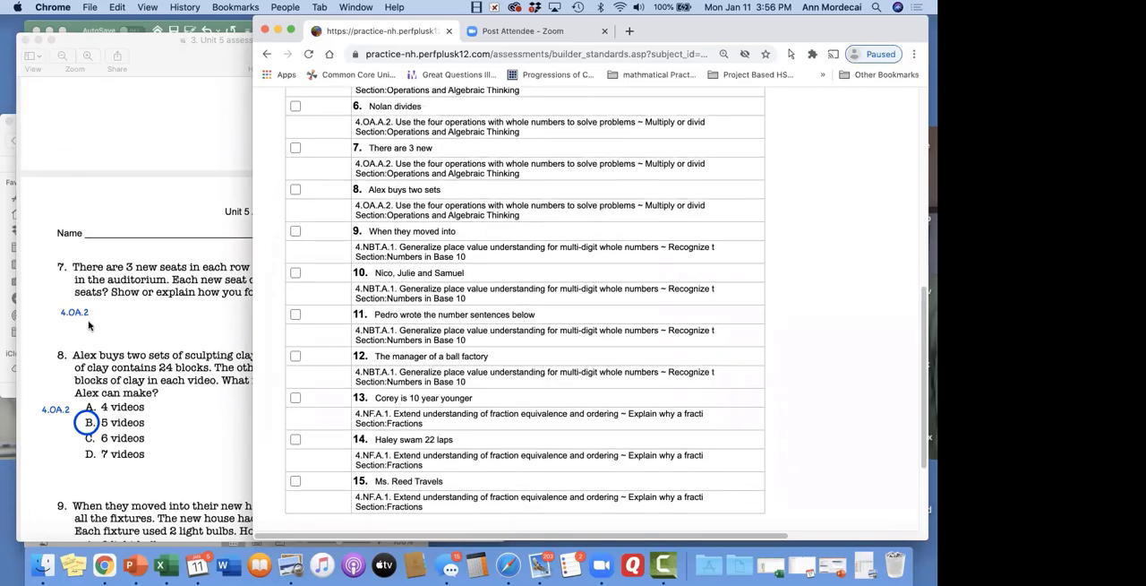
{"action": "scroll", "coordinate": [330, 266], "scroll_direction": "up", "scroll_amount": 2}
{"action": "scroll", "coordinate": [330, 266], "scroll_direction": "up", "scroll_amount": 10}
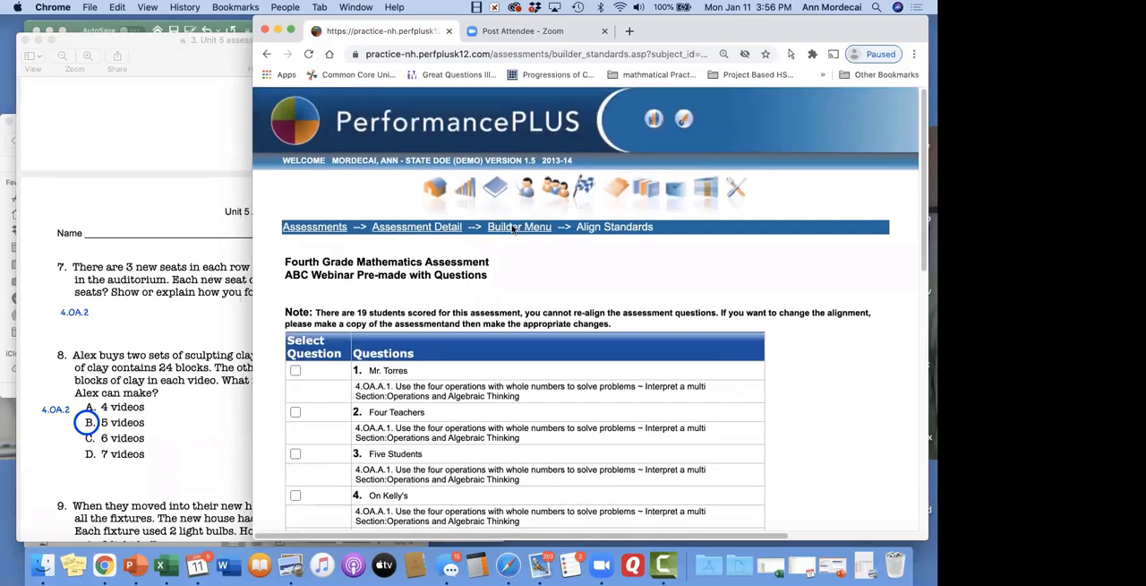
Return to the pre-made assessment's question setup and show its framework steps and the options for administering the assessment
{"action": "left_click", "coordinate": [514, 232]}
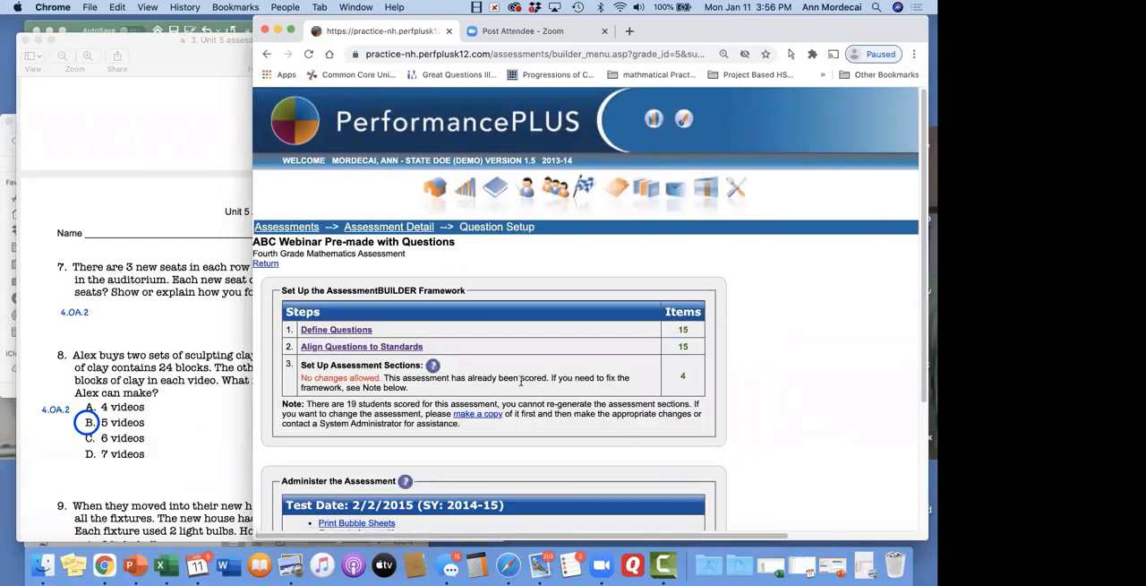
{"action": "left_click", "coordinate": [403, 230]}
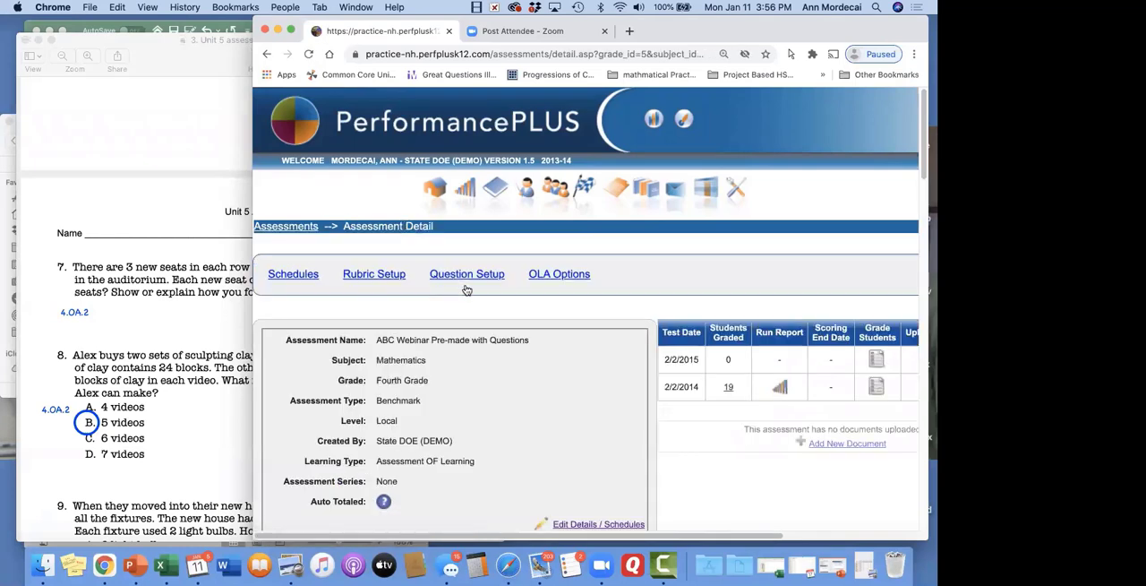
{"action": "left_click", "coordinate": [454, 273]}
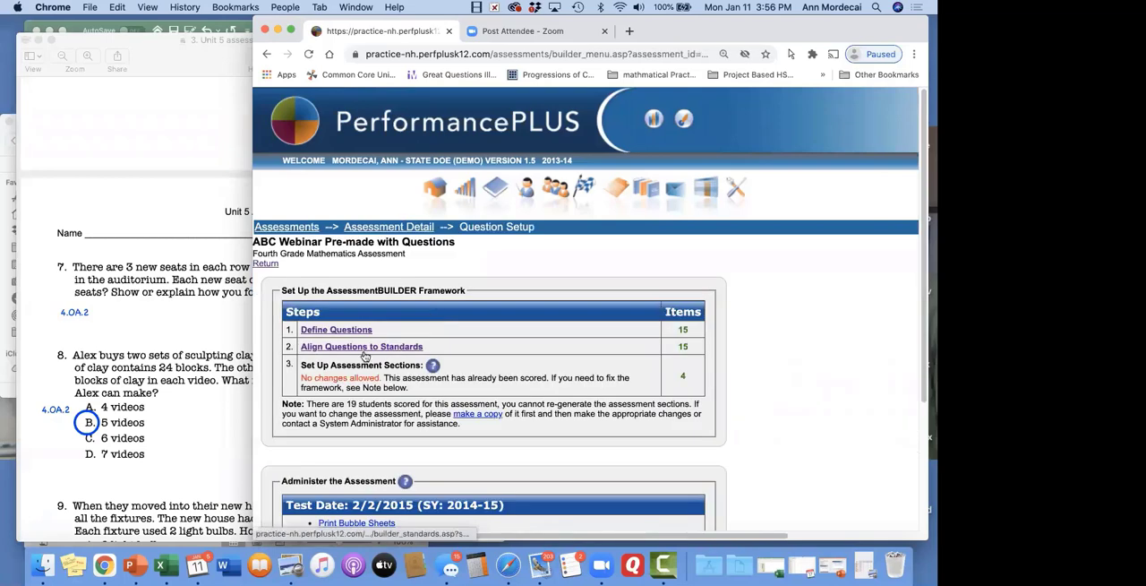
{"action": "scroll", "coordinate": [368, 351], "scroll_direction": "down", "scroll_amount": 2}
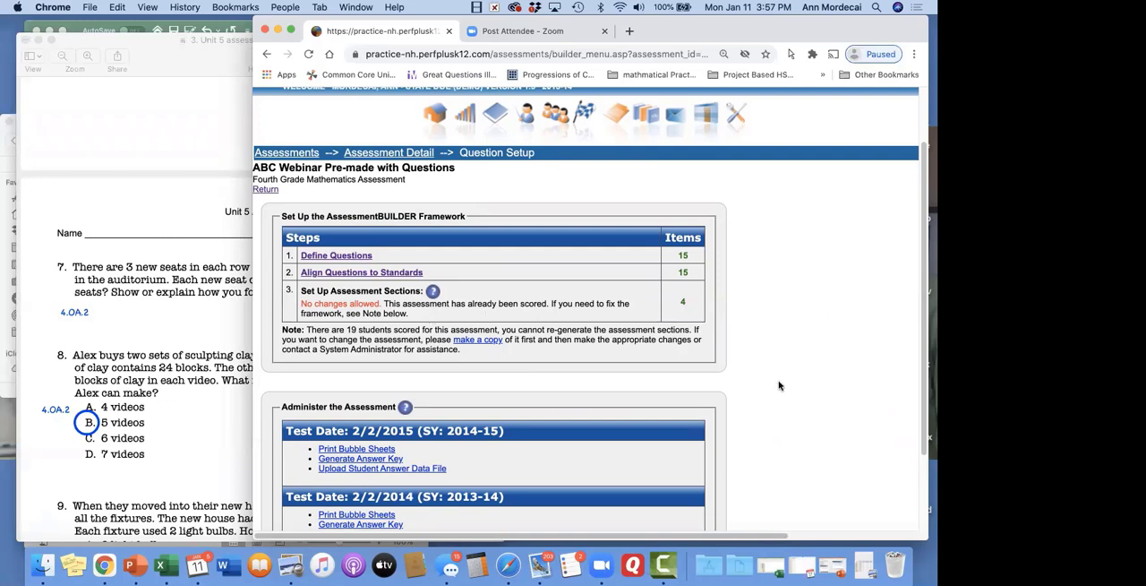
Leave the pre-made assessment for the Fourth Grade assessment list and open the question setup of ABC With questios
{"action": "left_click", "coordinate": [428, 154]}
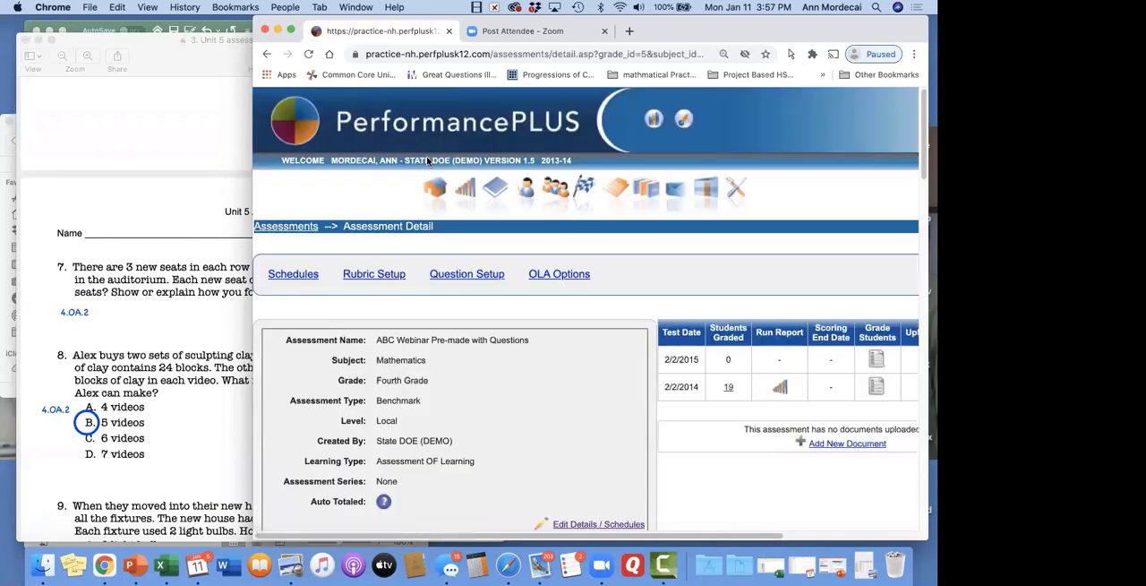
{"action": "scroll", "coordinate": [587, 296], "scroll_direction": "down", "scroll_amount": 3}
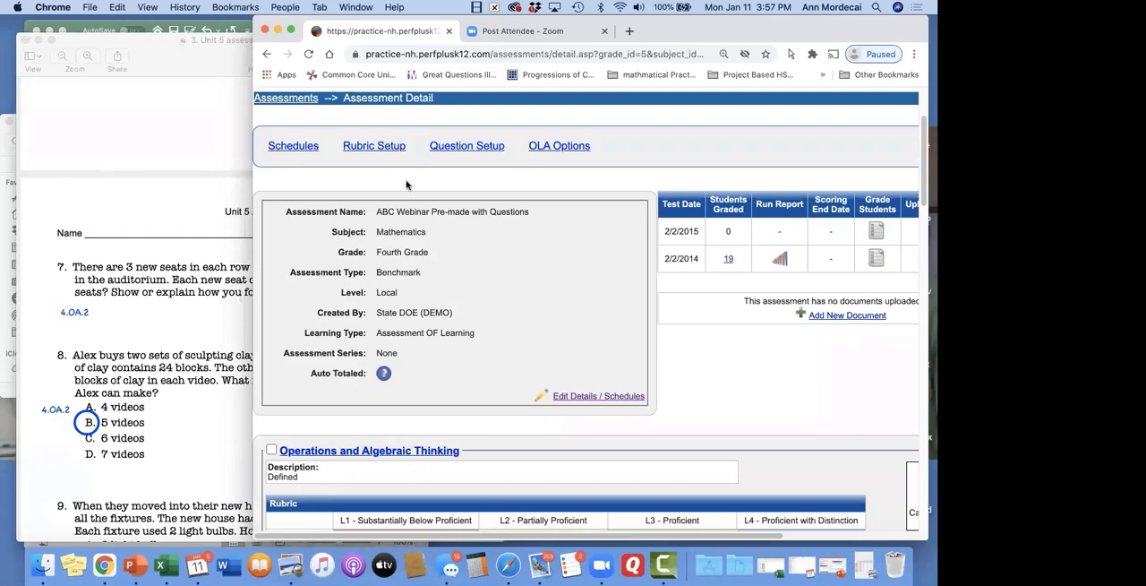
{"action": "left_click", "coordinate": [296, 99]}
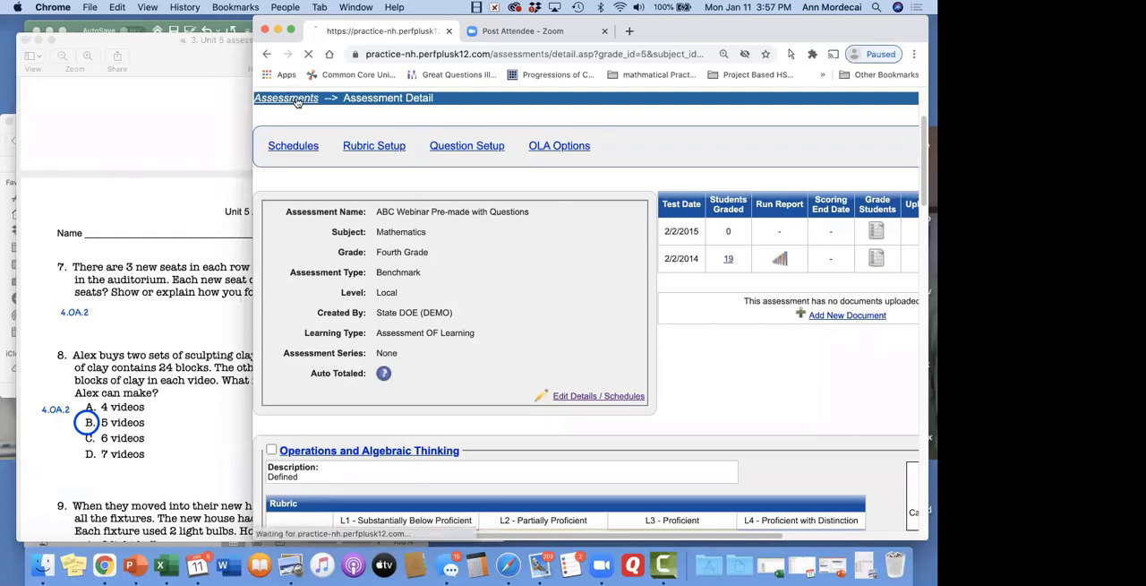
{"action": "scroll", "coordinate": [382, 367], "scroll_direction": "down", "scroll_amount": 3}
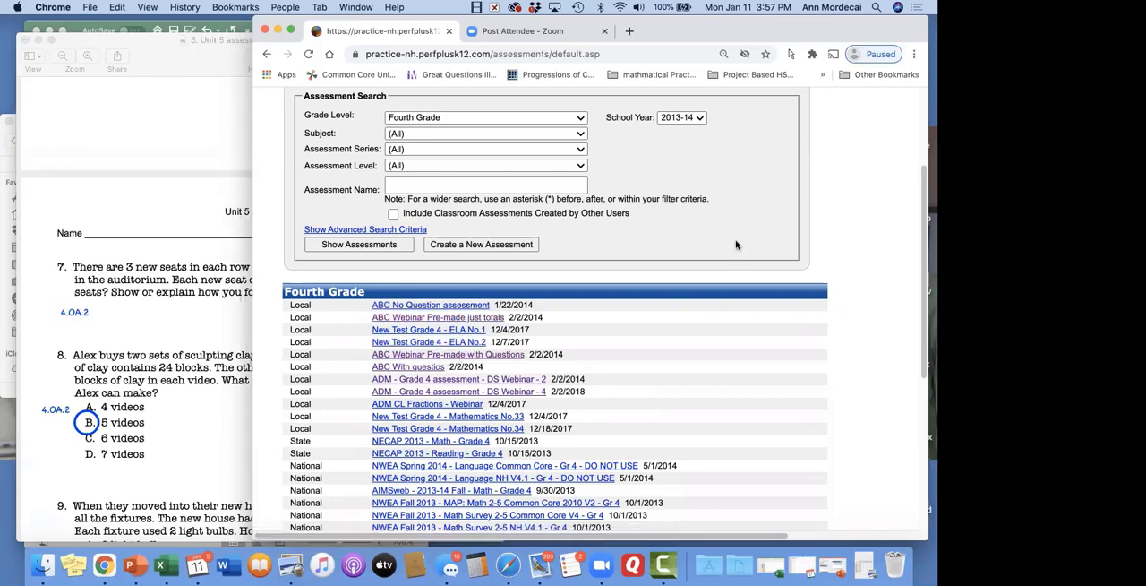
{"action": "left_click", "coordinate": [420, 370]}
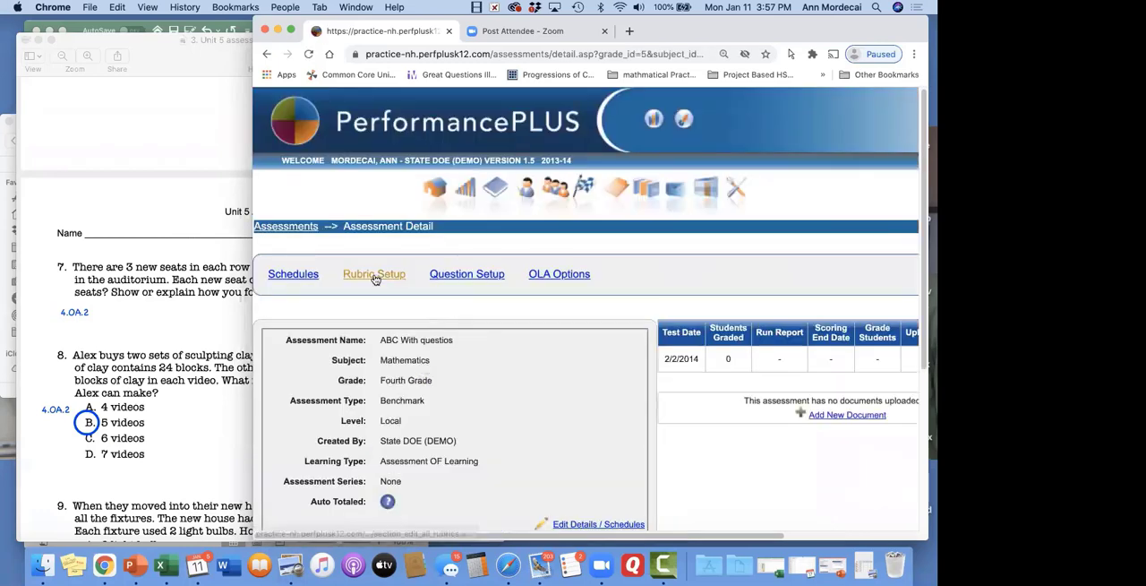
{"action": "left_click", "coordinate": [479, 278]}
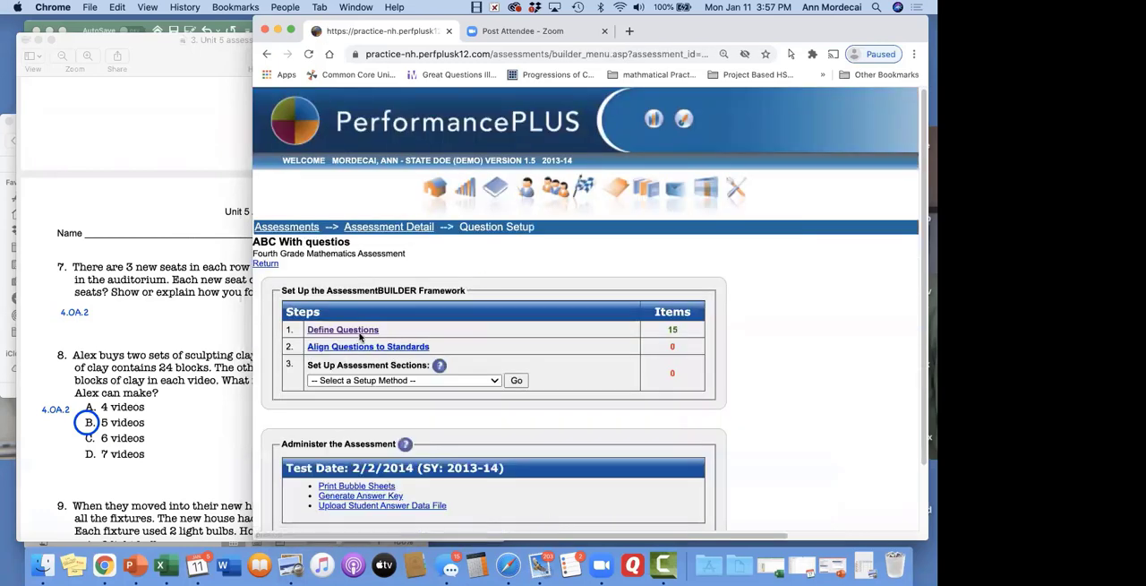
Open Define Questions for ABC With questios and look over the question types, answer options and max points
{"action": "left_click", "coordinate": [361, 331]}
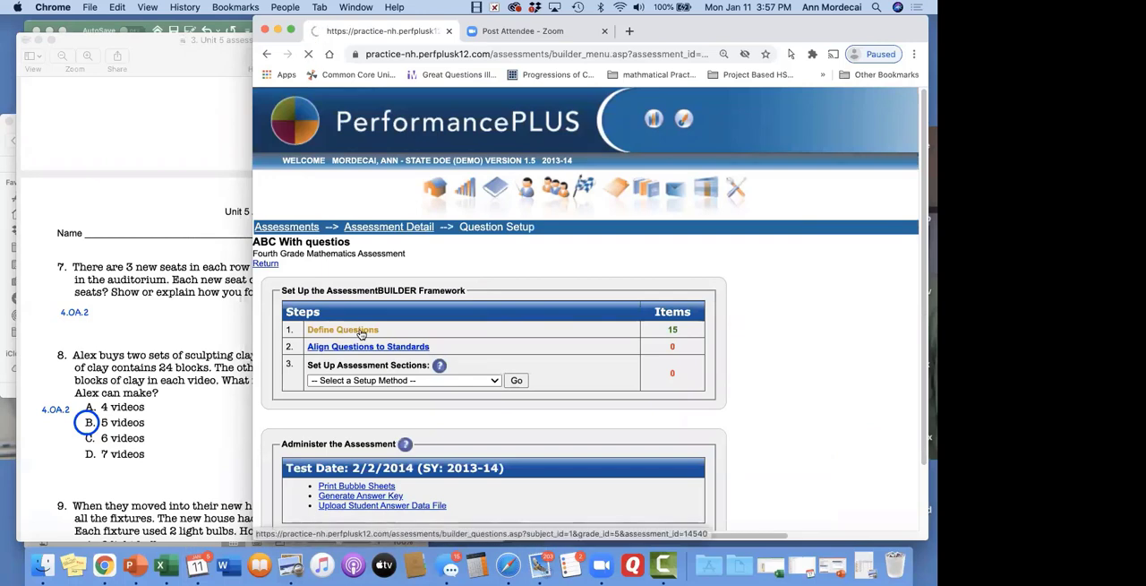
{"action": "scroll", "coordinate": [492, 329], "scroll_direction": "down", "scroll_amount": 5}
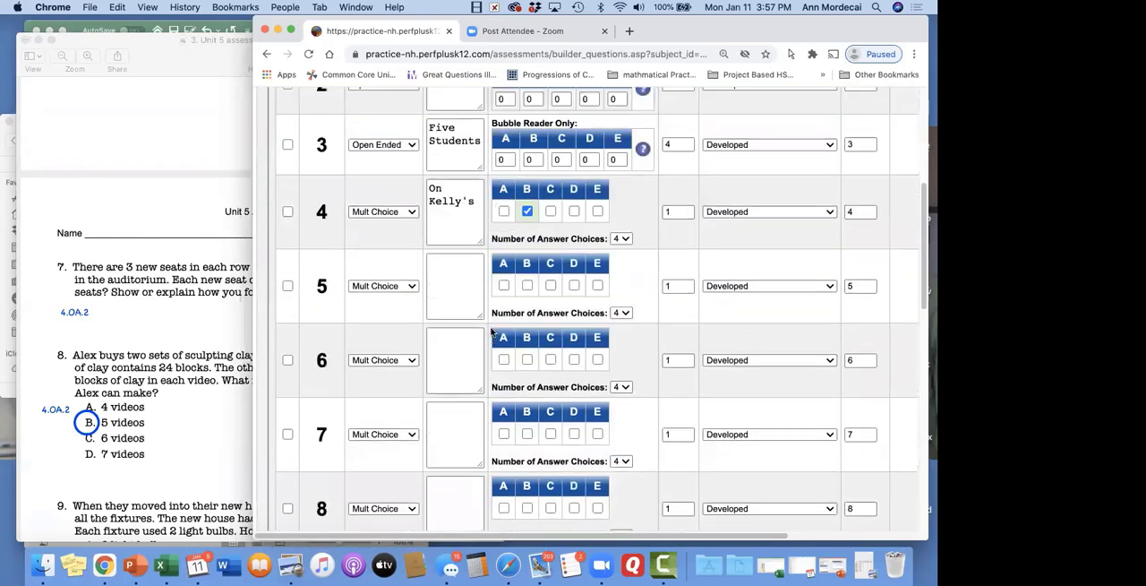
{"action": "scroll", "coordinate": [492, 329], "scroll_direction": "up", "scroll_amount": 3}
{"action": "scroll", "coordinate": [492, 331], "scroll_direction": "up", "scroll_amount": 2}
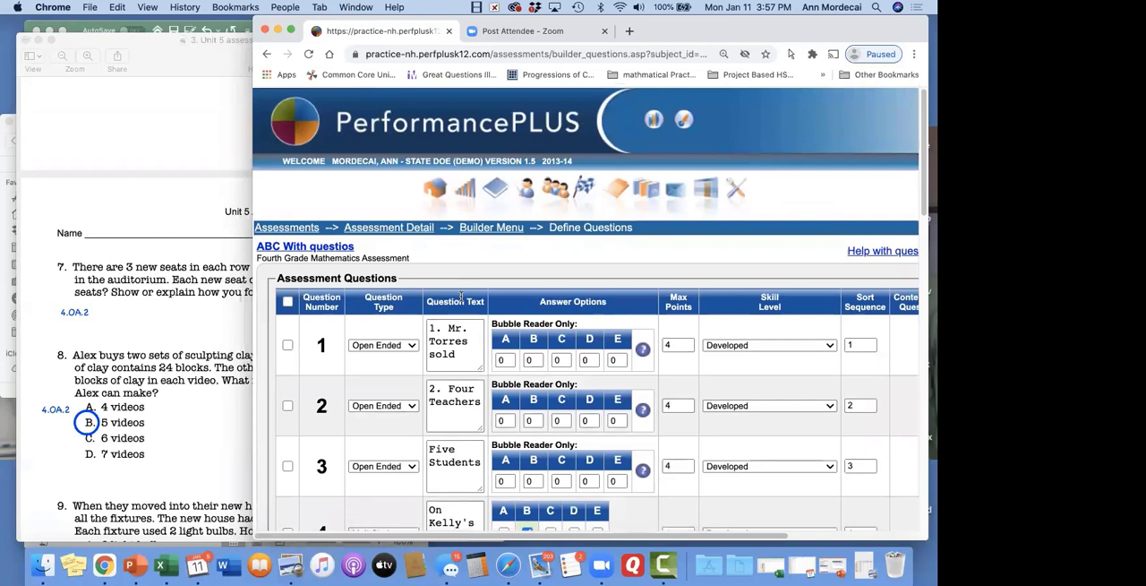
Return to the builder menu, open Align Questions to Standards and examine the questions available for alignment
{"action": "left_click", "coordinate": [496, 228]}
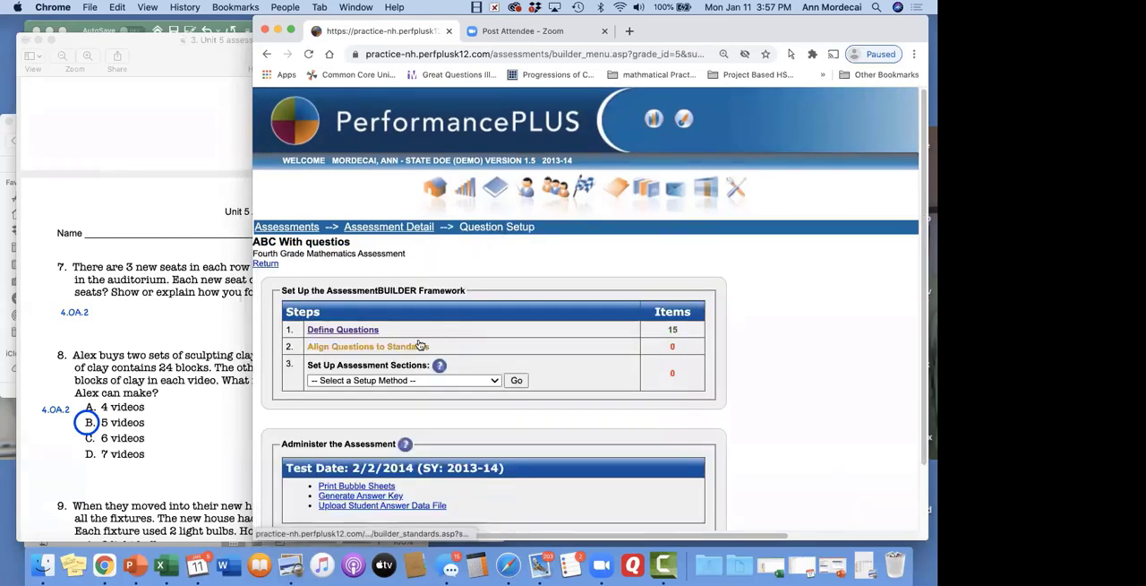
{"action": "left_click", "coordinate": [419, 346]}
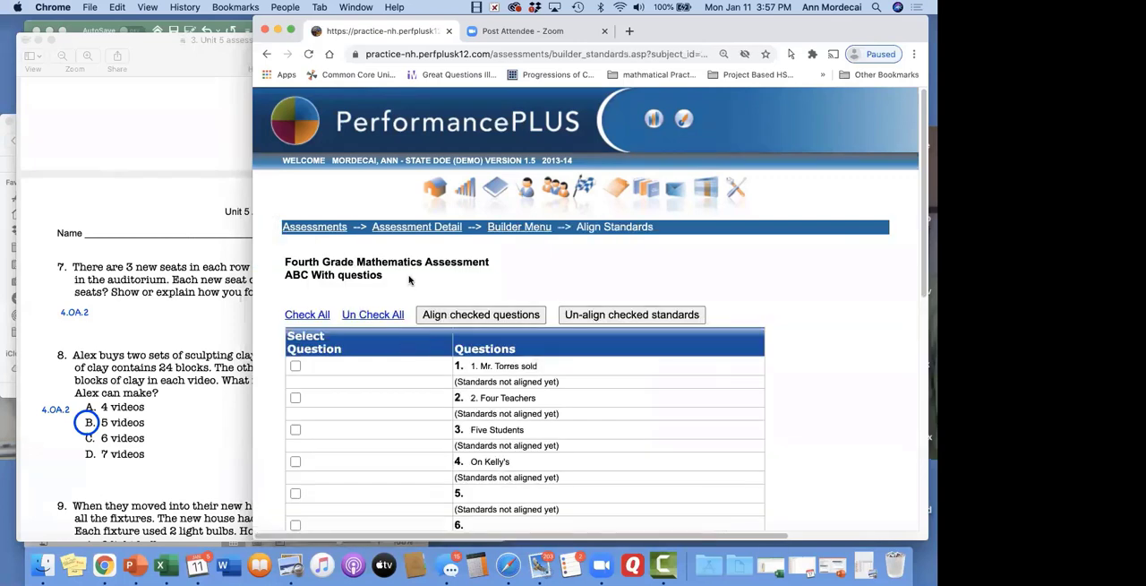
{"action": "left_click", "coordinate": [488, 315]}
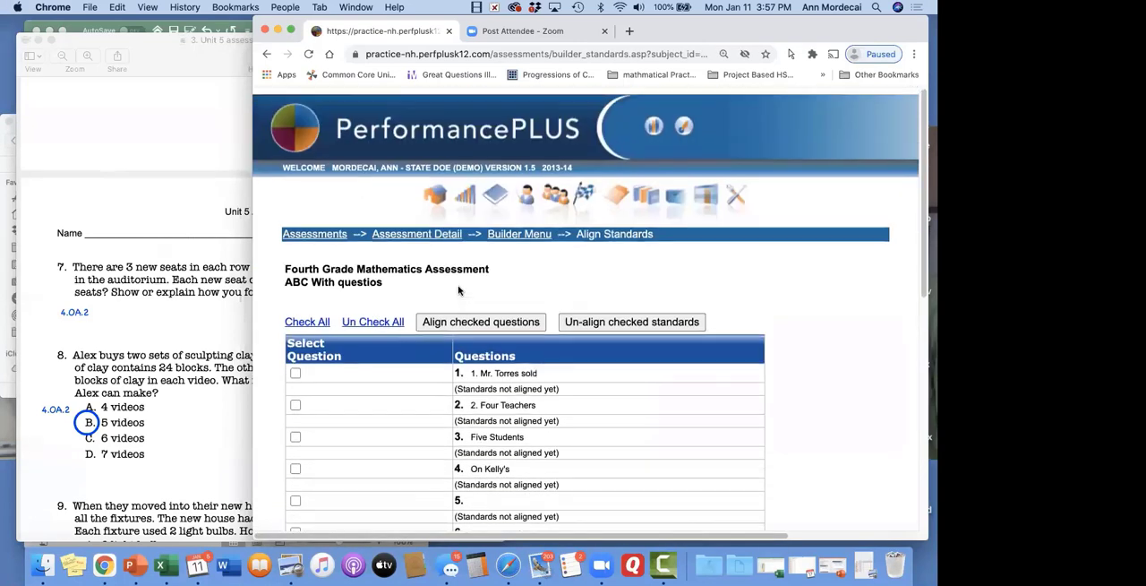
{"action": "scroll", "coordinate": [458, 290], "scroll_direction": "down", "scroll_amount": 6}
{"action": "scroll", "coordinate": [461, 287], "scroll_direction": "up", "scroll_amount": 6}
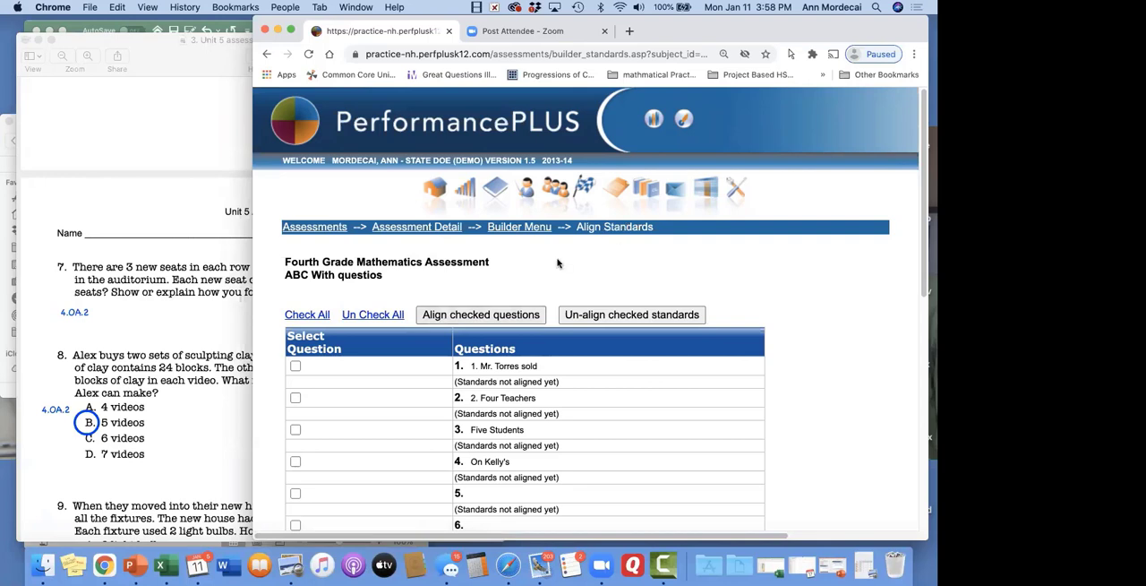
From the builder menu, try to set up the assessment sections with Manually Align Questions to Existing Sections
{"action": "left_click", "coordinate": [521, 227]}
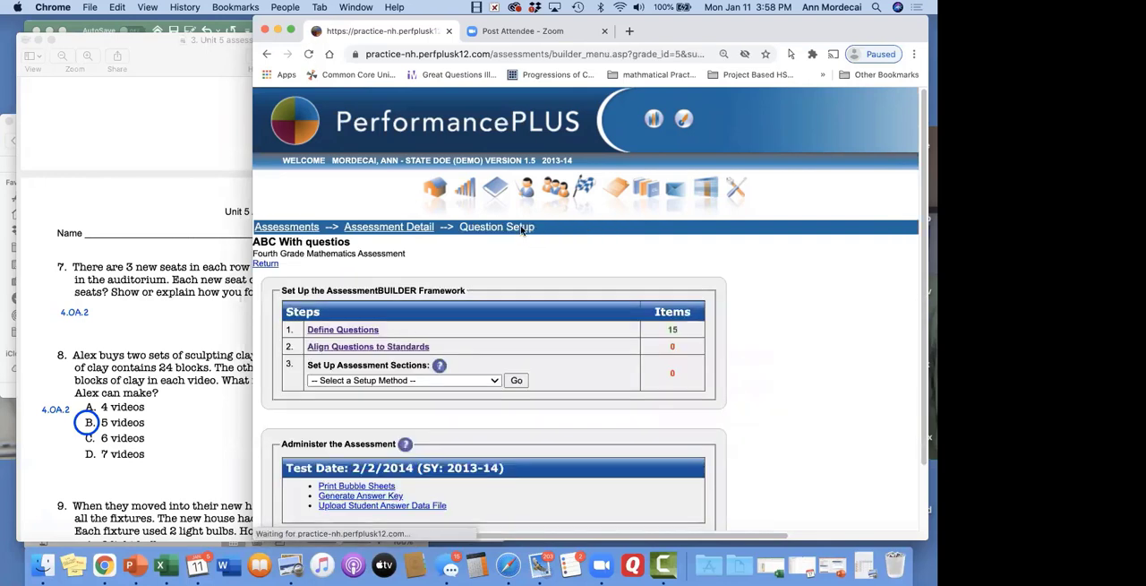
{"action": "left_click", "coordinate": [495, 379]}
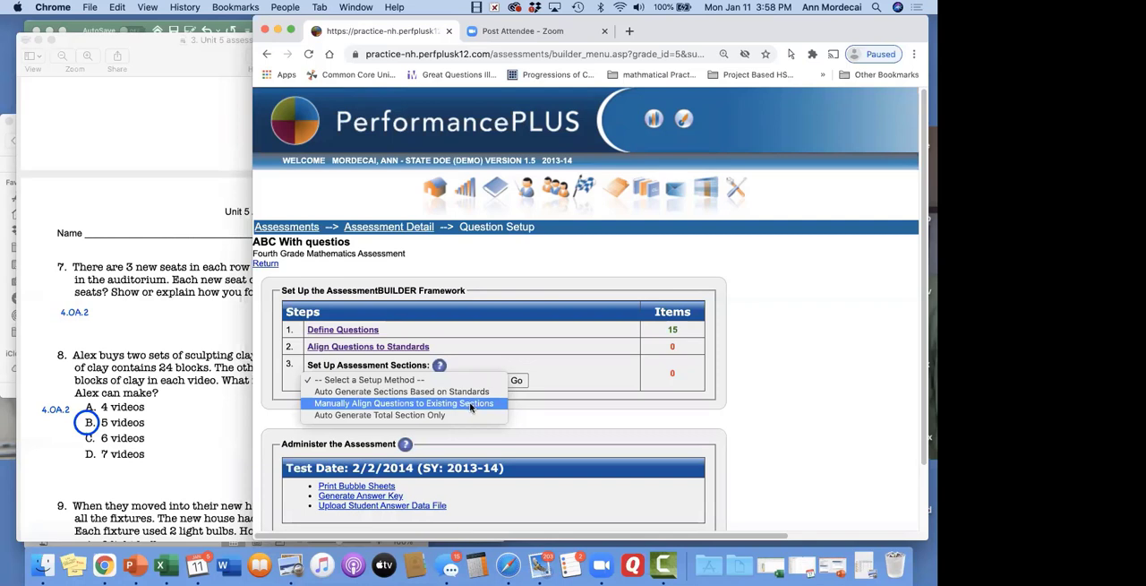
{"action": "left_click", "coordinate": [471, 404]}
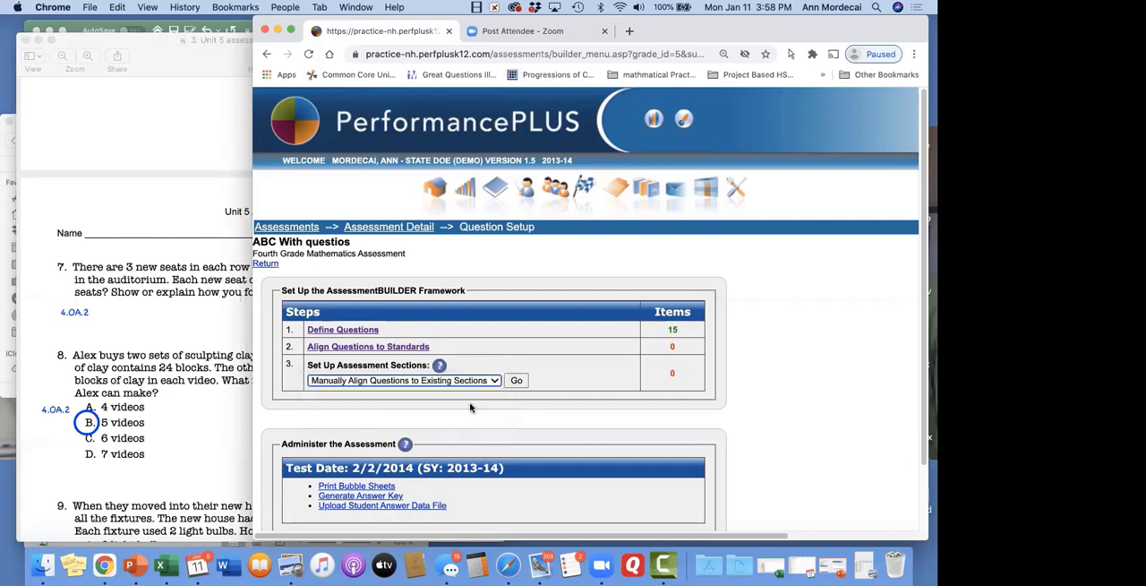
{"action": "left_click", "coordinate": [519, 381]}
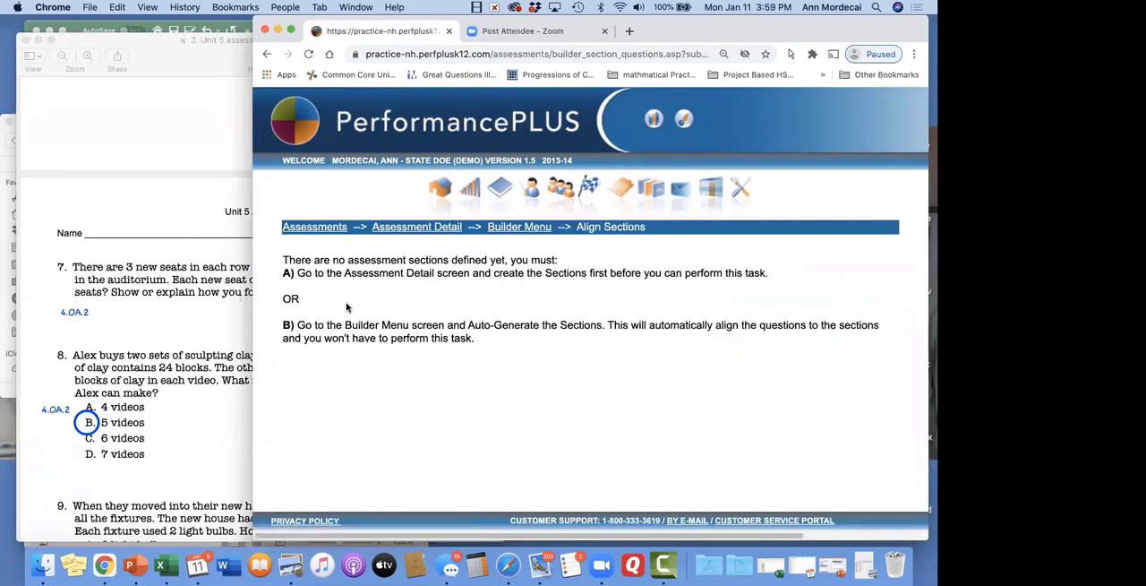
Go back to the assessment list and open the details of ABC Webinar Pre-made with Questions
{"action": "left_click", "coordinate": [416, 228]}
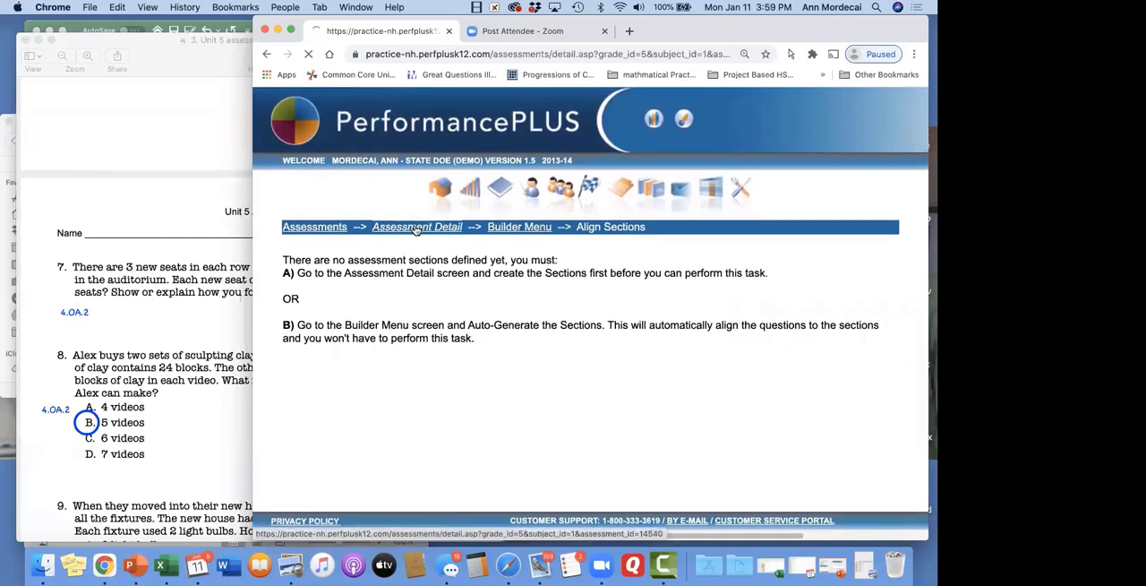
{"action": "left_click", "coordinate": [298, 229]}
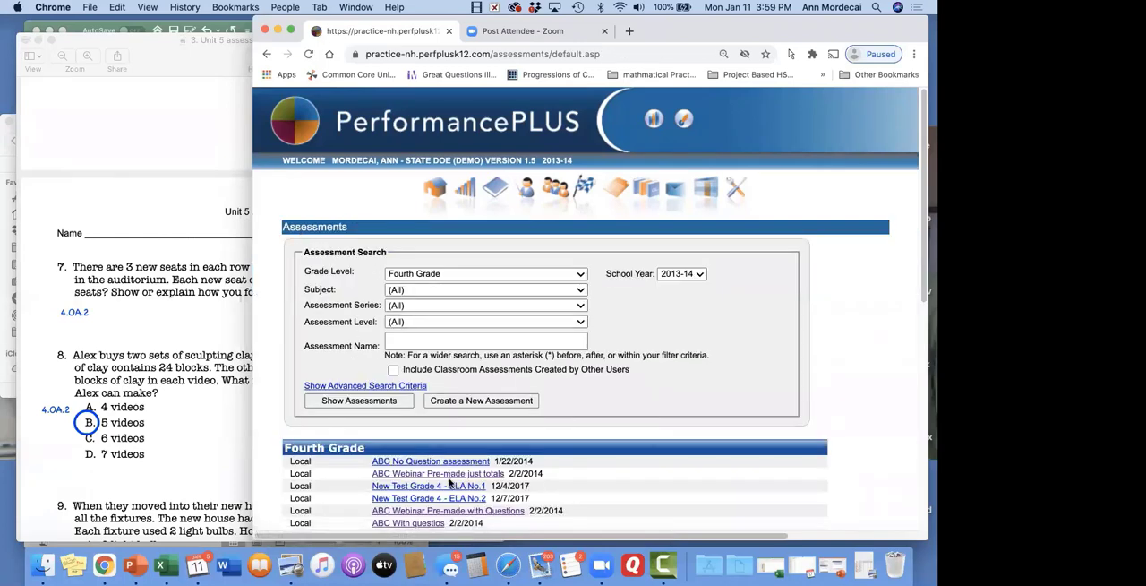
{"action": "scroll", "coordinate": [627, 479], "scroll_direction": "down", "scroll_amount": 2}
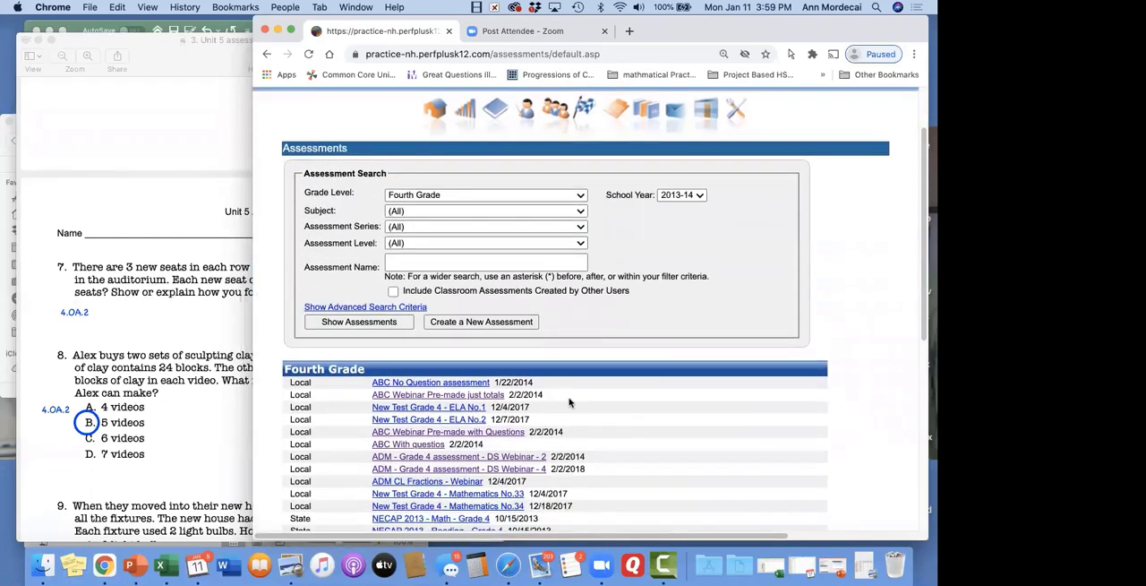
{"action": "left_click", "coordinate": [448, 436]}
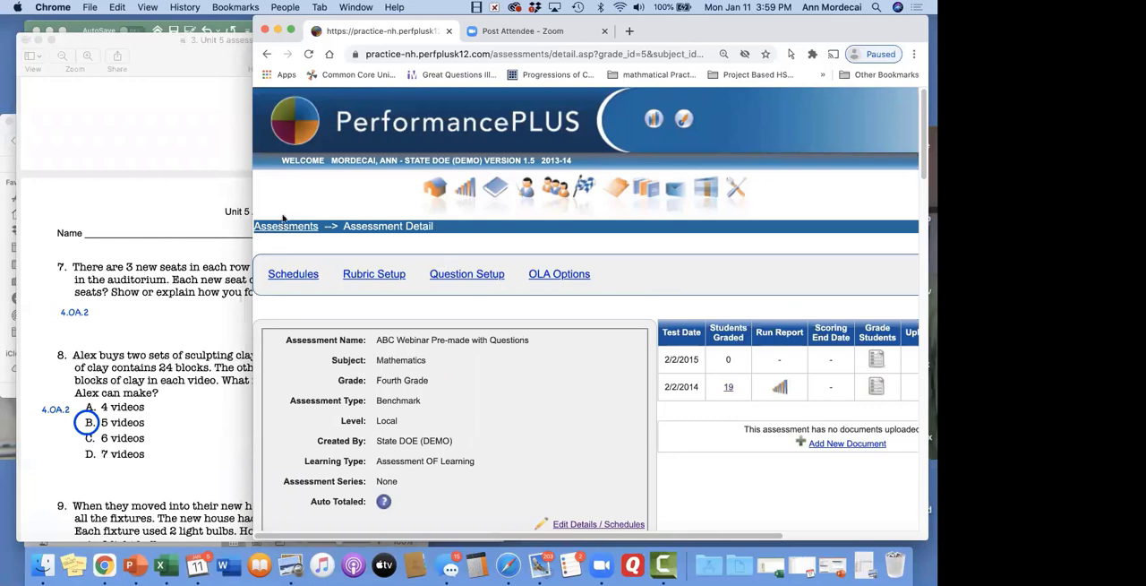
Widen the browser window so the assessment's full detail page fits across it
{"action": "left_click_drag", "start_coordinate": [254, 201], "coordinate": [153, 194]}
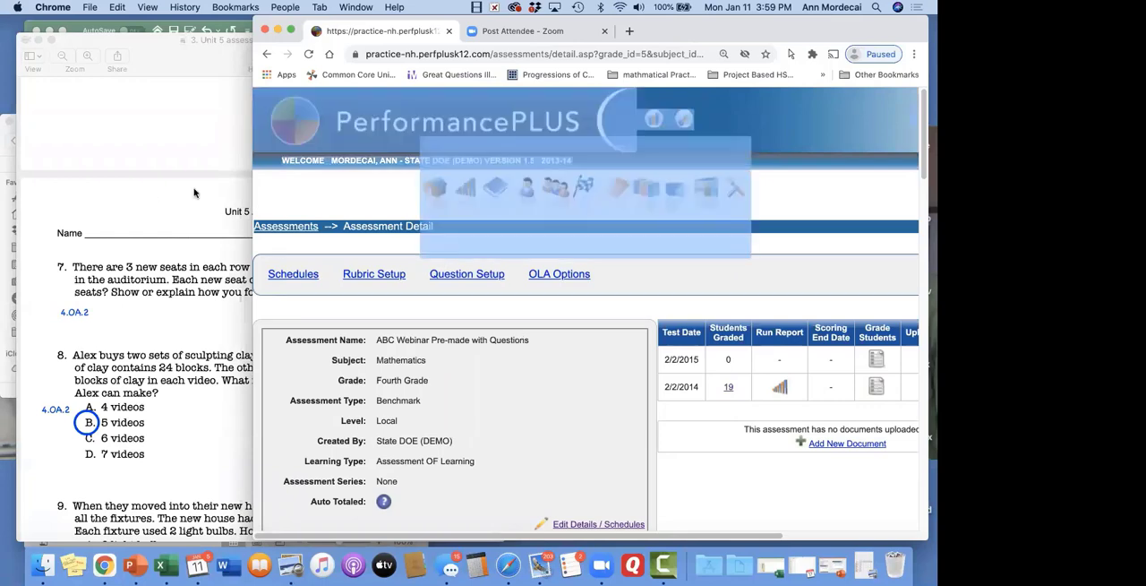
{"action": "left_click", "coordinate": [231, 190]}
{"action": "left_click", "coordinate": [593, 193]}
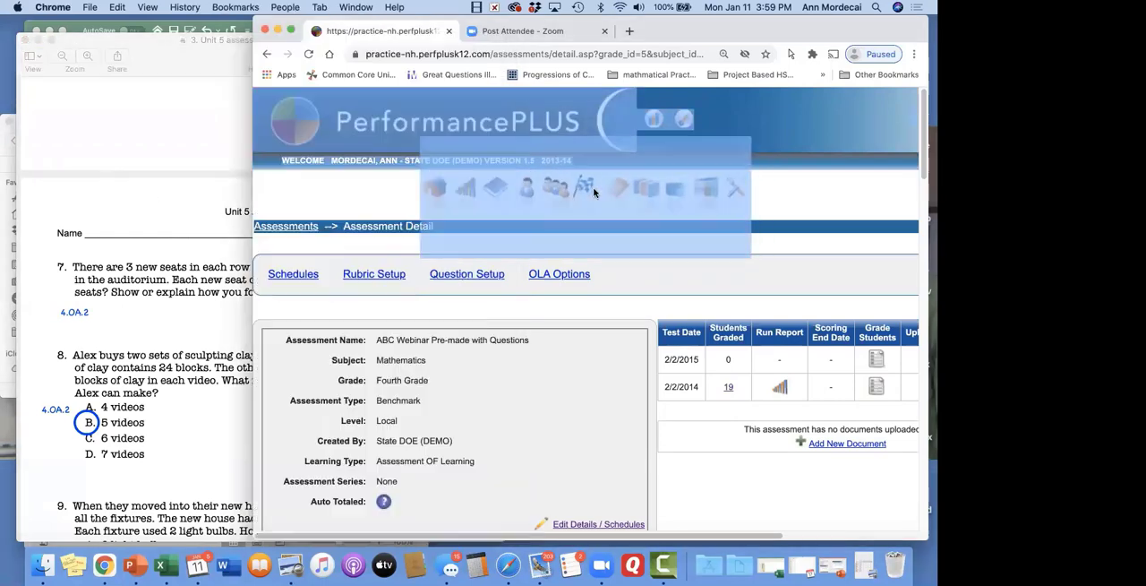
{"action": "left_click", "coordinate": [322, 197]}
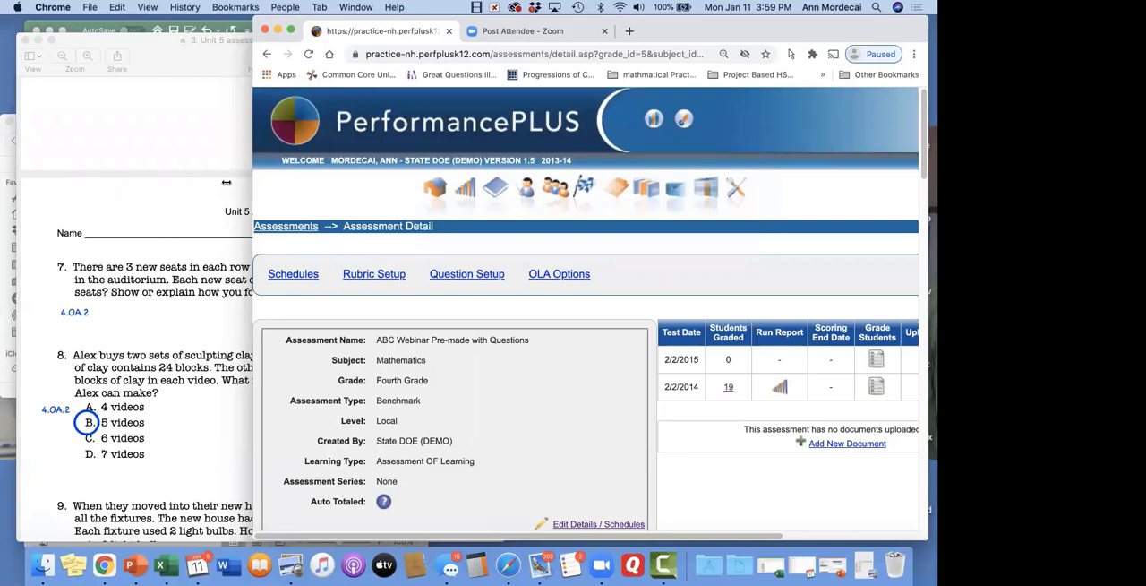
{"action": "left_click_drag", "start_coordinate": [227, 182], "coordinate": [27, 184]}
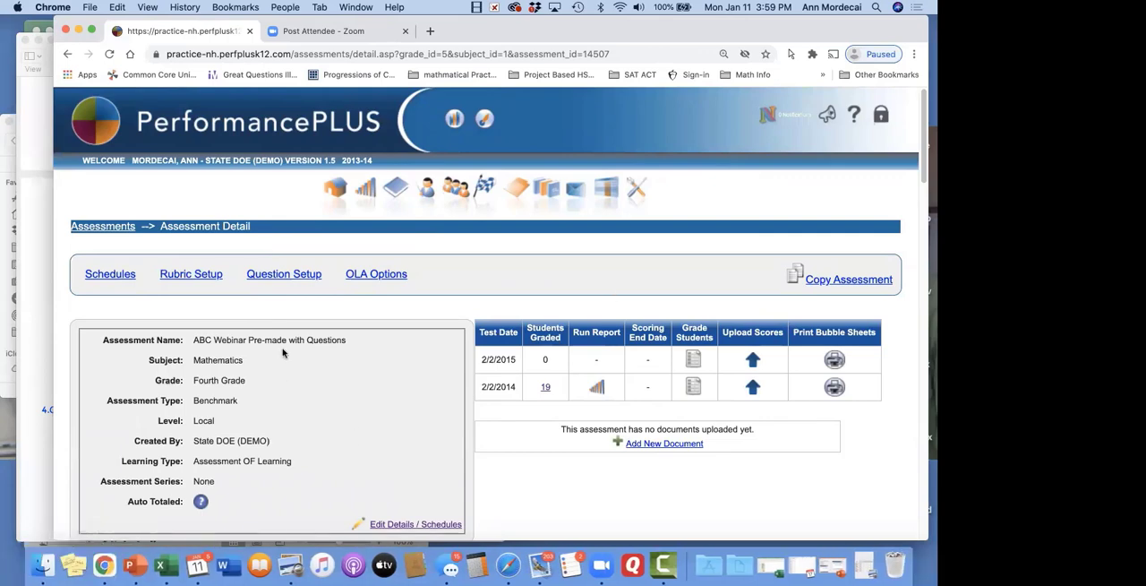
Open the pre-made assessment's question setup and review its framework steps and the administration options for both test dates
{"action": "left_click", "coordinate": [275, 274]}
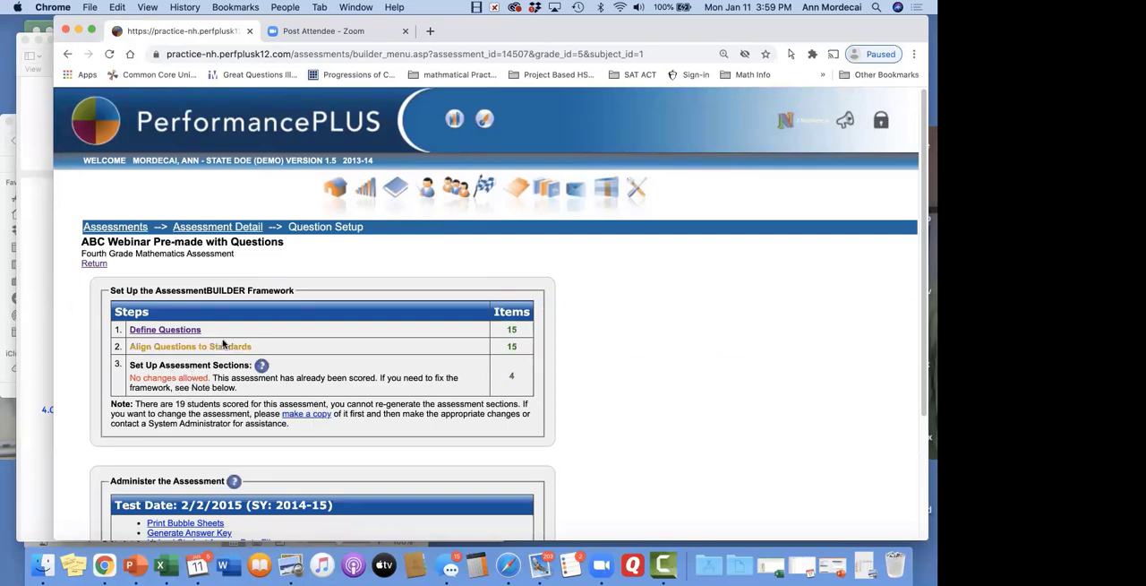
{"action": "scroll", "coordinate": [227, 349], "scroll_direction": "down", "scroll_amount": 5}
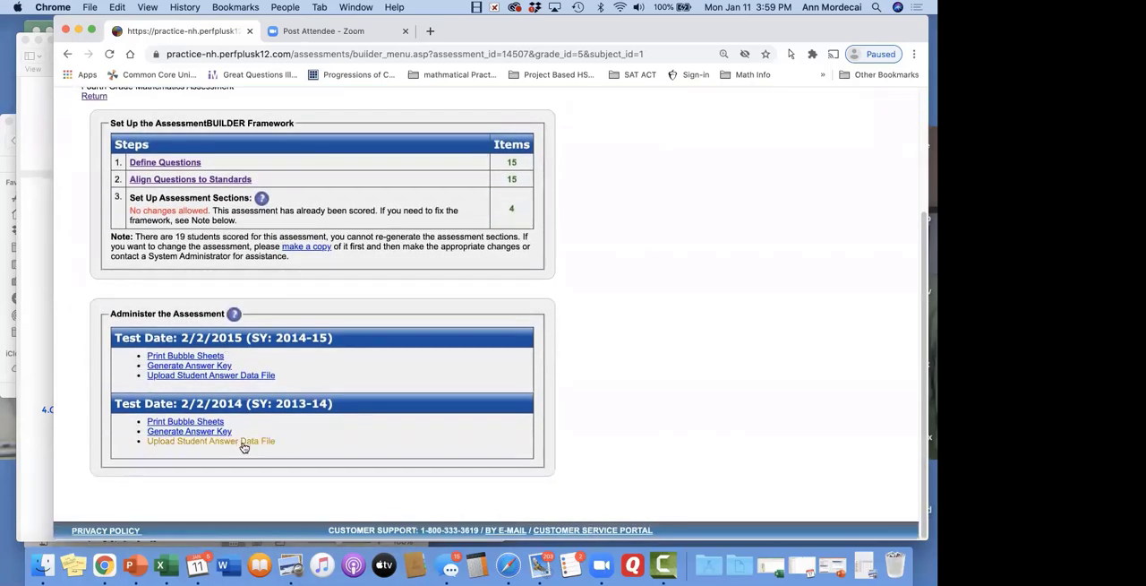
{"action": "scroll", "coordinate": [210, 384], "scroll_direction": "up", "scroll_amount": 1}
{"action": "scroll", "coordinate": [210, 384], "scroll_direction": "up", "scroll_amount": 3}
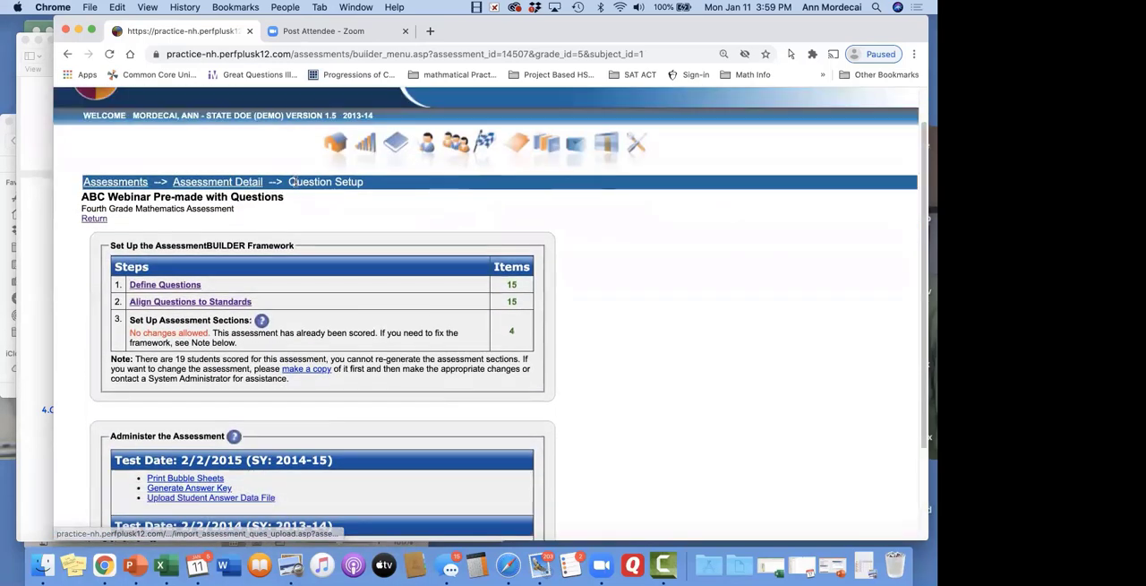
Return to the assessment's details and look through the list of students graded for the 2/2/2014 test date
{"action": "left_click", "coordinate": [250, 183]}
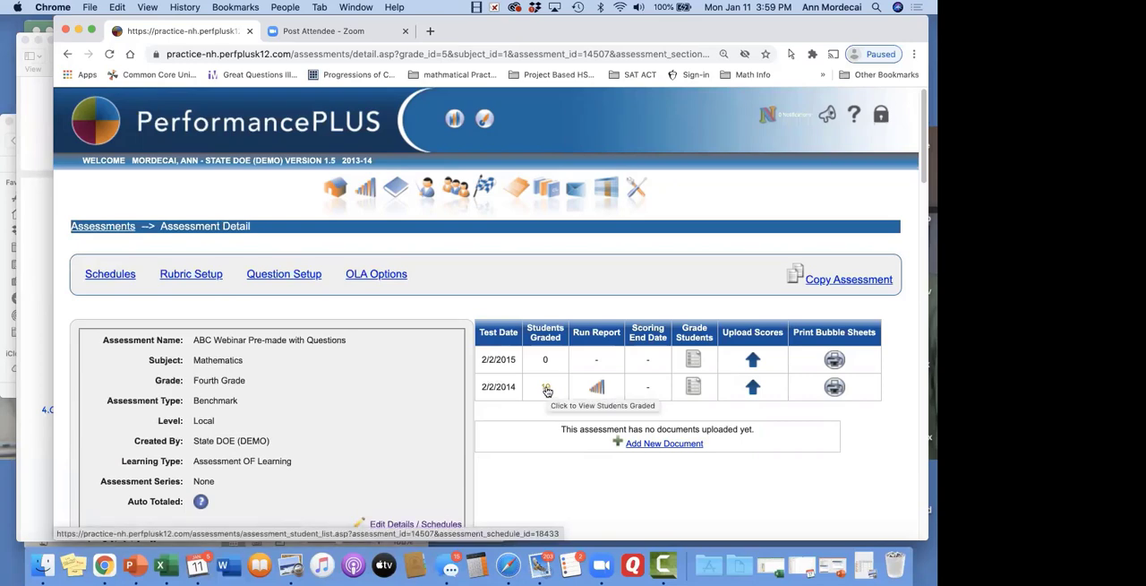
{"action": "left_click", "coordinate": [547, 389]}
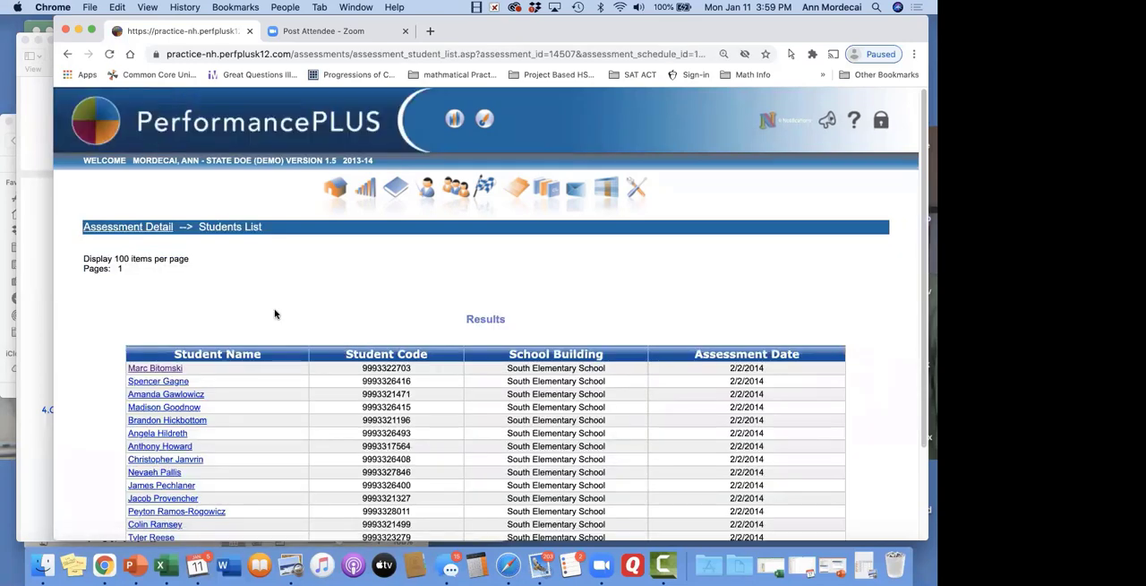
{"action": "scroll", "coordinate": [168, 475], "scroll_direction": "down", "scroll_amount": 3}
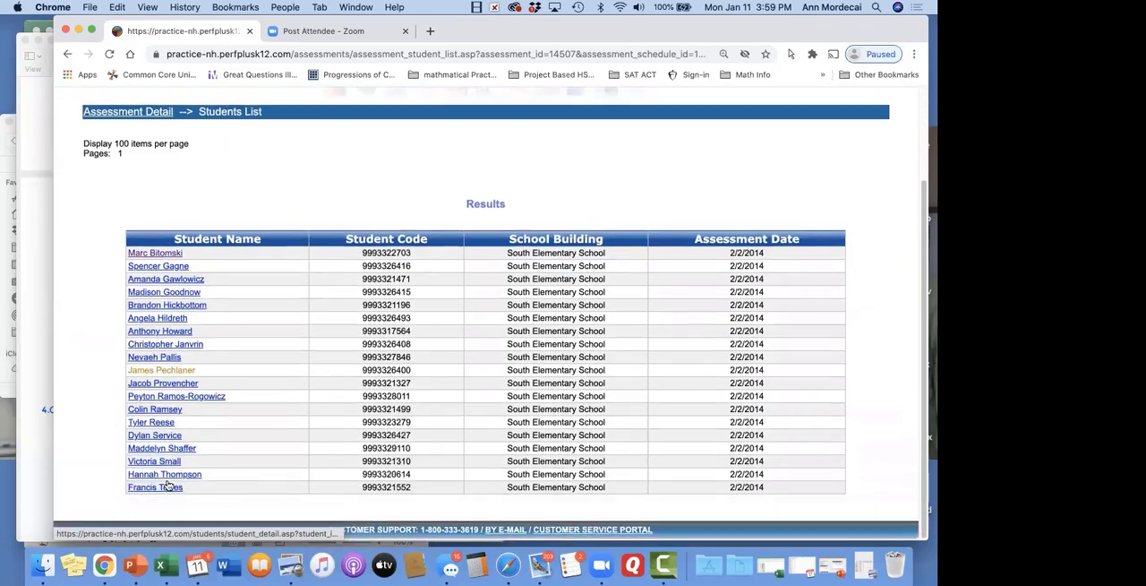
{"action": "scroll", "coordinate": [169, 484], "scroll_direction": "up", "scroll_amount": 2}
{"action": "scroll", "coordinate": [168, 483], "scroll_direction": "up", "scroll_amount": 1}
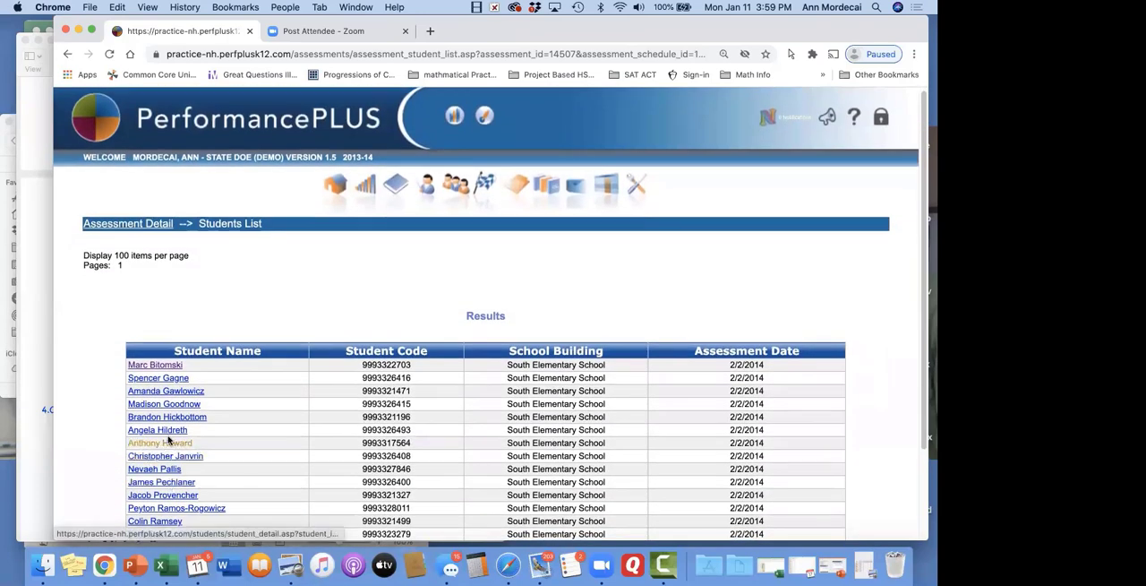
Open the first listed student's record and locate ABC Webinar Pre-made with Questions in the assessment history
{"action": "left_click", "coordinate": [173, 366]}
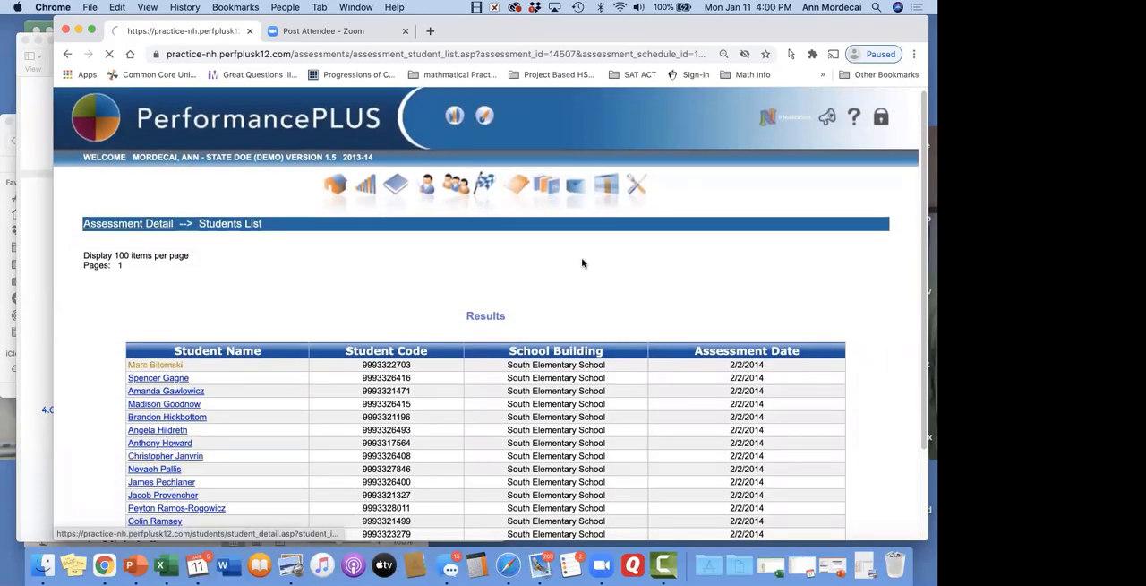
{"action": "scroll", "coordinate": [582, 262], "scroll_direction": "down", "scroll_amount": 5}
{"action": "scroll", "coordinate": [582, 263], "scroll_direction": "down", "scroll_amount": 4}
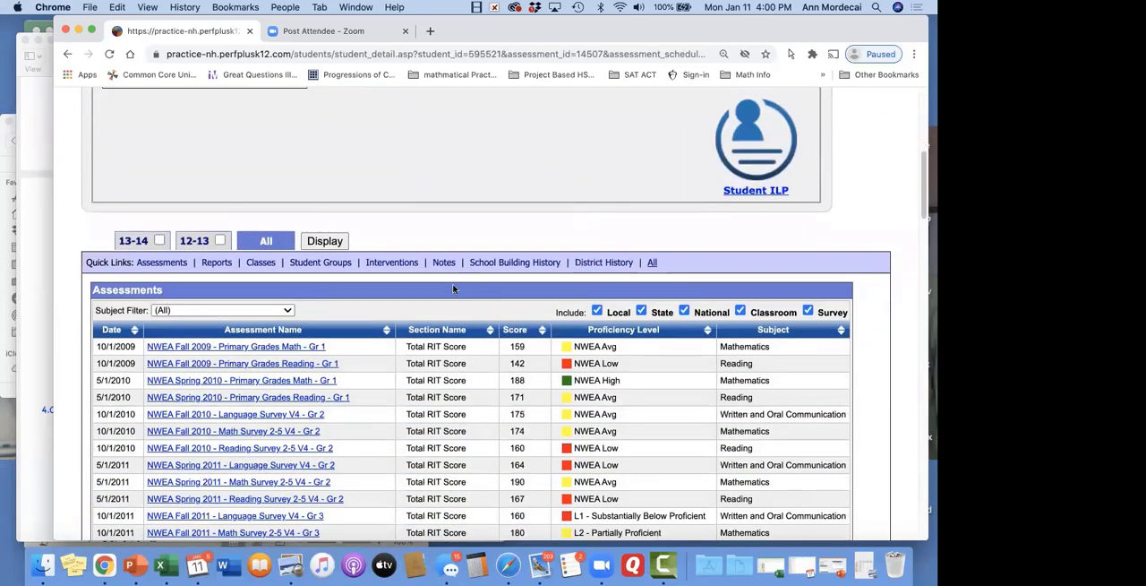
{"action": "scroll", "coordinate": [453, 289], "scroll_direction": "down", "scroll_amount": 5}
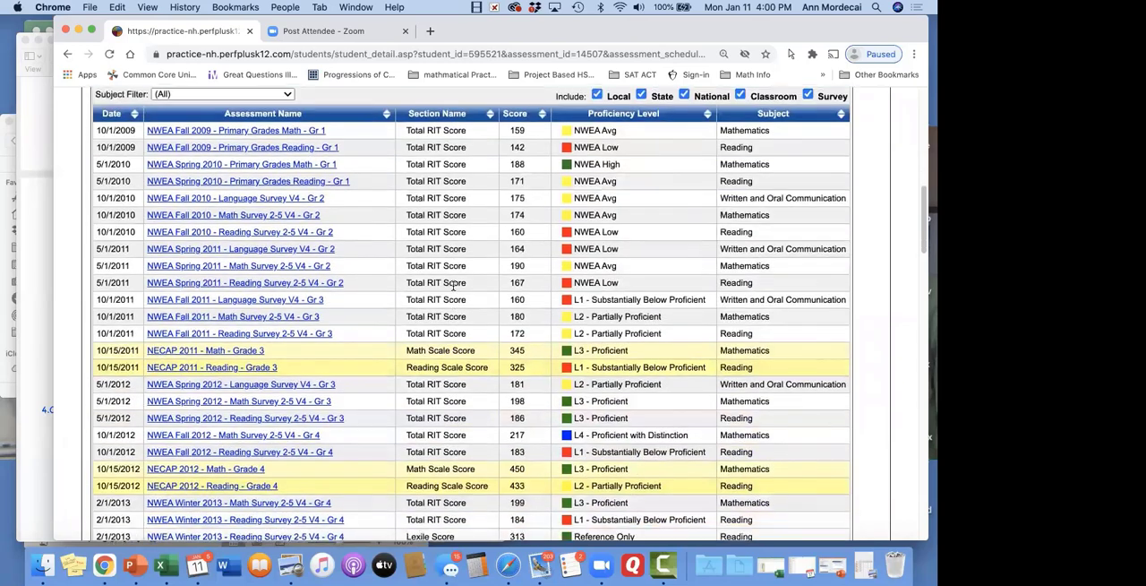
{"action": "scroll", "coordinate": [453, 285], "scroll_direction": "down", "scroll_amount": 1}
{"action": "scroll", "coordinate": [453, 288], "scroll_direction": "down", "scroll_amount": 4}
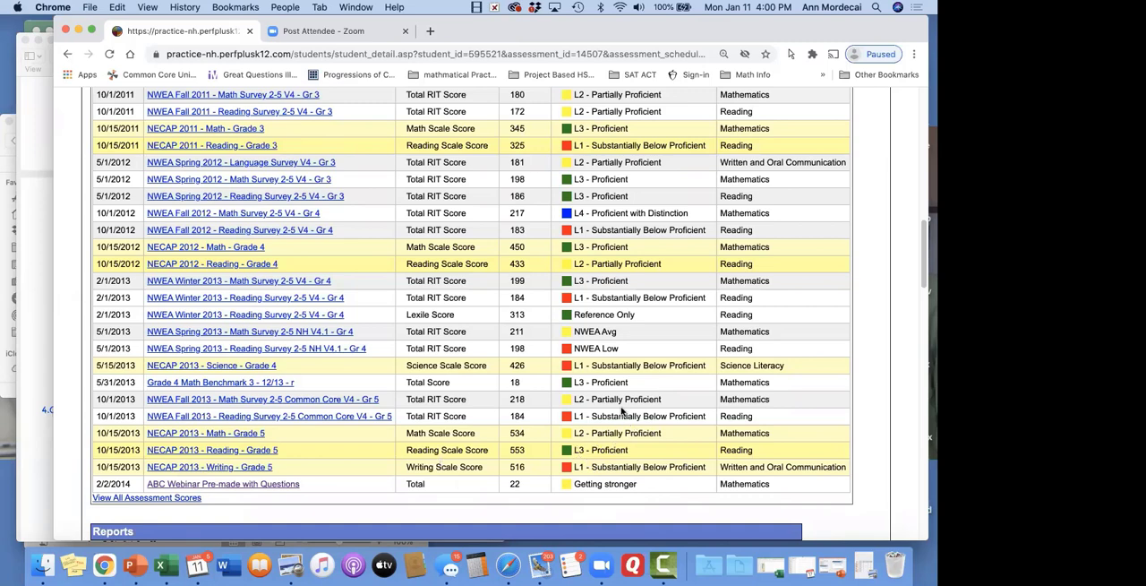
Open the student's grading page for ABC Webinar Pre-made with Questions, review the answers and points per question, and update the scores
{"action": "left_click", "coordinate": [230, 483]}
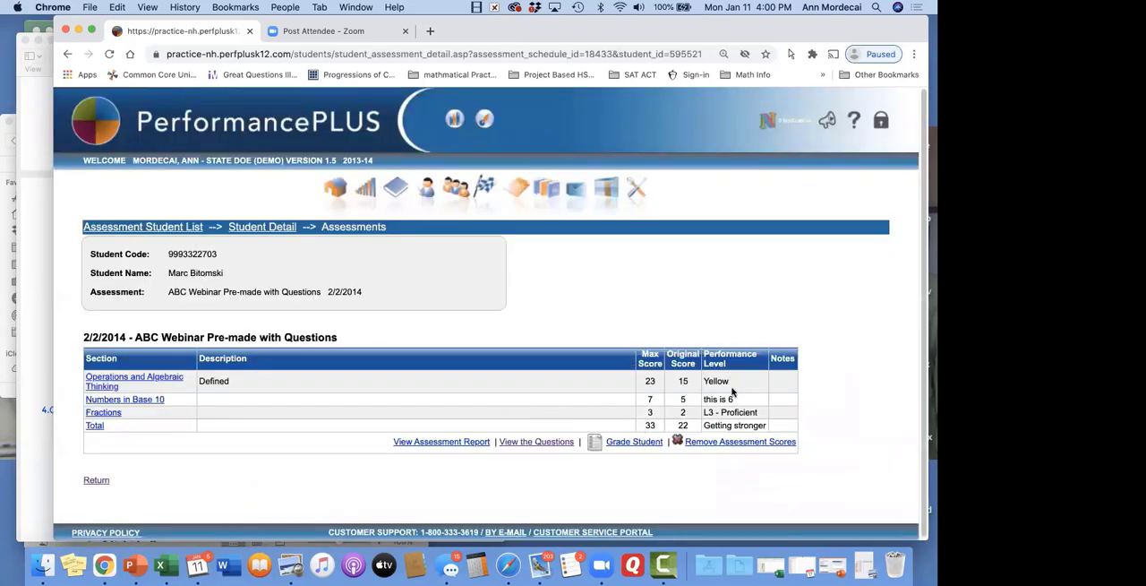
{"action": "left_click", "coordinate": [643, 443]}
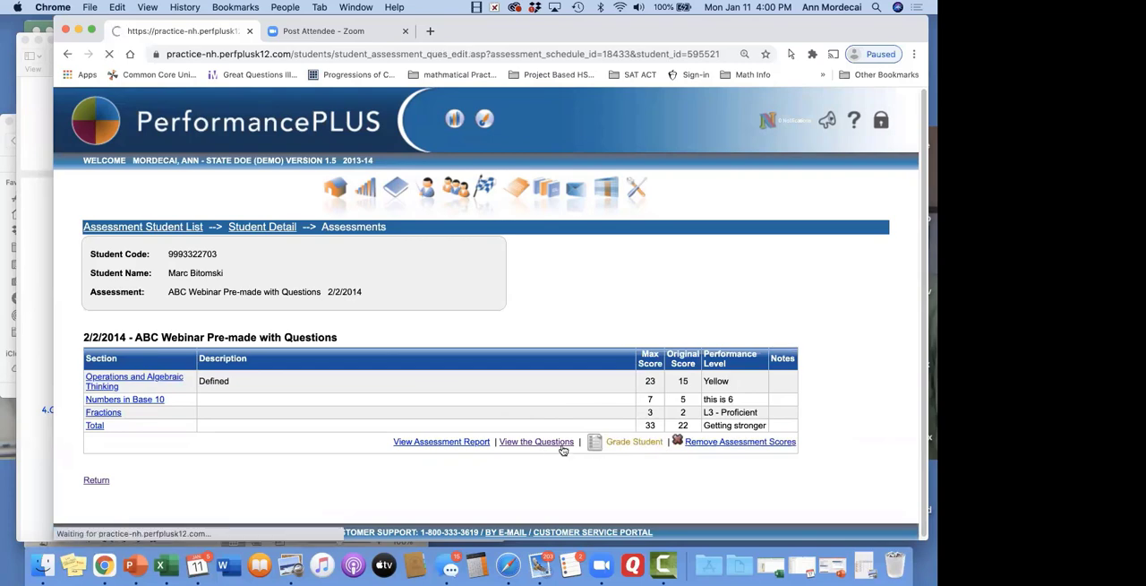
{"action": "scroll", "coordinate": [623, 303], "scroll_direction": "down", "scroll_amount": 5}
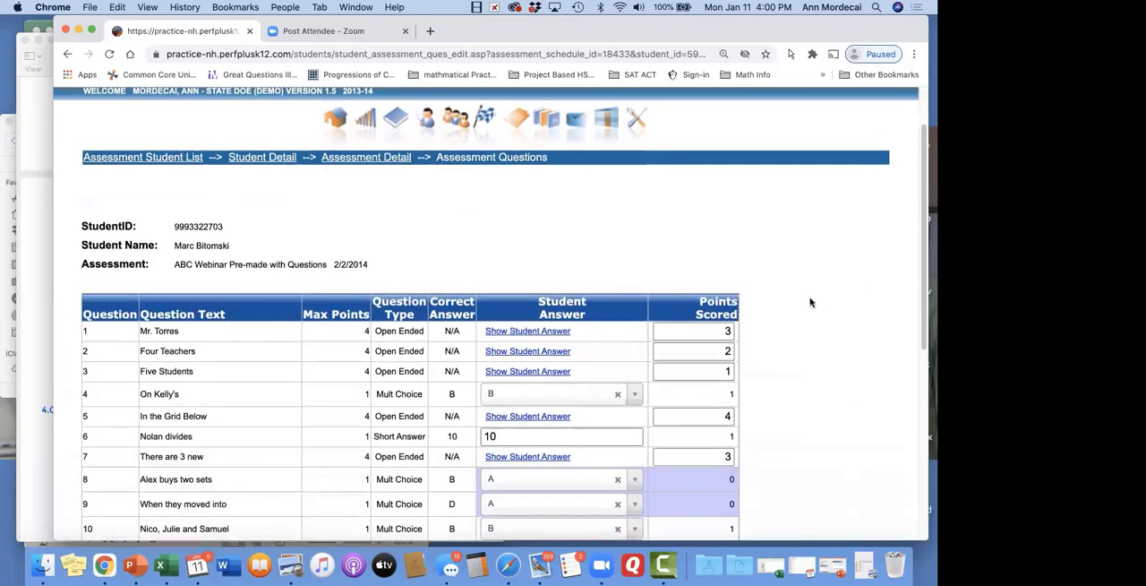
{"action": "scroll", "coordinate": [810, 302], "scroll_direction": "up", "scroll_amount": 1}
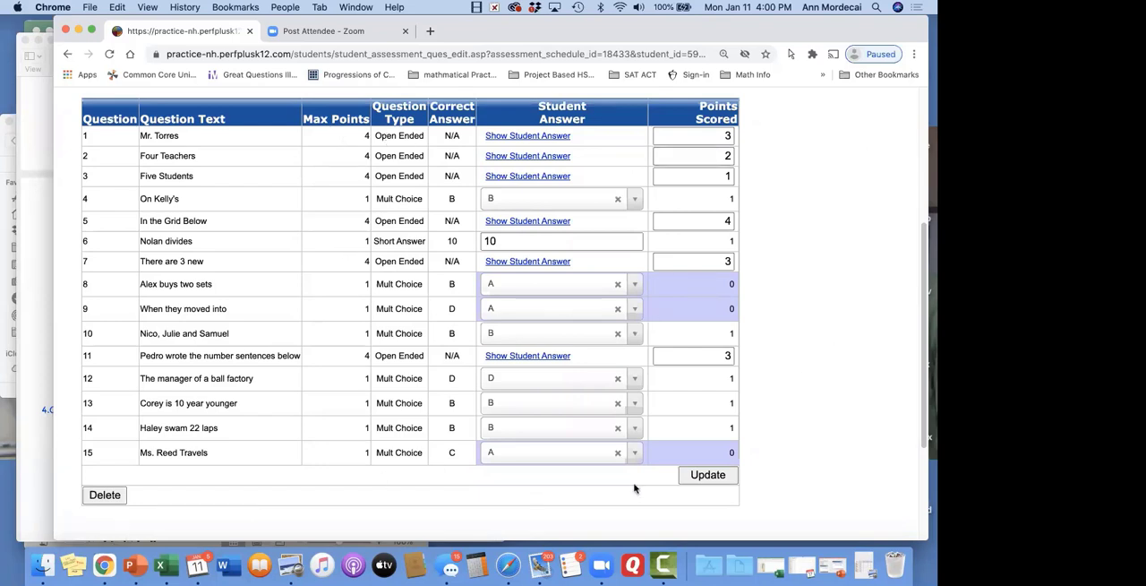
{"action": "left_click", "coordinate": [708, 477]}
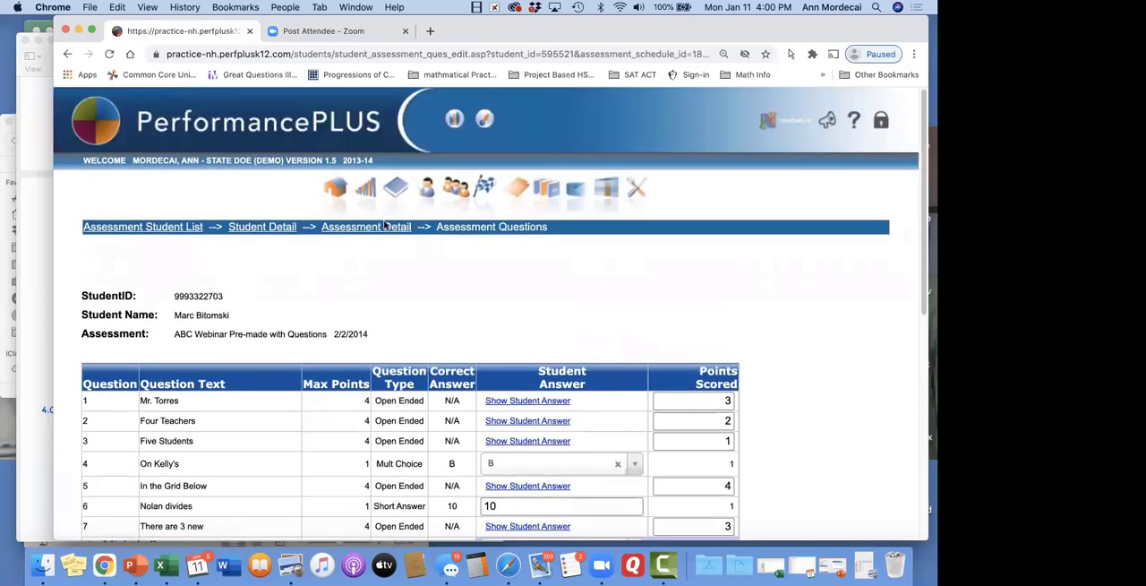
Return from the student's grading page through the graded students list to the assessment's detail page
{"action": "left_click", "coordinate": [385, 227]}
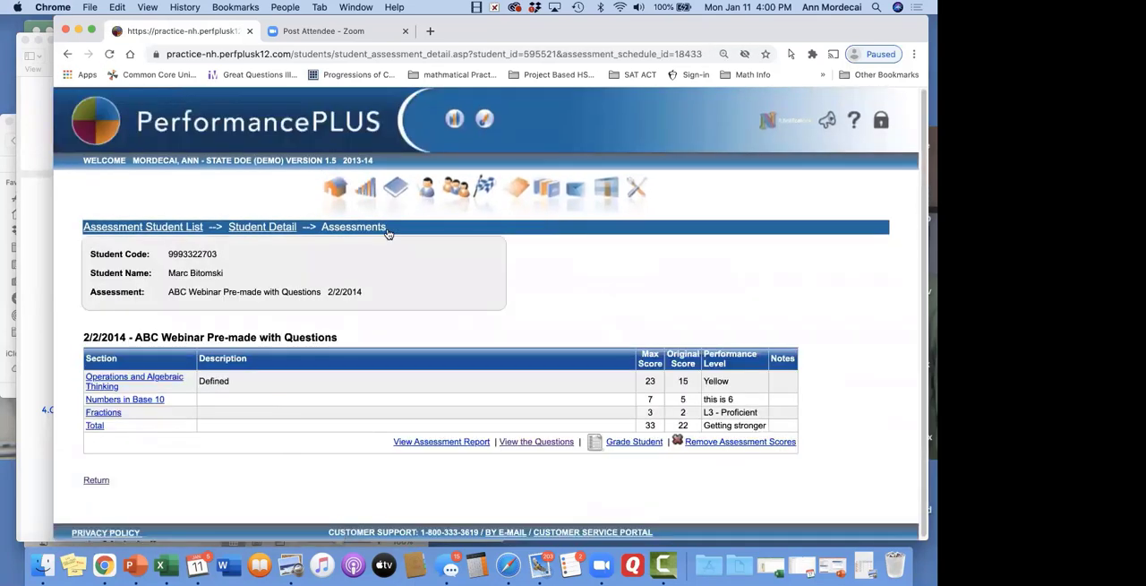
{"action": "left_click", "coordinate": [264, 229]}
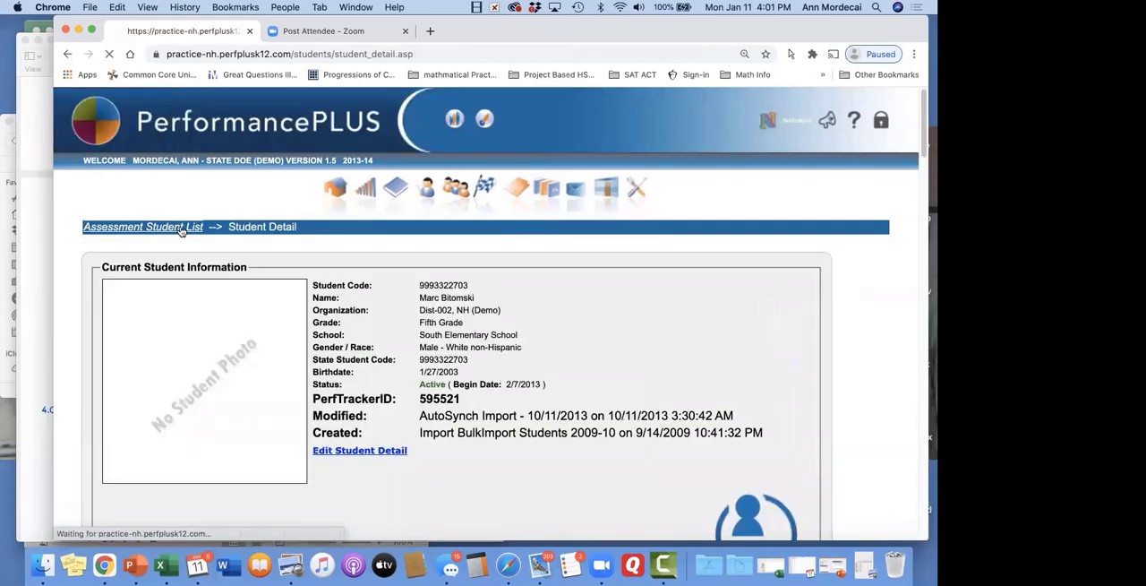
{"action": "left_click", "coordinate": [179, 229]}
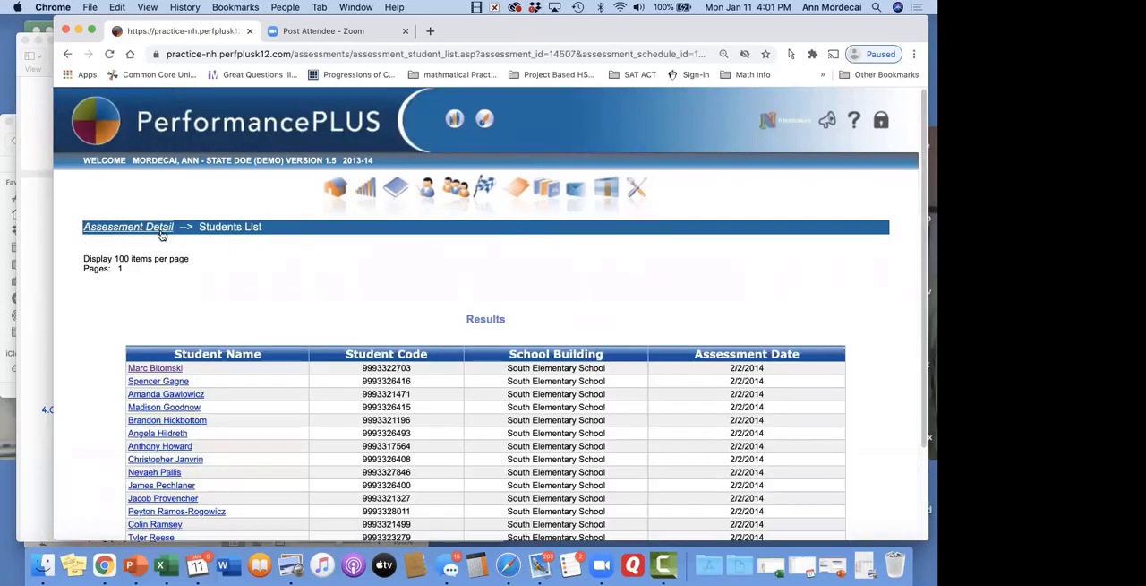
{"action": "left_click", "coordinate": [161, 229]}
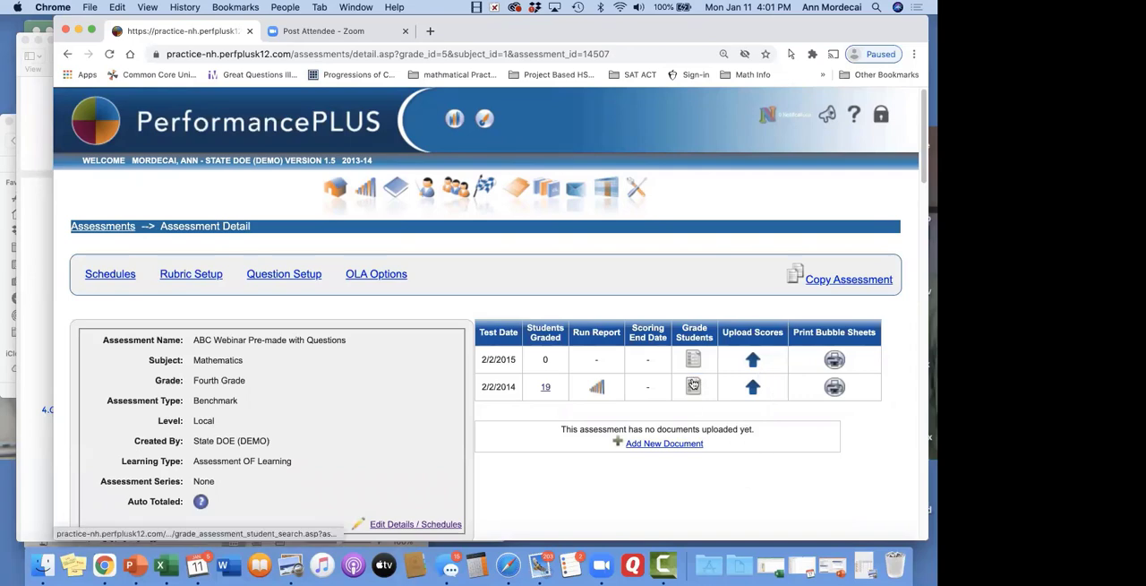
Start grading students for the 2/2/2014 test date and list the Fourth Grade students at Dist-001, NH (Demo) - Maple Elementary
{"action": "left_click", "coordinate": [693, 384]}
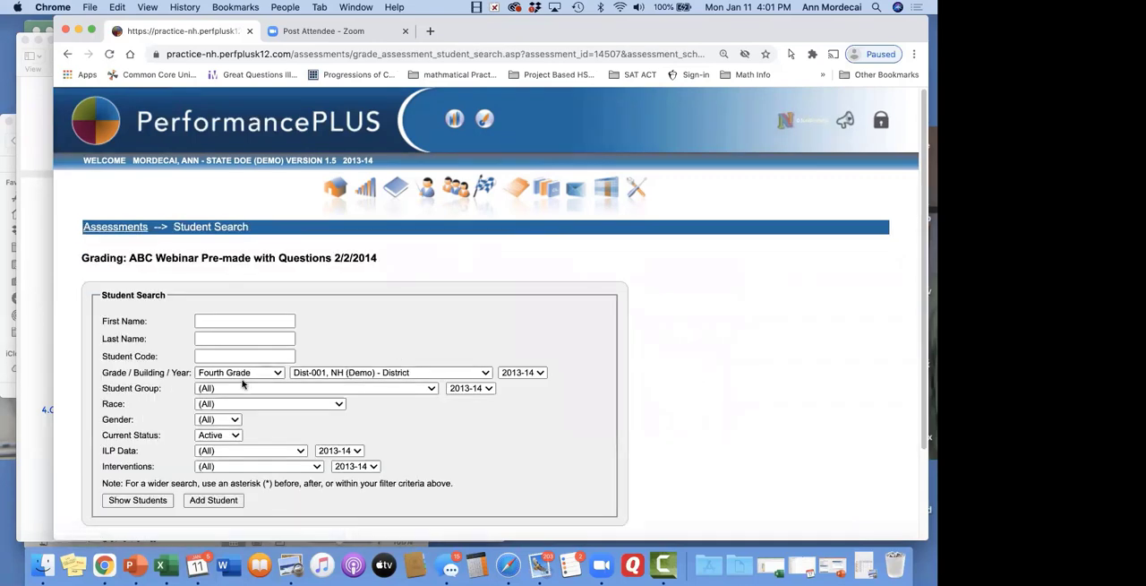
{"action": "left_click", "coordinate": [348, 373]}
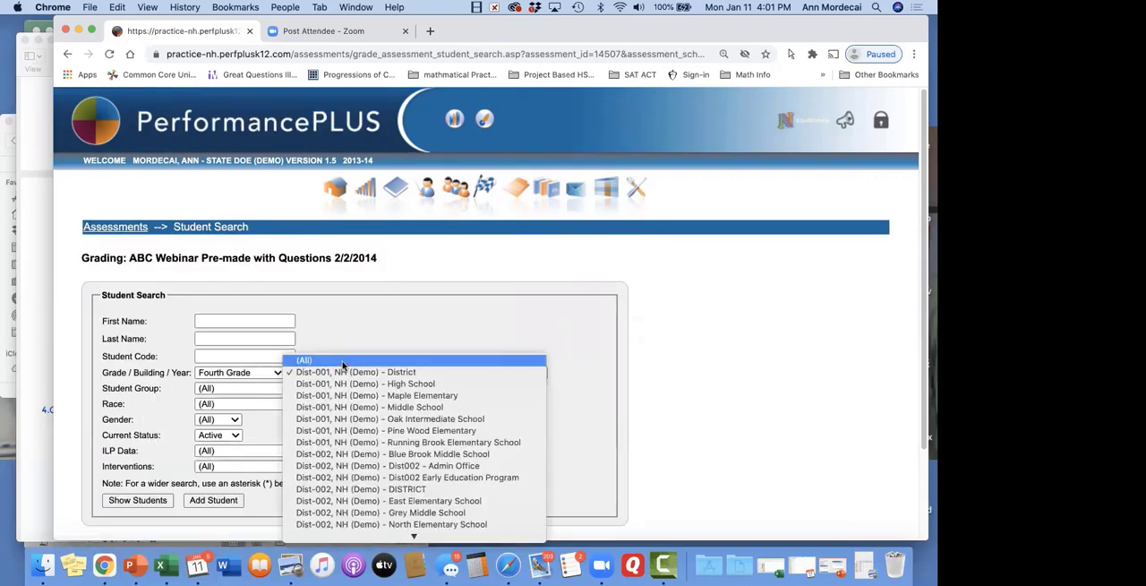
{"action": "left_click", "coordinate": [342, 362]}
{"action": "left_click", "coordinate": [342, 363]}
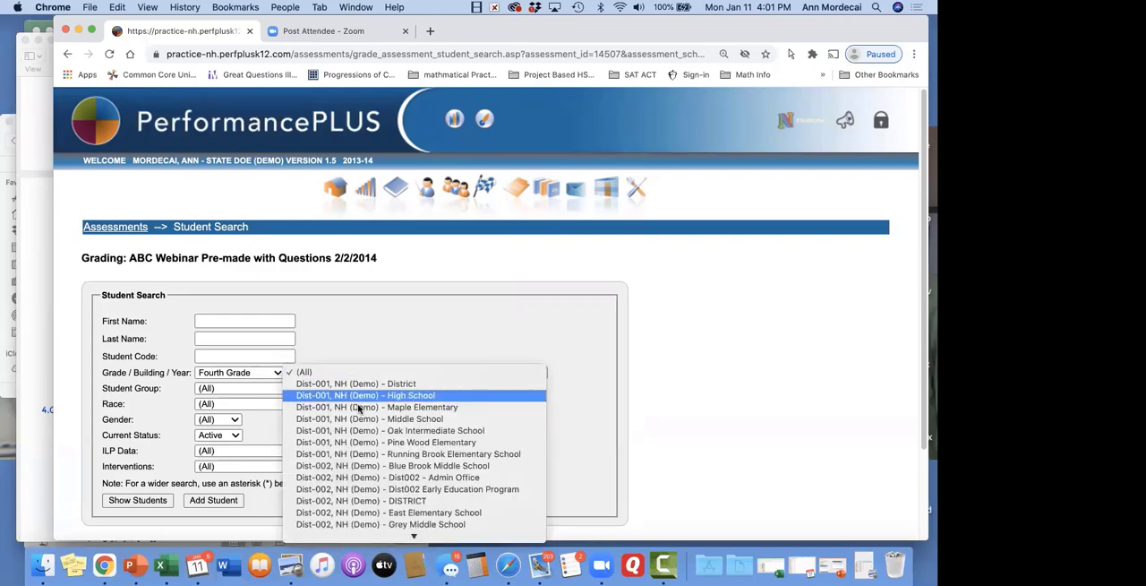
{"action": "left_click", "coordinate": [363, 407]}
{"action": "left_click", "coordinate": [149, 501]}
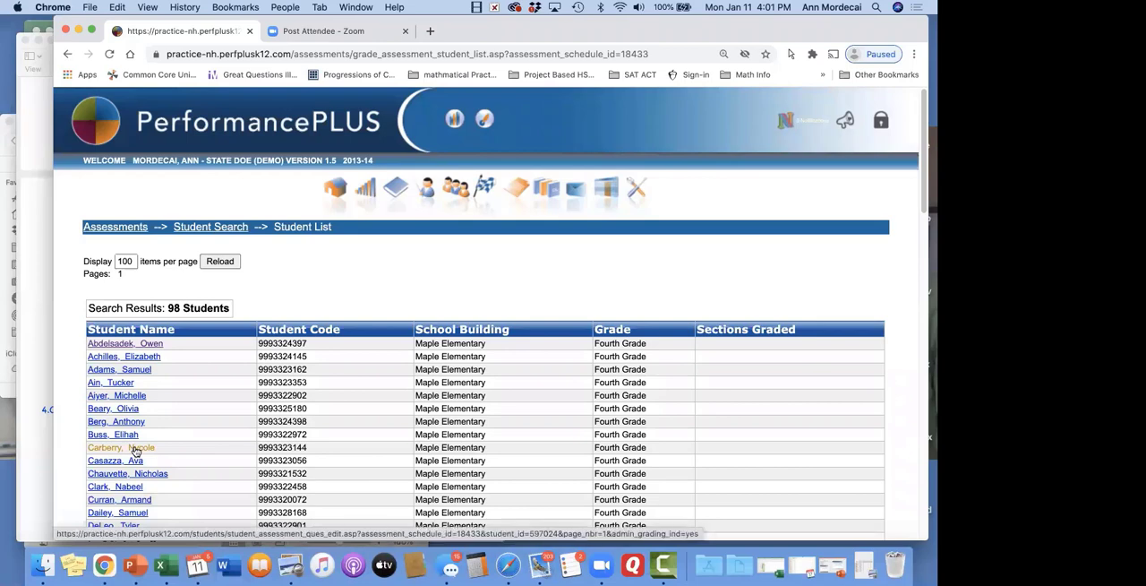
Open the grading page of the ninth listed student and look over its 15 questions
{"action": "left_click", "coordinate": [135, 450]}
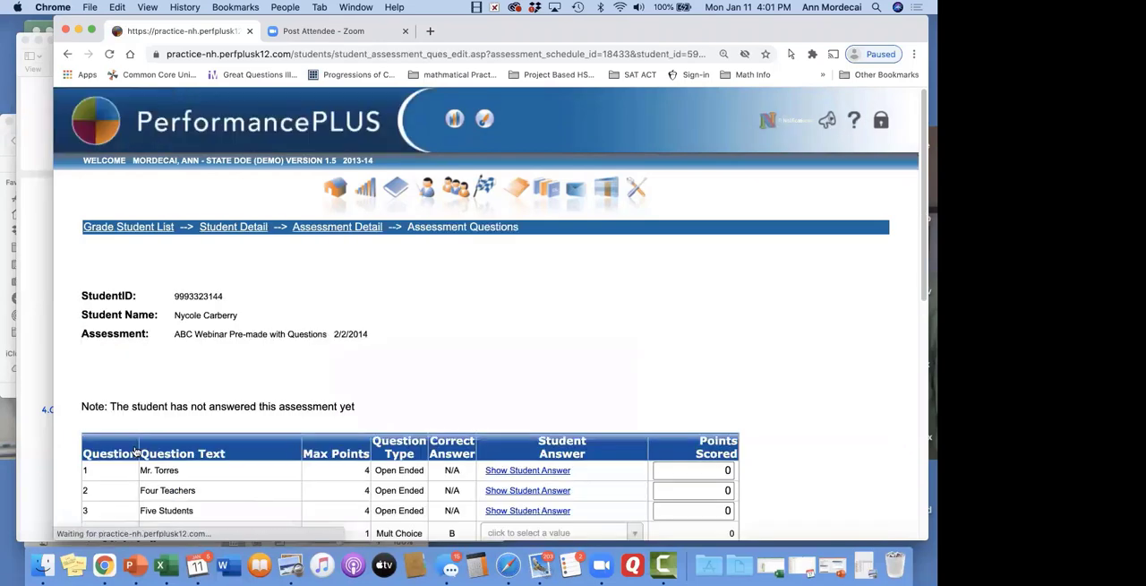
{"action": "scroll", "coordinate": [515, 319], "scroll_direction": "down", "scroll_amount": 1}
{"action": "scroll", "coordinate": [516, 319], "scroll_direction": "down", "scroll_amount": 8}
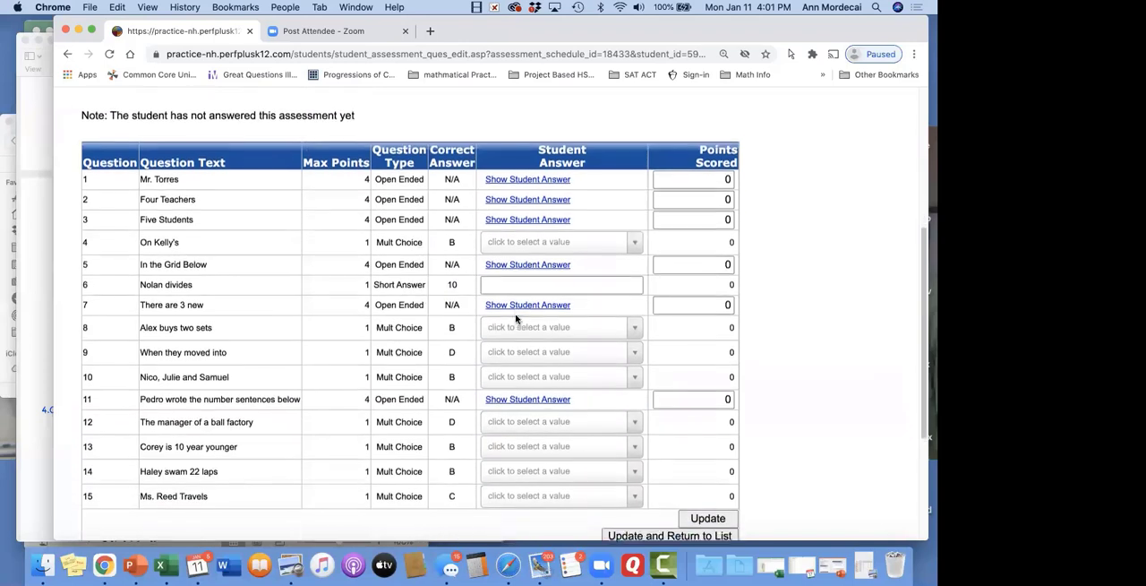
{"action": "scroll", "coordinate": [744, 215], "scroll_direction": "up", "scroll_amount": 1}
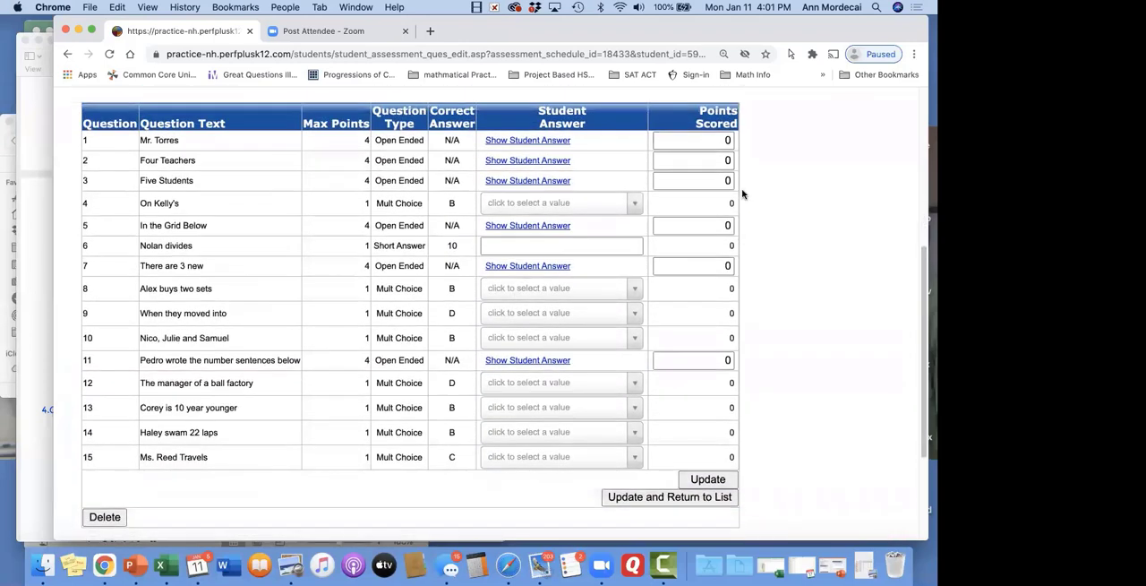
Score the first three open-ended questions: 3 points for Mr. Torres, 2 for Four Teachers and 4 for Five Students
{"action": "left_click", "coordinate": [715, 140]}
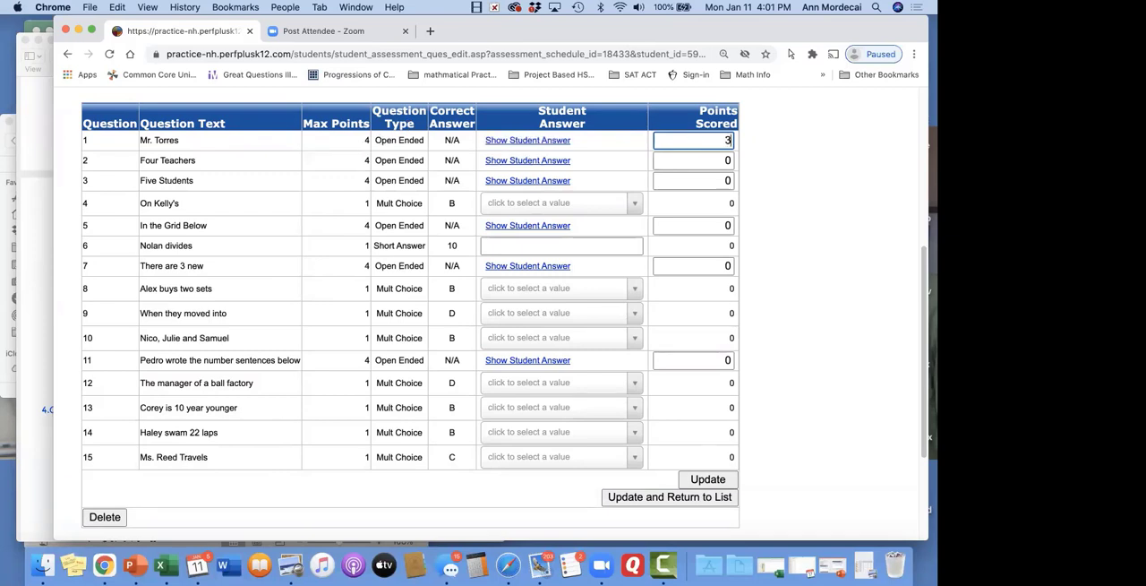
{"action": "type", "text": "3"}
{"action": "key", "text": "Tab"}
{"action": "key", "text": "Tab"}
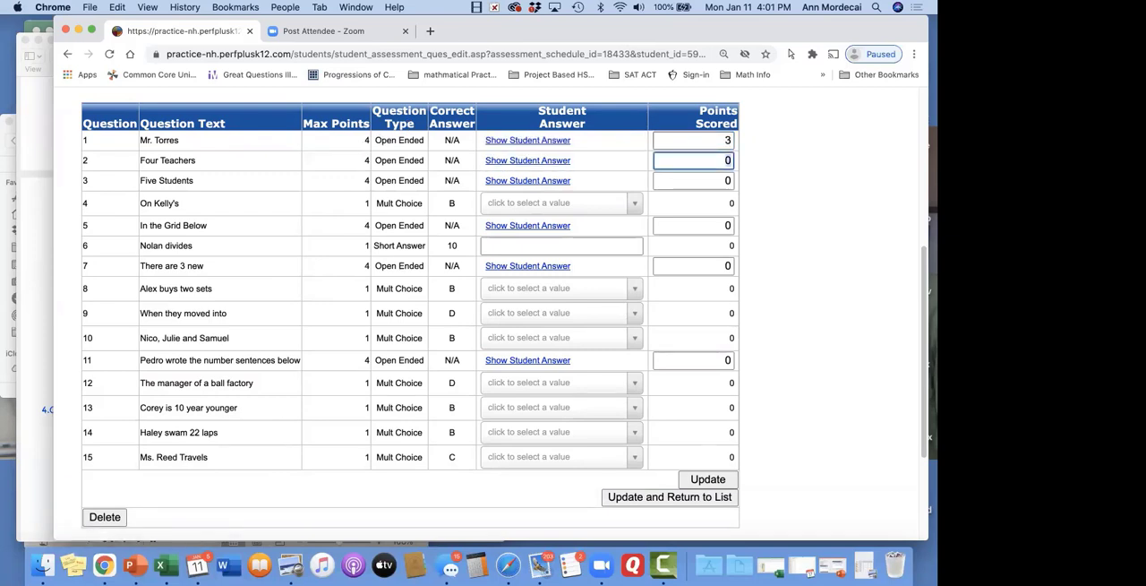
{"action": "type", "text": "2"}
{"action": "key", "text": "Tab"}
{"action": "key", "text": "Tab"}
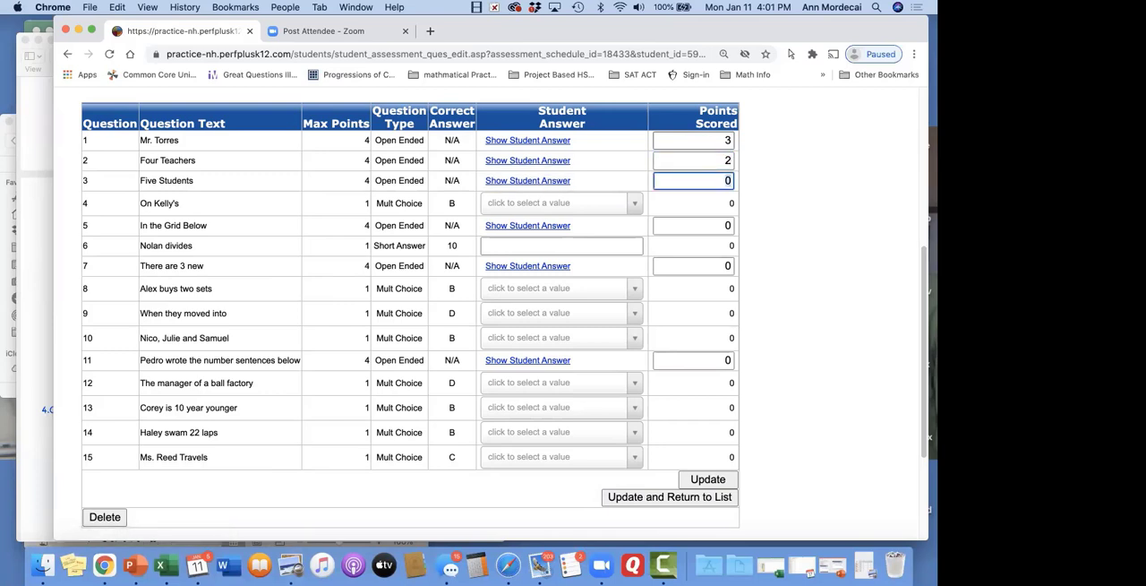
{"action": "type", "text": "4"}
{"action": "key", "text": "Tab"}
{"action": "key", "text": "Tab"}
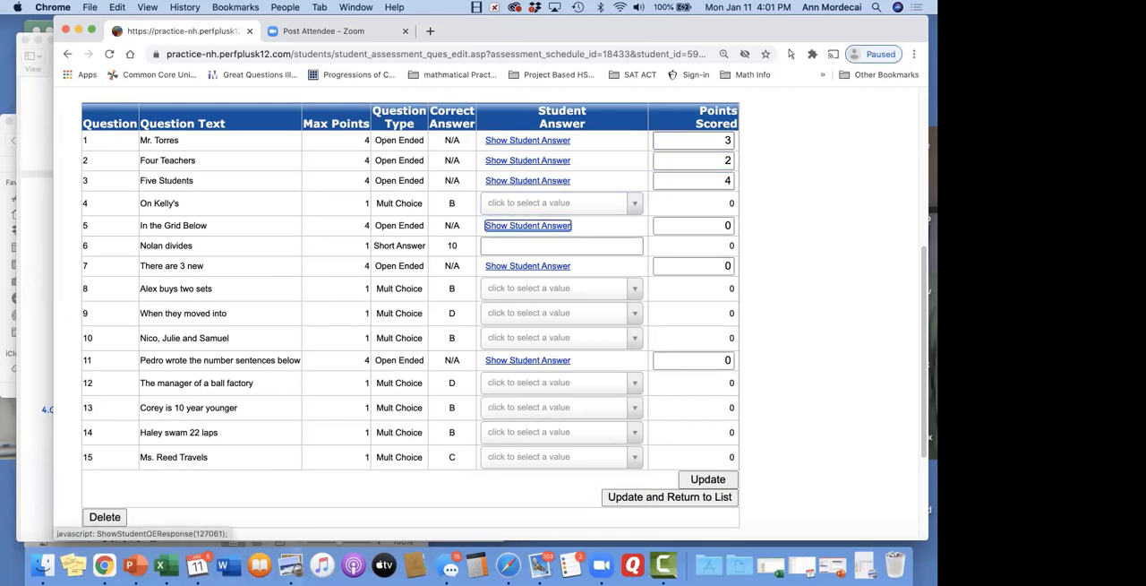
Enter answer B for question 4, 3 points for question 5, answer 12 for question 6 and 3 points for question 7, then save
{"action": "left_click", "coordinate": [636, 203]}
{"action": "left_click", "coordinate": [601, 267]}
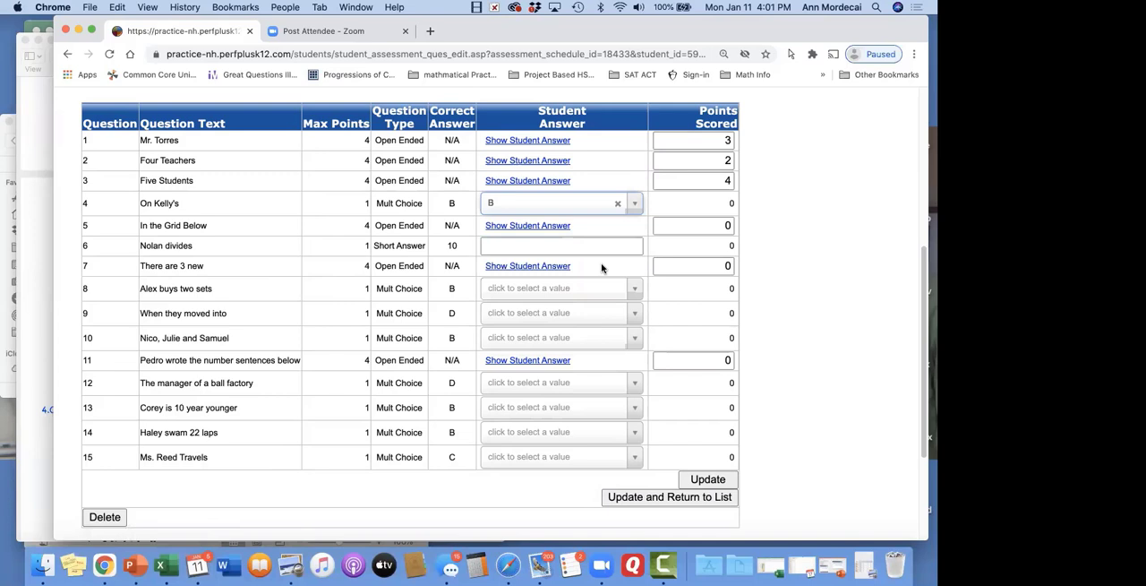
{"action": "left_click", "coordinate": [667, 227]}
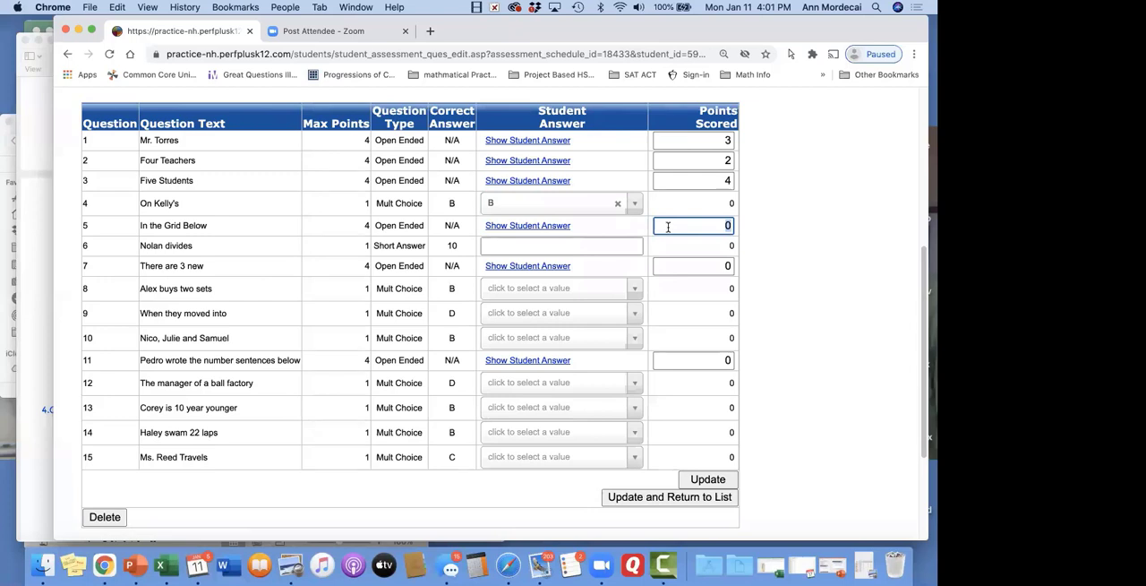
{"action": "key", "text": "Tab"}
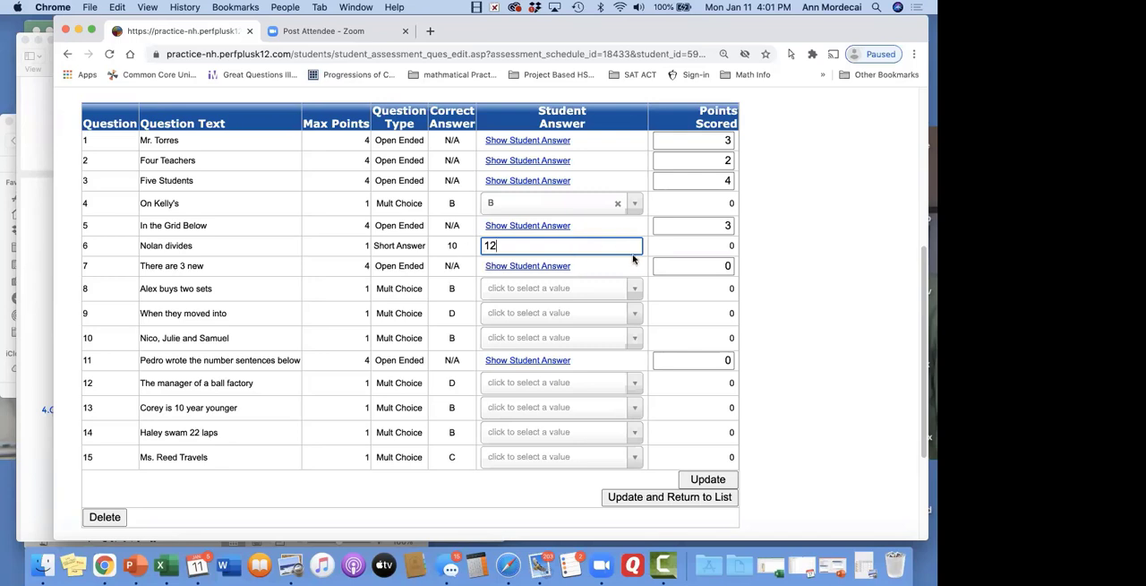
{"action": "left_click", "coordinate": [712, 267]}
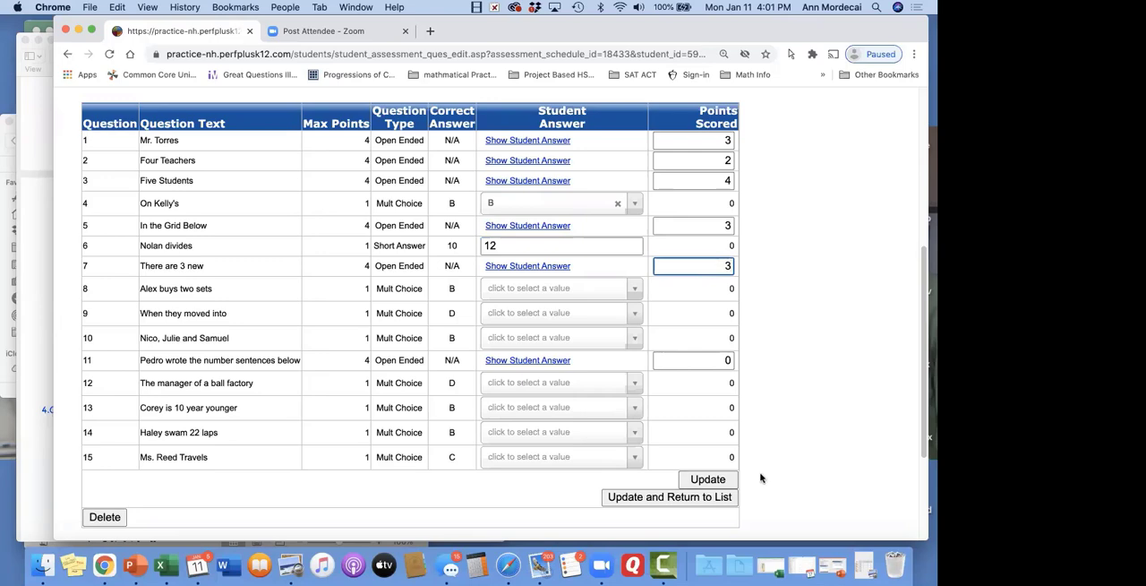
{"action": "left_click", "coordinate": [708, 480]}
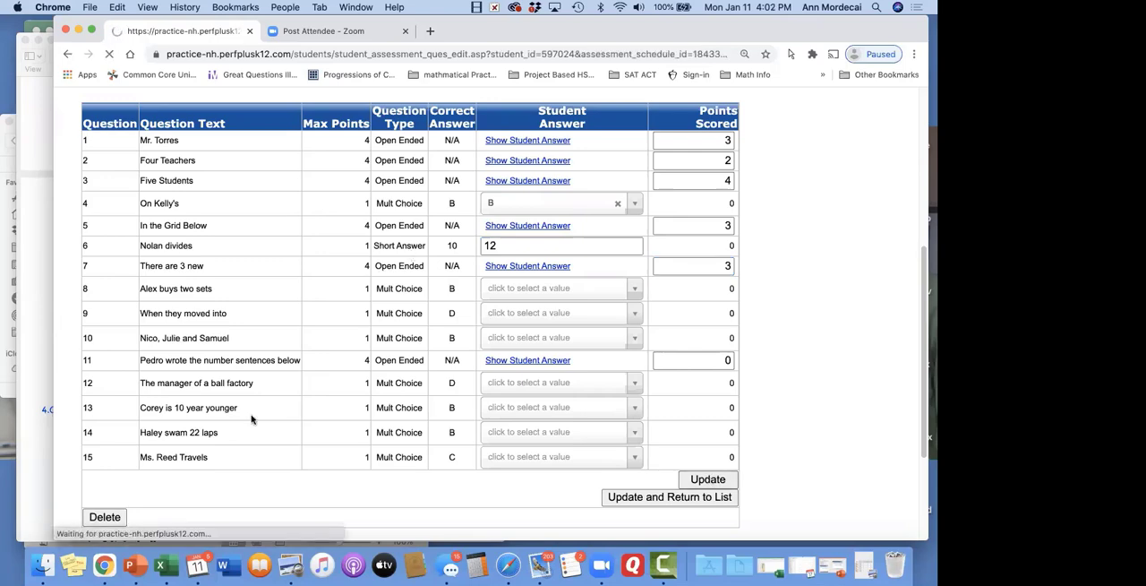
Review the student's marked answers and score summary, then update the scores and return to the student list
{"action": "scroll", "coordinate": [195, 351], "scroll_direction": "down", "scroll_amount": 3}
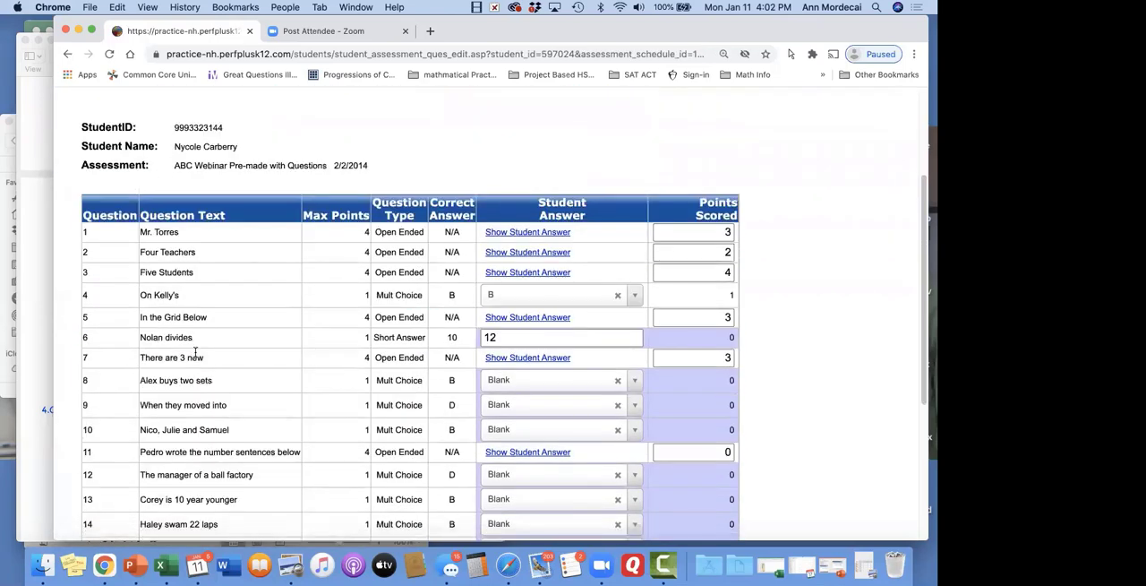
{"action": "scroll", "coordinate": [194, 351], "scroll_direction": "down", "scroll_amount": 5}
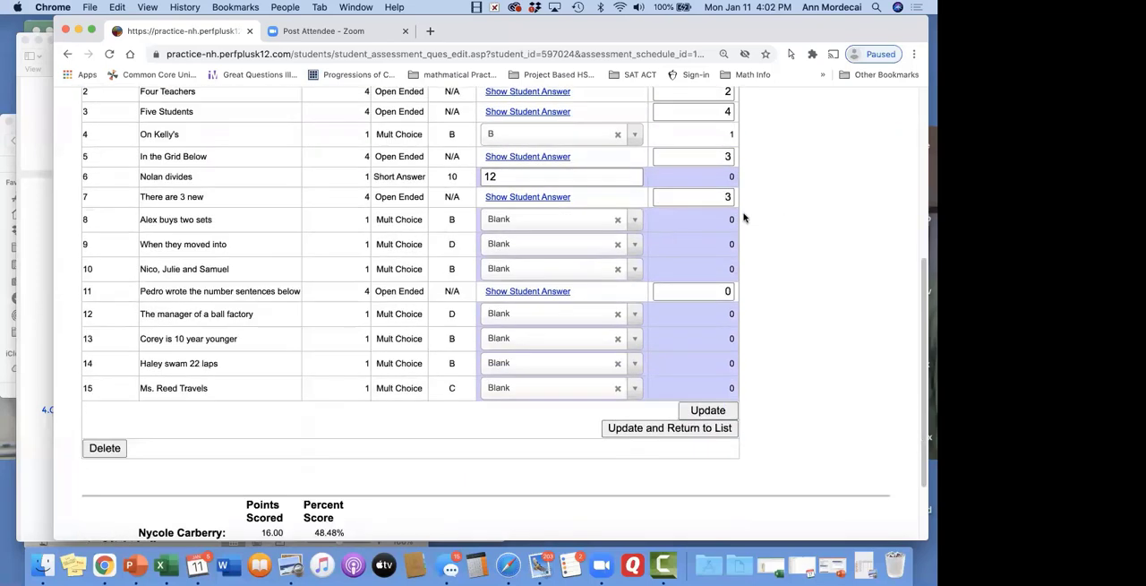
{"action": "scroll", "coordinate": [407, 470], "scroll_direction": "down", "scroll_amount": 3}
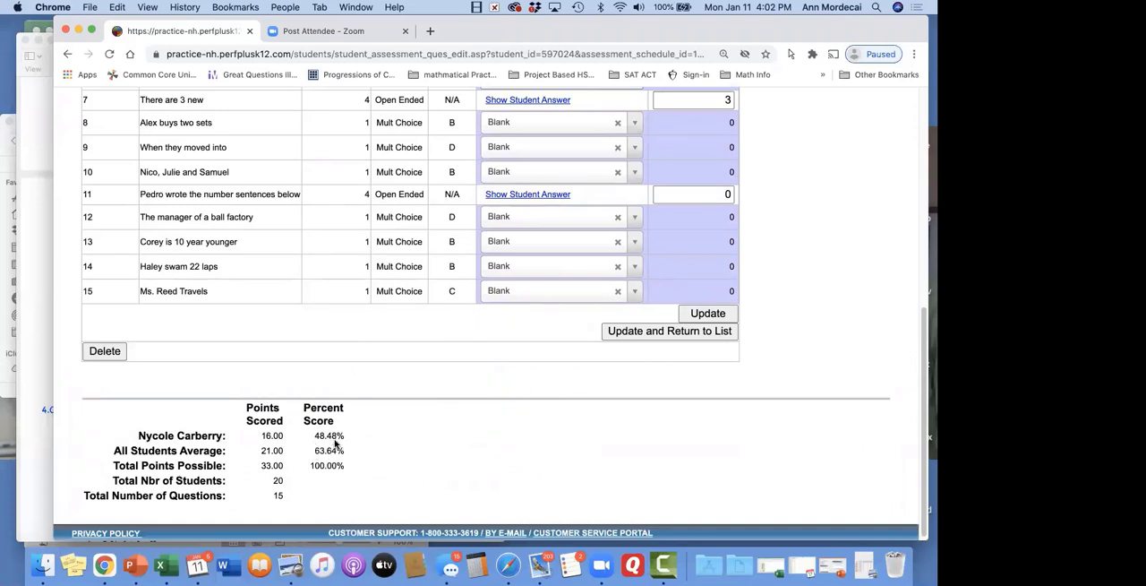
{"action": "scroll", "coordinate": [543, 432], "scroll_direction": "up", "scroll_amount": 2}
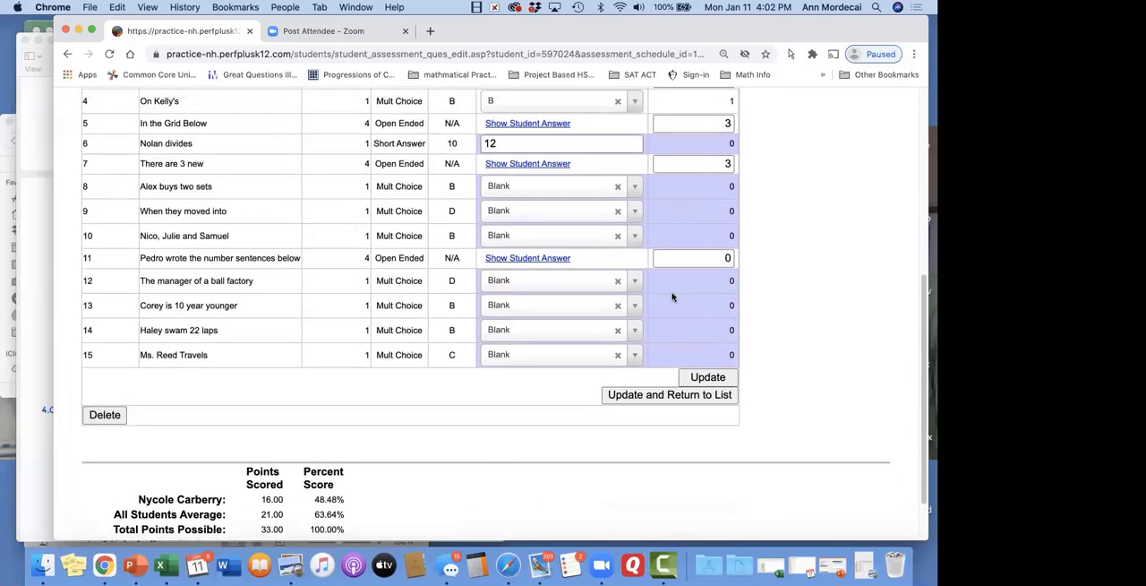
{"action": "left_click", "coordinate": [696, 398]}
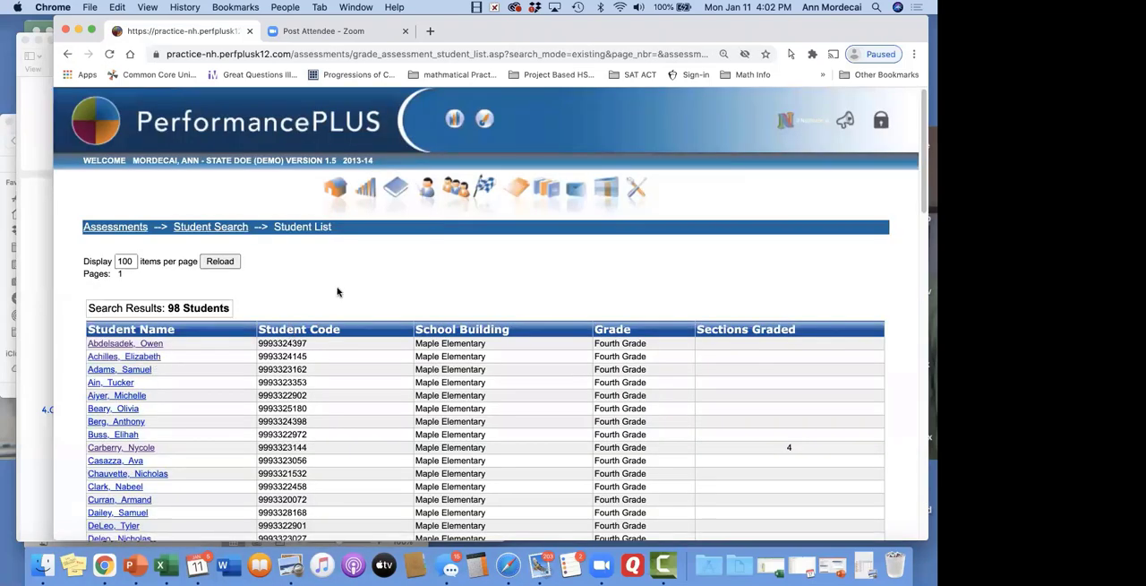
Go back to the assessments list and reopen the details of ABC Webinar Pre-made with Questions
{"action": "left_click", "coordinate": [189, 230]}
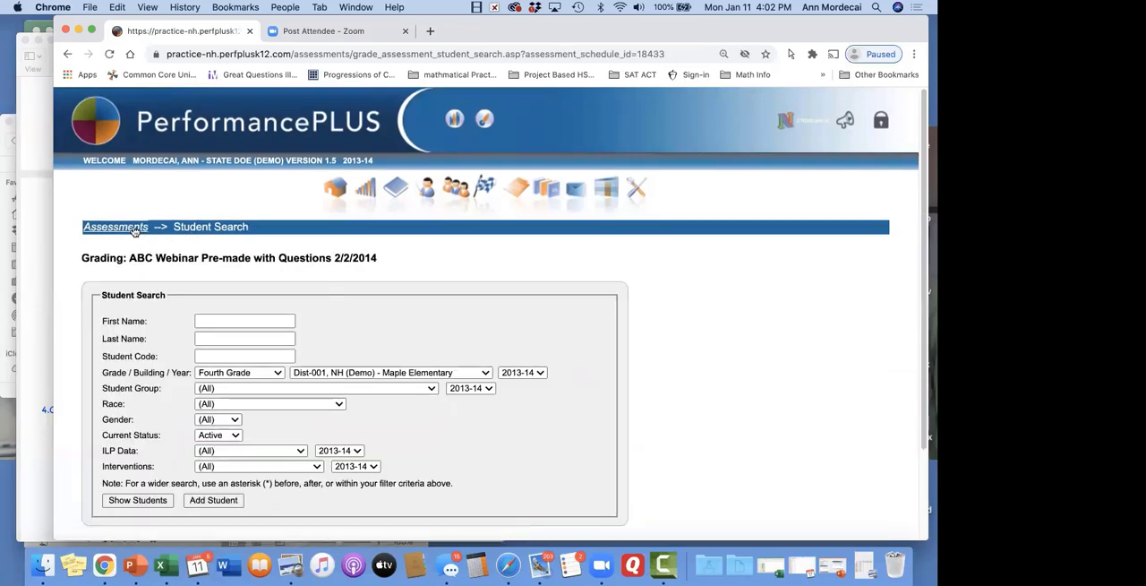
{"action": "scroll", "coordinate": [296, 279], "scroll_direction": "down", "scroll_amount": 3}
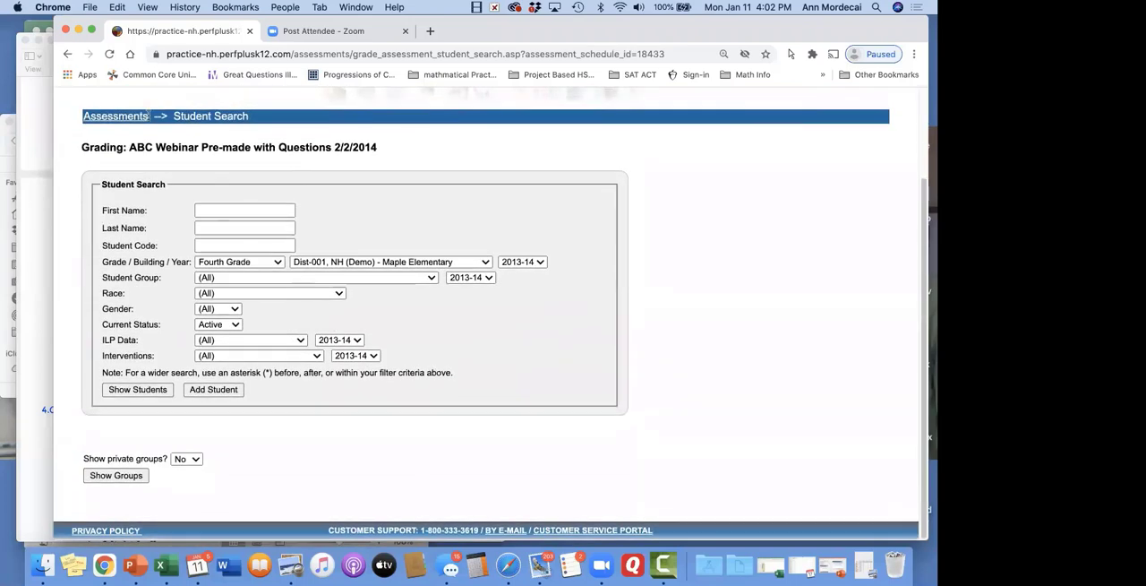
{"action": "left_click", "coordinate": [134, 116]}
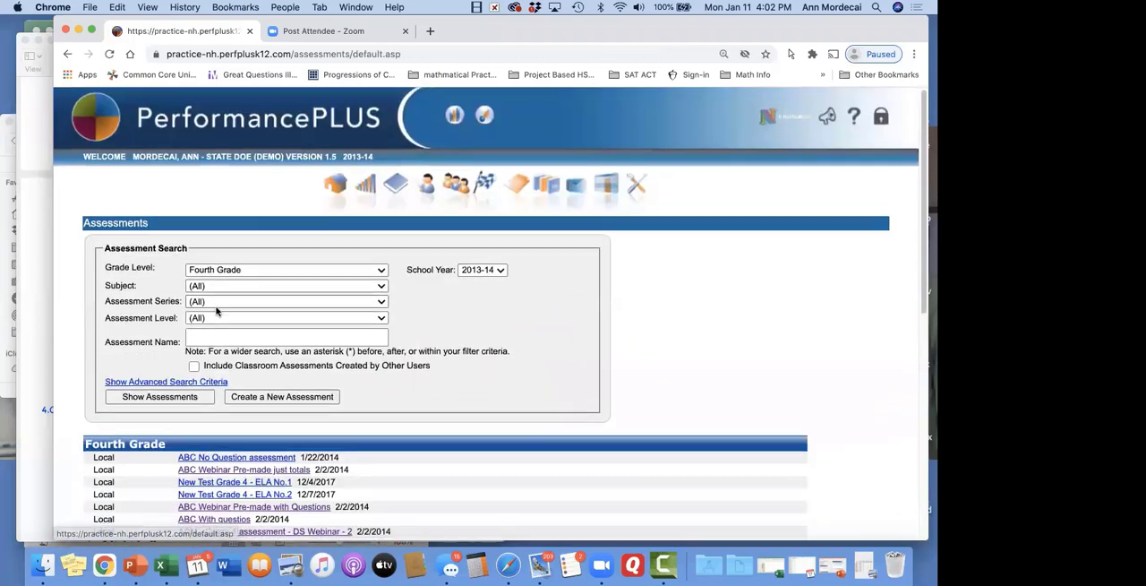
{"action": "scroll", "coordinate": [286, 322], "scroll_direction": "down", "scroll_amount": 3}
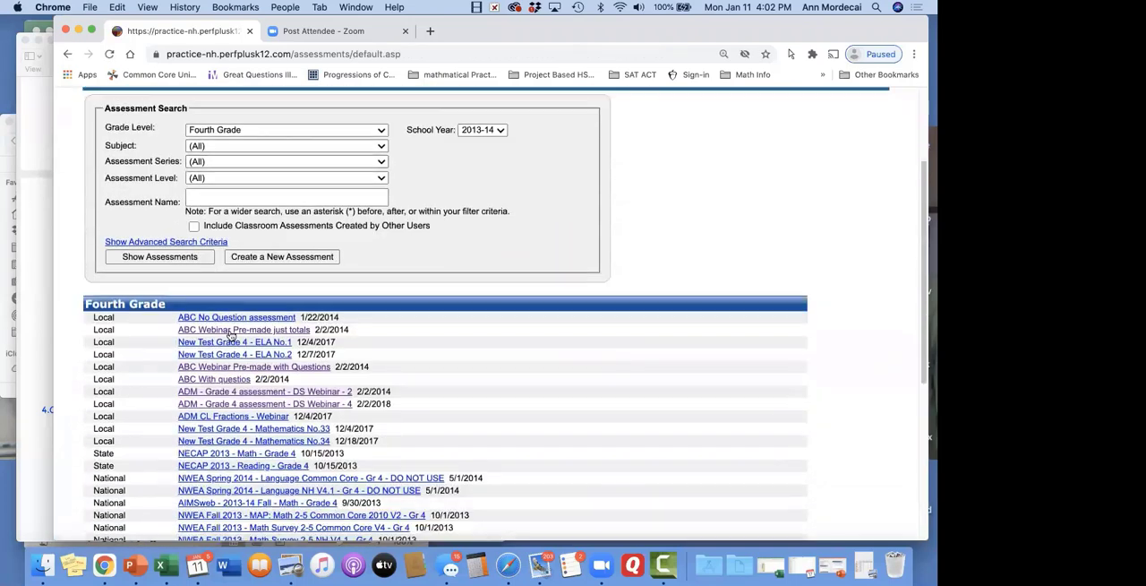
{"action": "left_click", "coordinate": [293, 367]}
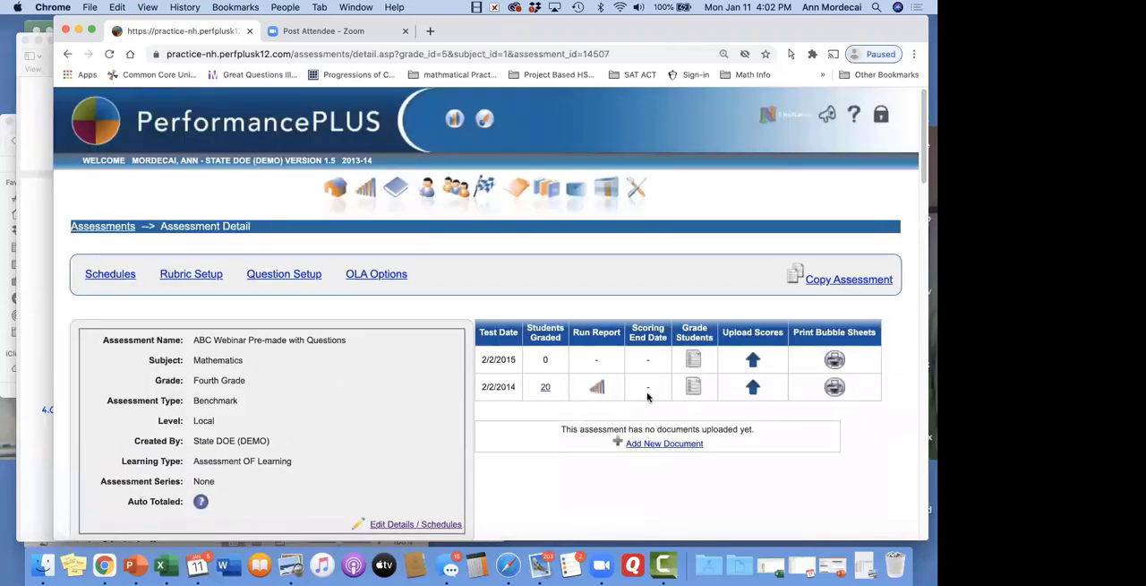
Open the student answer data file upload for the 2/2/2015 test date from Question Setup and review the file format requirements
{"action": "left_click", "coordinate": [753, 360]}
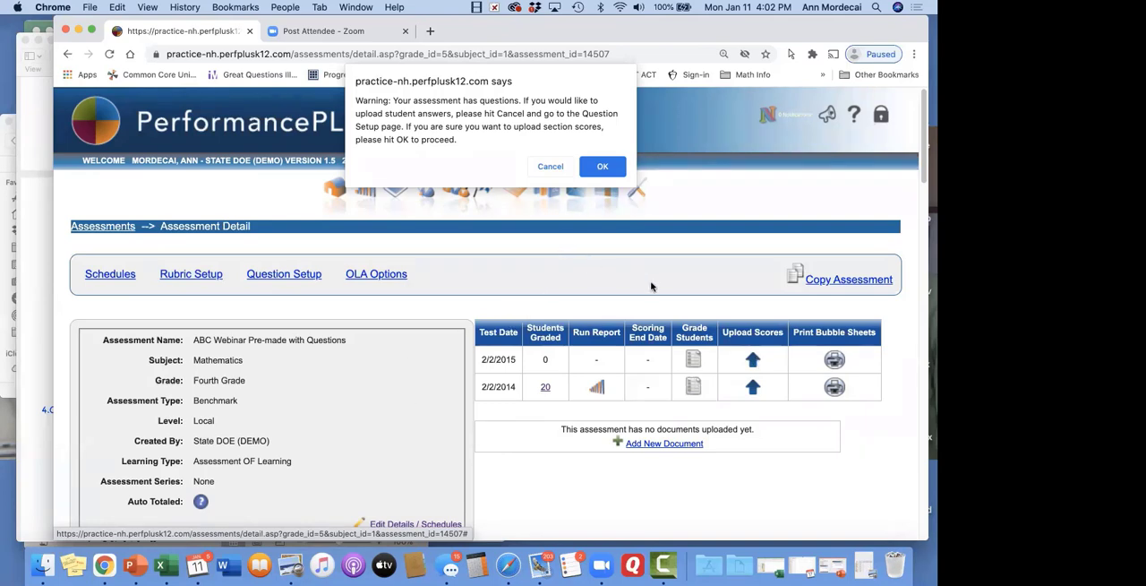
{"action": "left_click", "coordinate": [551, 168]}
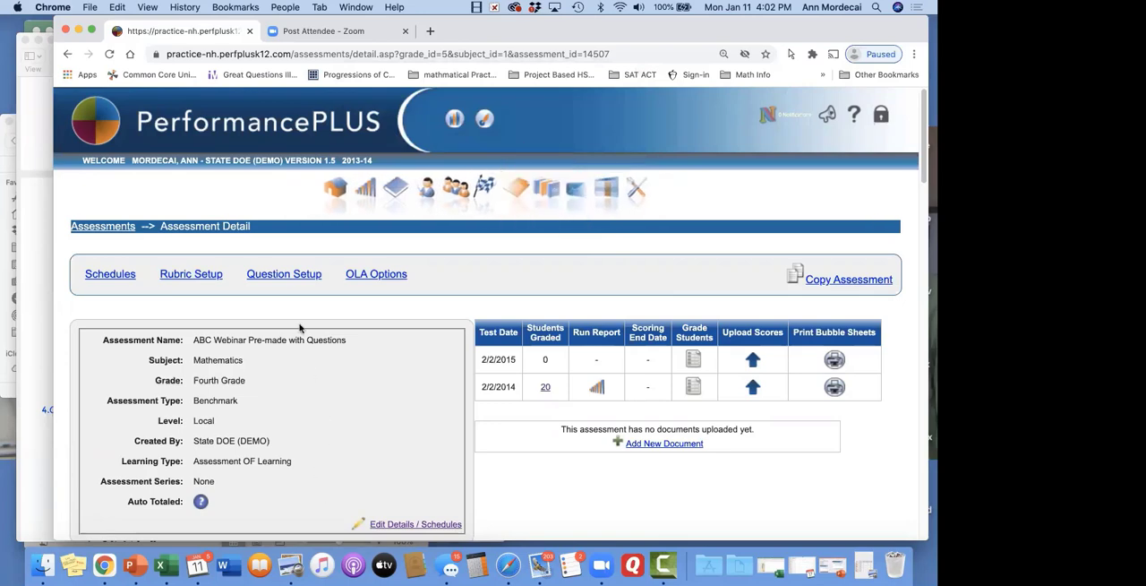
{"action": "left_click", "coordinate": [296, 274]}
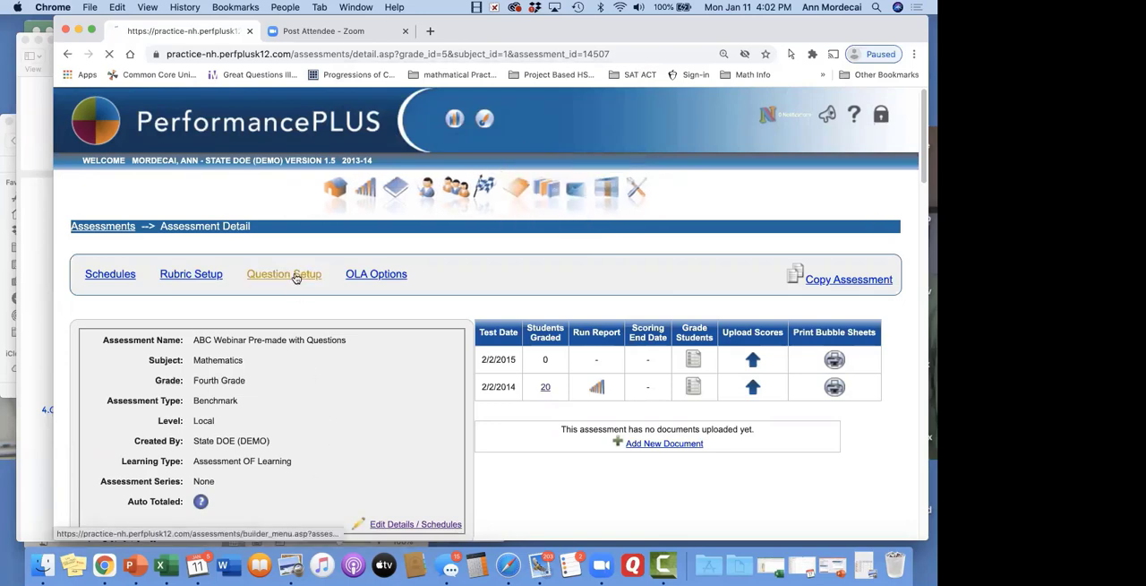
{"action": "scroll", "coordinate": [295, 279], "scroll_direction": "down", "scroll_amount": 3}
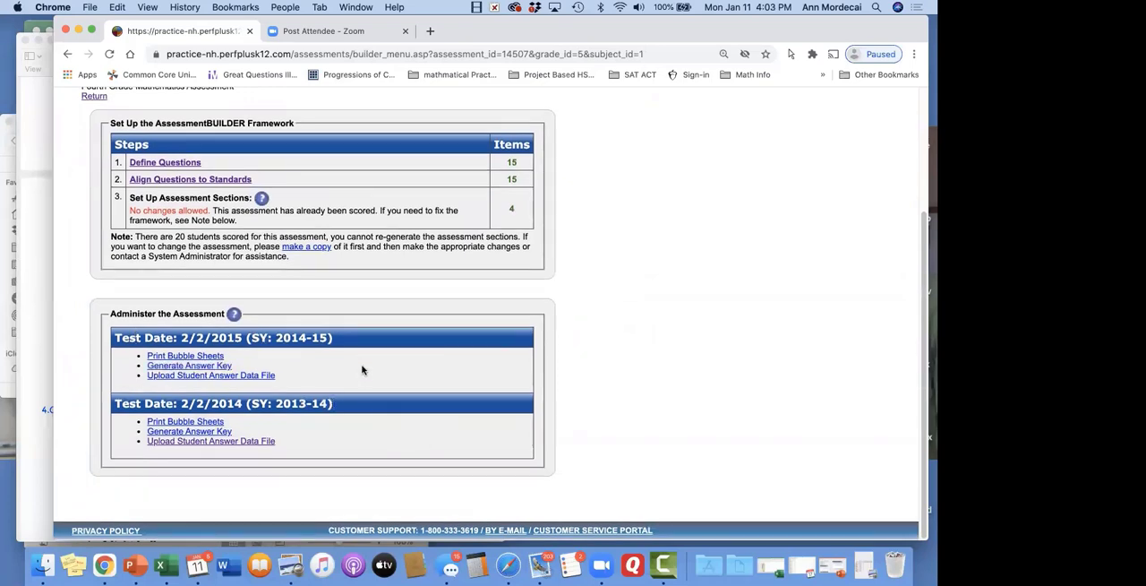
{"action": "left_click", "coordinate": [253, 379]}
{"action": "scroll", "coordinate": [250, 329], "scroll_direction": "down", "scroll_amount": 2}
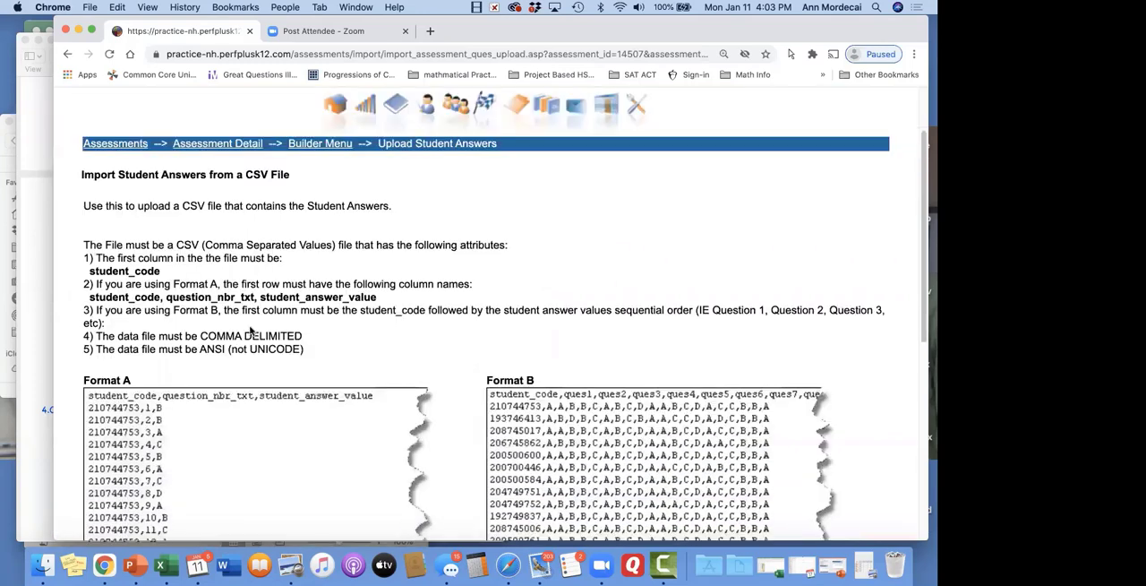
{"action": "scroll", "coordinate": [251, 329], "scroll_direction": "down", "scroll_amount": 5}
{"action": "scroll", "coordinate": [251, 329], "scroll_direction": "up", "scroll_amount": 2}
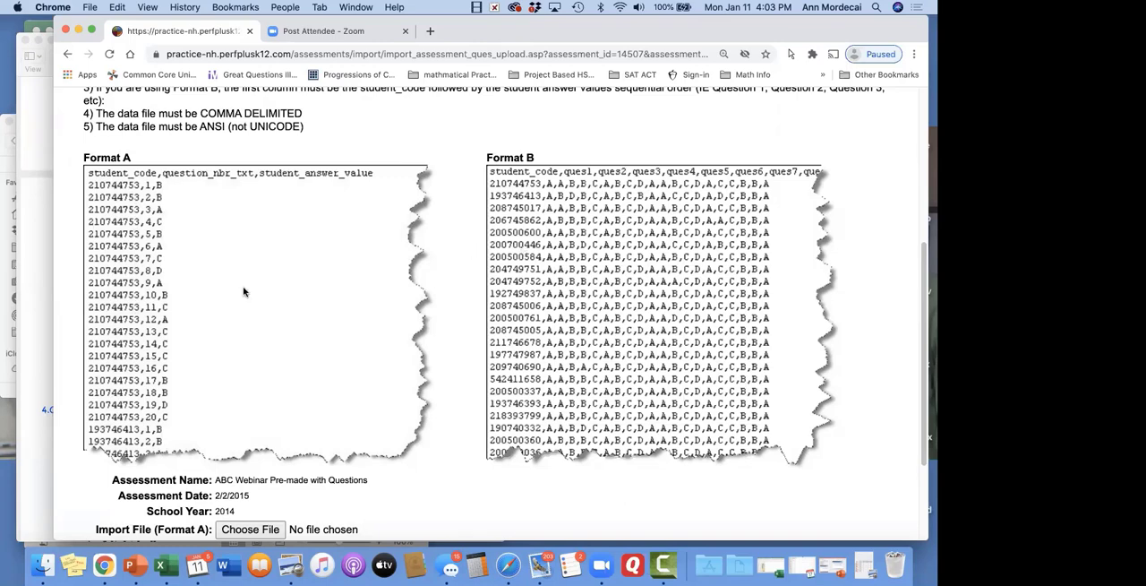
Open the workbook 3c. UPload this-Questions.xlsx from the webinar documents folder in Excel and go through its first column headings
{"action": "left_click", "coordinate": [42, 564]}
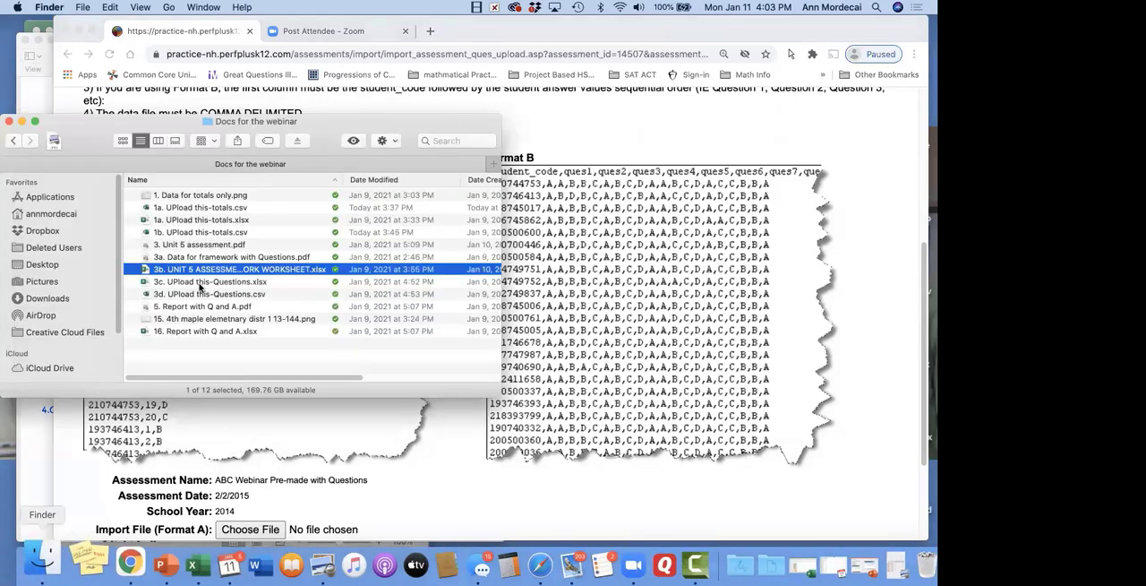
{"action": "double_click", "coordinate": [250, 283]}
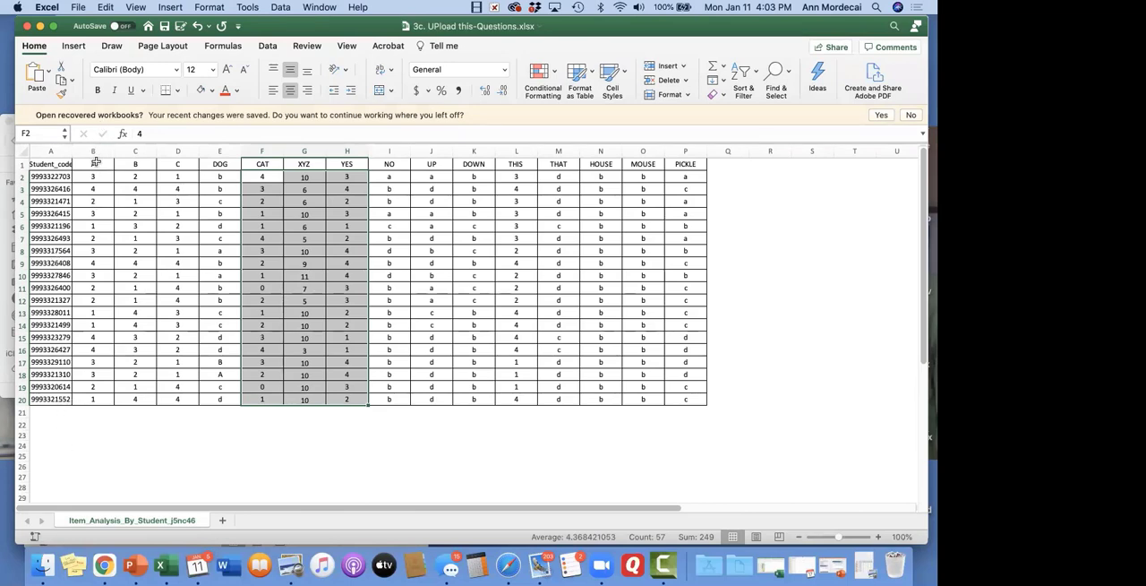
{"action": "left_click", "coordinate": [51, 163]}
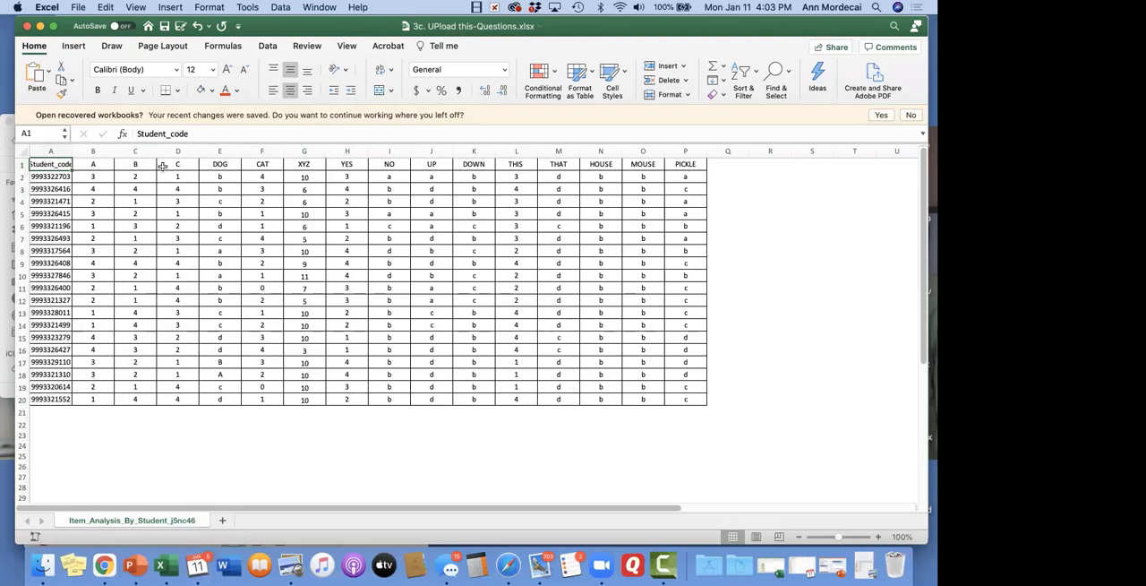
{"action": "left_click", "coordinate": [99, 164]}
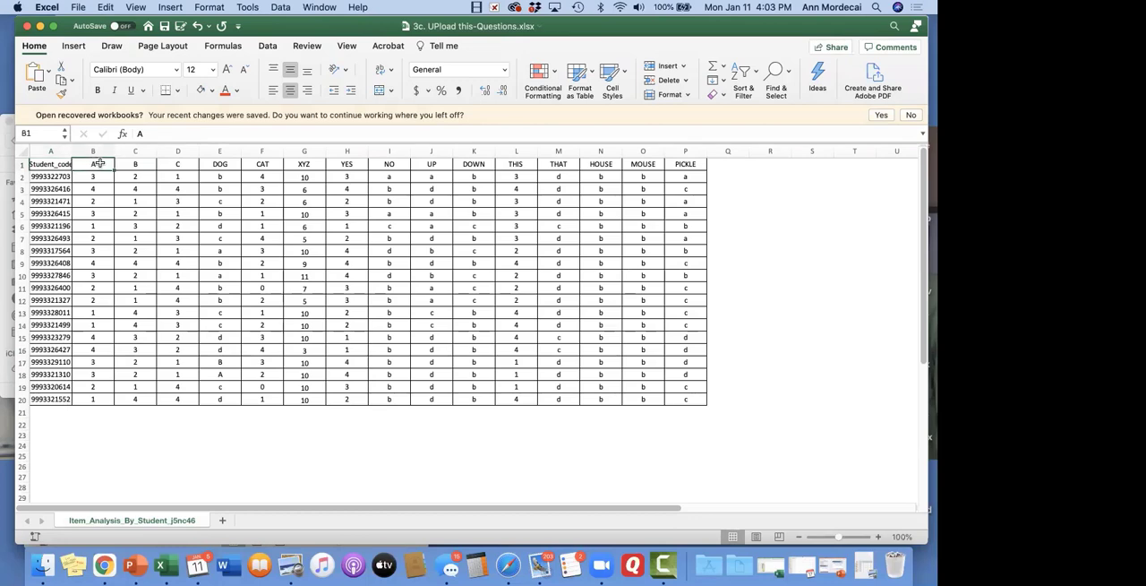
{"action": "left_click", "coordinate": [182, 163]}
{"action": "left_click", "coordinate": [228, 163]}
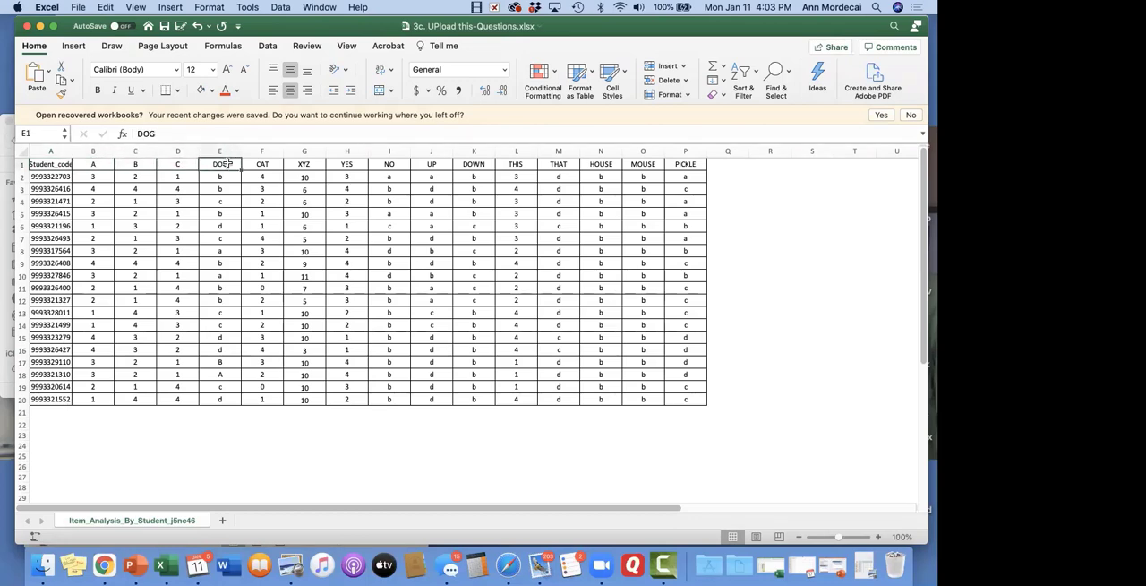
Replace the headings in cells B1 through H1 with the question numbers 1 to 7
{"action": "left_click", "coordinate": [89, 164]}
{"action": "type", "text": "1\t2\t3\t4\t"}
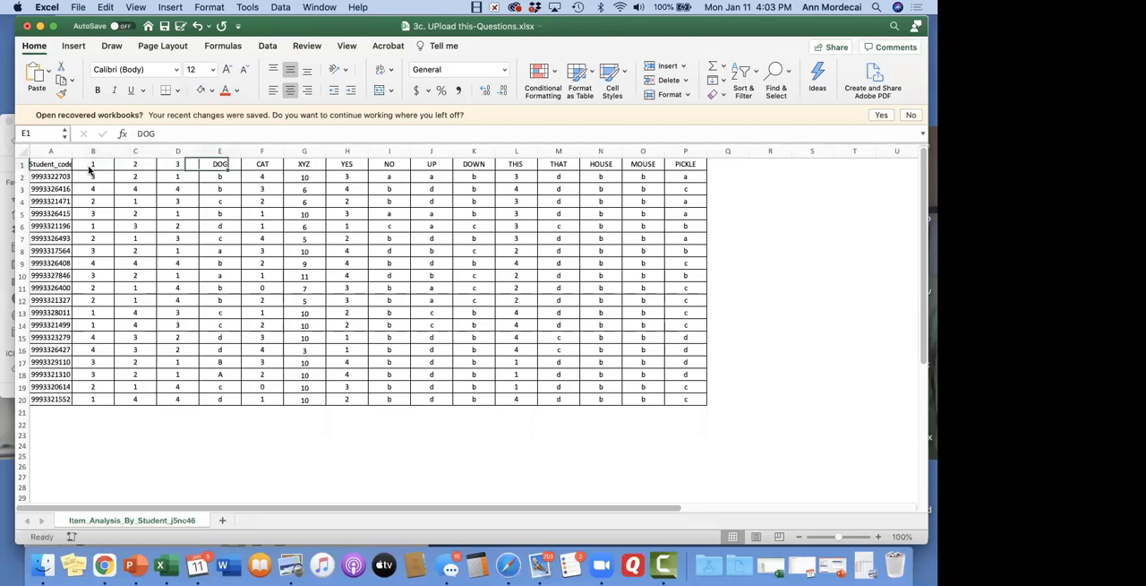
{"action": "type", "text": "5"}
{"action": "key", "text": "Tab"}
{"action": "type", "text": "6"}
{"action": "key", "text": "Tab"}
{"action": "type", "text": "7"}
{"action": "key", "text": "Tab"}
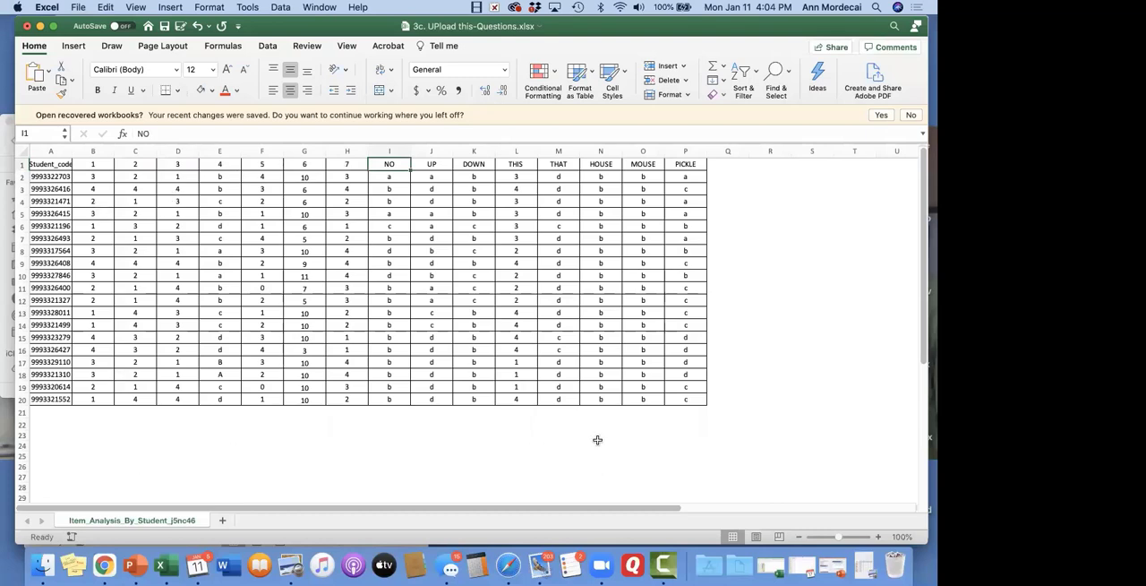
Save a copy of the workbook as 3c. UPload this-Questions.csv in Comma Separated Values format in the webinar documents folder
{"action": "left_click", "coordinate": [78, 7]}
{"action": "left_click", "coordinate": [108, 105]}
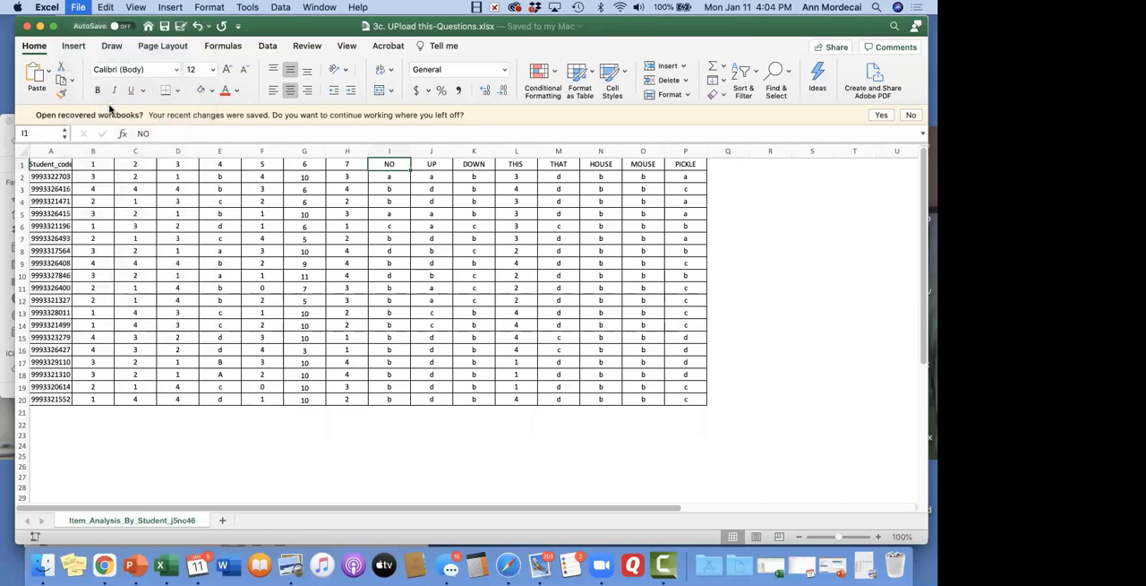
{"action": "left_click", "coordinate": [599, 391]}
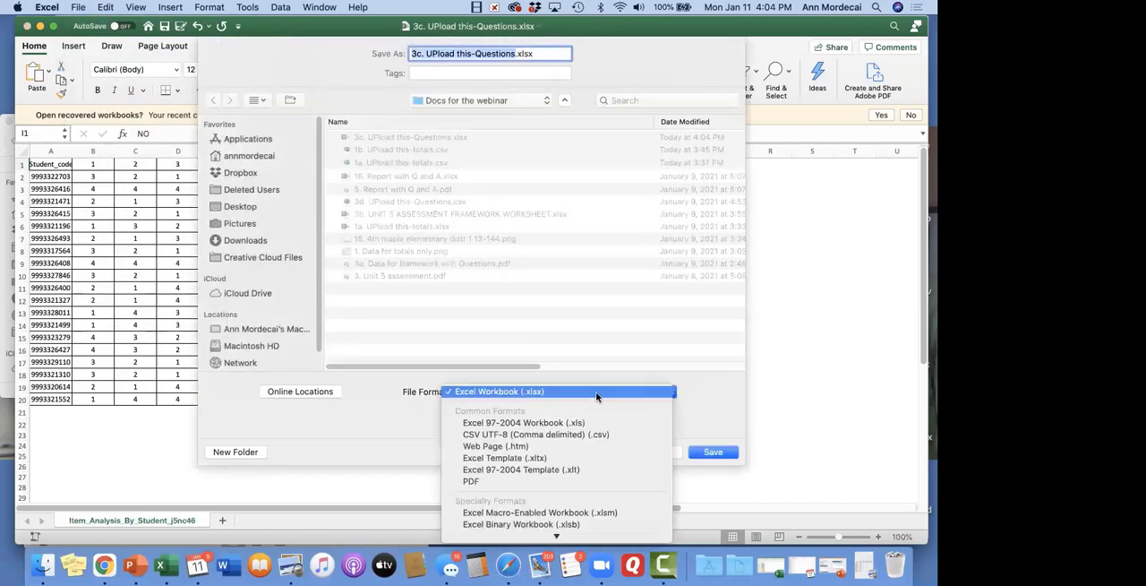
{"action": "scroll", "coordinate": [599, 397], "scroll_direction": "down", "scroll_amount": 5}
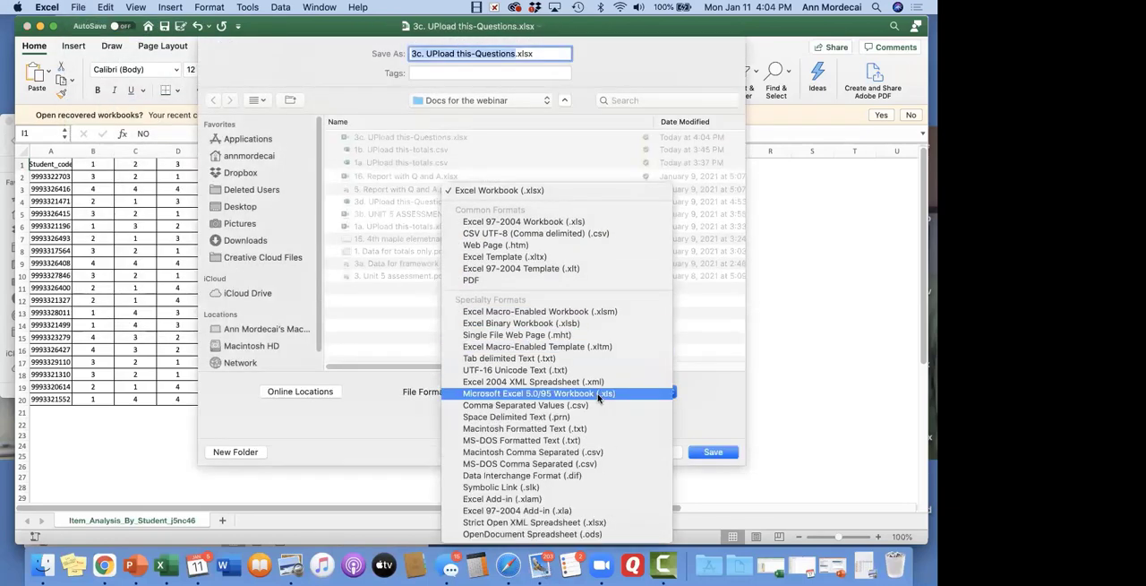
{"action": "left_click", "coordinate": [599, 405]}
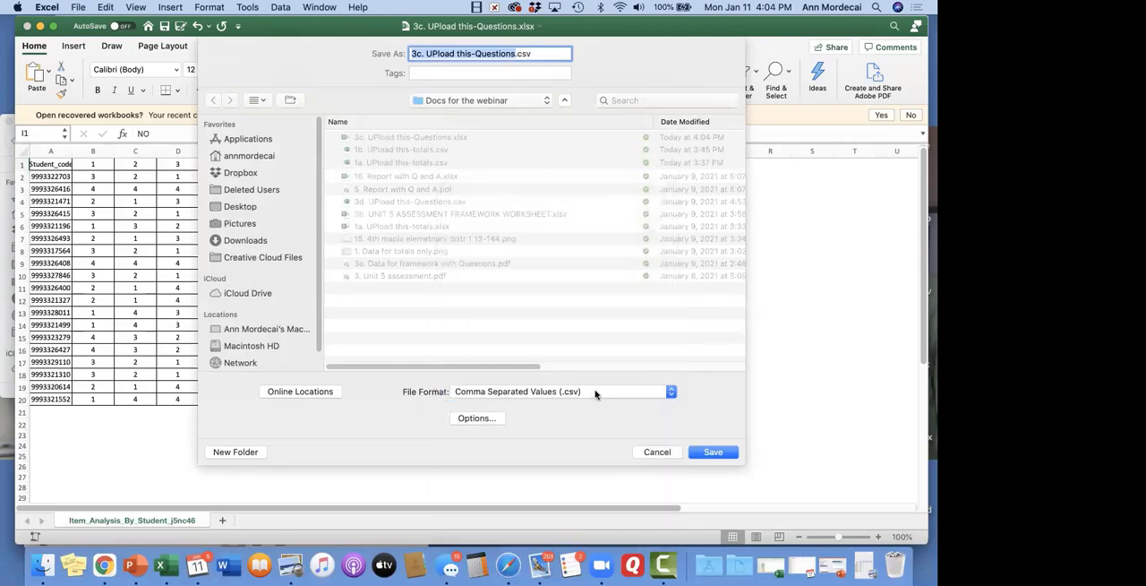
{"action": "left_click", "coordinate": [595, 391]}
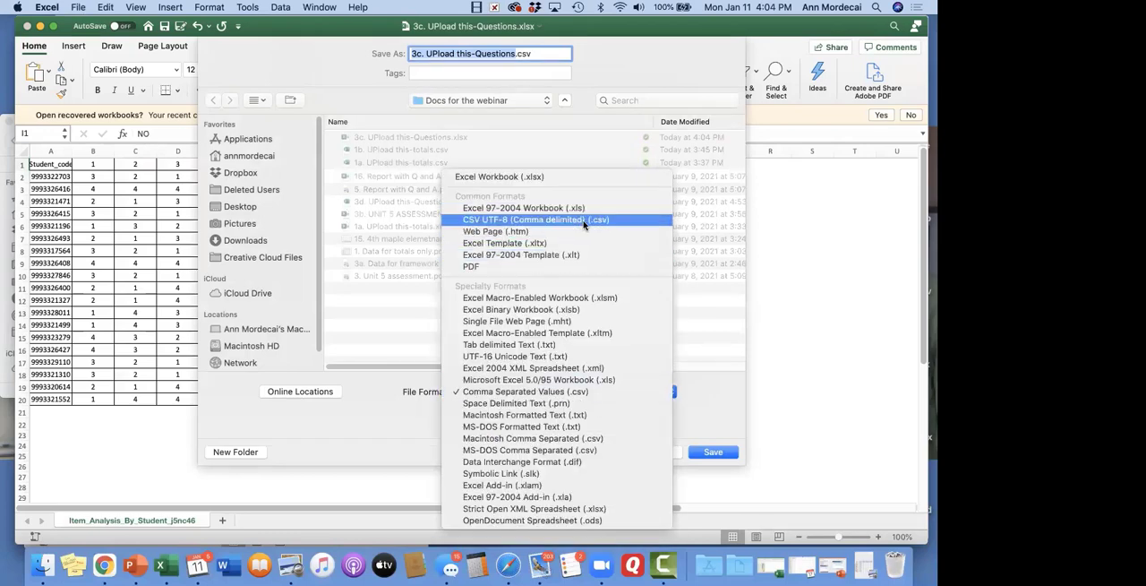
{"action": "left_click", "coordinate": [614, 397]}
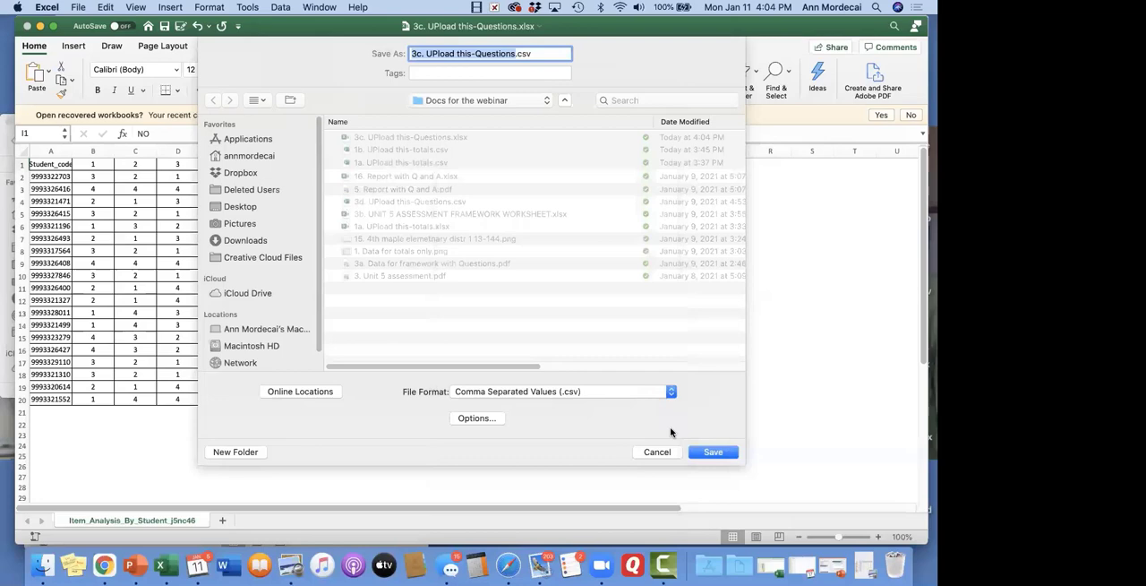
{"action": "left_click", "coordinate": [713, 452]}
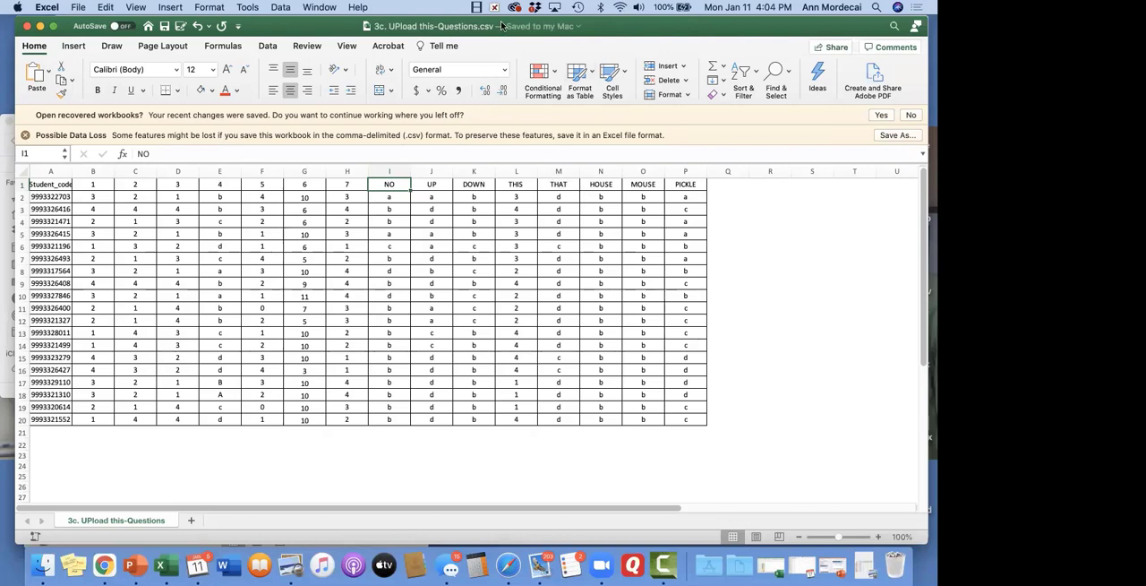
{"action": "left_click", "coordinate": [752, 369]}
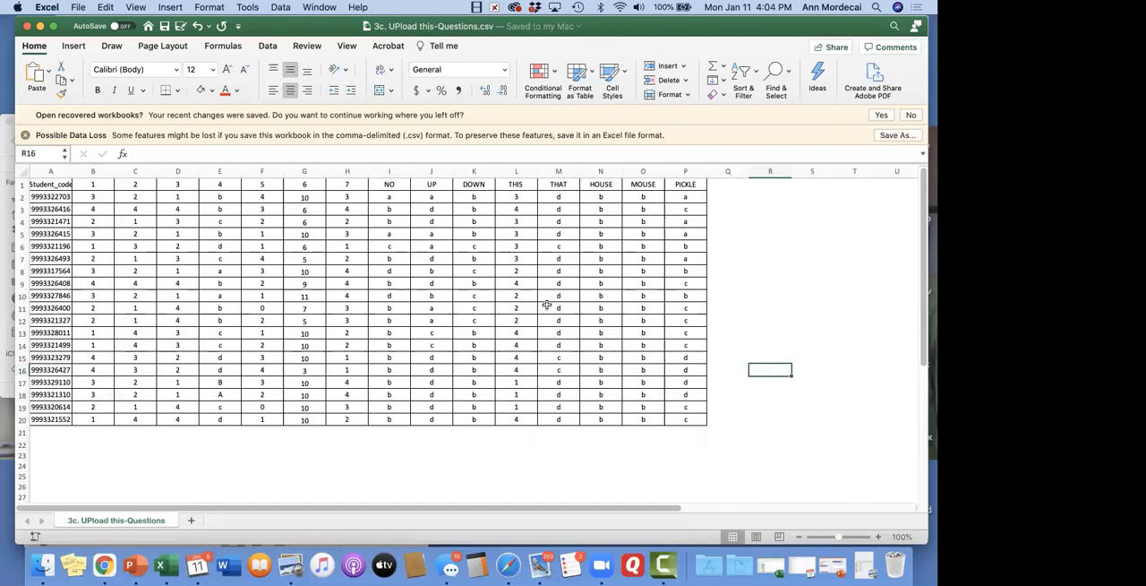
Switch back to Chrome and upload 3c. UPload this-Questions.csv as the Format B student answers file
{"action": "left_click", "coordinate": [105, 561]}
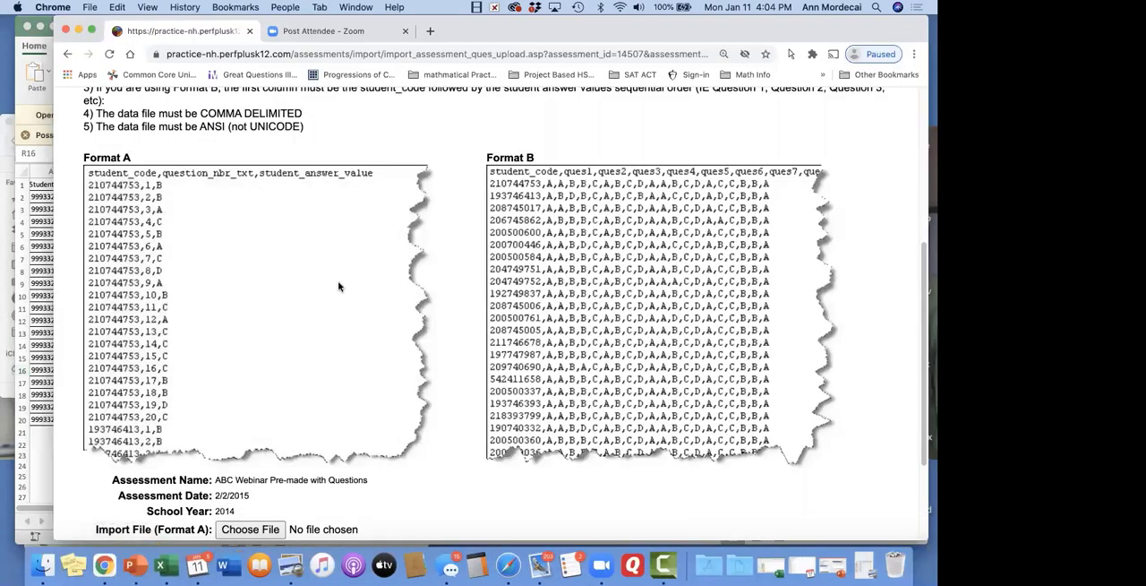
{"action": "scroll", "coordinate": [322, 339], "scroll_direction": "down", "scroll_amount": 5}
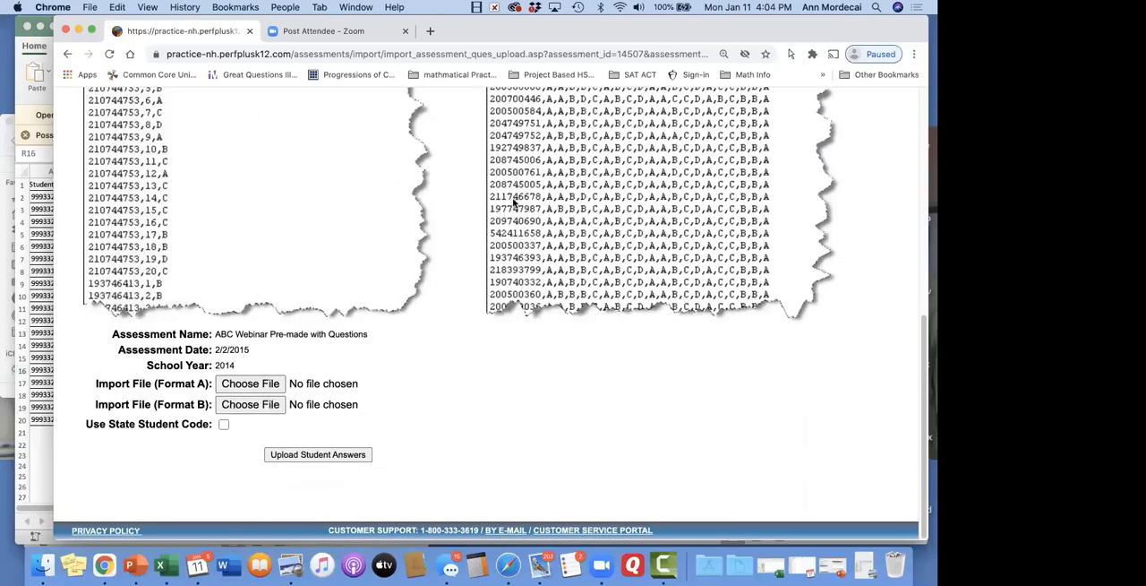
{"action": "left_click", "coordinate": [249, 404]}
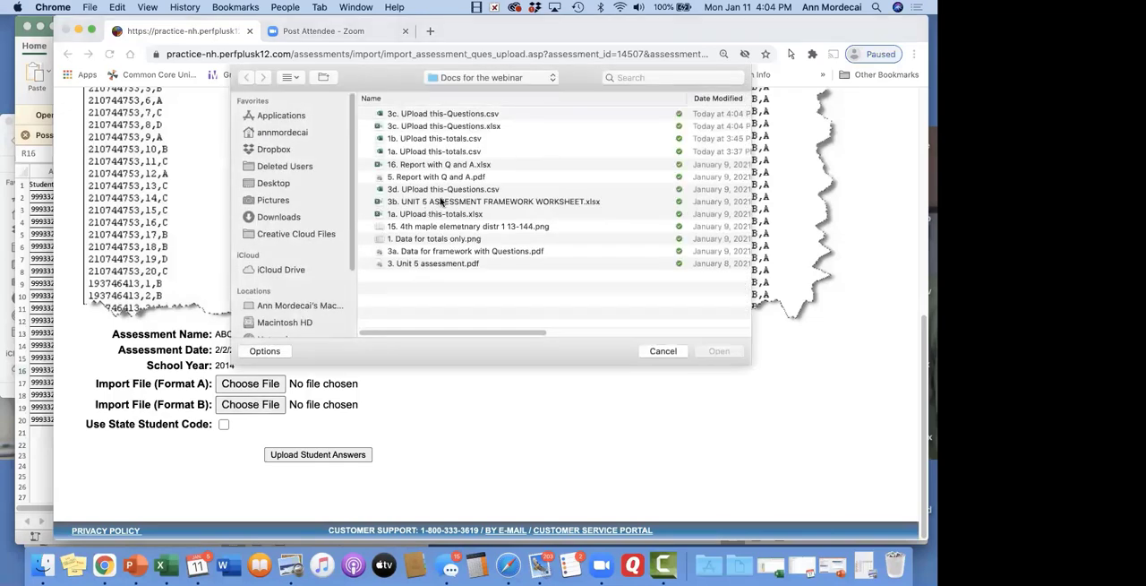
{"action": "double_click", "coordinate": [488, 114]}
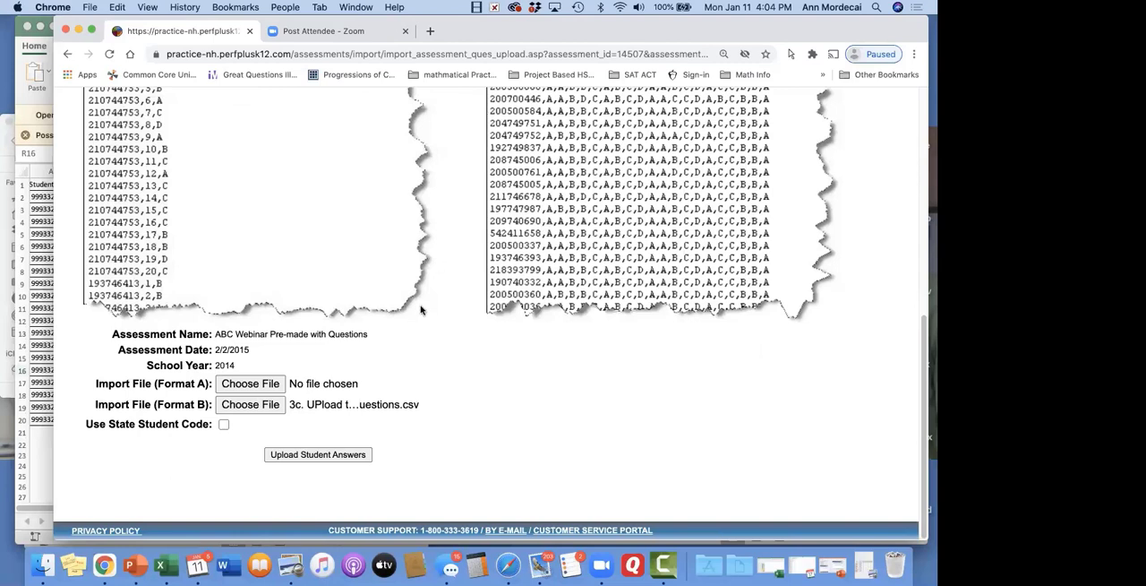
{"action": "left_click", "coordinate": [345, 457]}
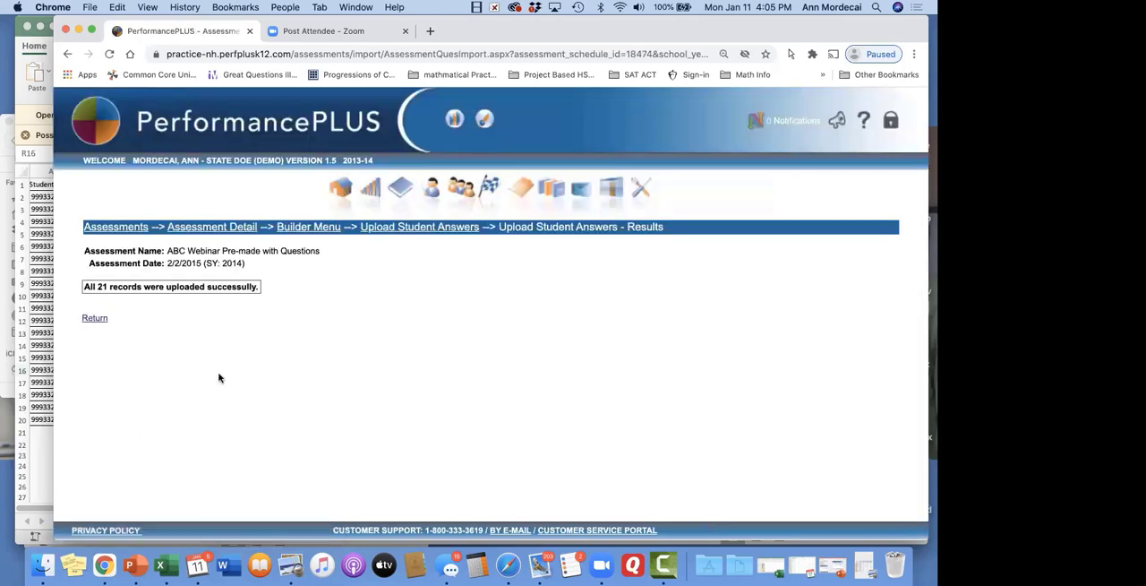
Return to the assessment detail, open a graded student from the 2/2/2015 list and examine the student's assessment scores
{"action": "left_click", "coordinate": [95, 319]}
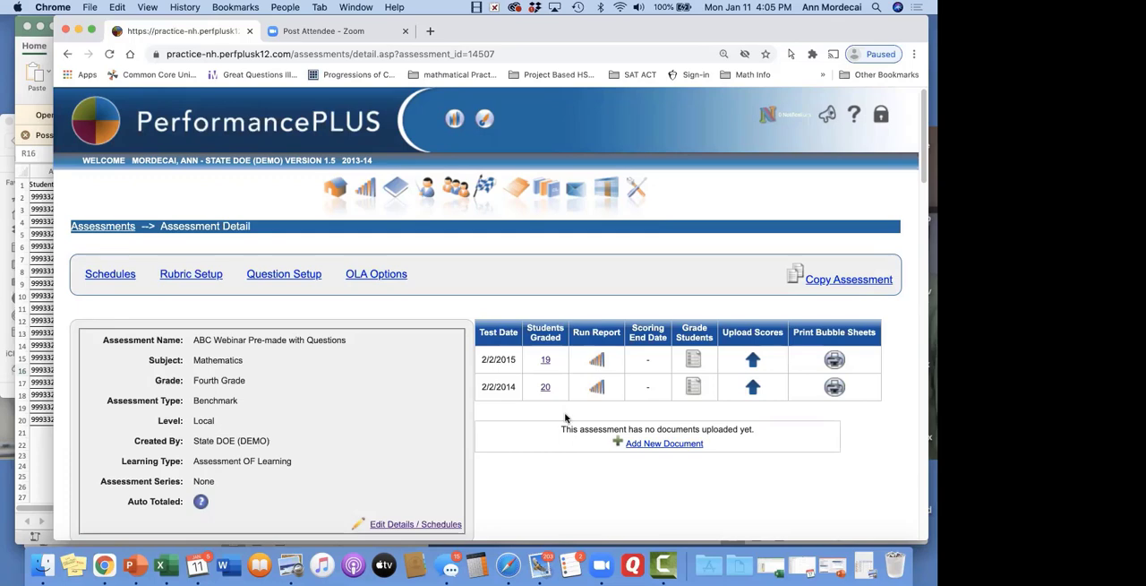
{"action": "left_click", "coordinate": [545, 360]}
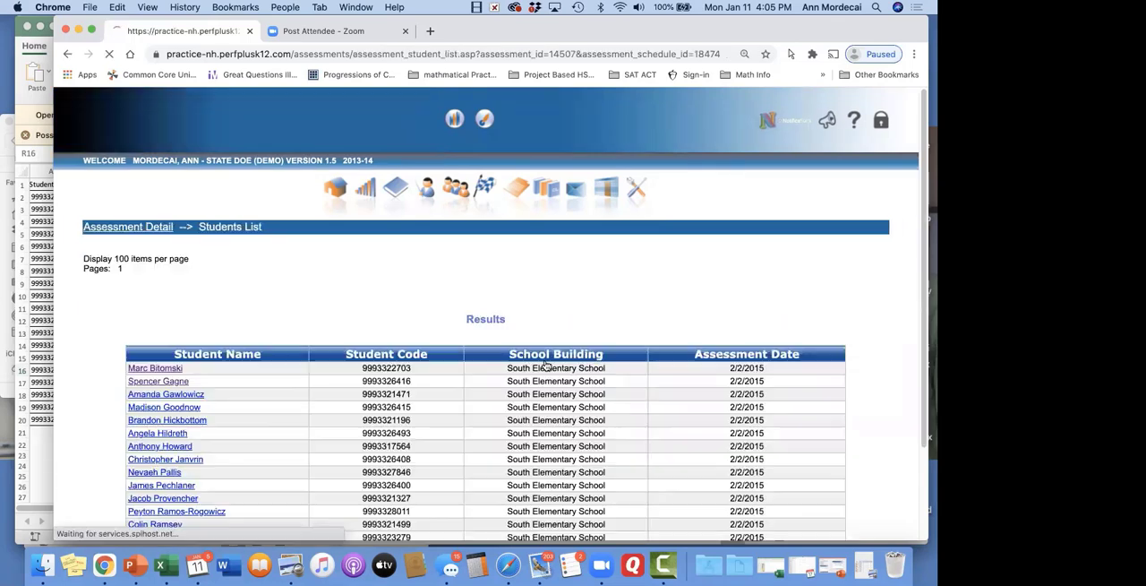
{"action": "left_click", "coordinate": [179, 445]}
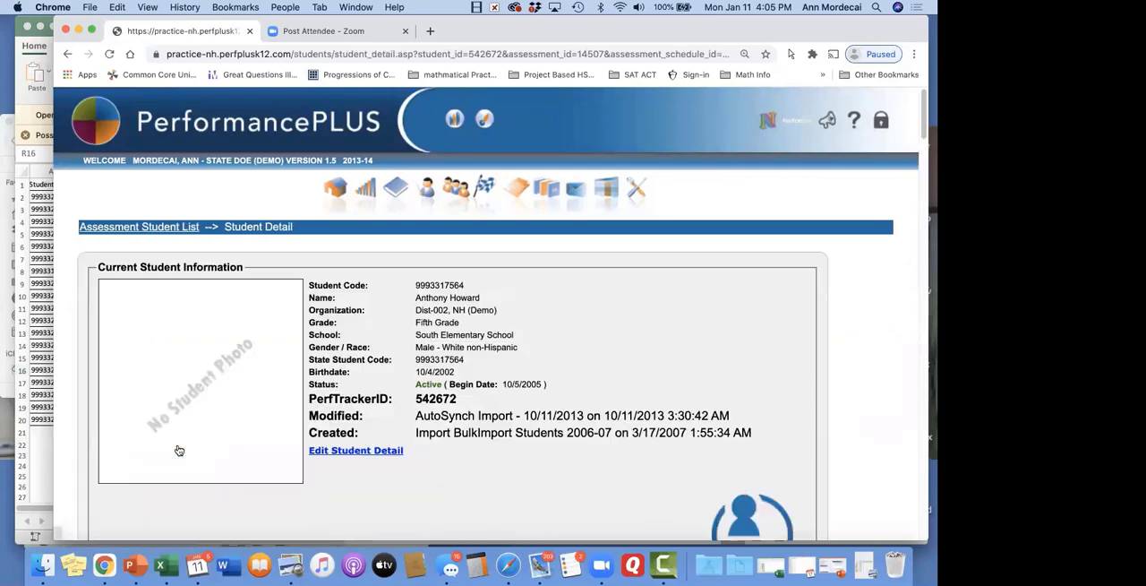
{"action": "scroll", "coordinate": [318, 369], "scroll_direction": "down", "scroll_amount": 5}
{"action": "scroll", "coordinate": [318, 370], "scroll_direction": "down", "scroll_amount": 10}
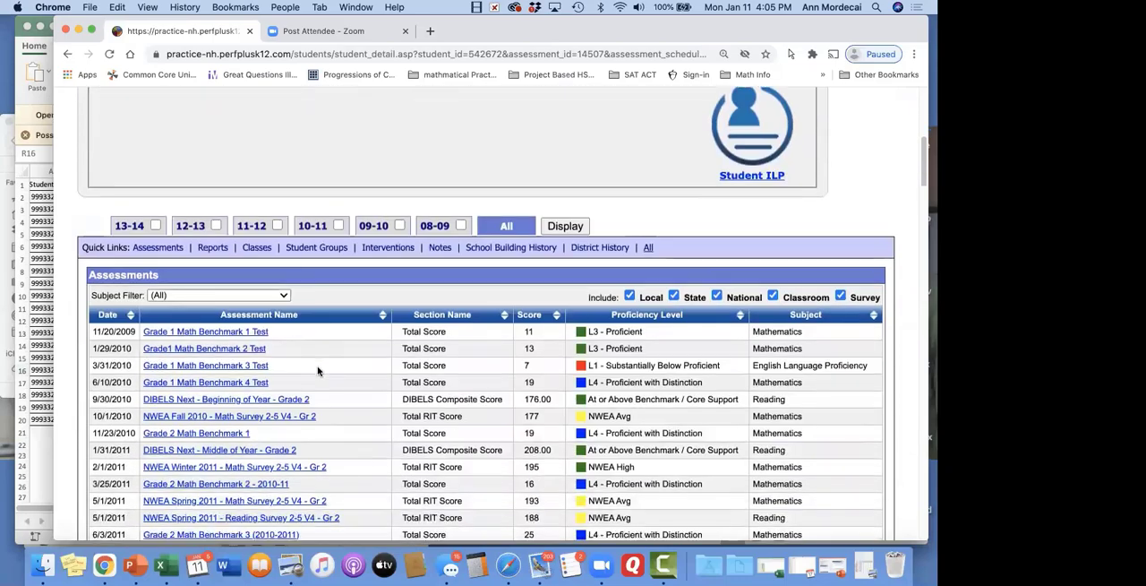
{"action": "scroll", "coordinate": [318, 370], "scroll_direction": "down", "scroll_amount": 5}
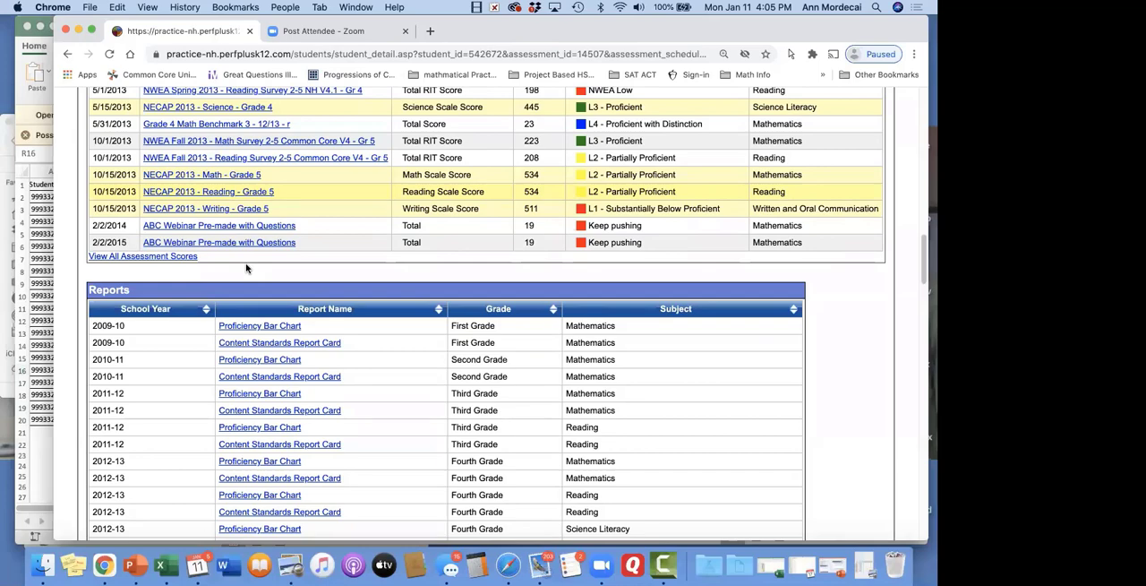
Leave the student detail for the student list and go back to the main Assessments page
{"action": "scroll", "coordinate": [246, 268], "scroll_direction": "up", "scroll_amount": 15}
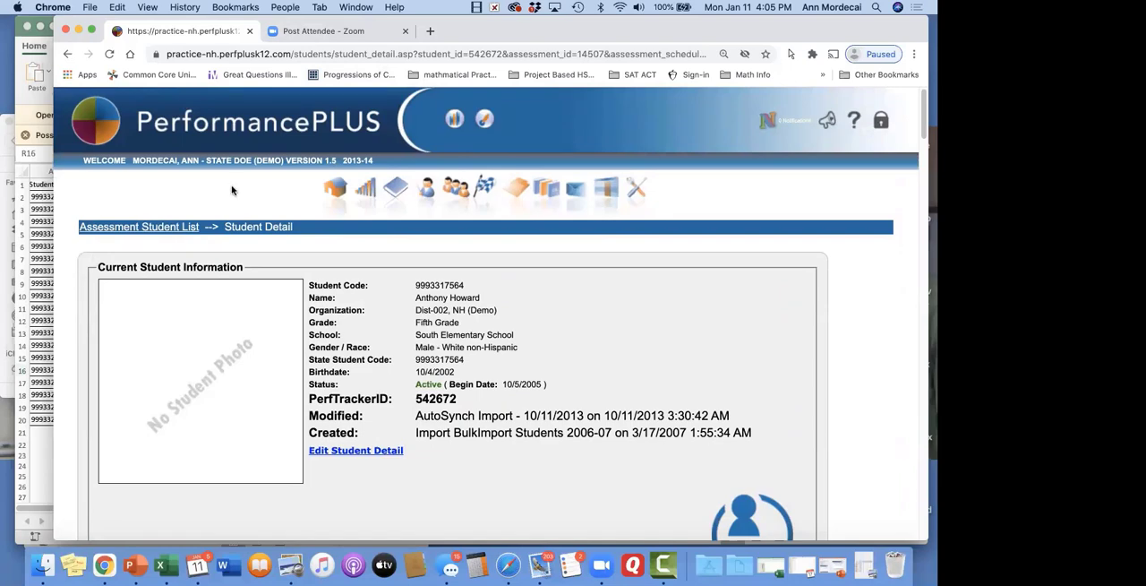
{"action": "left_click", "coordinate": [180, 229]}
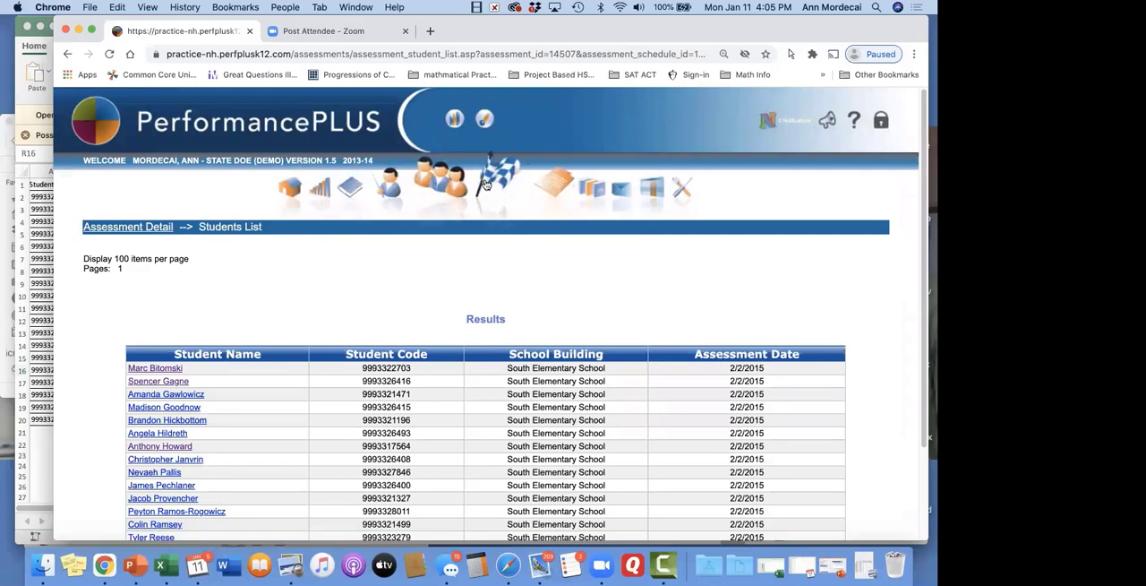
{"action": "left_click", "coordinate": [520, 177]}
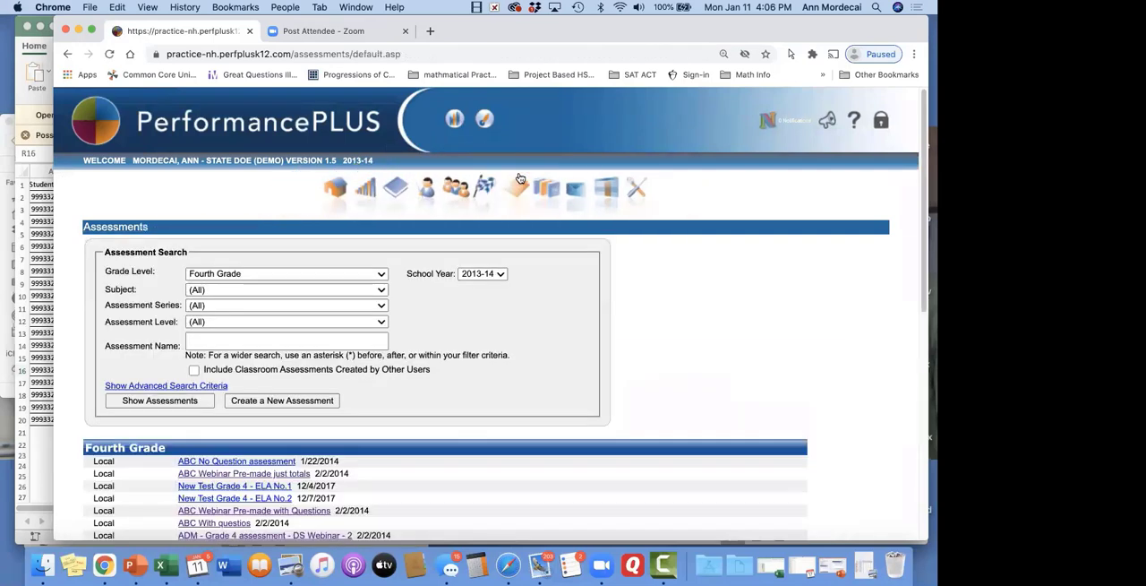
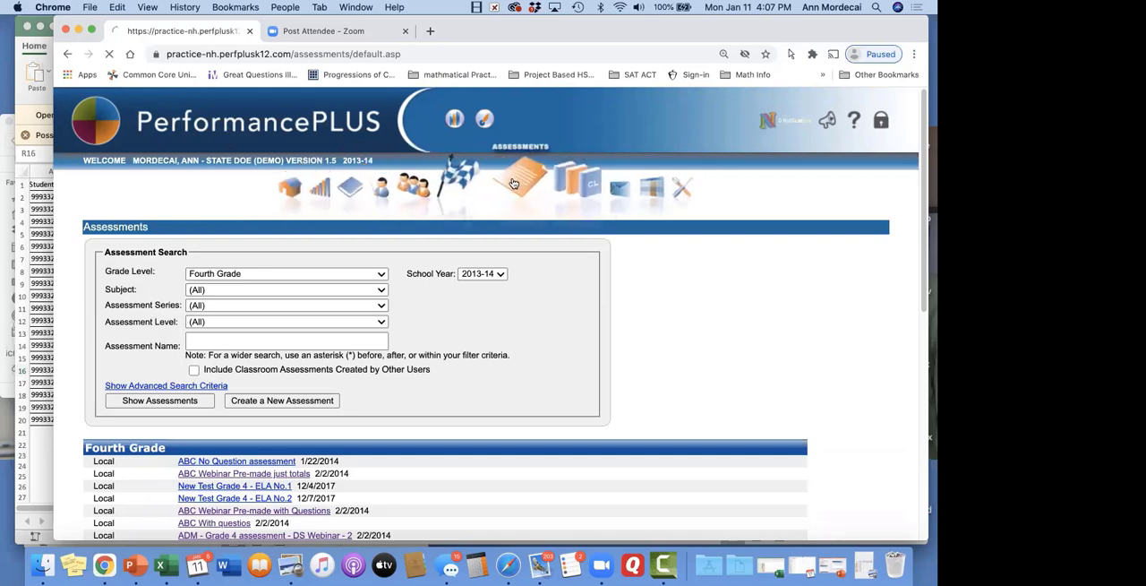
Open the rubric setup of the ABC Webinar Pre-made just totals assessment and go to the Evidence section's detail
{"action": "scroll", "coordinate": [230, 464], "scroll_direction": "down", "scroll_amount": 2}
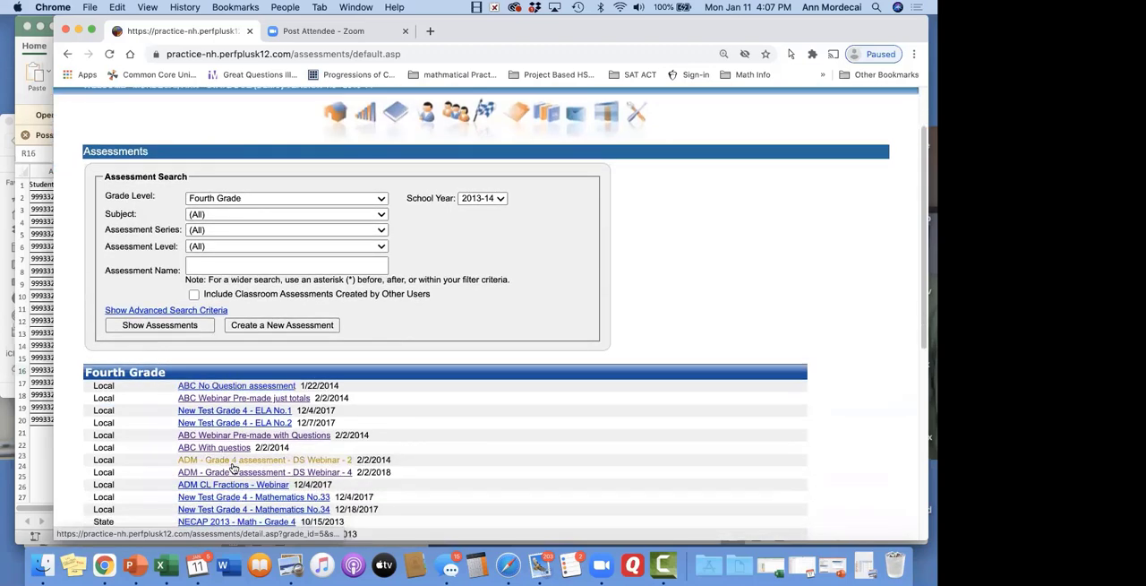
{"action": "left_click", "coordinate": [265, 399]}
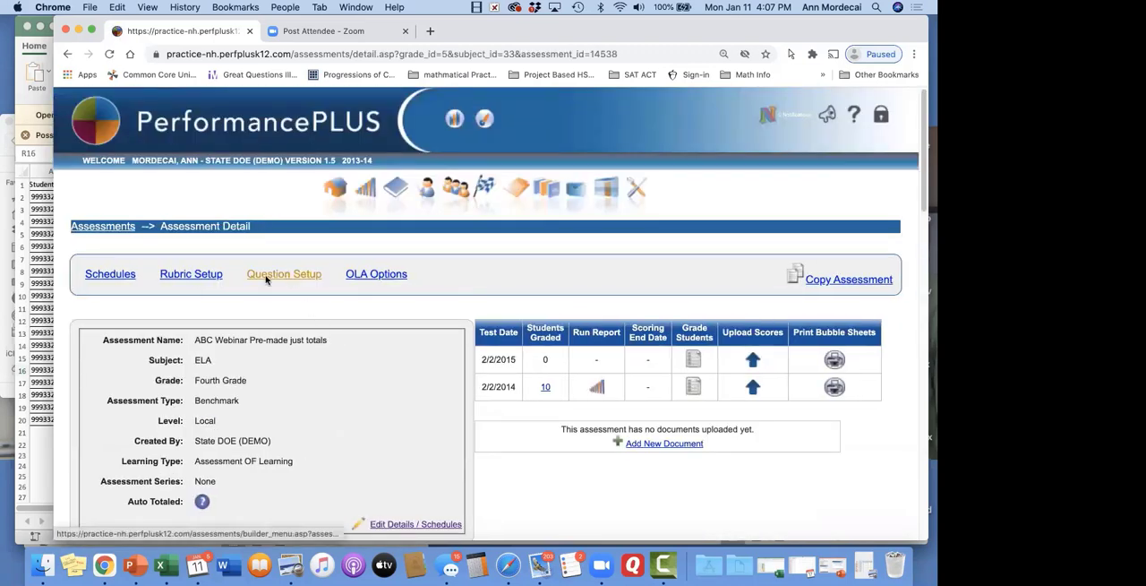
{"action": "left_click", "coordinate": [218, 277]}
{"action": "scroll", "coordinate": [218, 277], "scroll_direction": "down", "scroll_amount": 5}
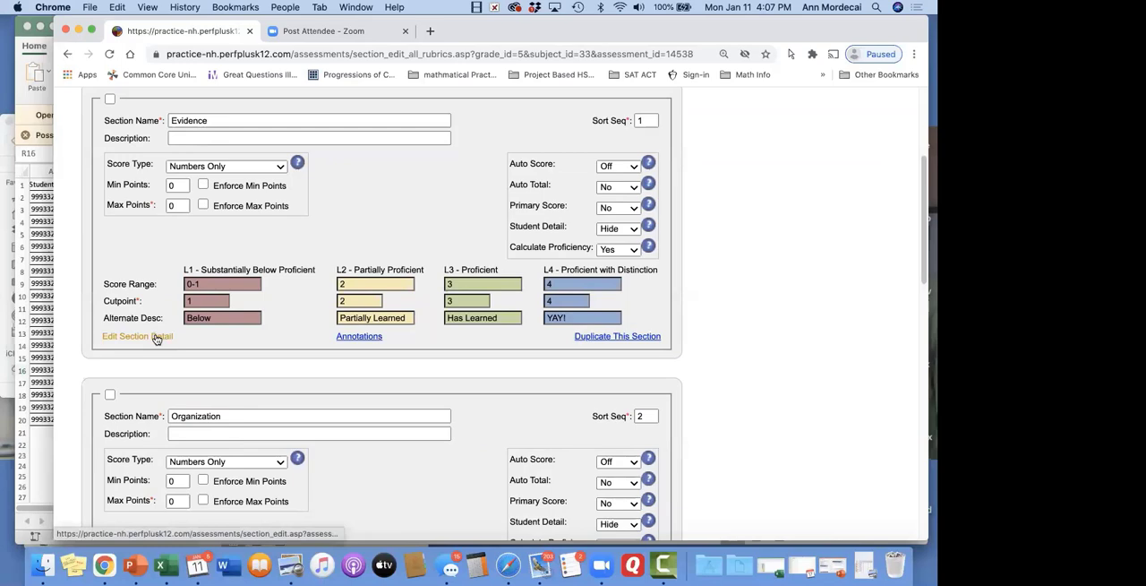
{"action": "left_click", "coordinate": [157, 337]}
{"action": "scroll", "coordinate": [136, 280], "scroll_direction": "down", "scroll_amount": 8}
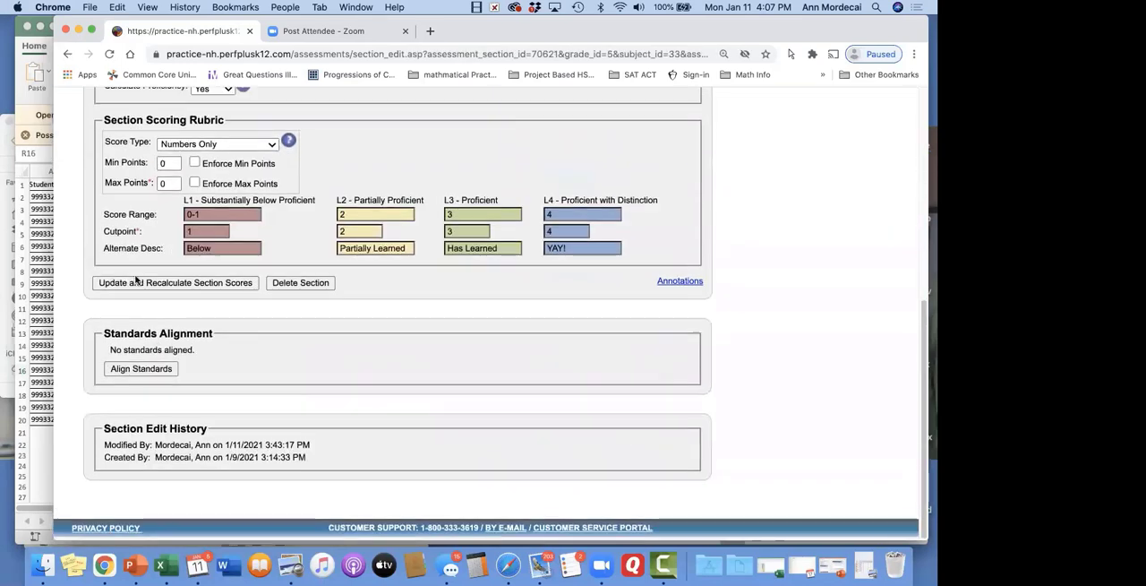
Start aligning standards to the Evidence section and show the Common Core State Standards for Fourth Grade ELA
{"action": "left_click", "coordinate": [161, 375]}
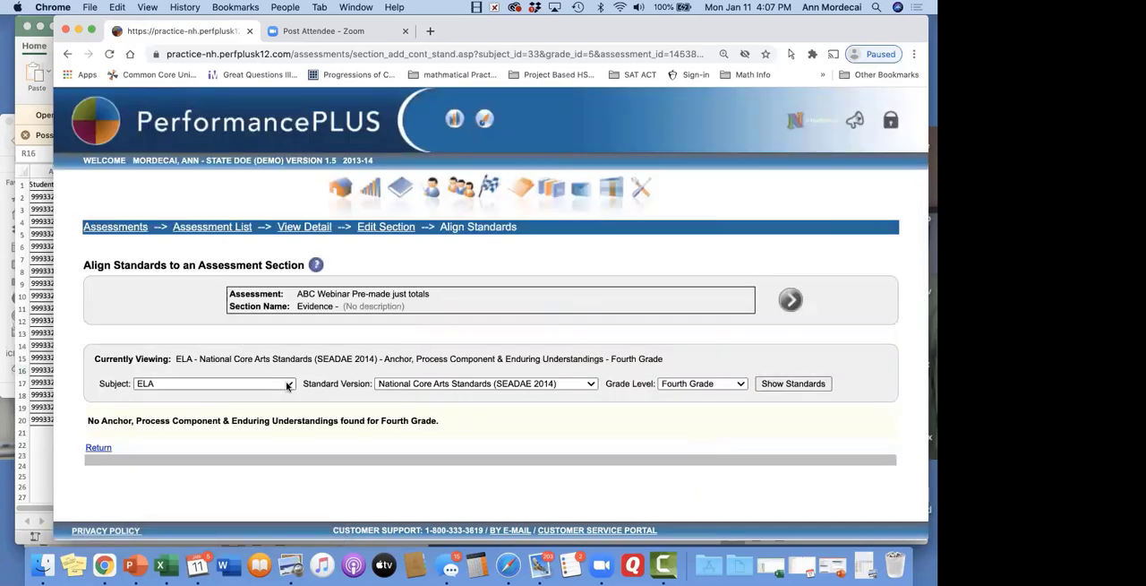
{"action": "left_click", "coordinate": [475, 386]}
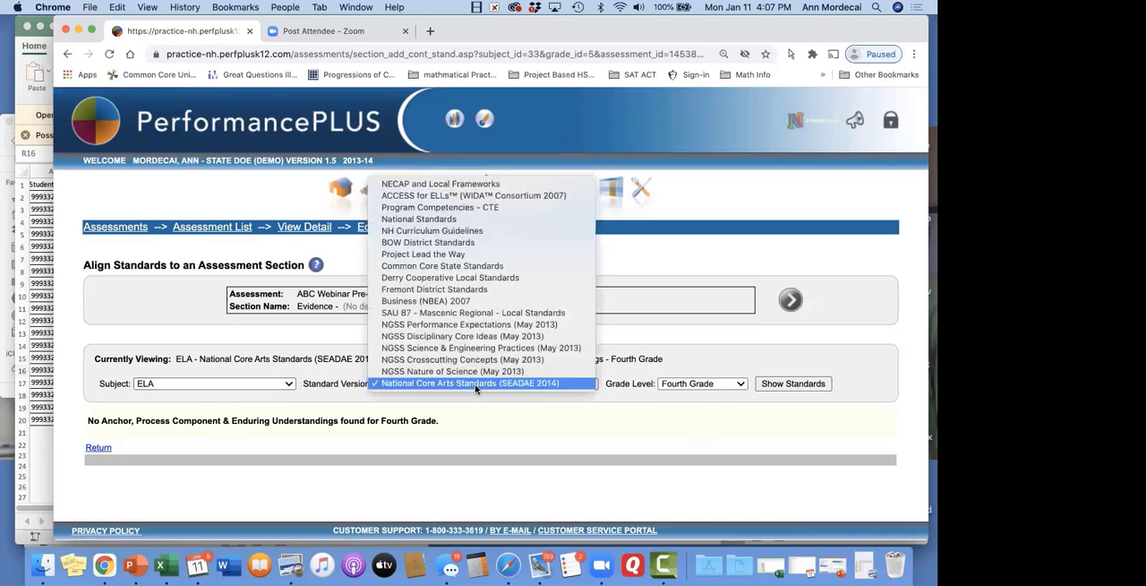
{"action": "left_click", "coordinate": [480, 266]}
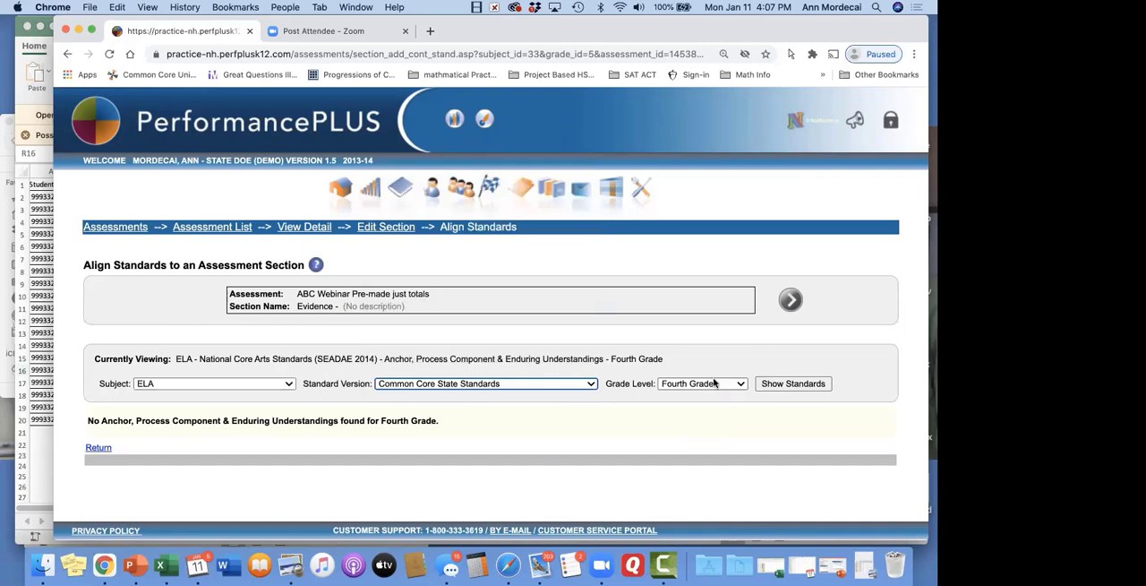
{"action": "left_click", "coordinate": [791, 385]}
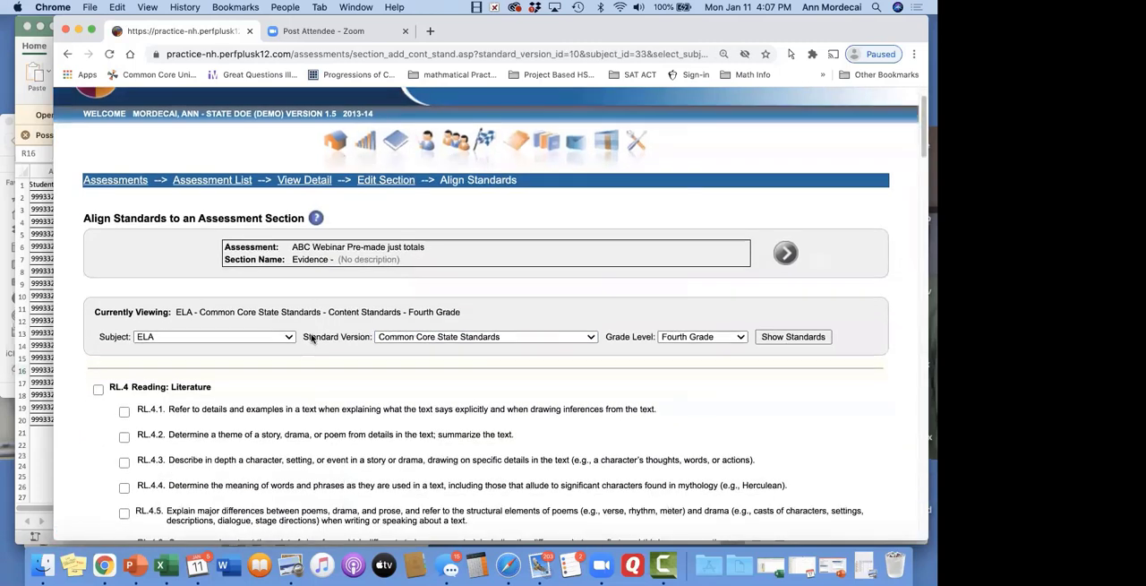
Align content standard RL.4.1 to the Evidence section and check the section's standards alignment
{"action": "scroll", "coordinate": [126, 267], "scroll_direction": "down", "scroll_amount": 5}
{"action": "scroll", "coordinate": [154, 265], "scroll_direction": "down", "scroll_amount": 1}
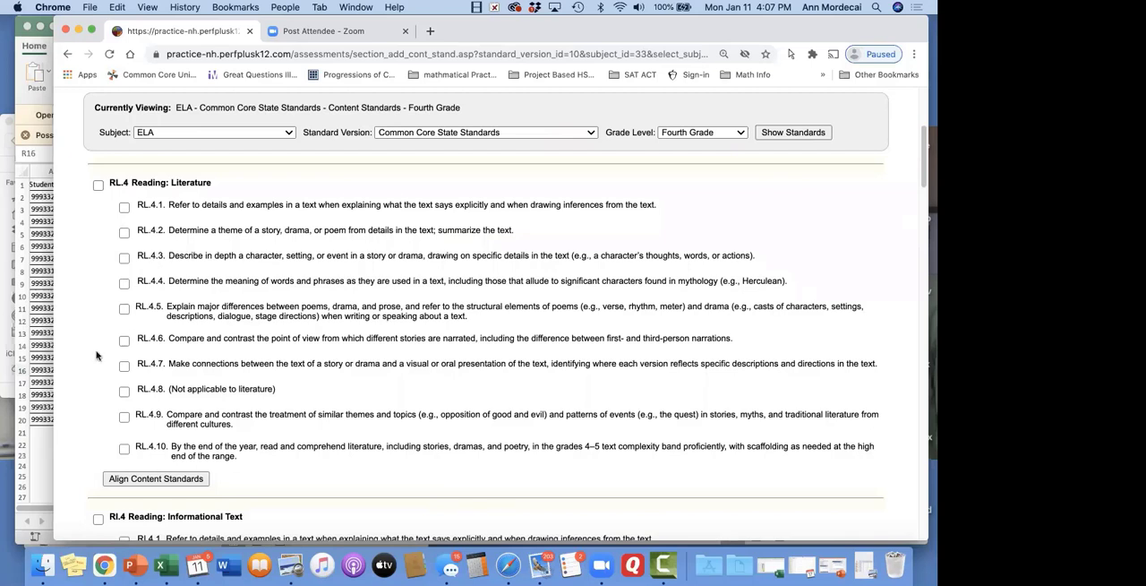
{"action": "left_click", "coordinate": [124, 207]}
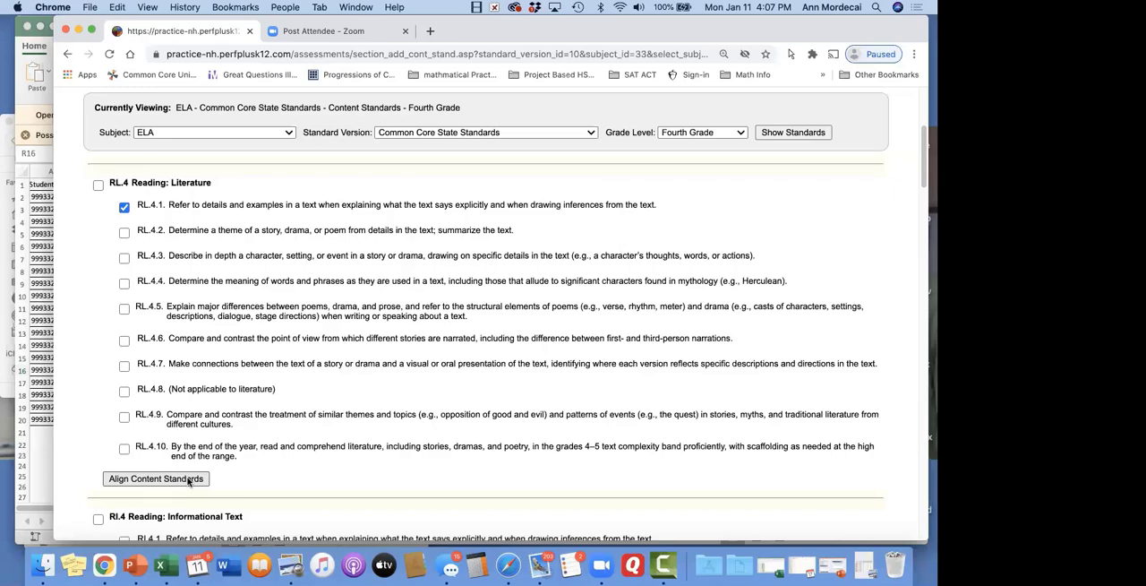
{"action": "scroll", "coordinate": [188, 482], "scroll_direction": "up", "scroll_amount": 2}
{"action": "scroll", "coordinate": [261, 271], "scroll_direction": "up", "scroll_amount": 3}
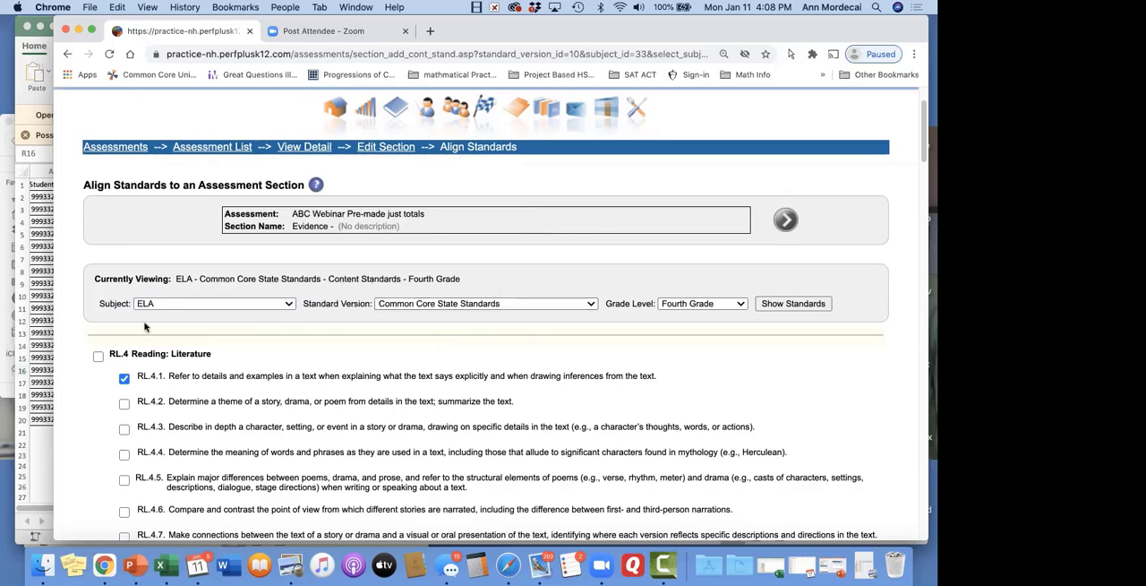
{"action": "scroll", "coordinate": [145, 326], "scroll_direction": "down", "scroll_amount": 3}
{"action": "scroll", "coordinate": [144, 326], "scroll_direction": "down", "scroll_amount": 3}
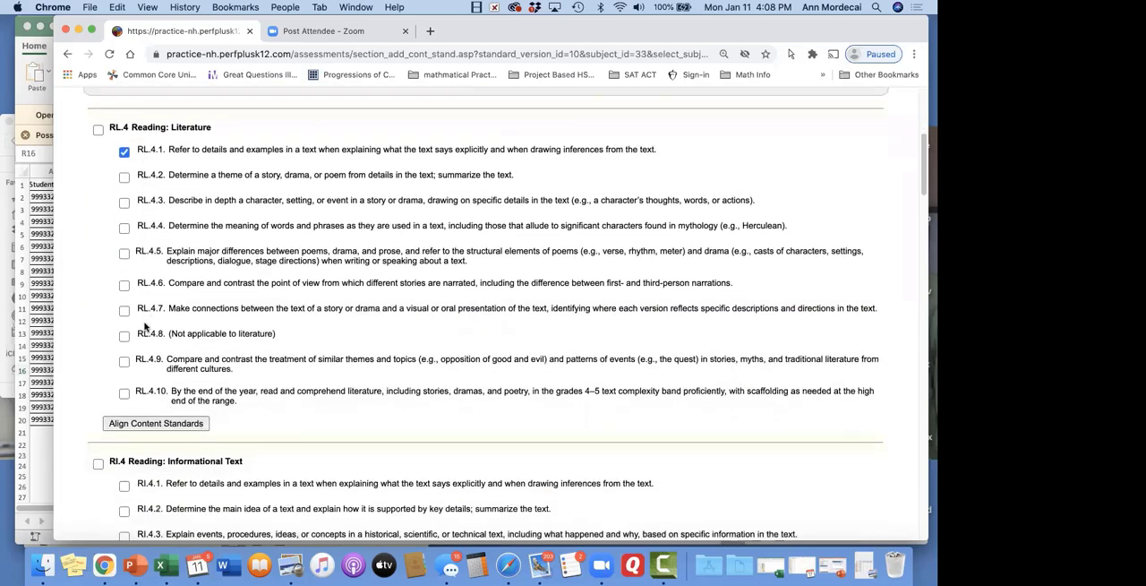
{"action": "scroll", "coordinate": [144, 326], "scroll_direction": "up", "scroll_amount": 2}
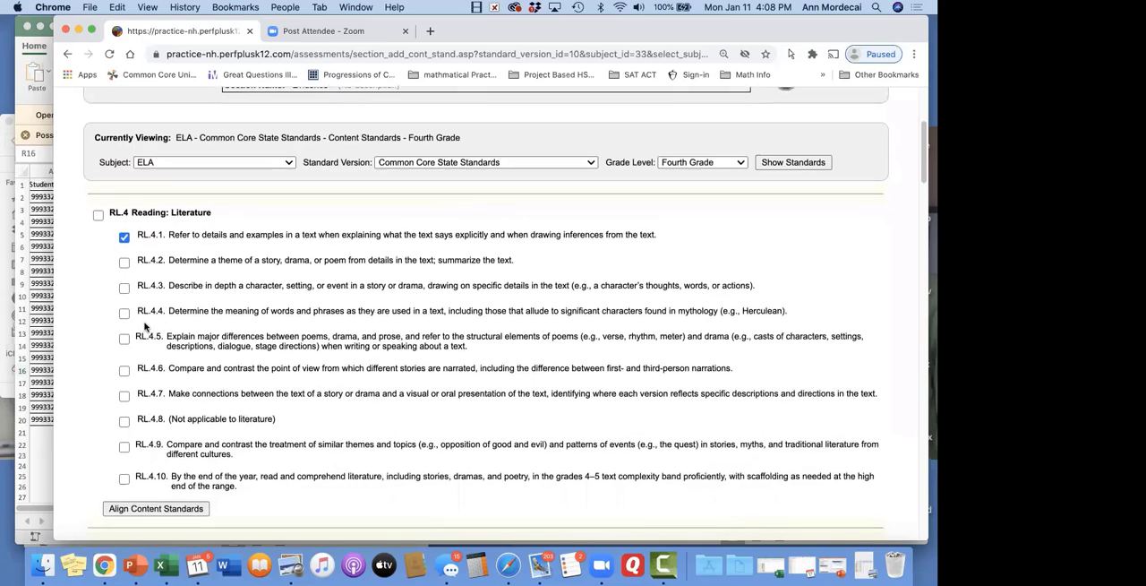
{"action": "scroll", "coordinate": [144, 326], "scroll_direction": "down", "scroll_amount": 2}
{"action": "left_click", "coordinate": [188, 416]}
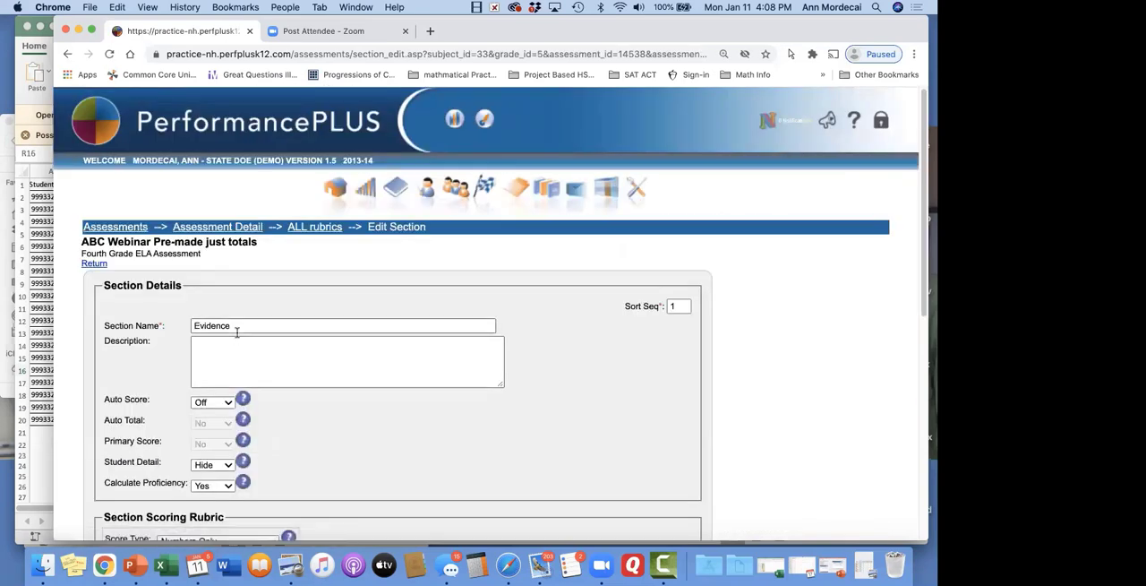
{"action": "scroll", "coordinate": [237, 336], "scroll_direction": "down", "scroll_amount": 10}
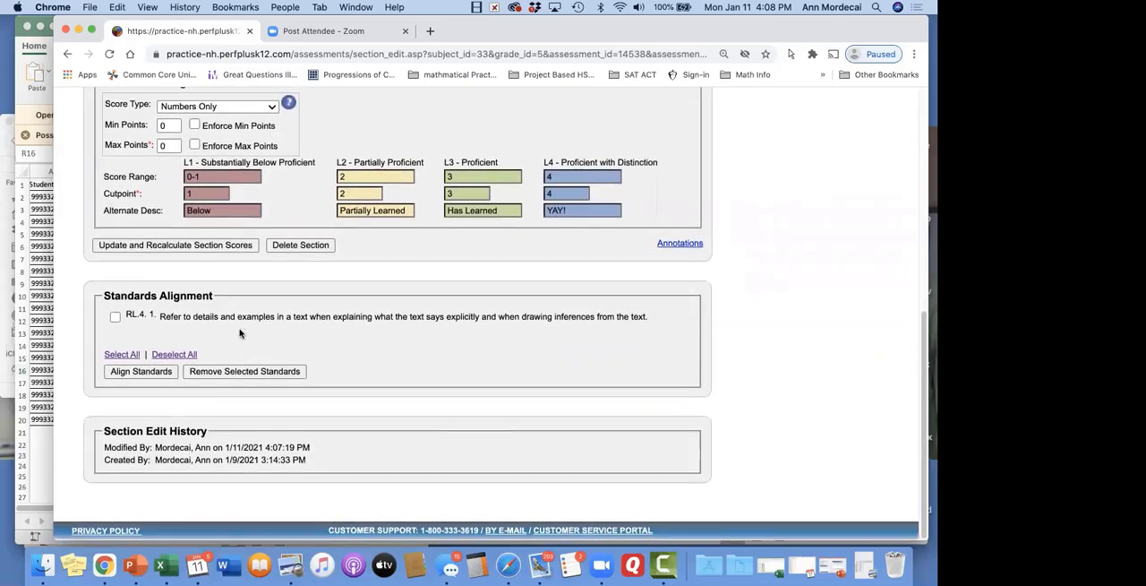
{"action": "scroll", "coordinate": [151, 424], "scroll_direction": "up", "scroll_amount": 10}
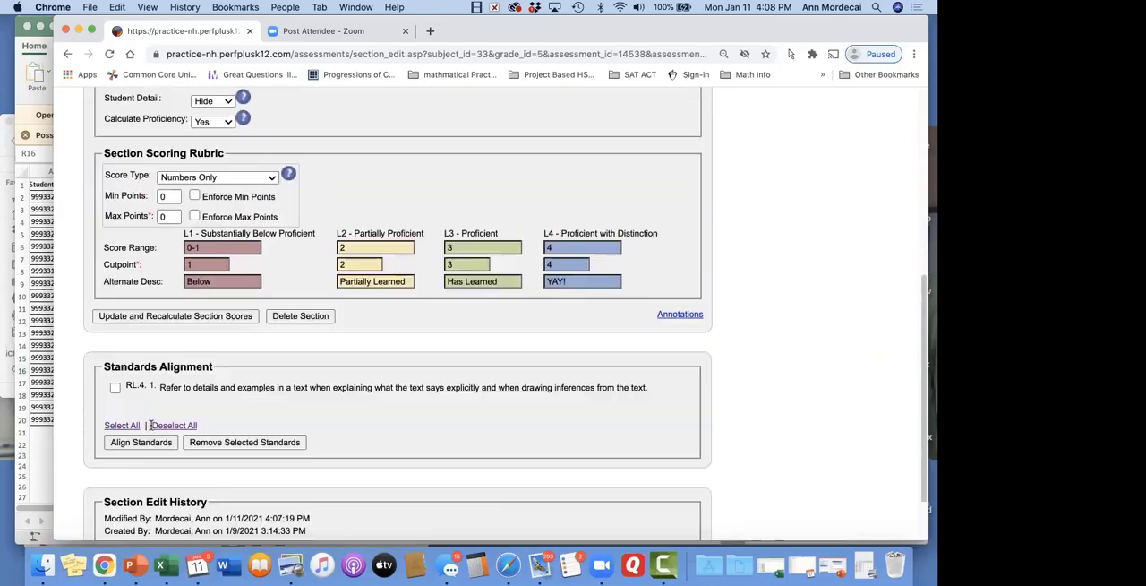
Return to all rubrics, edit the Organization section's detail and open its standards alignment page
{"action": "left_click", "coordinate": [311, 228]}
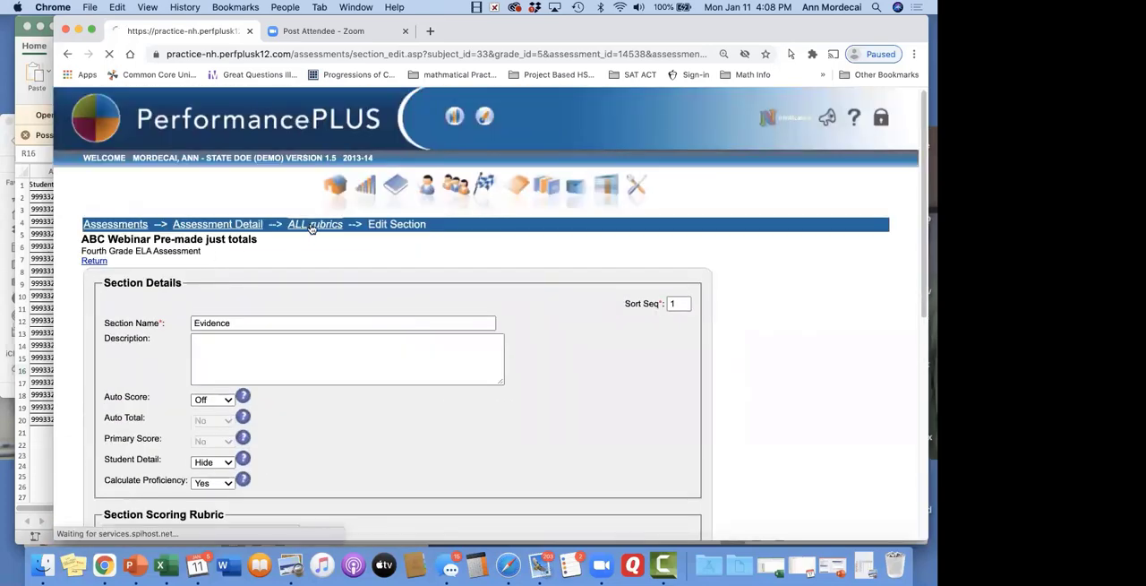
{"action": "scroll", "coordinate": [143, 297], "scroll_direction": "down", "scroll_amount": 10}
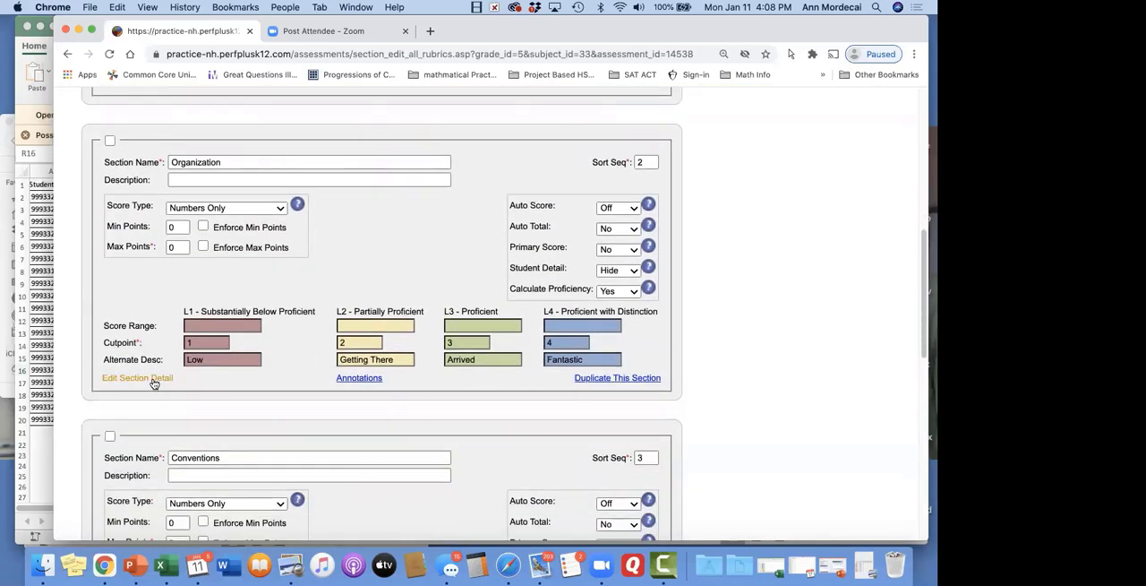
{"action": "left_click", "coordinate": [137, 376]}
{"action": "scroll", "coordinate": [154, 385], "scroll_direction": "down", "scroll_amount": 6}
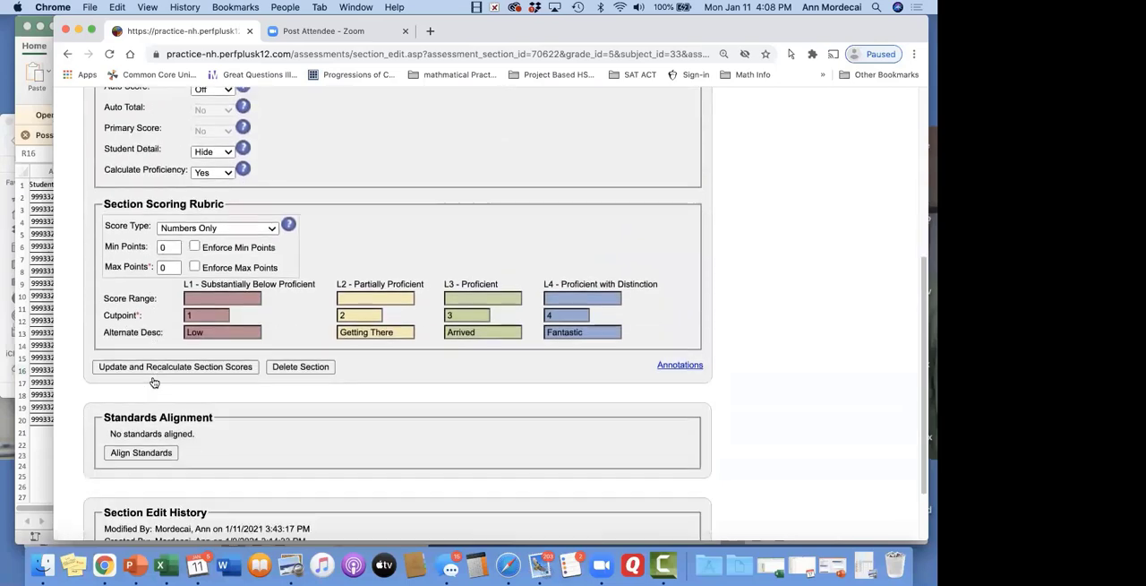
{"action": "left_click", "coordinate": [158, 399]}
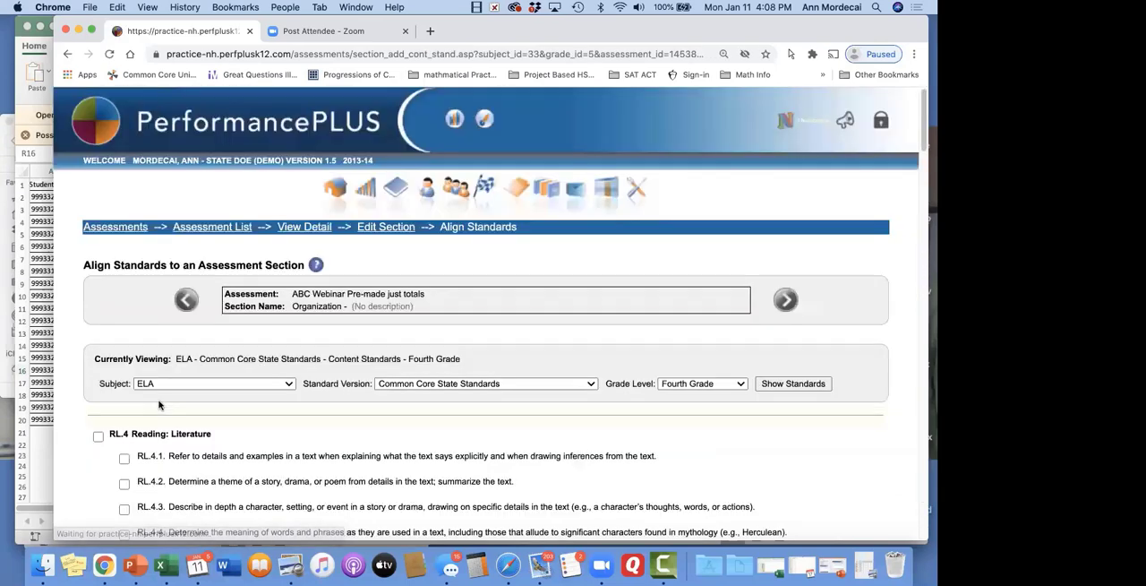
Align content standard RL.4.5 from Reading: Literature to the Organization section
{"action": "scroll", "coordinate": [685, 378], "scroll_direction": "down", "scroll_amount": 5}
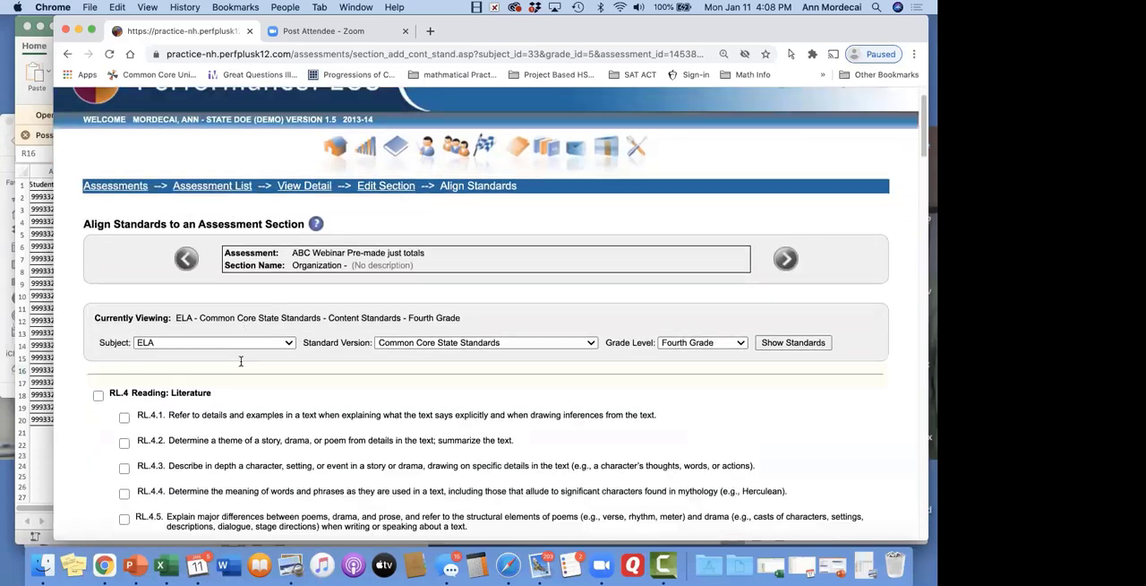
{"action": "left_click", "coordinate": [124, 407]}
{"action": "scroll", "coordinate": [208, 376], "scroll_direction": "down", "scroll_amount": 12}
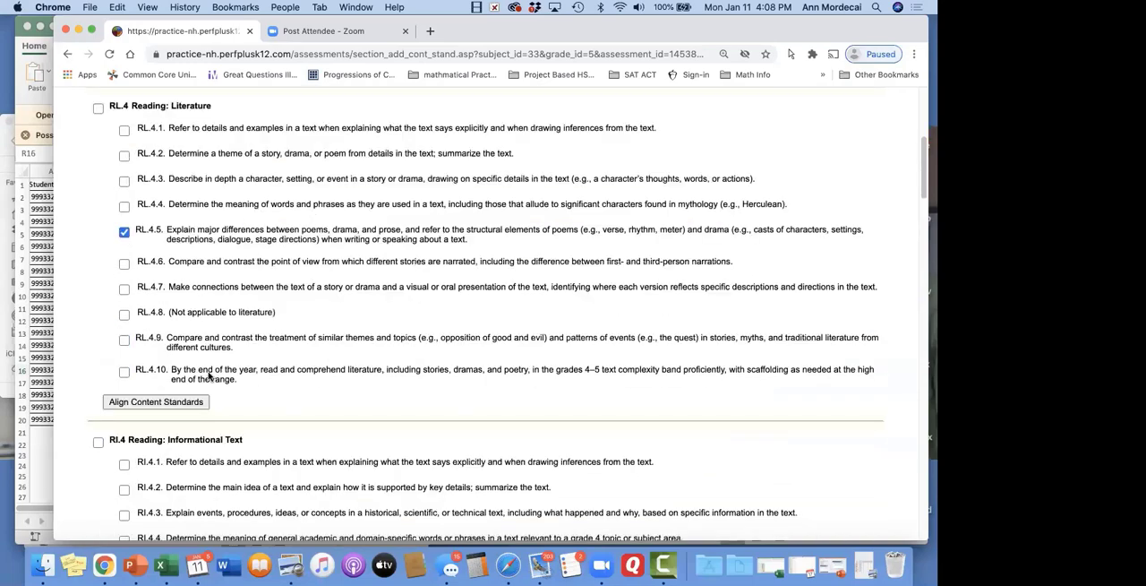
{"action": "left_click", "coordinate": [184, 121]}
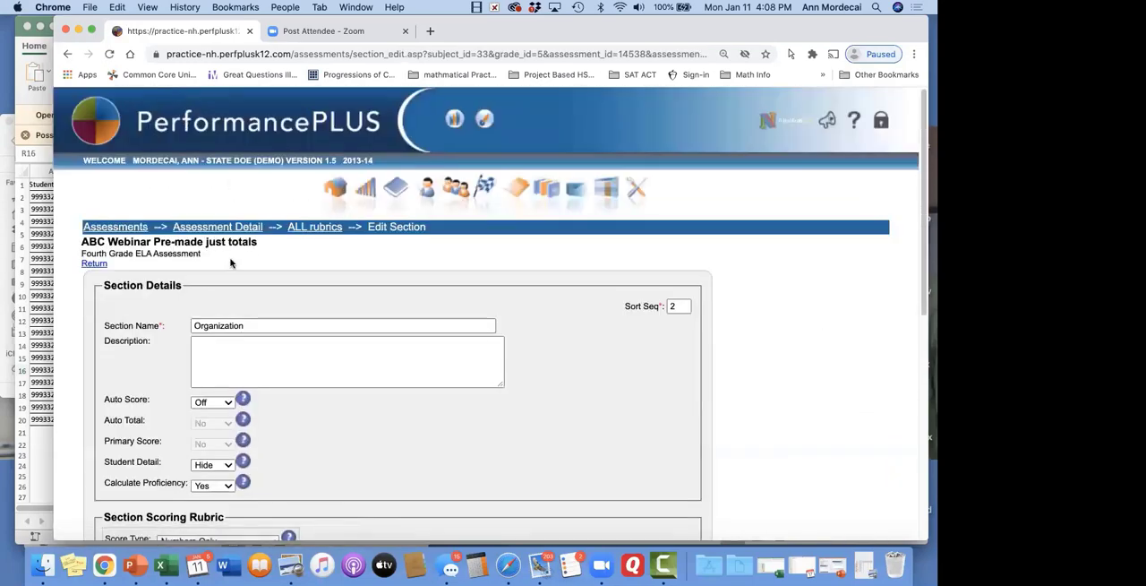
Update and recalculate the Organization section's scores after checking its standards alignment, and return to the main Assessments page
{"action": "scroll", "coordinate": [230, 263], "scroll_direction": "down", "scroll_amount": 10}
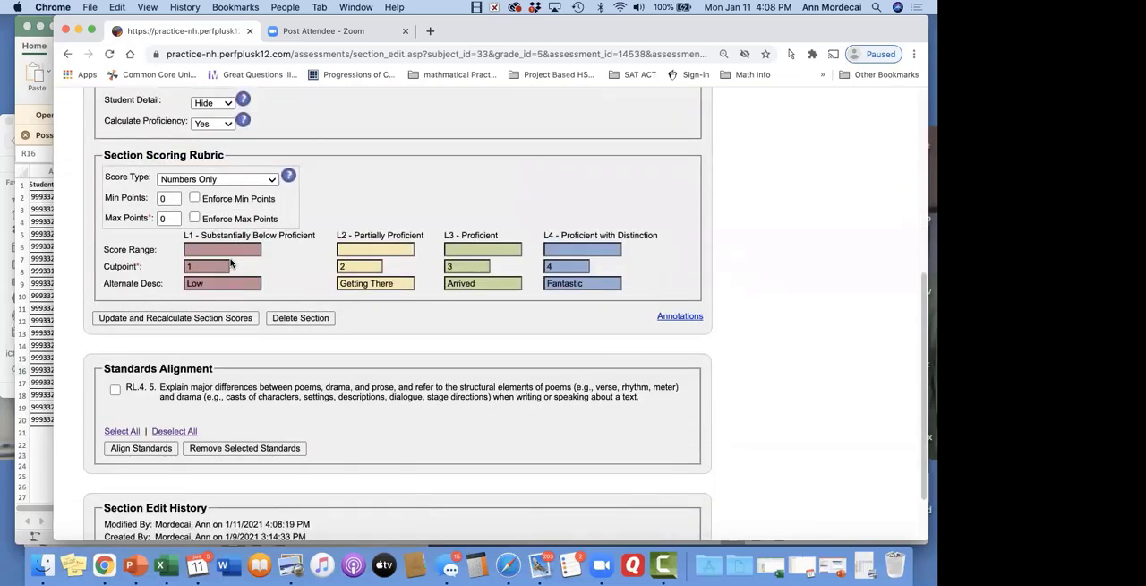
{"action": "scroll", "coordinate": [224, 301], "scroll_direction": "down", "scroll_amount": 2}
{"action": "scroll", "coordinate": [201, 352], "scroll_direction": "up", "scroll_amount": 4}
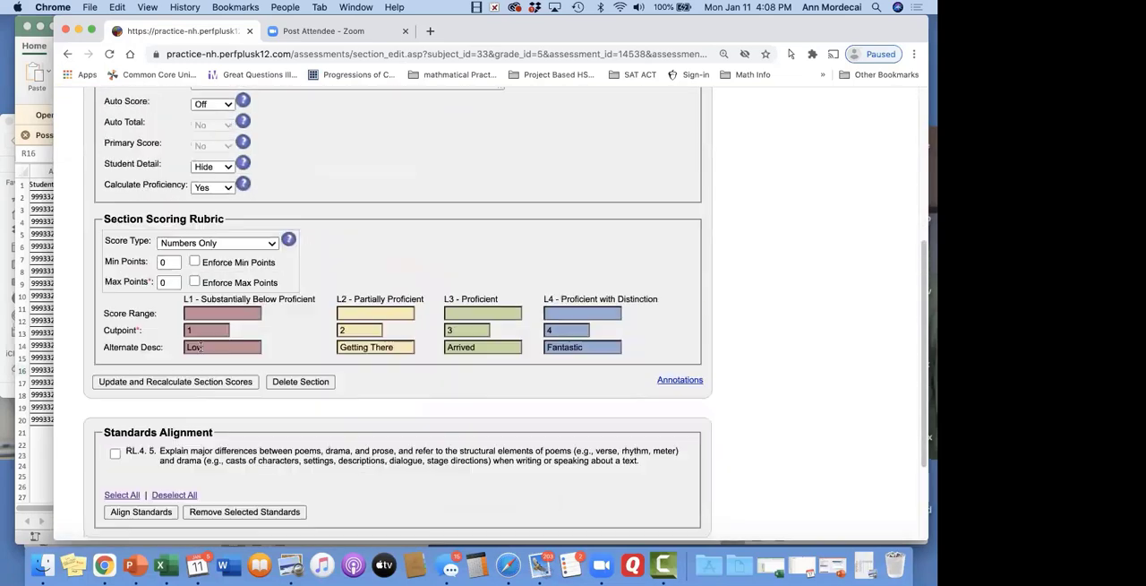
{"action": "left_click", "coordinate": [203, 388]}
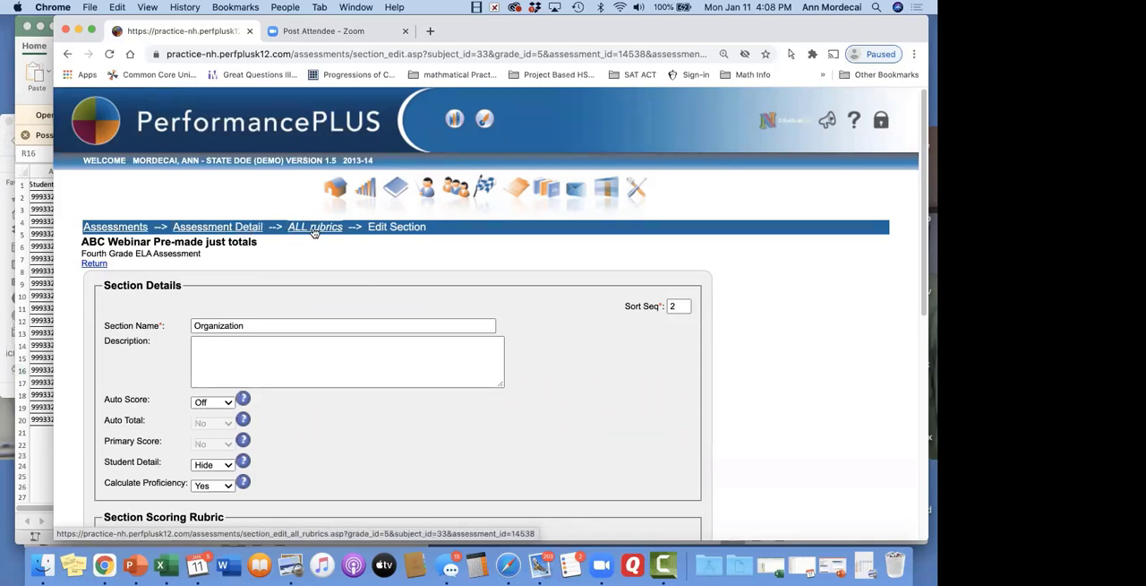
{"action": "left_click", "coordinate": [113, 227]}
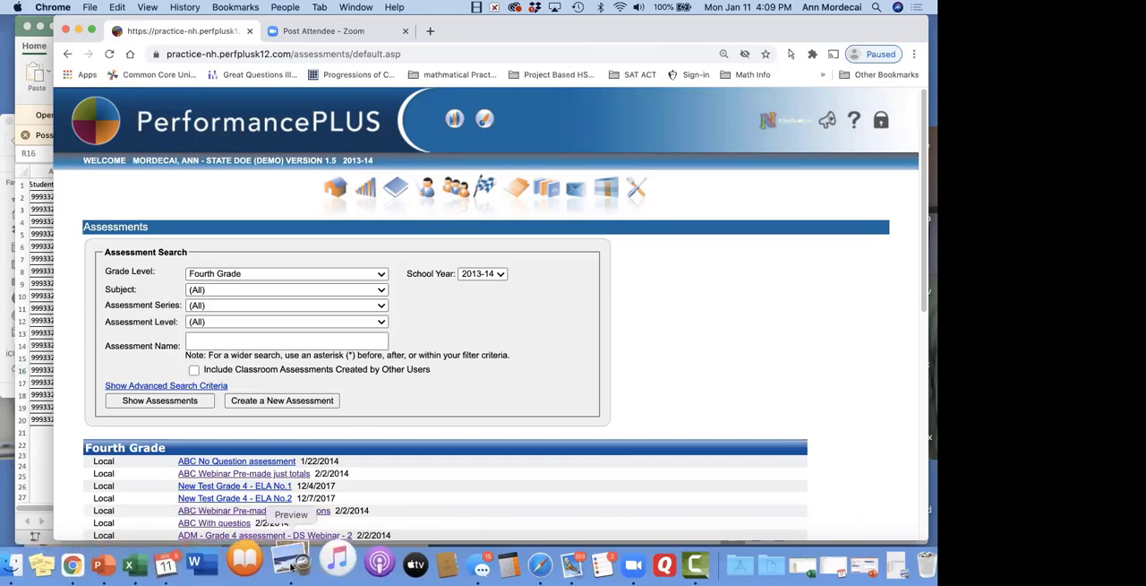
Switch to PowerPoint, start the slide show from slide 17 and advance to the Future P+ Webinars slide
{"action": "left_click", "coordinate": [137, 562]}
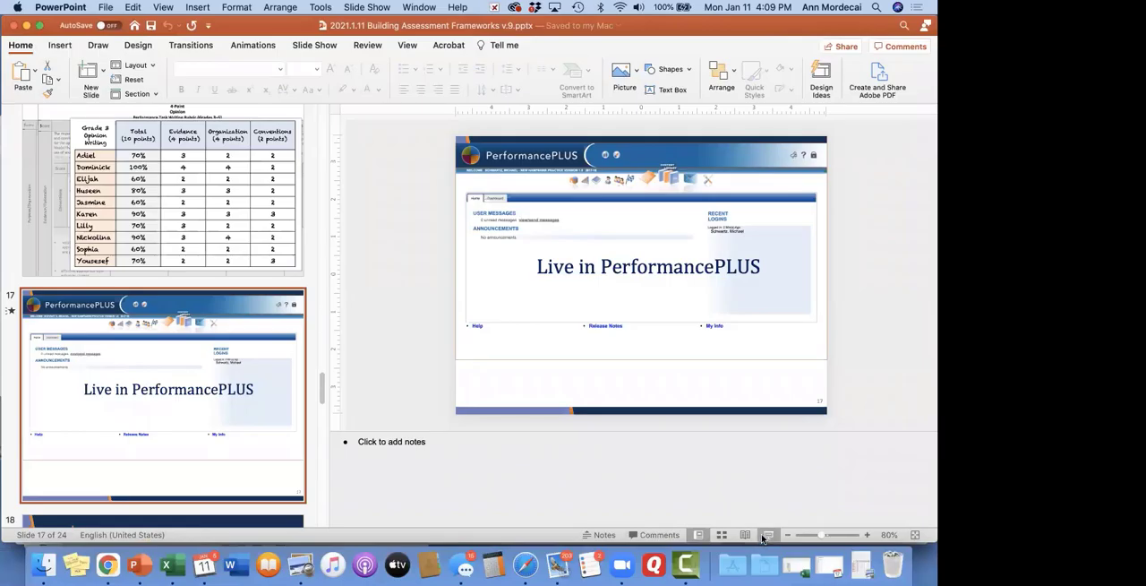
{"action": "left_click", "coordinate": [768, 534]}
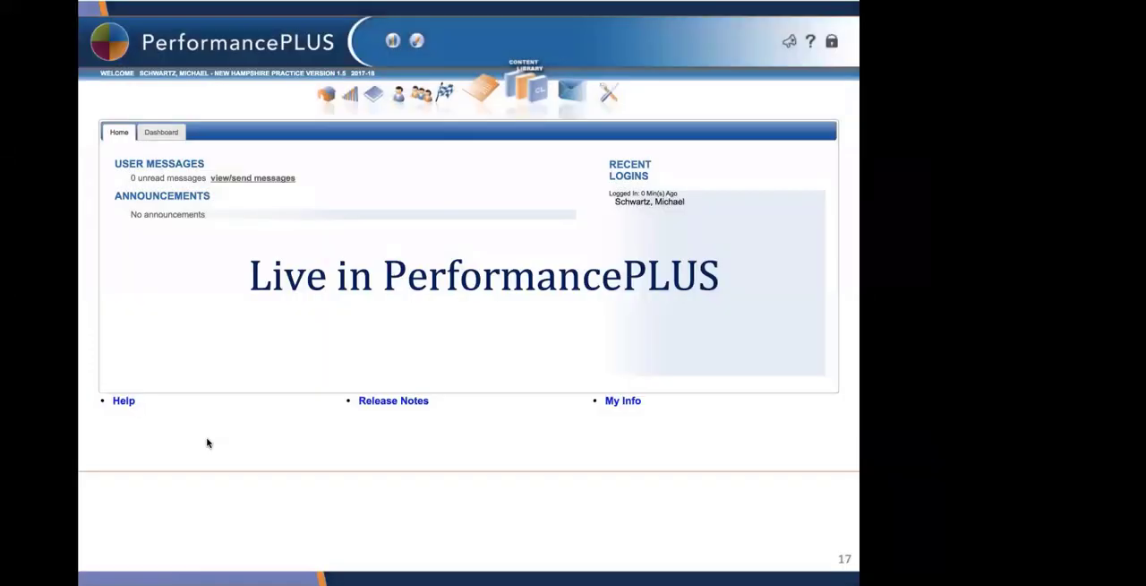
{"action": "left_click", "coordinate": [207, 442]}
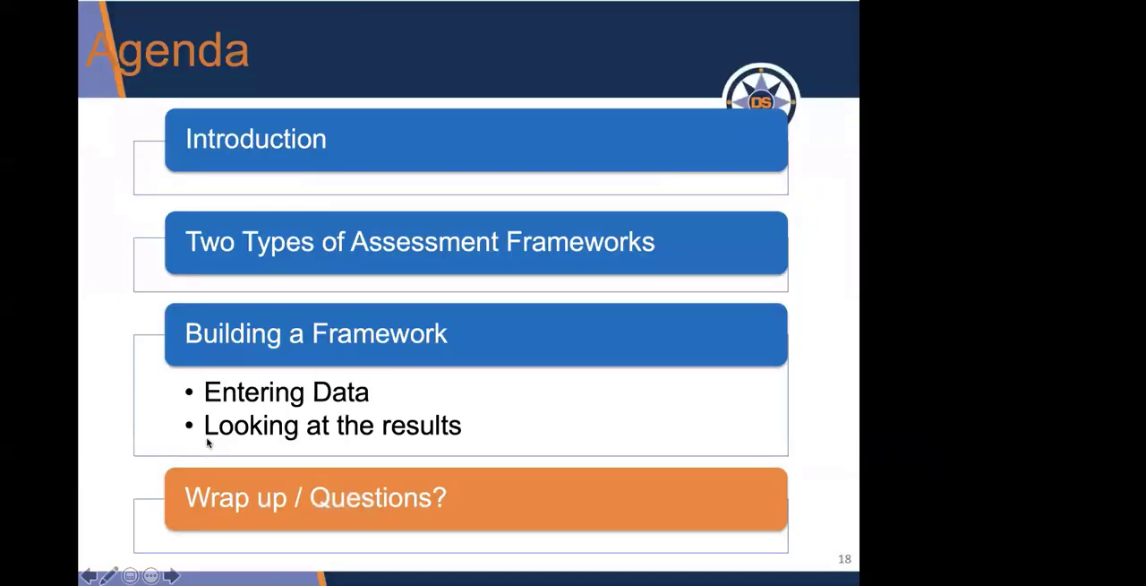
{"action": "left_click", "coordinate": [207, 442]}
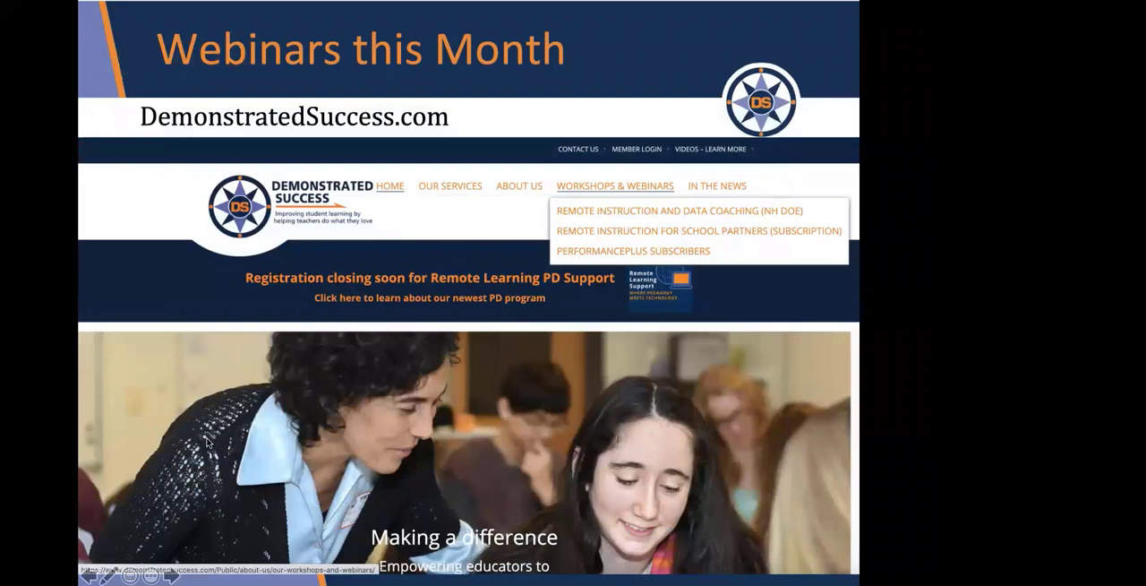
{"action": "left_click", "coordinate": [207, 442]}
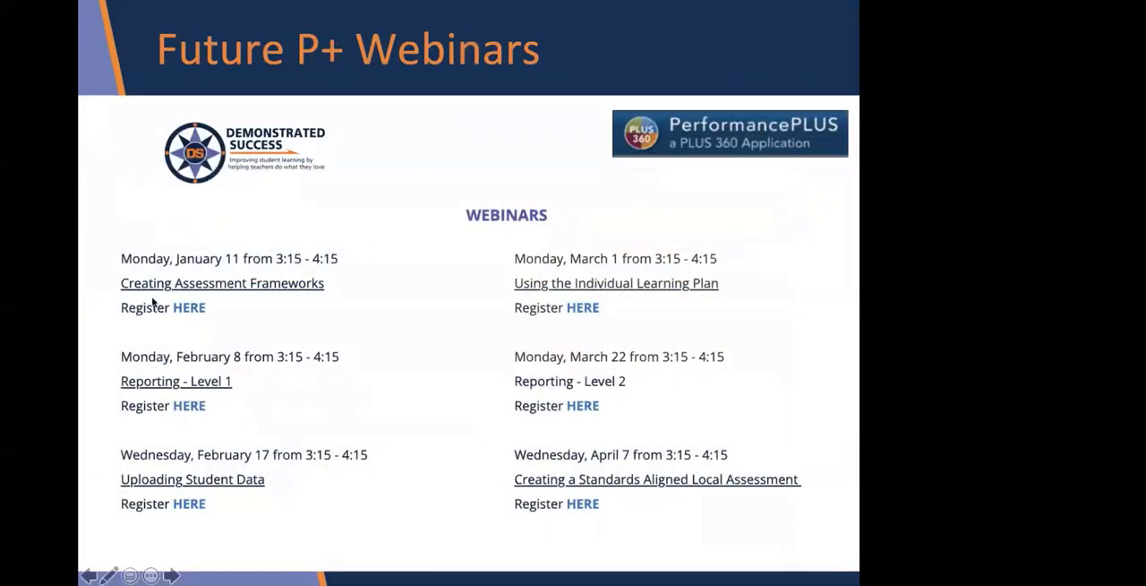